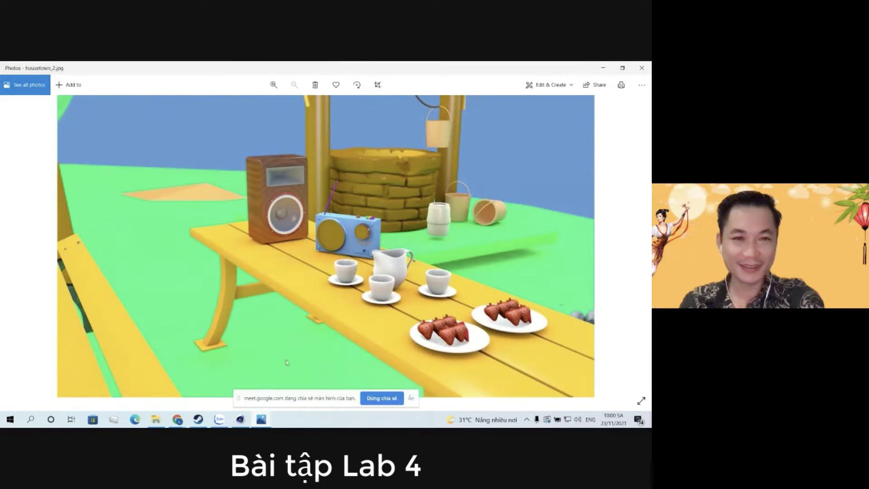
# - Browse the example town and speaker renders in Microsoft Photos
pyautogui.click(262, 420)
pyautogui.click(271, 422)
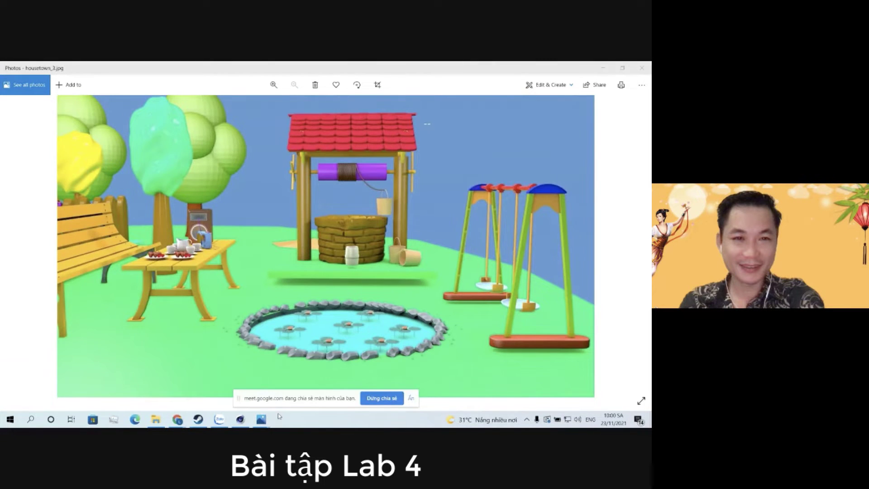
pyautogui.click(378, 294)
pyautogui.press('Right')
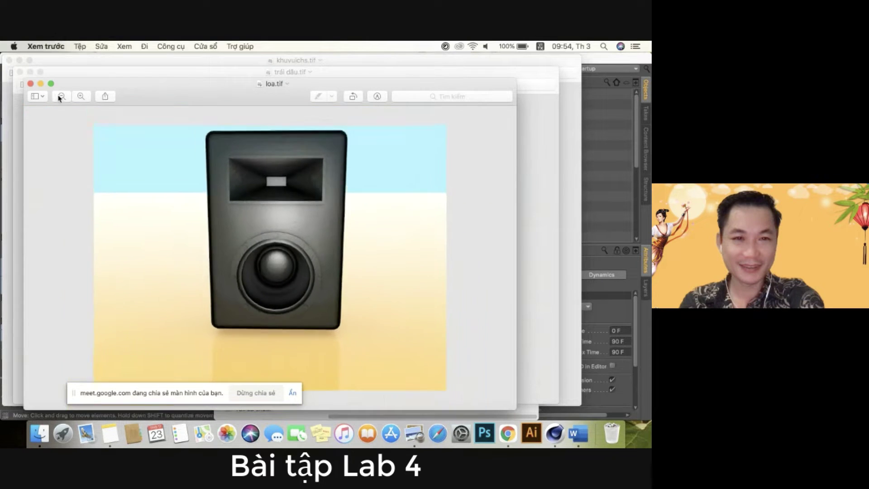
pyautogui.click(59, 98)
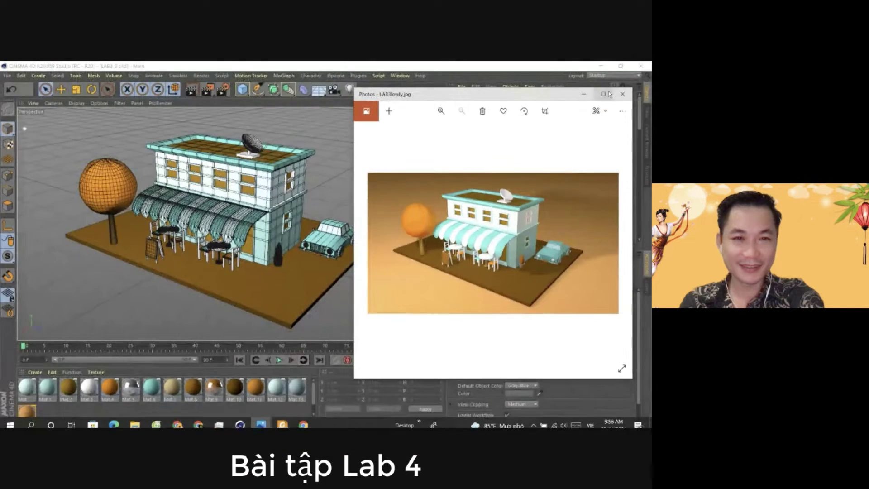
# - Enlarge the LAB3 and ice cream shop example renders, then return to Cinema 4D
pyautogui.click(609, 90)
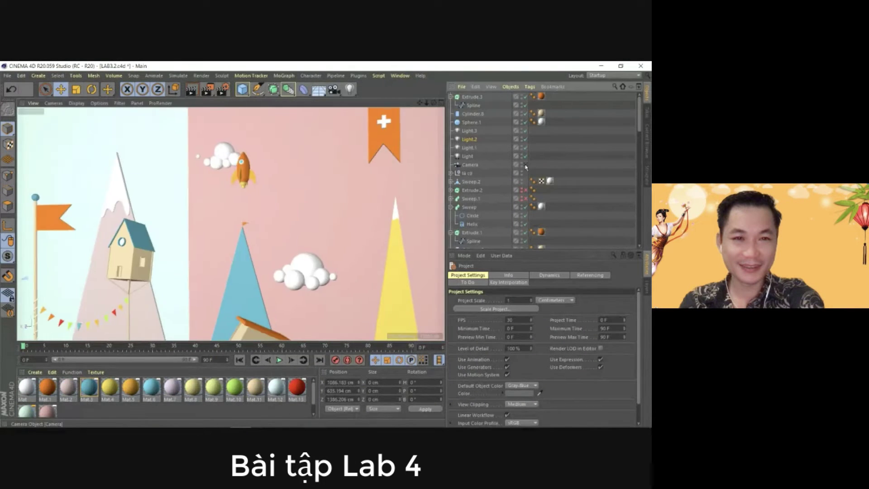
pyautogui.click(308, 377)
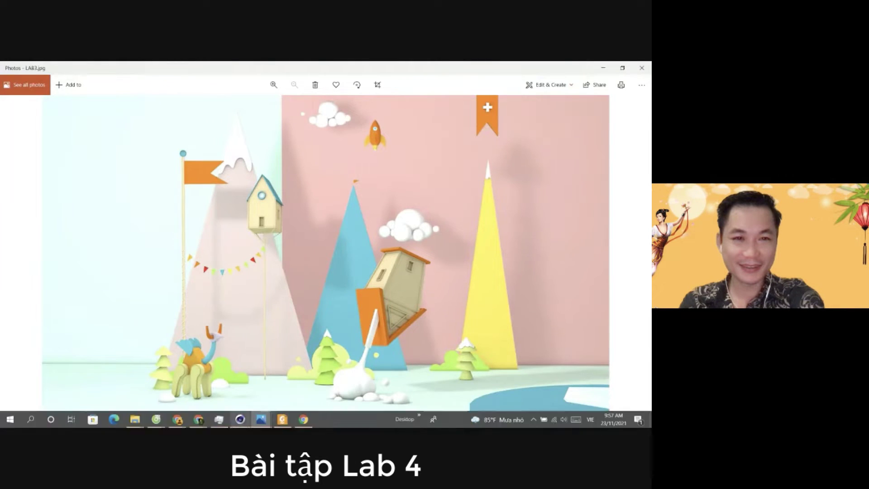
pyautogui.click(237, 378)
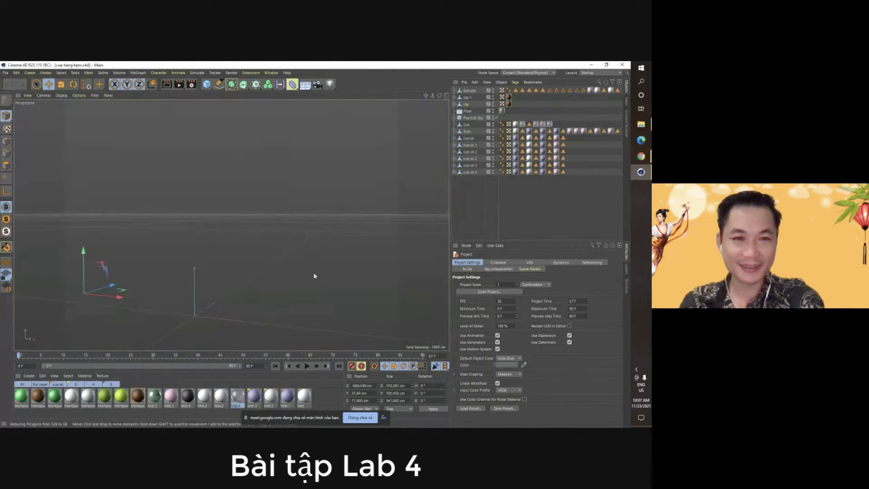
pyautogui.click(170, 85)
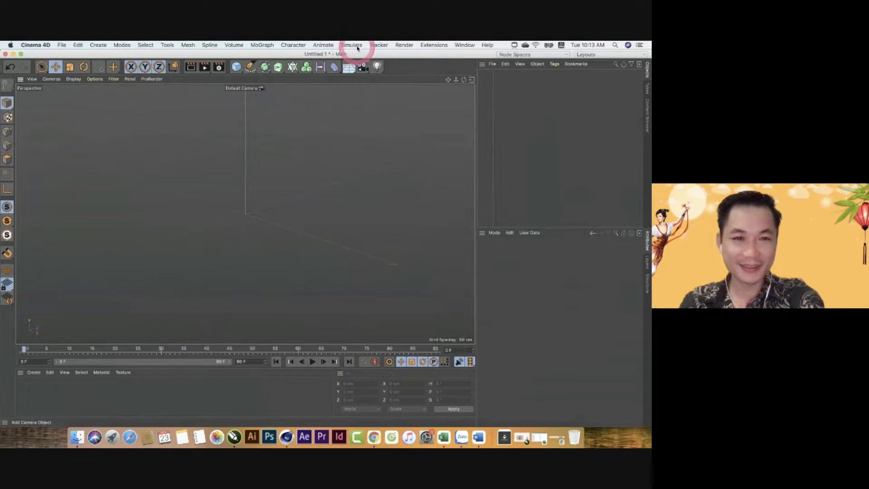
# - Create an Emitter from Simulate > Particles > Emitter and orbit the view around it
pyautogui.click(354, 45)
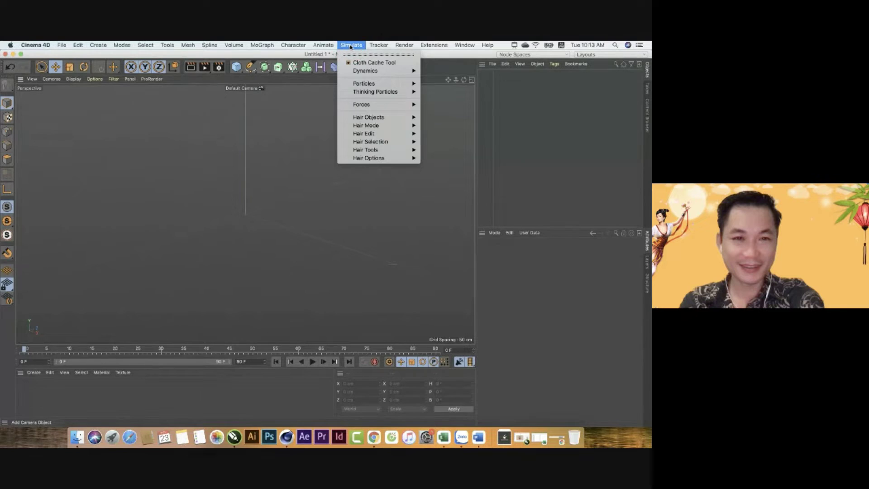
pyautogui.click(367, 84)
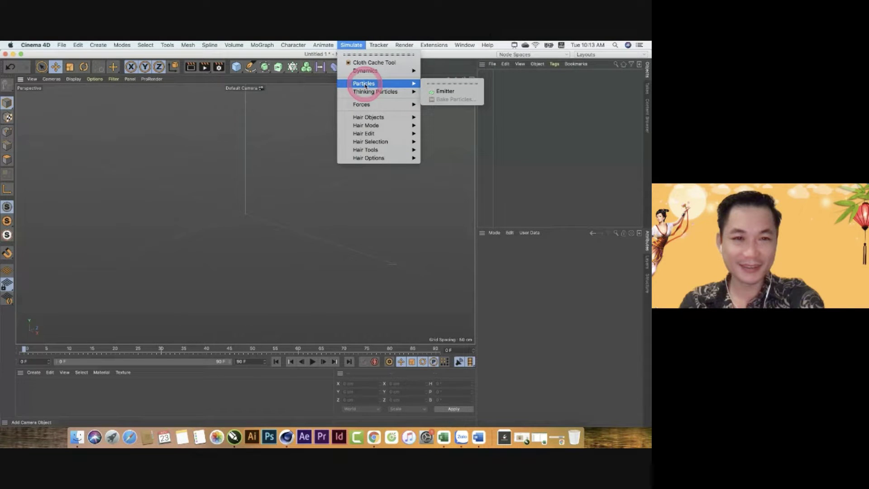
pyautogui.click(438, 94)
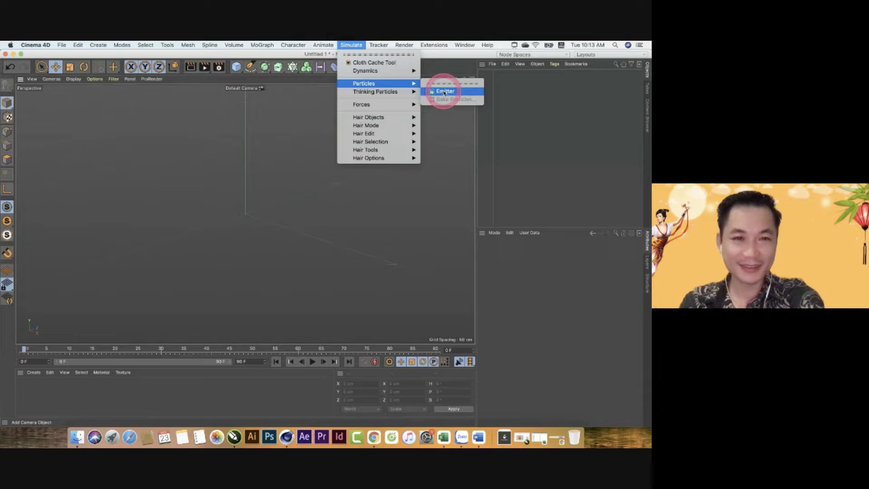
pyautogui.click(445, 91)
pyautogui.moveTo(394, 119)
pyautogui.keyDown('alt'); pyautogui.mouseDown()
pyautogui.moveTo(313, 198)
pyautogui.moveTo(238, 178)
pyautogui.moveTo(287, 262)
pyautogui.moveTo(201, 262)
pyautogui.moveTo(289, 253)
pyautogui.moveTo(265, 259)
pyautogui.moveTo(259, 224)
pyautogui.mouseUp(); pyautogui.keyUp('alt')
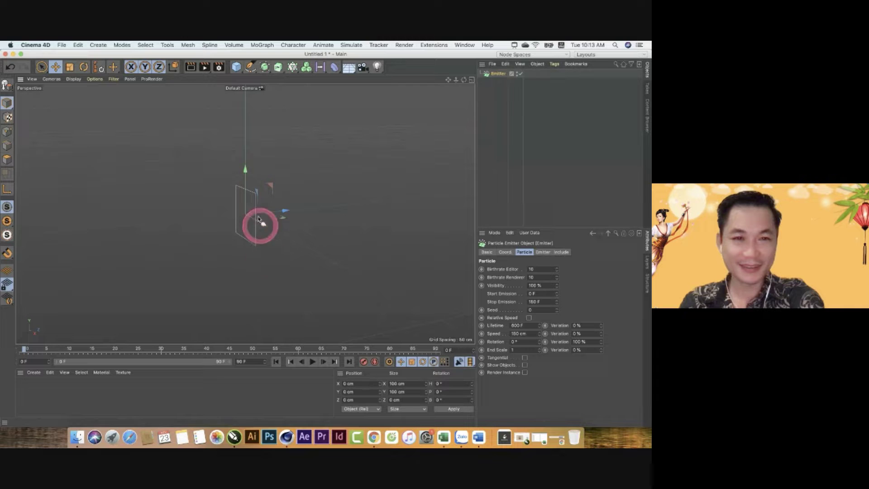
# - Play the particle animation and rotate the emitter into a new tilt
pyautogui.click(313, 361)
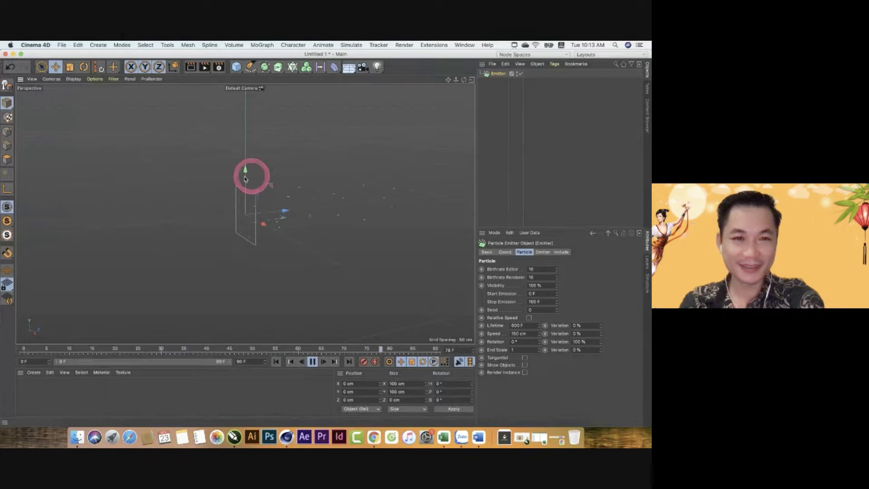
pyautogui.click(83, 68)
pyautogui.moveTo(223, 190)
pyautogui.mouseDown()
pyautogui.moveTo(195, 221)
pyautogui.moveTo(459, 287)
pyautogui.mouseUp()
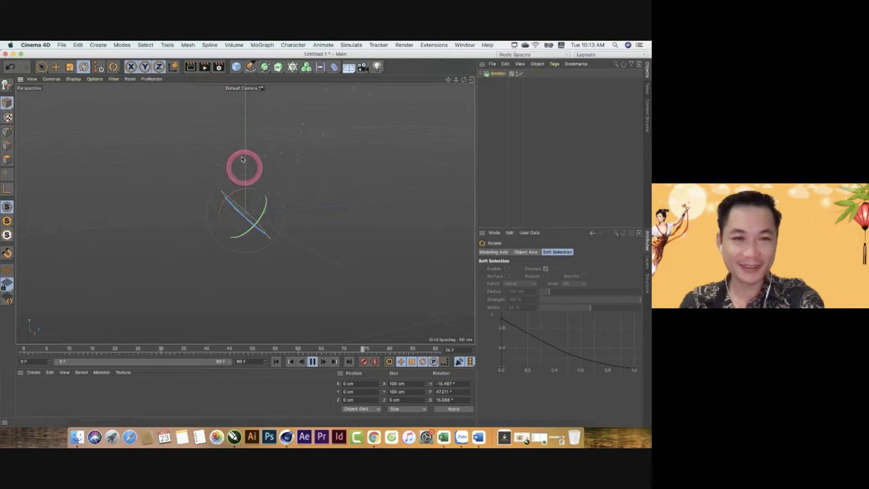
pyautogui.moveTo(219, 214)
pyautogui.mouseDown()
pyautogui.moveTo(223, 206)
pyautogui.moveTo(224, 285)
pyautogui.moveTo(317, 293)
pyautogui.moveTo(321, 270)
pyautogui.moveTo(233, 194)
pyautogui.moveTo(218, 194)
pyautogui.moveTo(252, 304)
pyautogui.mouseUp()
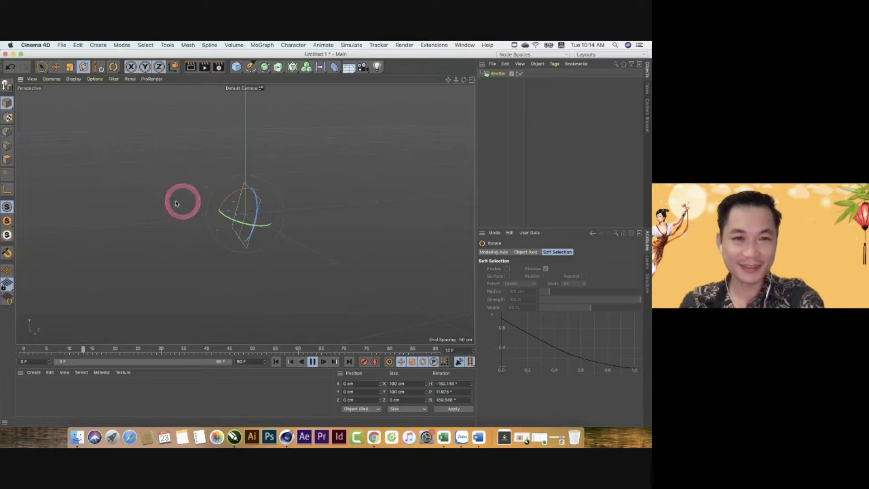
pyautogui.moveTo(227, 202)
pyautogui.mouseDown()
pyautogui.moveTo(189, 206)
pyautogui.moveTo(242, 213)
pyautogui.mouseUp()
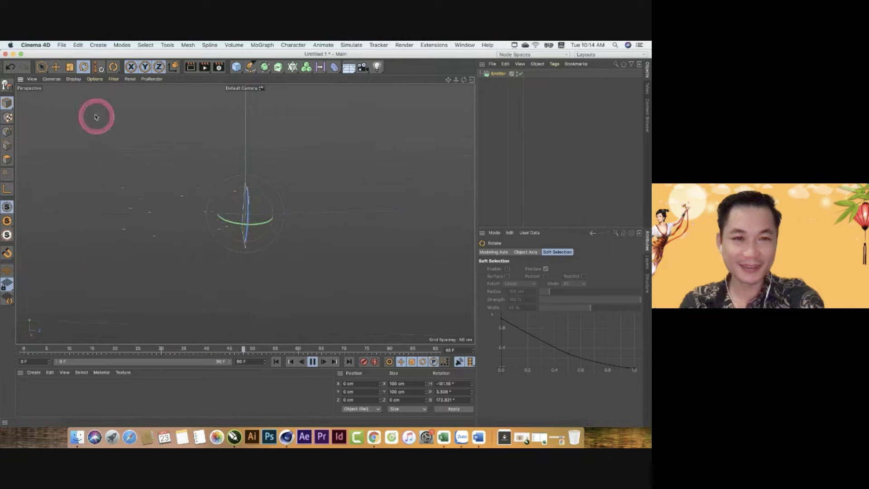
# - Lift the emitter upward and turn it so particles stream sideways
pyautogui.click(56, 67)
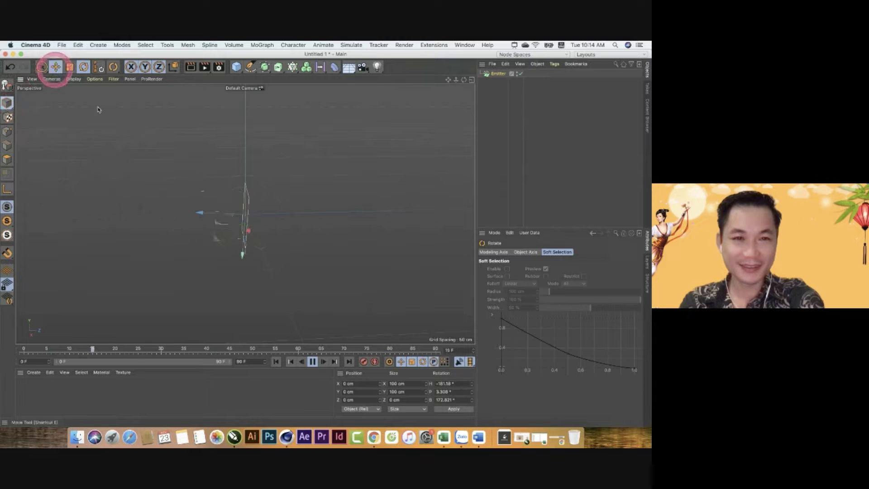
pyautogui.moveTo(273, 269)
pyautogui.keyDown('alt'); pyautogui.mouseDown()
pyautogui.moveTo(200, 250)
pyautogui.moveTo(247, 248)
pyautogui.moveTo(241, 254)
pyautogui.moveTo(244, 223)
pyautogui.moveTo(155, 243)
pyautogui.moveTo(210, 237)
pyautogui.moveTo(210, 199)
pyautogui.mouseUp(); pyautogui.keyUp('alt')
pyautogui.click(81, 86)
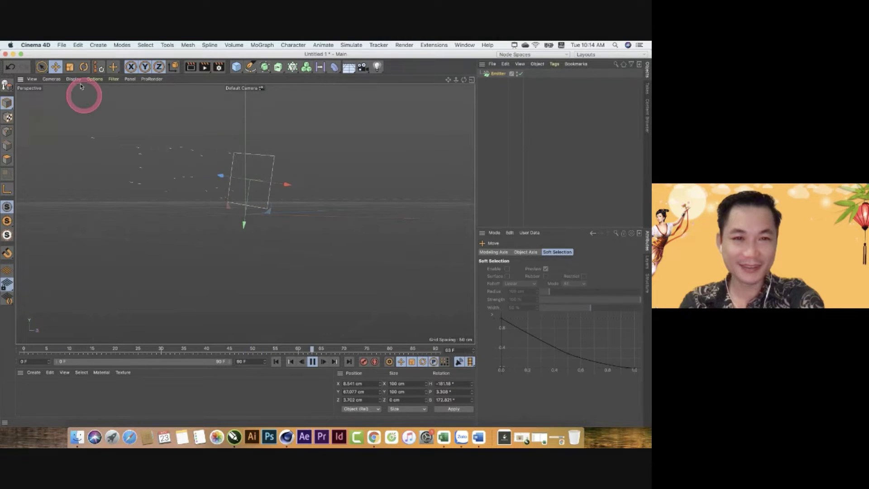
pyautogui.click(84, 66)
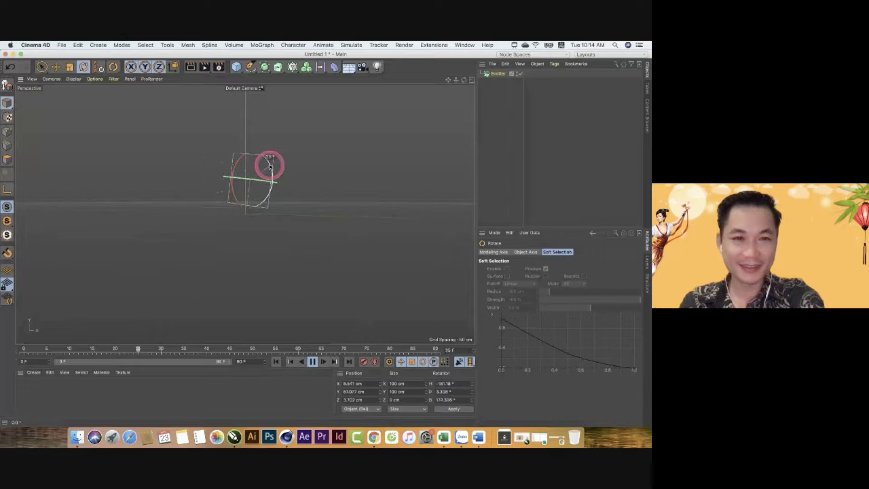
pyautogui.moveTo(271, 166); pyautogui.dragTo(148, 217)
pyautogui.click(56, 66)
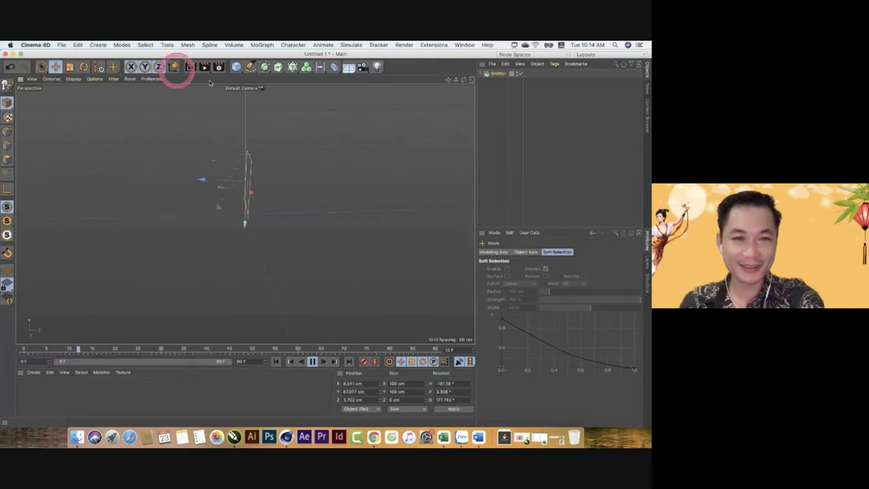
# - Add a Cone primitive, nest it under Emitter in the Object Manager, and reselect Emitter
pyautogui.click(238, 68)
pyautogui.moveTo(239, 69); pyautogui.dragTo(342, 84)
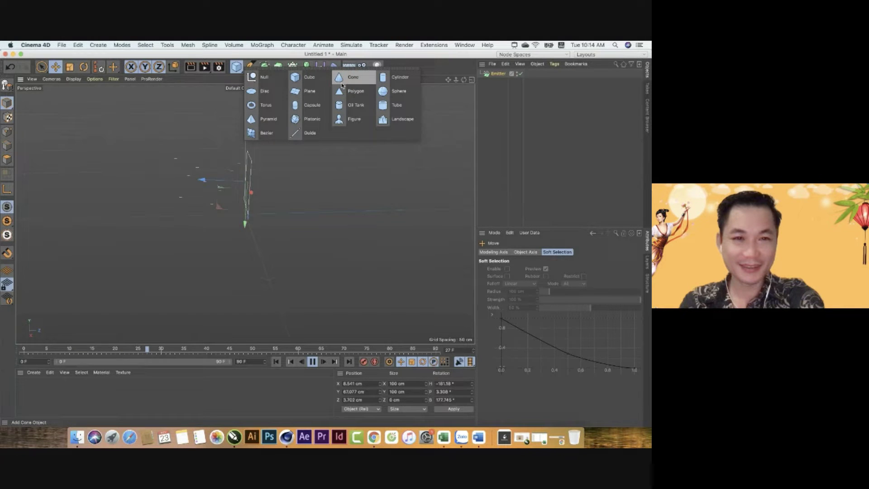
pyautogui.click(342, 84)
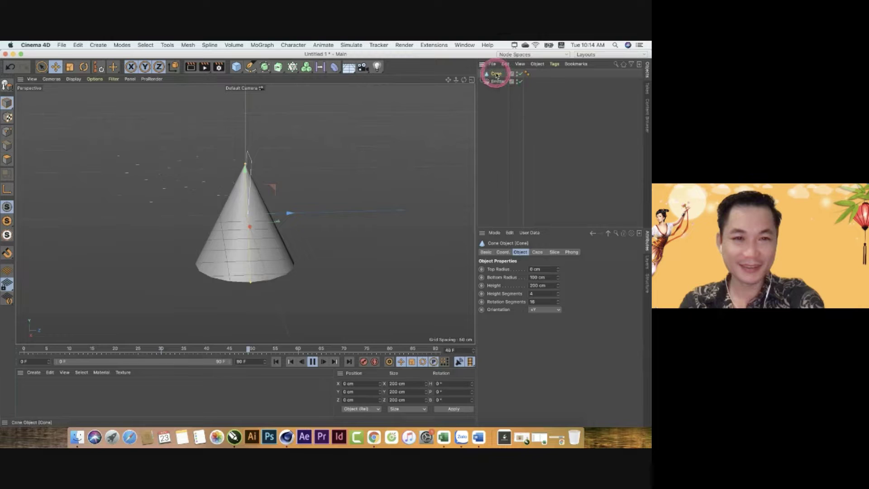
pyautogui.moveTo(497, 83); pyautogui.dragTo(497, 83)
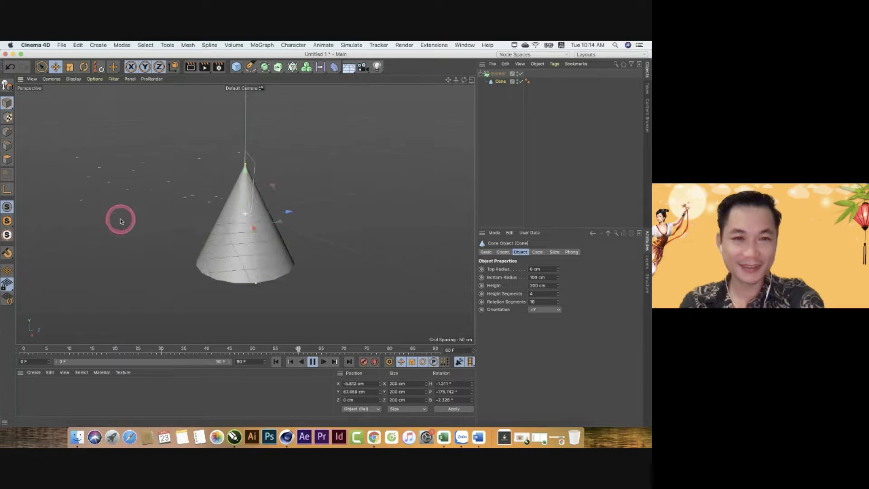
pyautogui.click(500, 75)
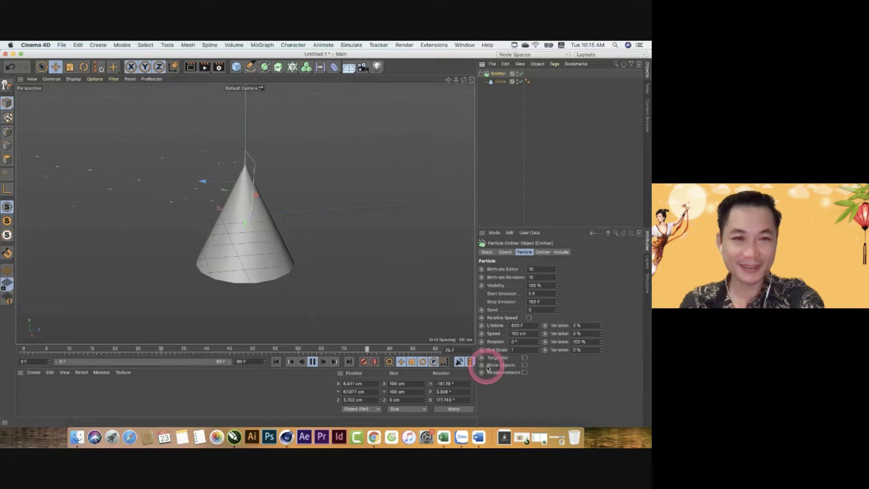
# - Show the cone as the particle, stop playback, and shrink its bottom radius to 17 cm
pyautogui.click(525, 365)
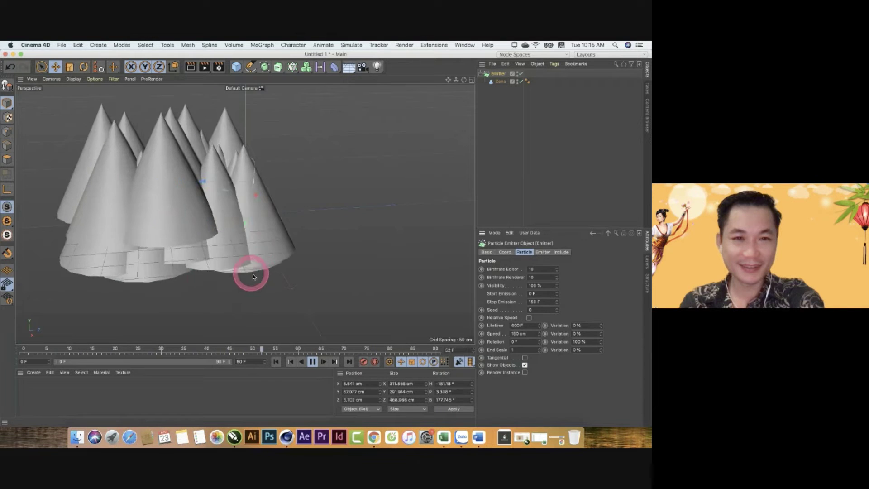
pyautogui.click(313, 362)
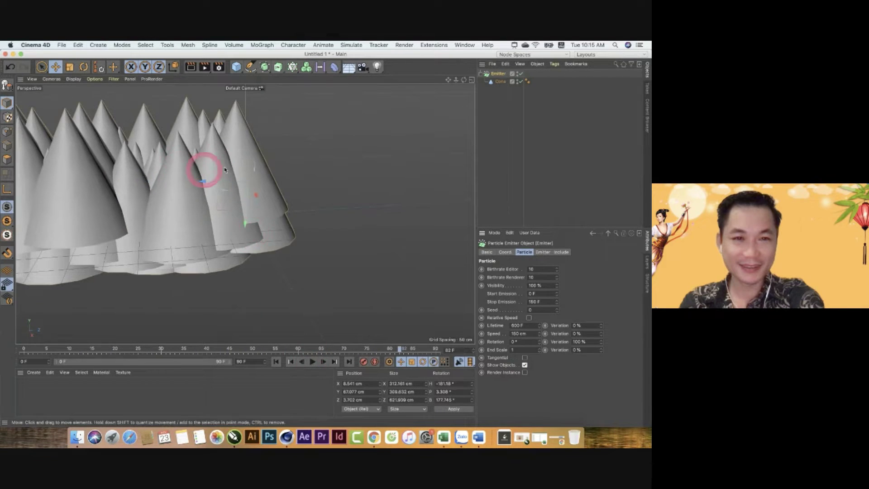
pyautogui.click(501, 82)
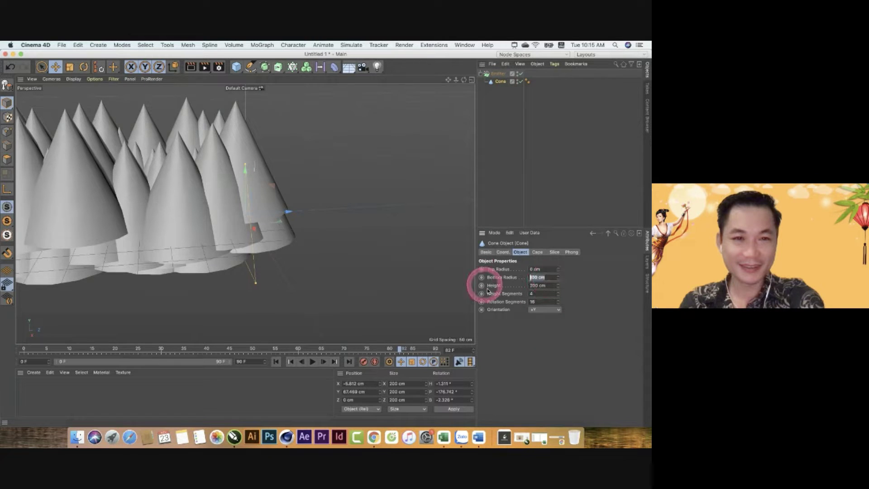
pyautogui.click(556, 277)
pyautogui.moveTo(559, 279); pyautogui.dragTo(559, 287)
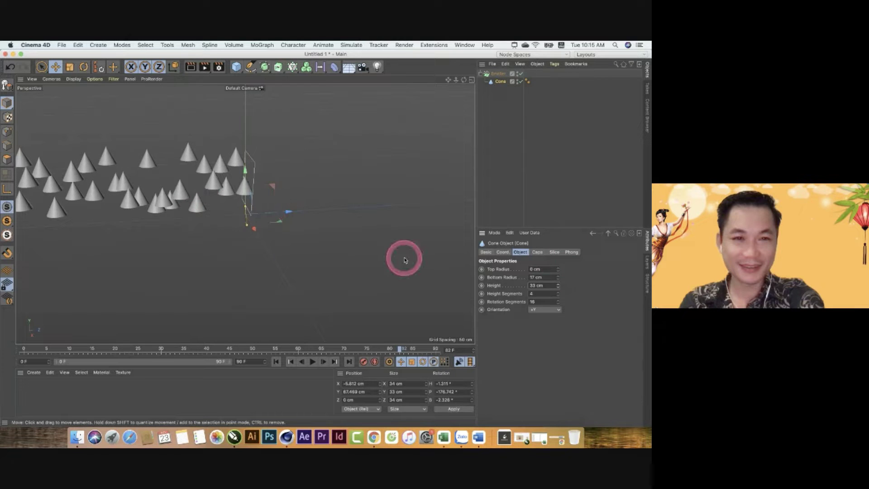
# - Set the Cone's Orientation to -Z, then replay and orbit to check the particles
pyautogui.click(548, 311)
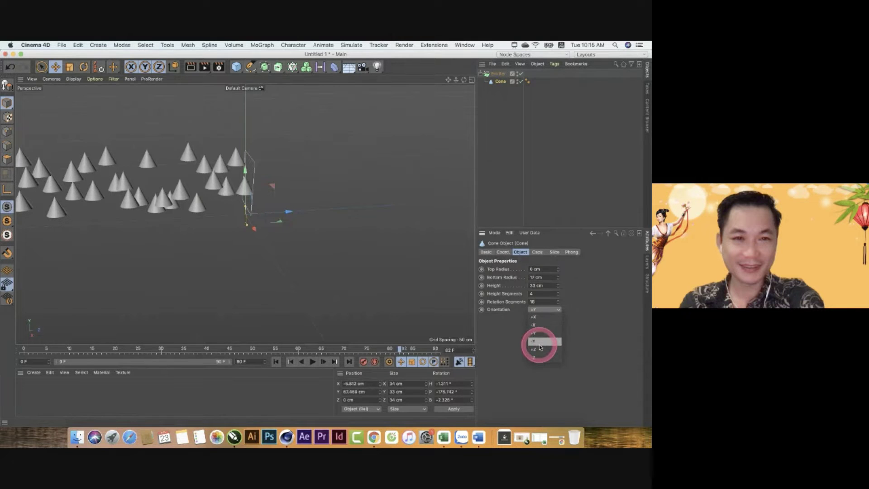
pyautogui.click(538, 358)
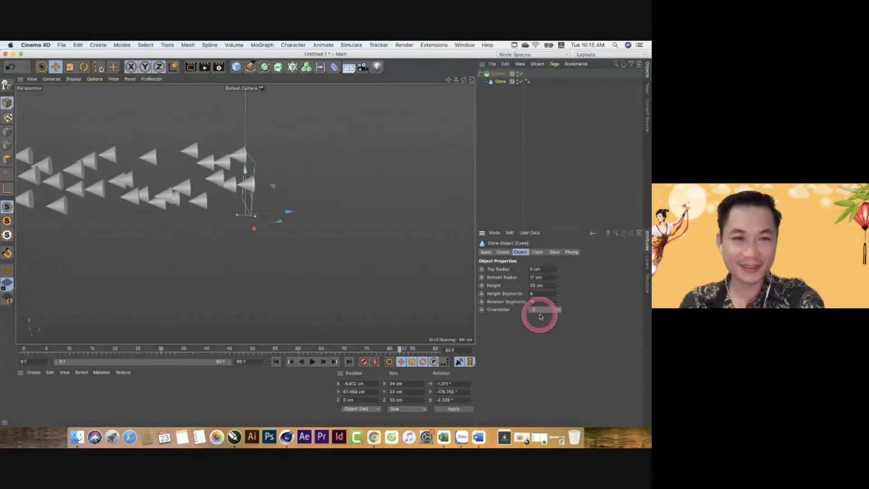
pyautogui.click(543, 310)
pyautogui.click(537, 352)
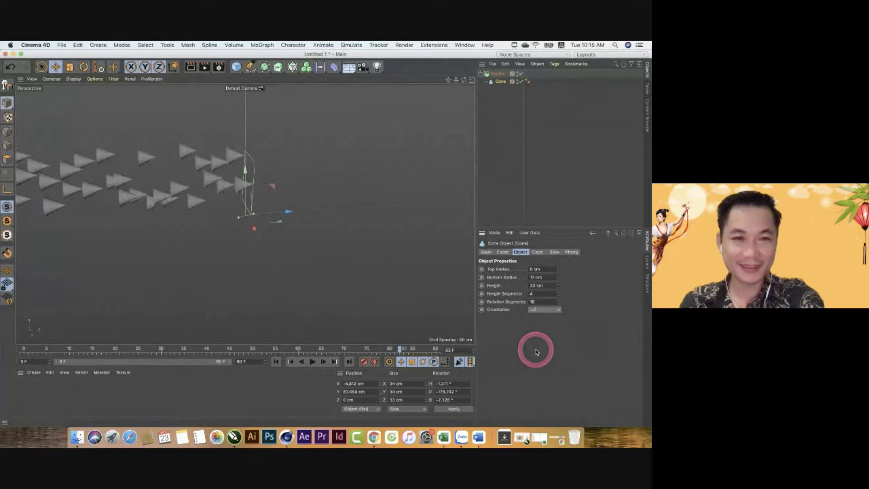
pyautogui.click(541, 310)
pyautogui.click(535, 358)
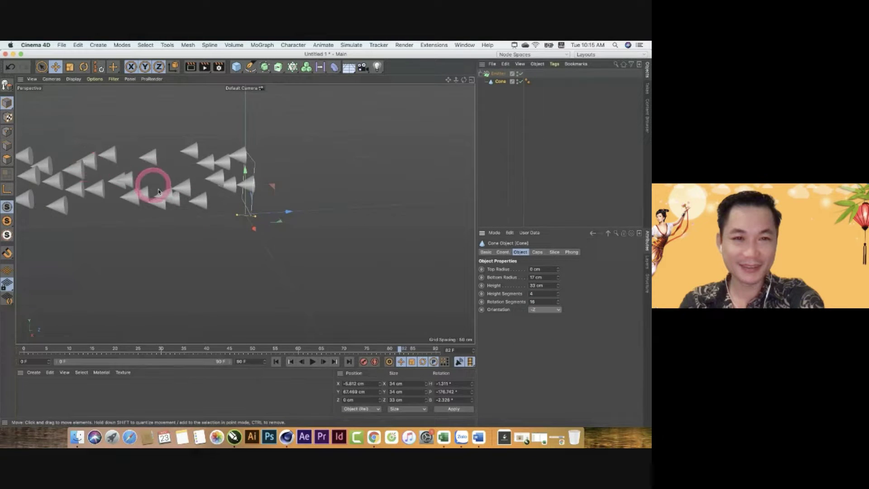
pyautogui.keyDown('alt'); pyautogui.moveTo(158, 191); pyautogui.dragTo(153, 207); pyautogui.keyUp('alt')
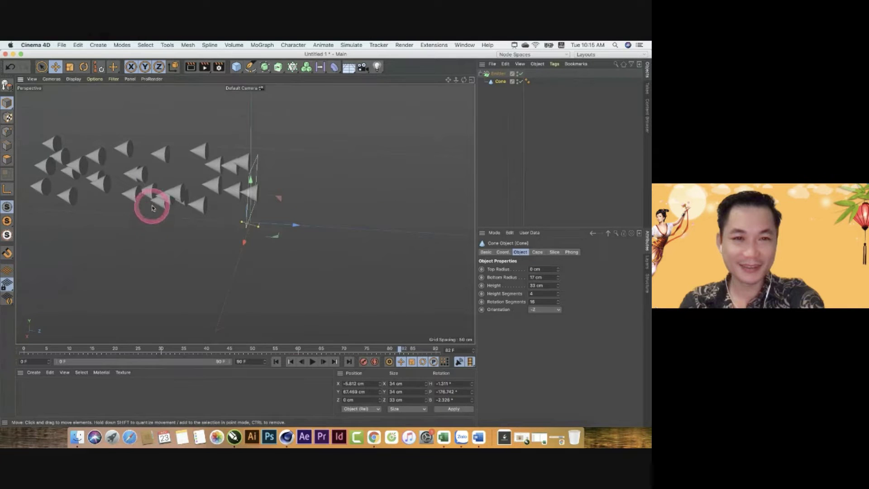
pyautogui.click(312, 361)
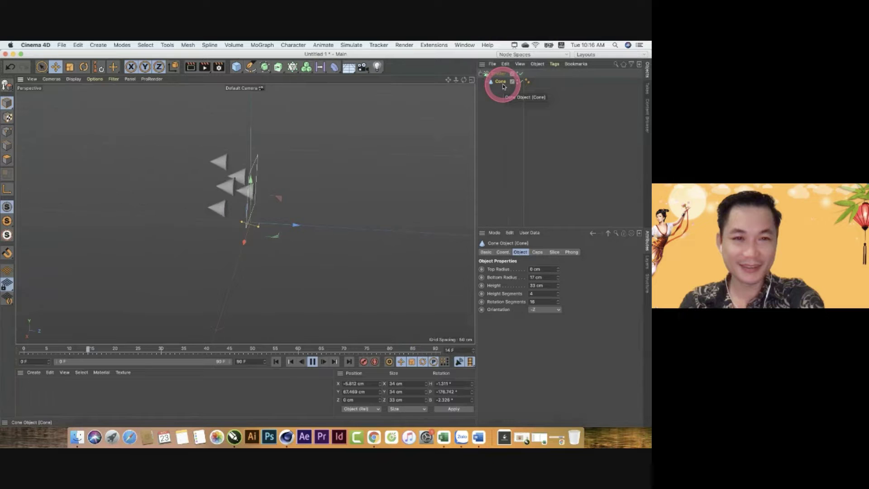
pyautogui.keyDown('alt'); pyautogui.moveTo(299, 233); pyautogui.dragTo(243, 265); pyautogui.keyUp('alt')
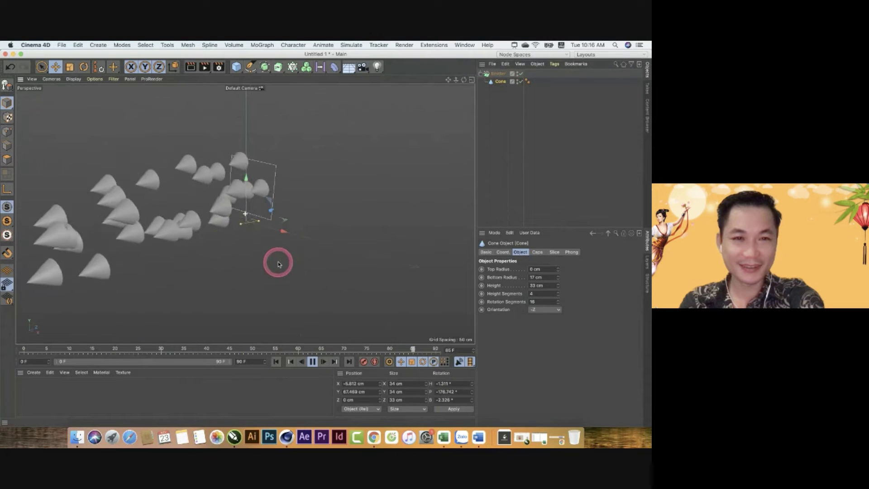
# - Try Emitter birthrate values of 5, 3 and 20 for editor and renderer
pyautogui.keyDown('alt'); pyautogui.moveTo(278, 262); pyautogui.dragTo(455, 280); pyautogui.keyUp('alt')
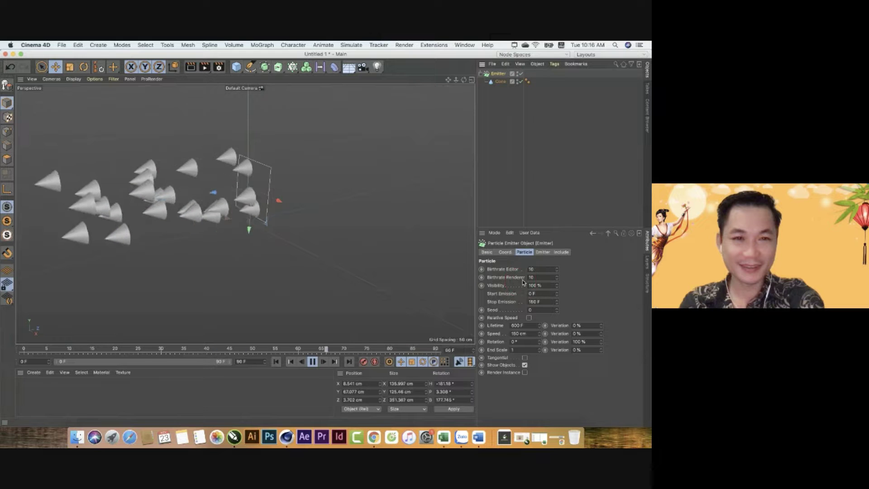
pyautogui.click(538, 269)
pyautogui.click(498, 283)
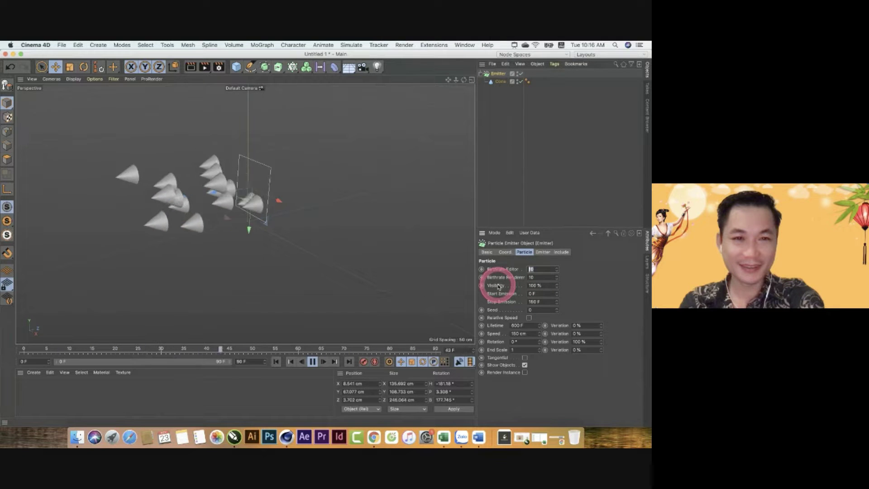
pyautogui.click(536, 277)
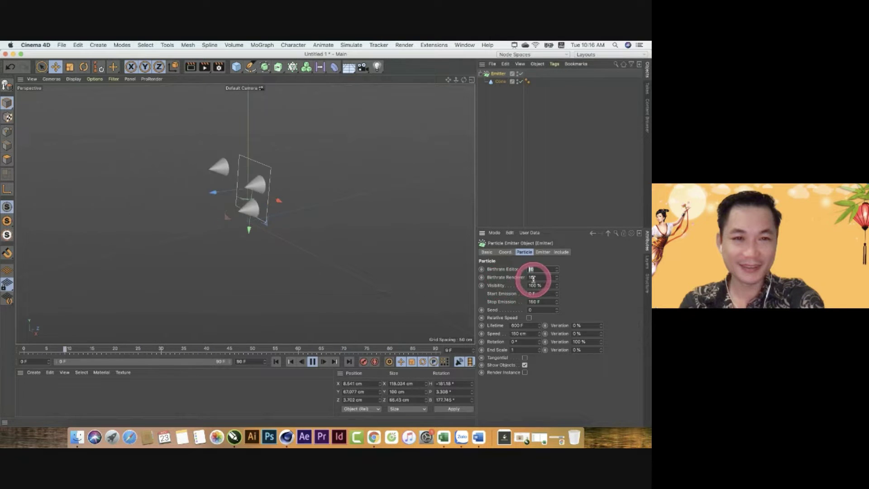
pyautogui.write('5')
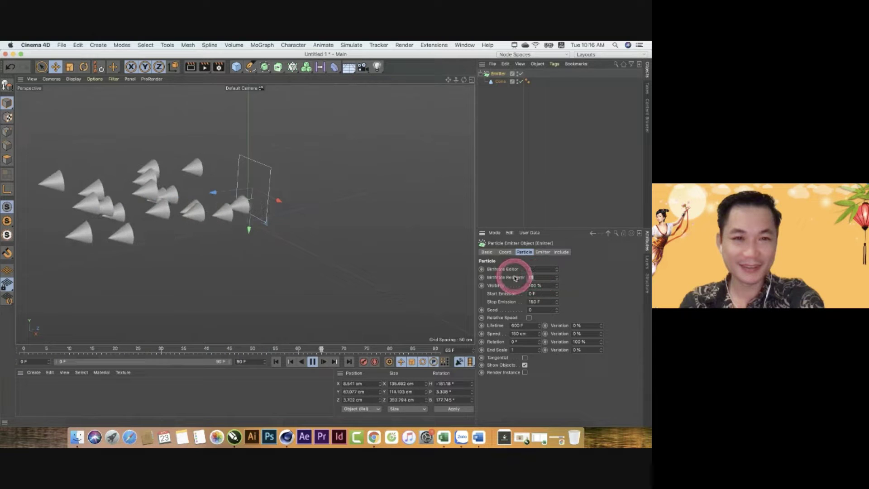
pyautogui.press('Tab')
pyautogui.write('5')
pyautogui.click(540, 269)
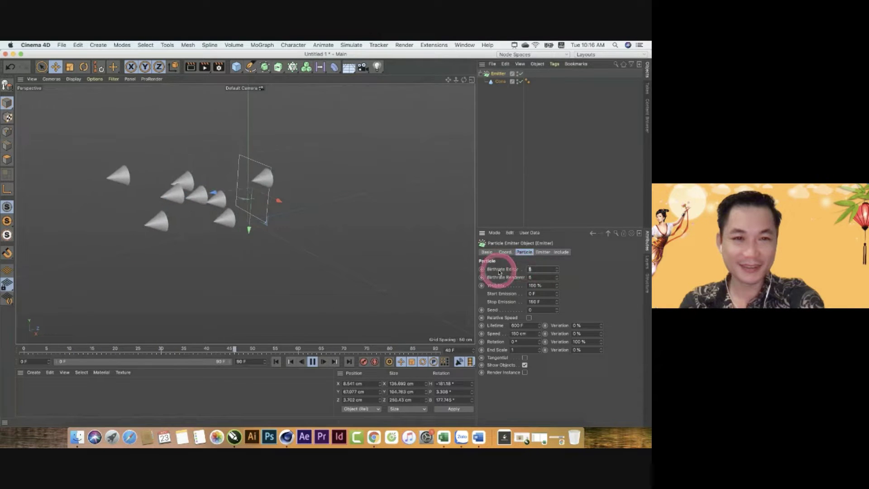
pyautogui.write('3')
pyautogui.click(533, 277)
pyautogui.write('3')
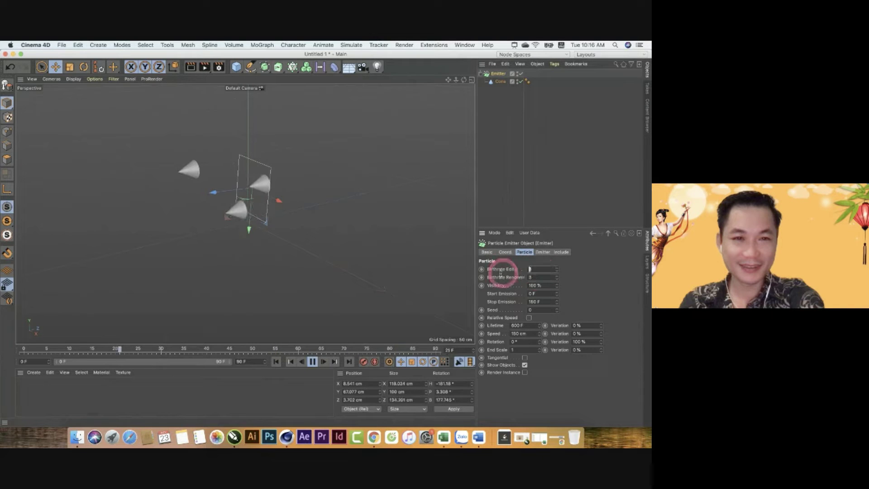
pyautogui.write('20')
pyautogui.click(533, 277)
pyautogui.write('2')
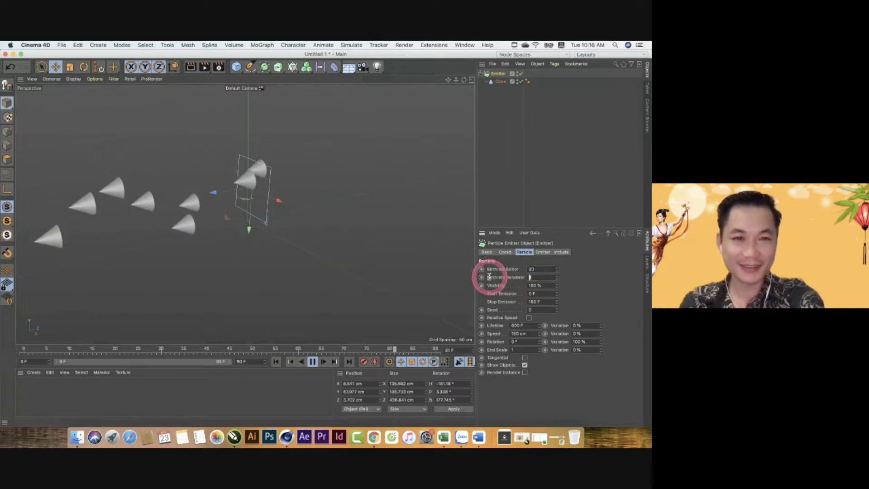
pyautogui.write('0')
pyautogui.press('Return')
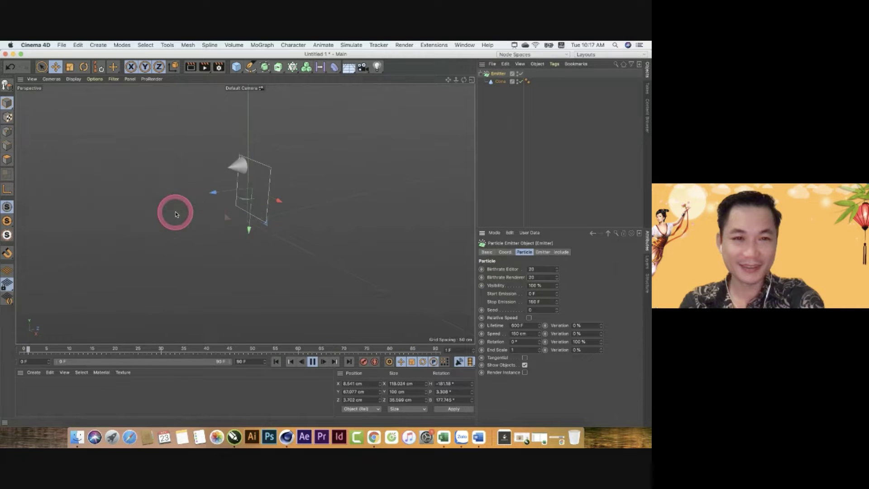
# - Set both Birthrate Editor and Birthrate Renderer to 10 and reselect the emitter
pyautogui.click(534, 269)
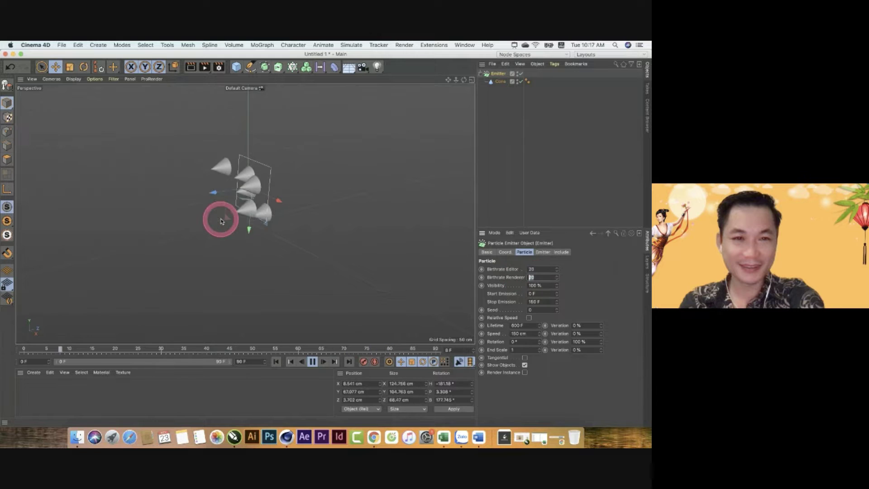
pyautogui.click(543, 269)
pyautogui.click(535, 278)
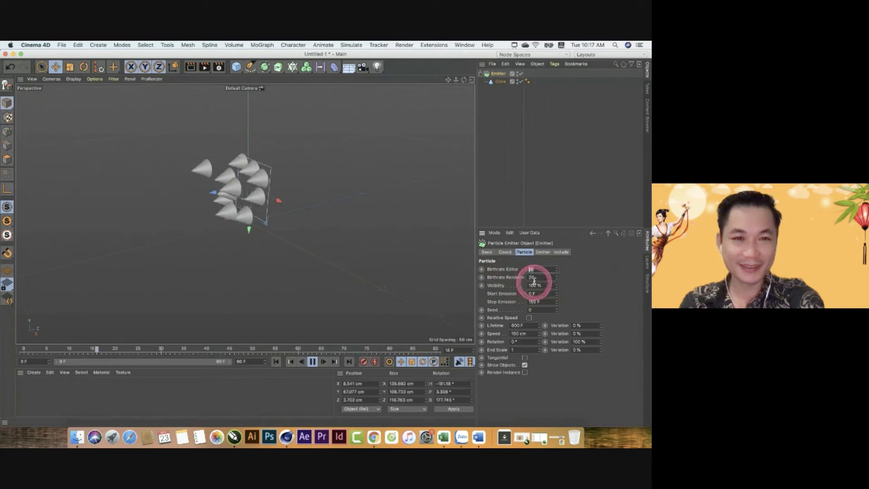
pyautogui.click(483, 283)
pyautogui.write('10')
pyautogui.click(586, 278)
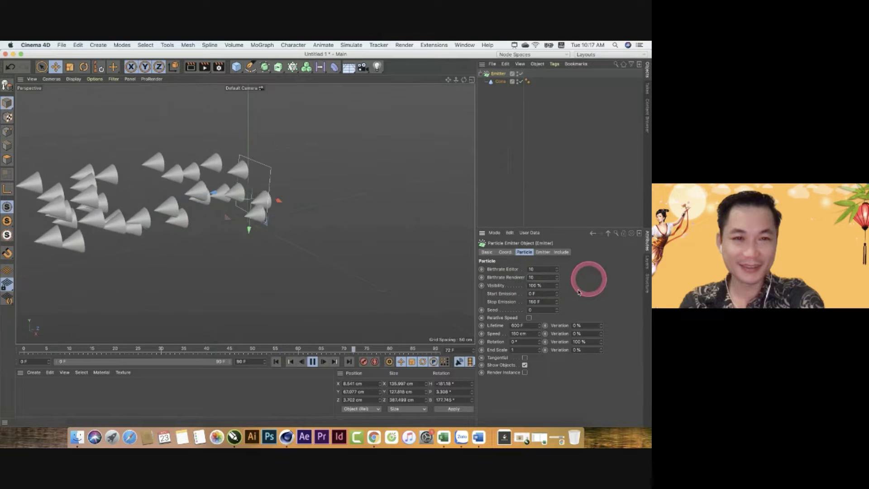
pyautogui.click(502, 305)
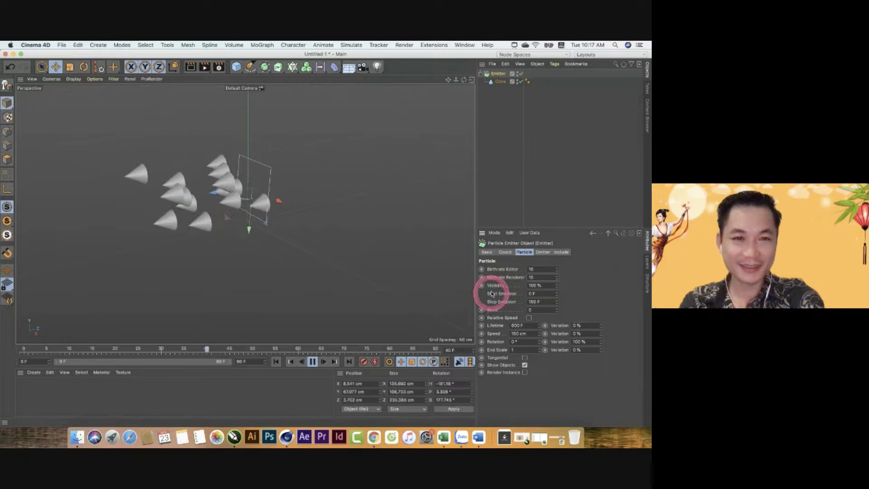
pyautogui.click(496, 289)
pyautogui.moveTo(496, 290); pyautogui.dragTo(167, 213)
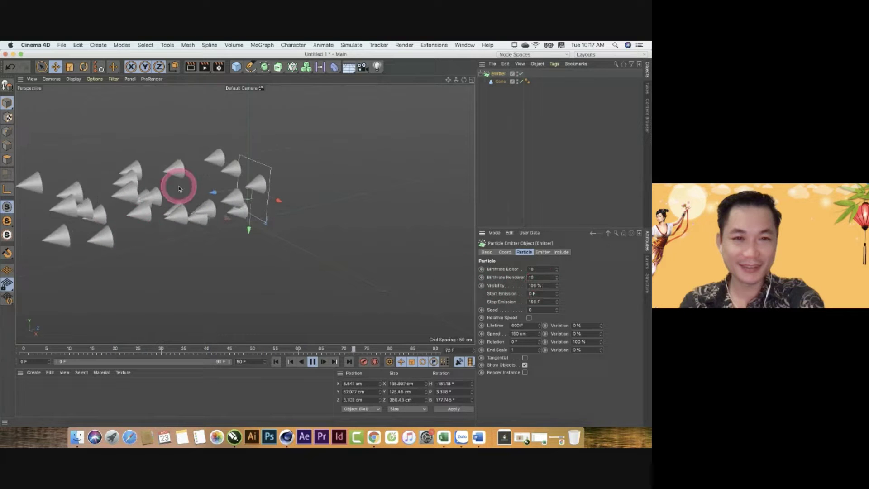
pyautogui.click(209, 194)
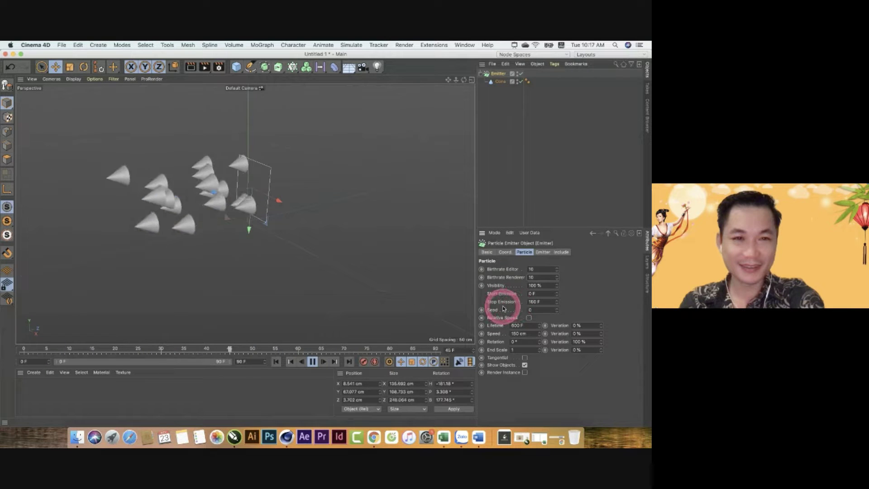
# - Extend the scene's end frame to 300 F
pyautogui.click(536, 301)
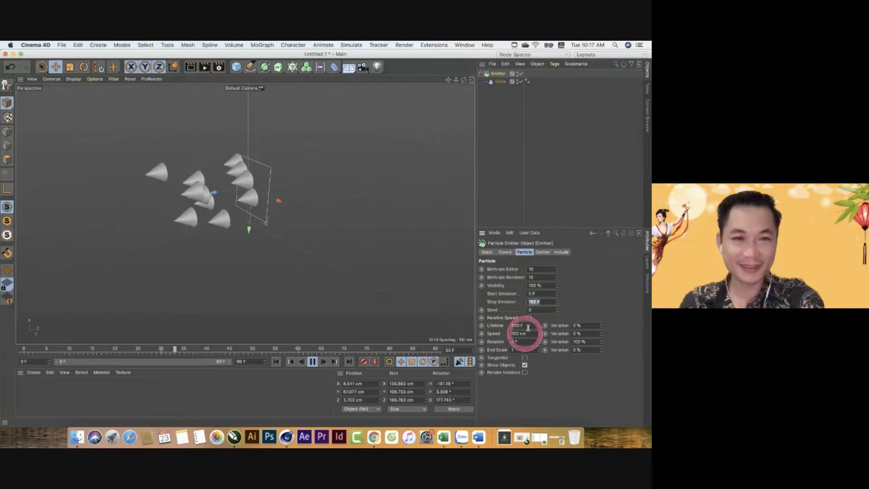
pyautogui.click(253, 362)
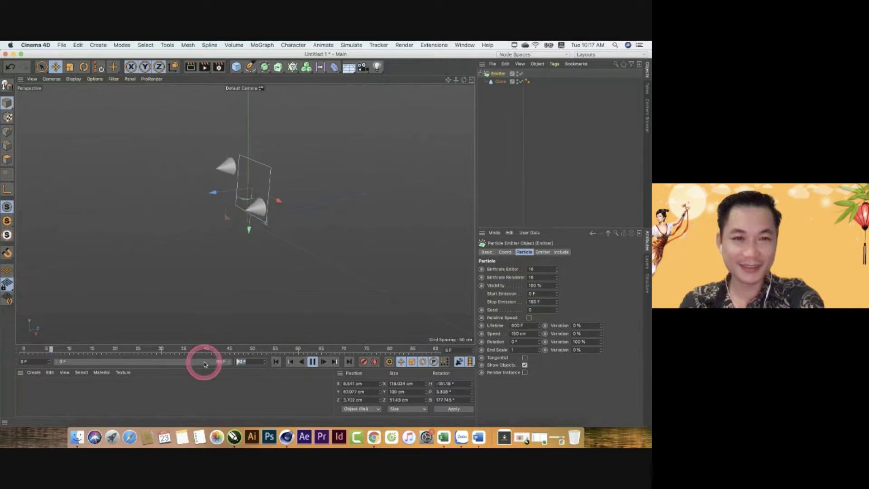
pyautogui.click(266, 383)
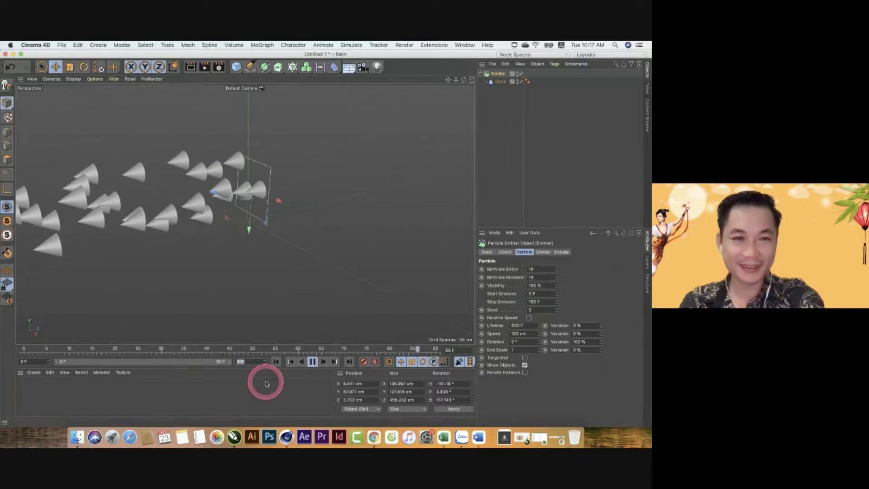
# - Set the Emitter's Stop Emission to 200 F
pyautogui.click(498, 73)
pyautogui.click(534, 301)
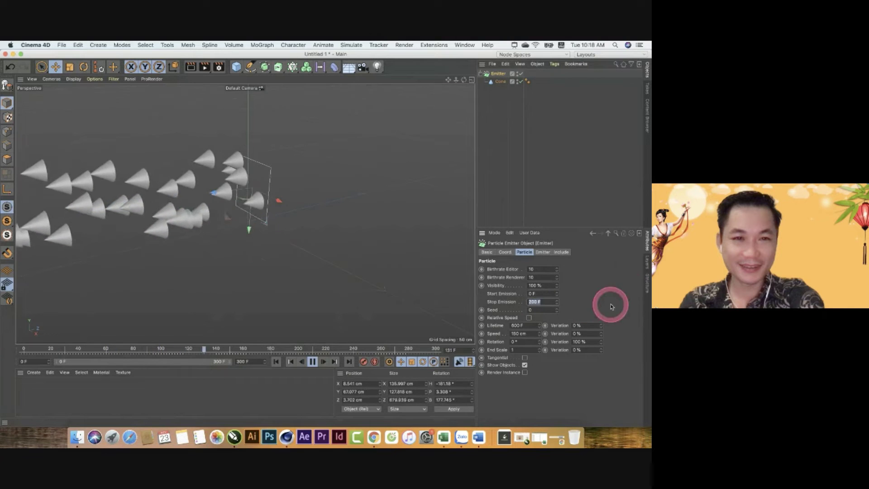
pyautogui.click(525, 310)
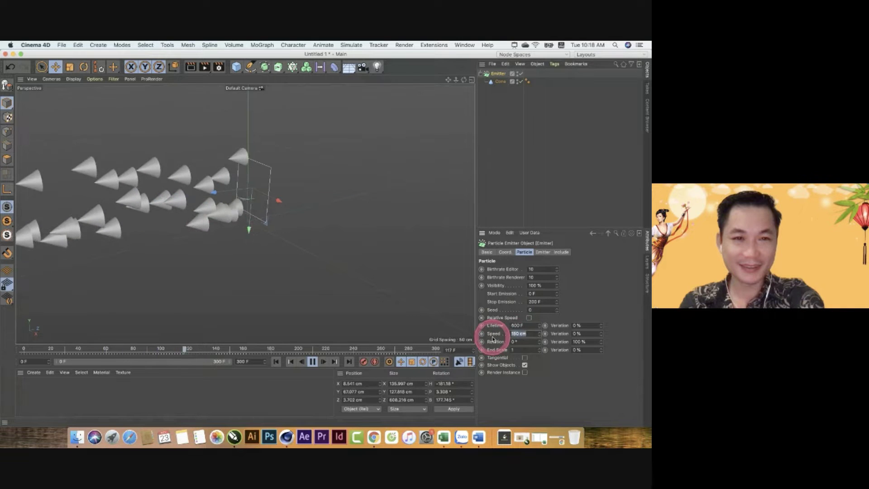
pyautogui.click(259, 236)
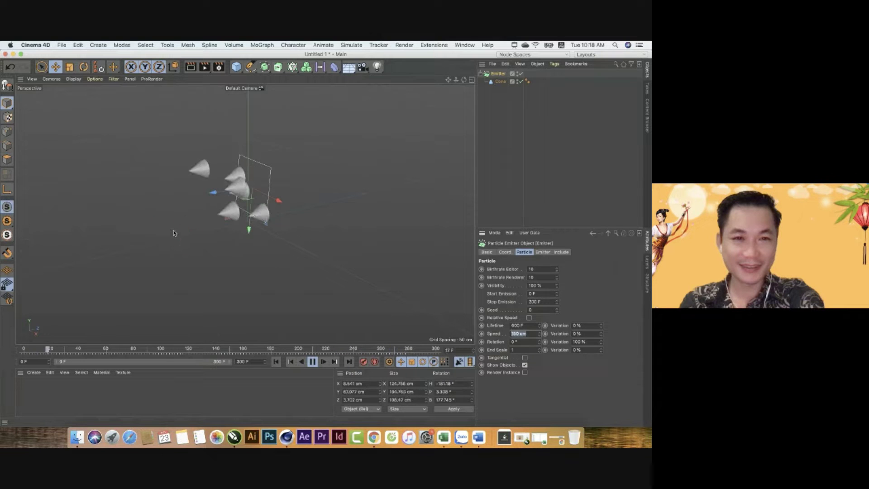
# - Set the particle Speed to 300 cm
pyautogui.click(530, 334)
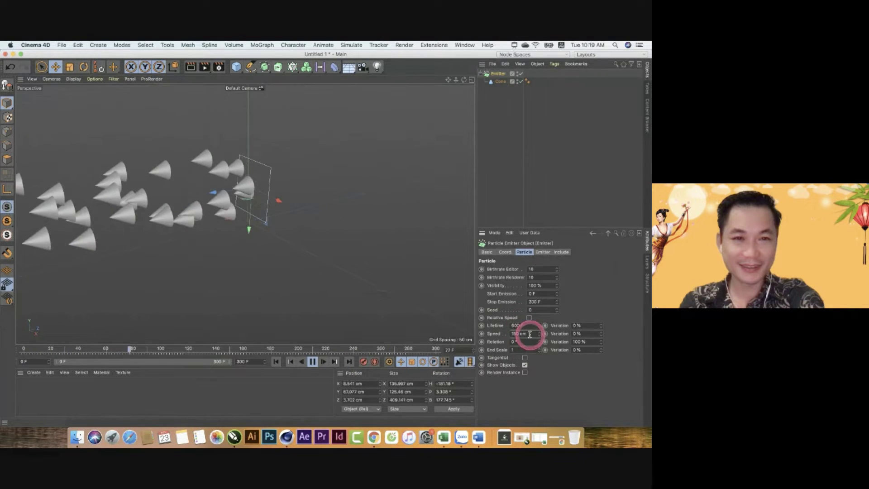
pyautogui.write('300')
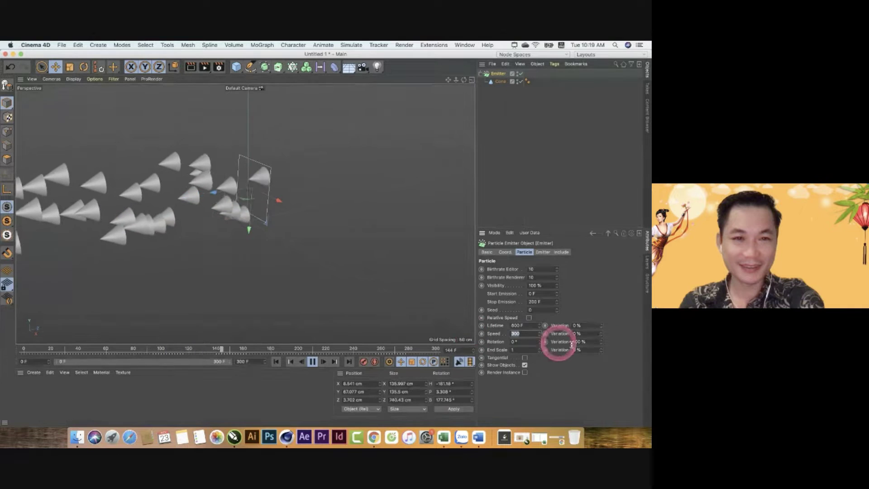
pyautogui.press('Return')
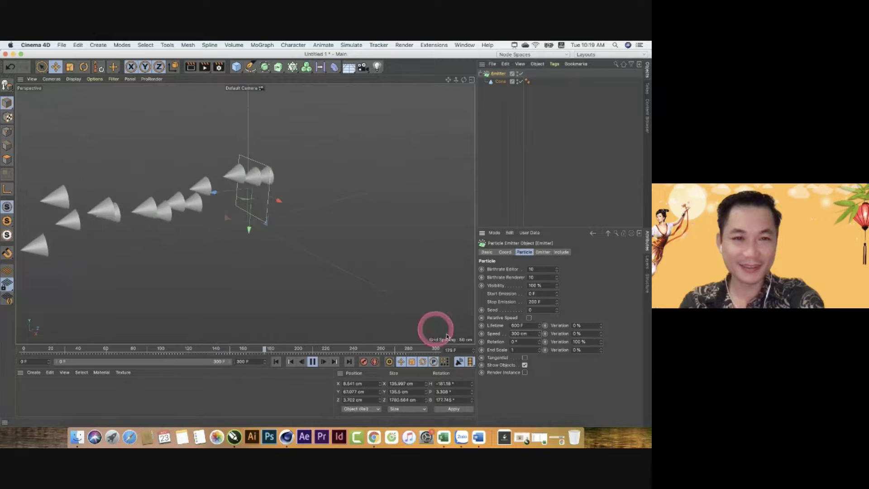
# - Set the particle Rotation to 45°
pyautogui.click(516, 341)
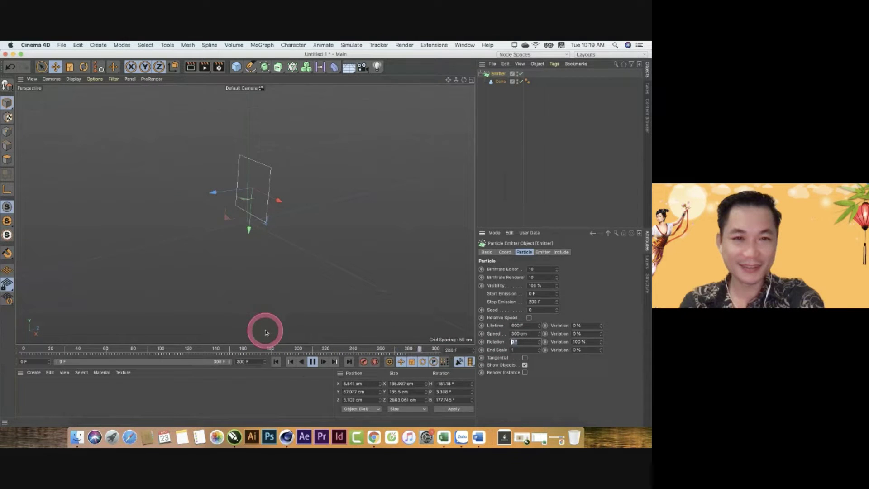
pyautogui.write('5')
pyautogui.press('Return')
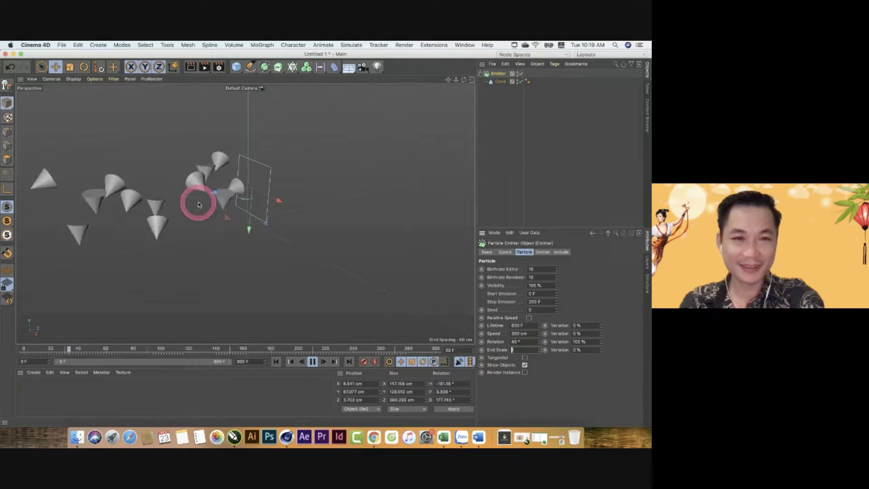
# - Set the particle Rotation Variation to 30%
pyautogui.click(586, 349)
pyautogui.moveTo(586, 350); pyautogui.dragTo(534, 347)
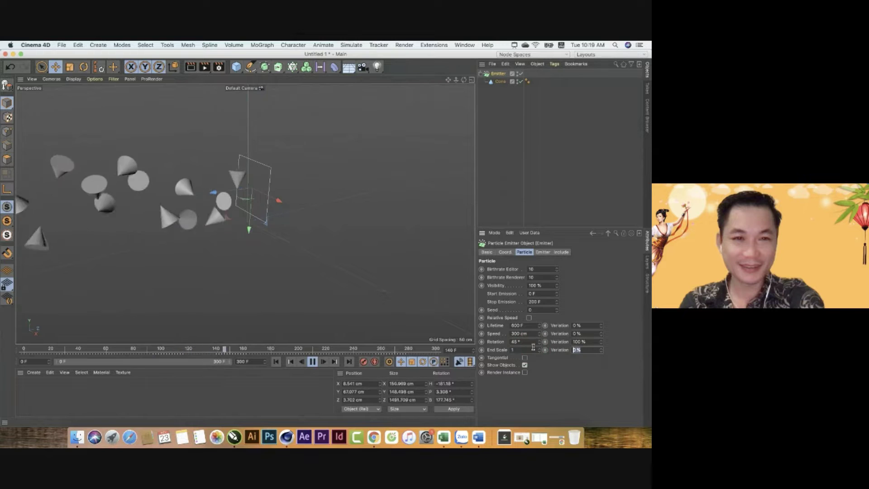
pyautogui.click(555, 333)
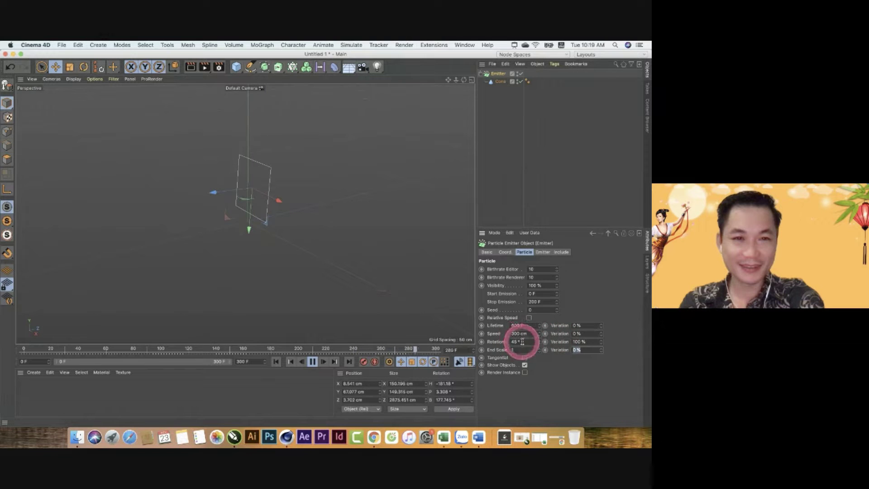
pyautogui.click(584, 342)
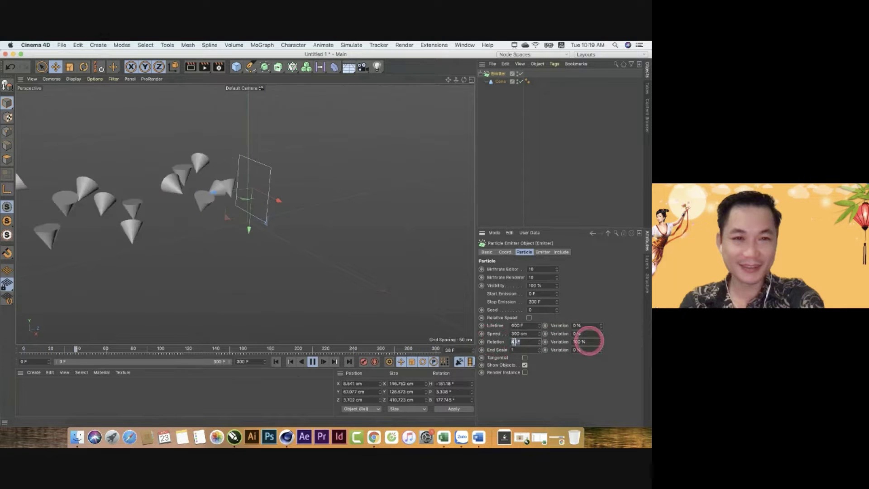
pyautogui.click(500, 341)
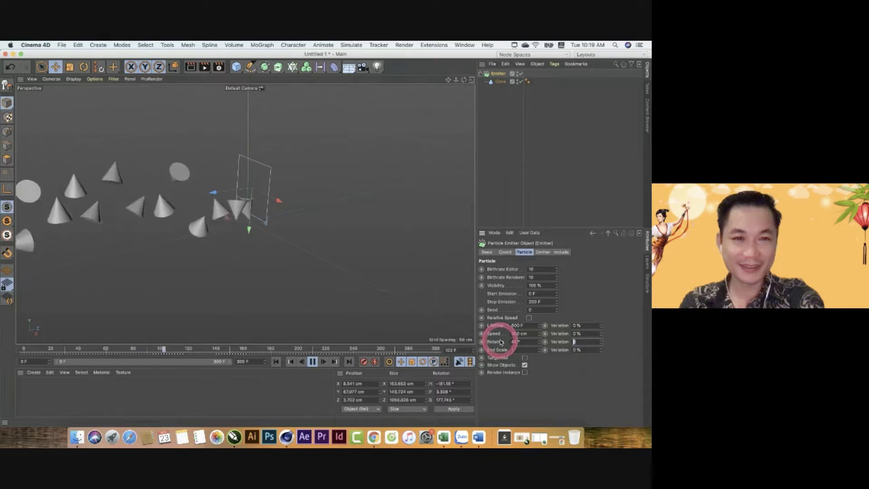
pyautogui.write('30')
pyautogui.press('Return')
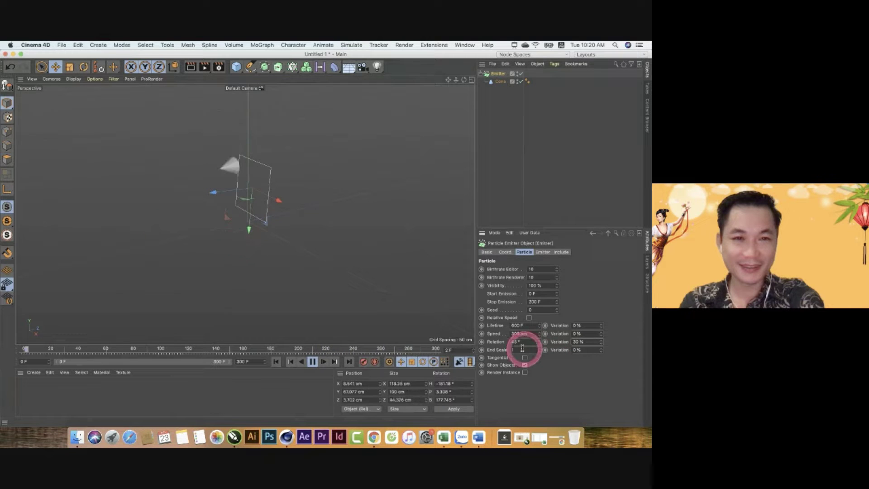
# - Set End Scale Variation to 20% and orbit the viewport to inspect the varied cones
pyautogui.click(577, 350)
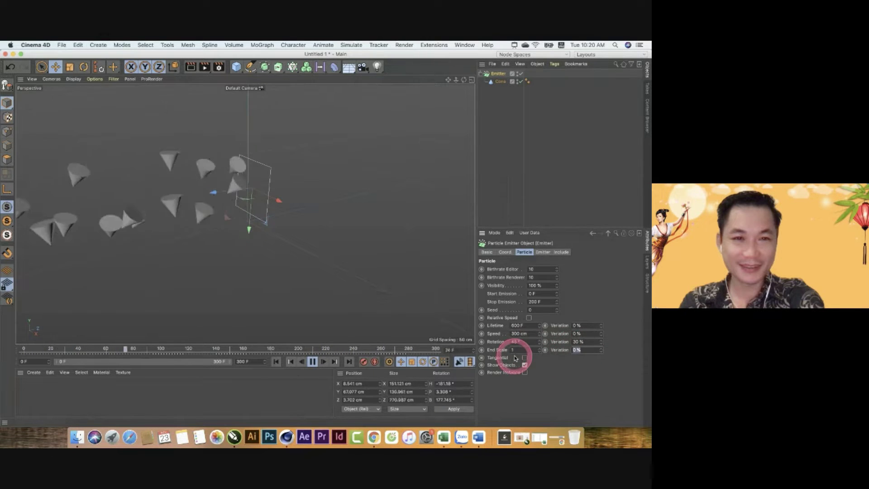
pyautogui.write('20')
pyautogui.click(195, 265)
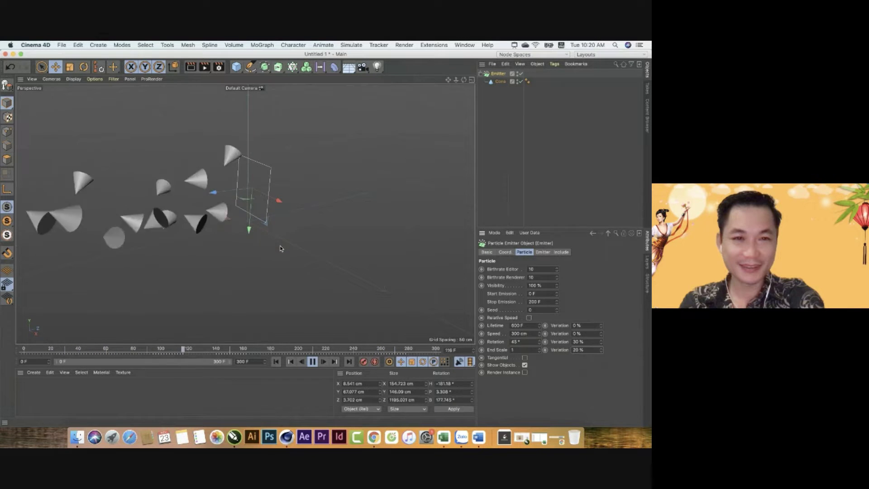
pyautogui.moveTo(241, 247)
pyautogui.keyDown('alt'); pyautogui.mouseDown()
pyautogui.moveTo(201, 275)
pyautogui.moveTo(336, 257)
pyautogui.moveTo(306, 264)
pyautogui.moveTo(219, 250)
pyautogui.moveTo(229, 236)
pyautogui.moveTo(183, 259)
pyautogui.mouseUp(); pyautogui.keyUp('alt')
pyautogui.moveTo(134, 249)
pyautogui.keyDown('alt'); pyautogui.mouseDown()
pyautogui.moveTo(188, 235)
pyautogui.moveTo(219, 244)
pyautogui.mouseUp(); pyautogui.keyUp('alt')
pyautogui.moveTo(345, 256)
pyautogui.keyDown('alt'); pyautogui.mouseDown()
pyautogui.moveTo(143, 240)
pyautogui.moveTo(251, 285)
pyautogui.moveTo(143, 279)
pyautogui.moveTo(246, 232)
pyautogui.moveTo(261, 181)
pyautogui.mouseUp(); pyautogui.keyUp('alt')
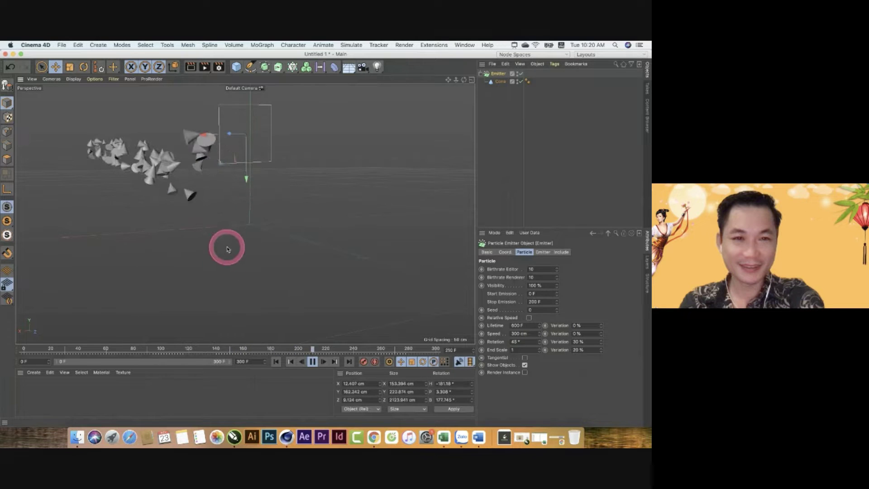
pyautogui.moveTo(183, 190)
pyautogui.keyDown('alt'); pyautogui.mouseDown()
pyautogui.moveTo(165, 210)
pyautogui.moveTo(122, 219)
pyautogui.moveTo(164, 231)
pyautogui.mouseUp(); pyautogui.keyUp('alt')
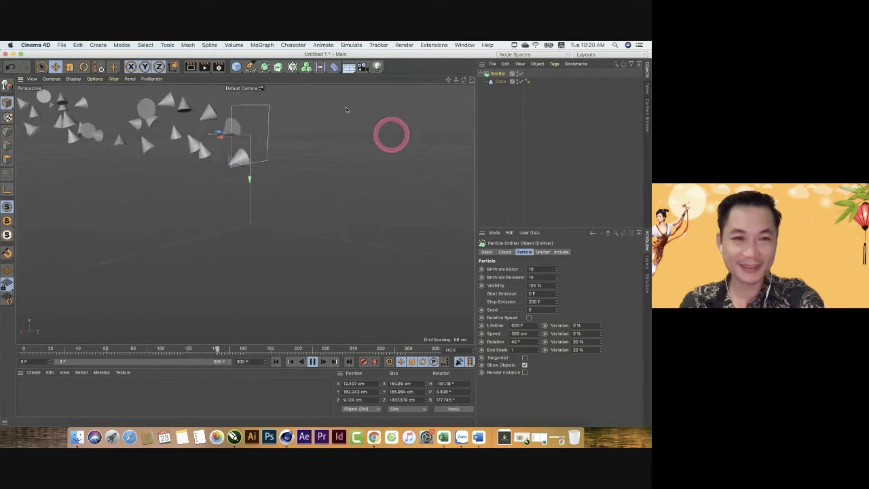
# - Add a Floor object and place it below Emitter in the Object Manager
pyautogui.click(348, 67)
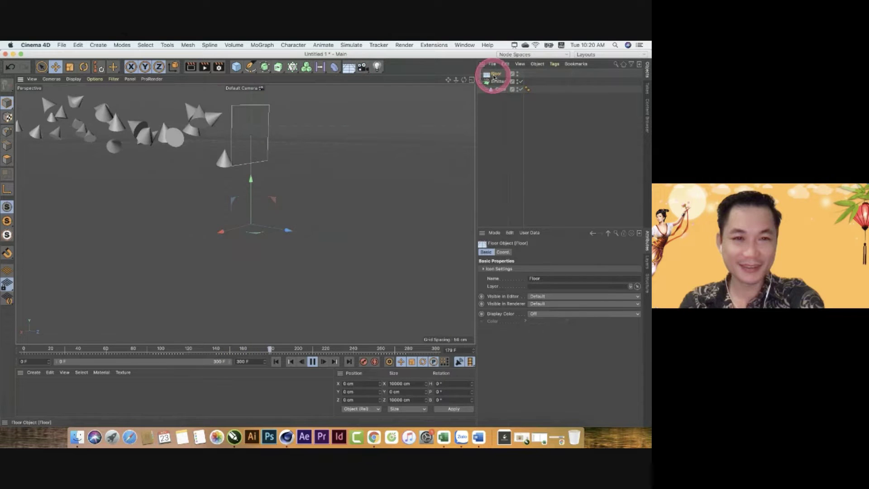
pyautogui.moveTo(494, 77); pyautogui.dragTo(492, 96)
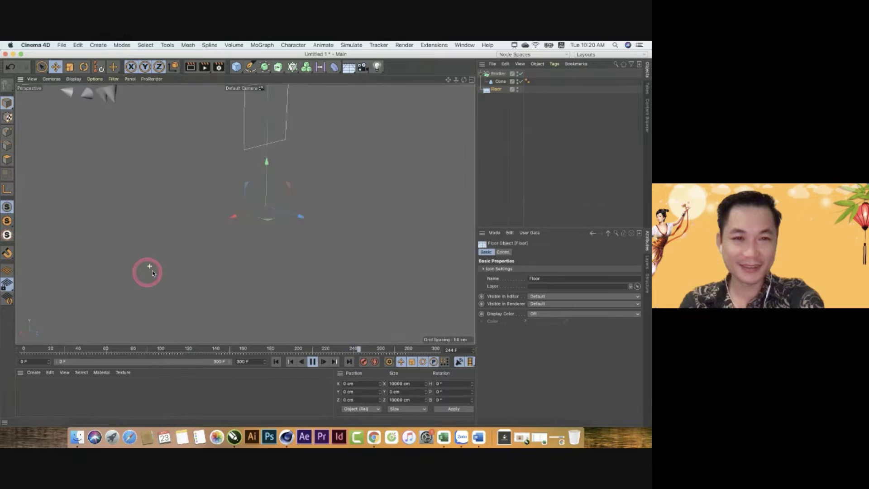
pyautogui.keyDown('alt'); pyautogui.moveTo(153, 273); pyautogui.dragTo(167, 266); pyautogui.keyUp('alt')
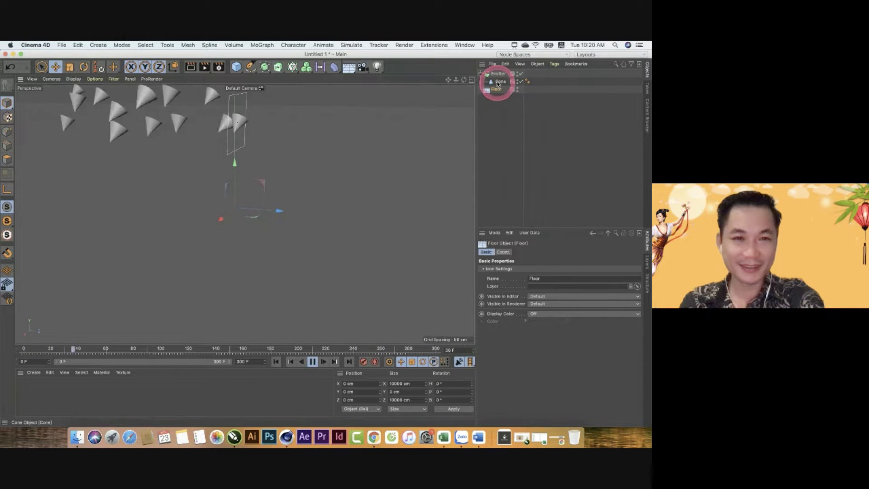
# - Give the Cone a Rigid Body simulation tag and orbit to watch cones fall
pyautogui.rightClick(500, 83)
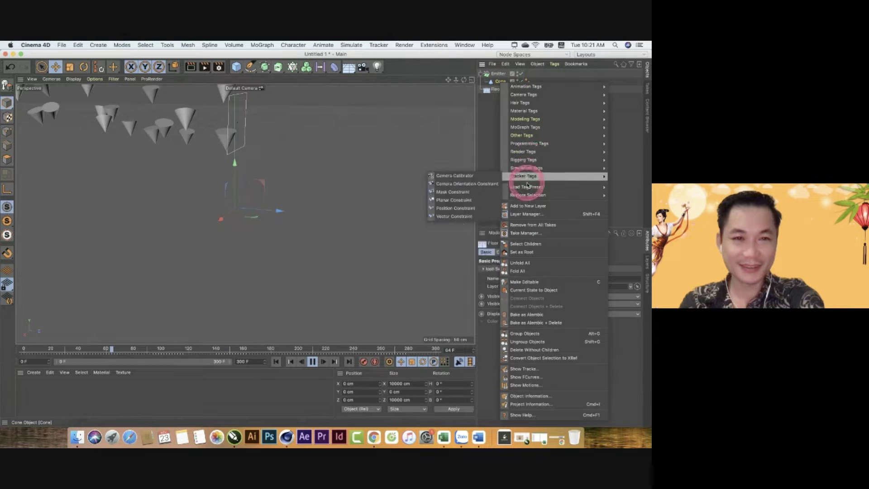
pyautogui.moveTo(526, 168)
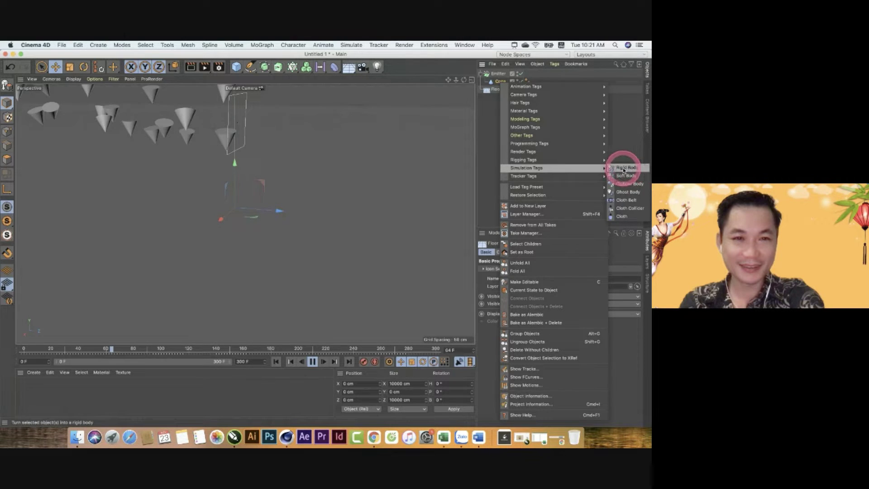
pyautogui.click(624, 169)
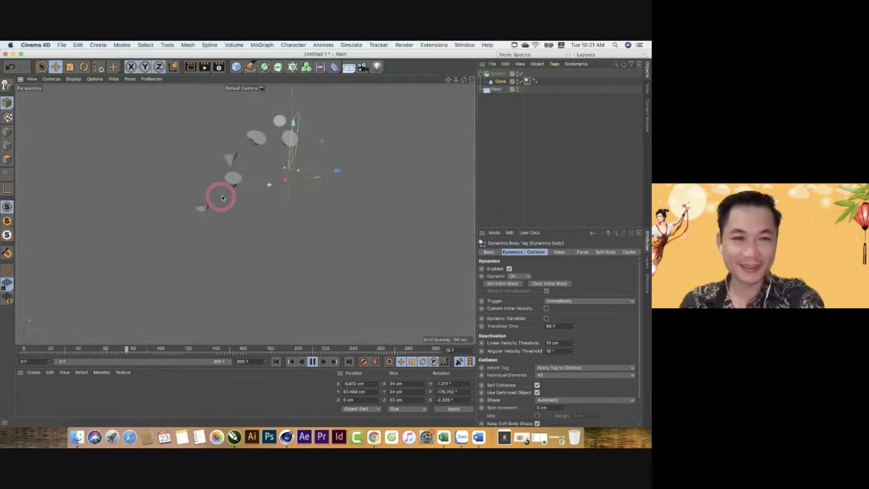
pyautogui.keyDown('alt'); pyautogui.moveTo(222, 198); pyautogui.dragTo(243, 184); pyautogui.keyUp('alt')
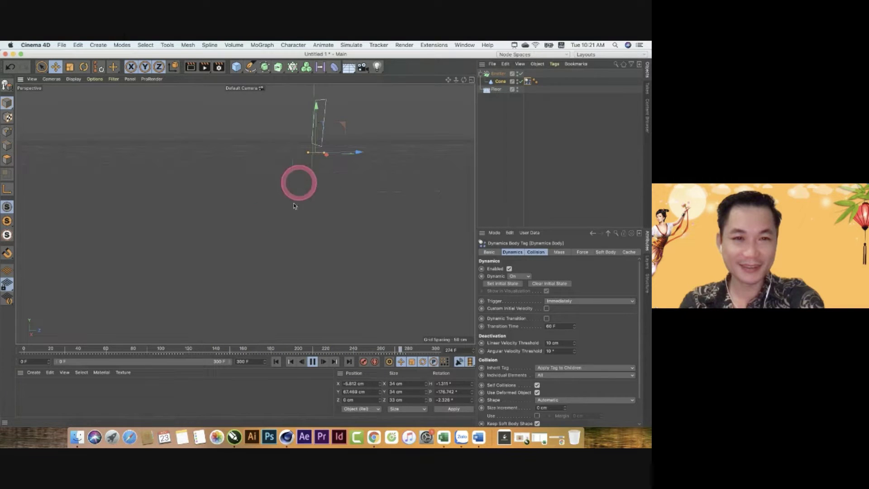
# - Tag the Floor with a Collider Body so the falling cones land on it
pyautogui.click(497, 90)
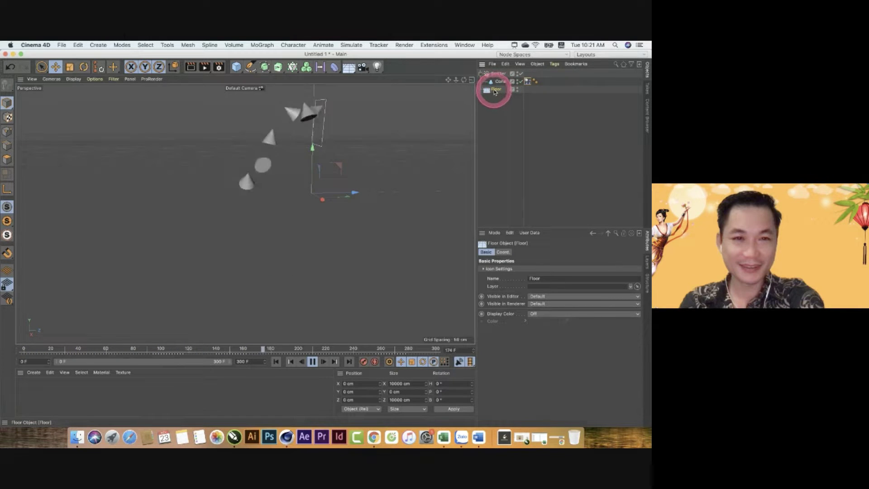
pyautogui.rightClick(495, 92)
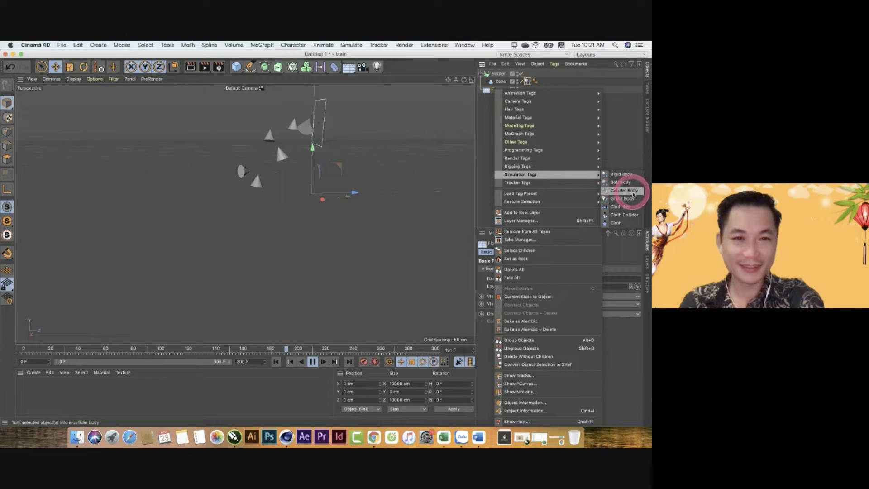
pyautogui.click(619, 193)
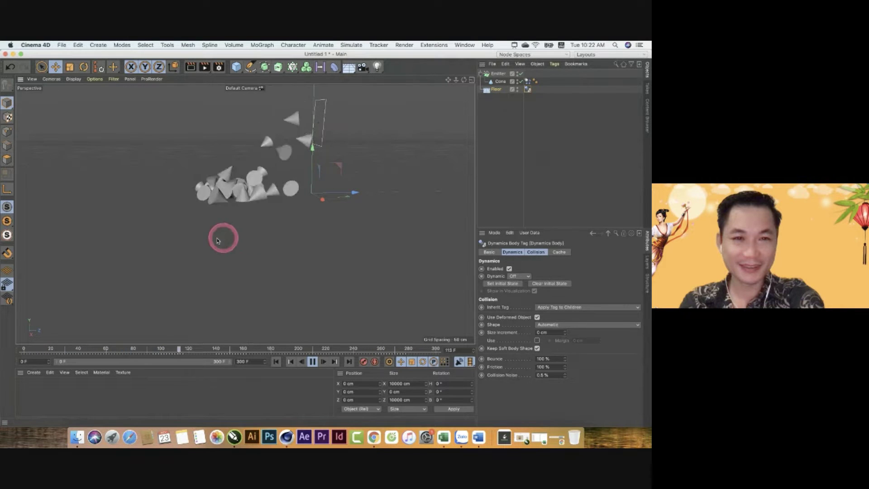
# - Zoom, orbit and pan the viewport in on the cone pile
pyautogui.moveTo(223, 236)
pyautogui.keyDown('alt'); pyautogui.mouseDown()
pyautogui.moveTo(196, 239)
pyautogui.moveTo(145, 181)
pyautogui.mouseUp(); pyautogui.keyUp('alt')
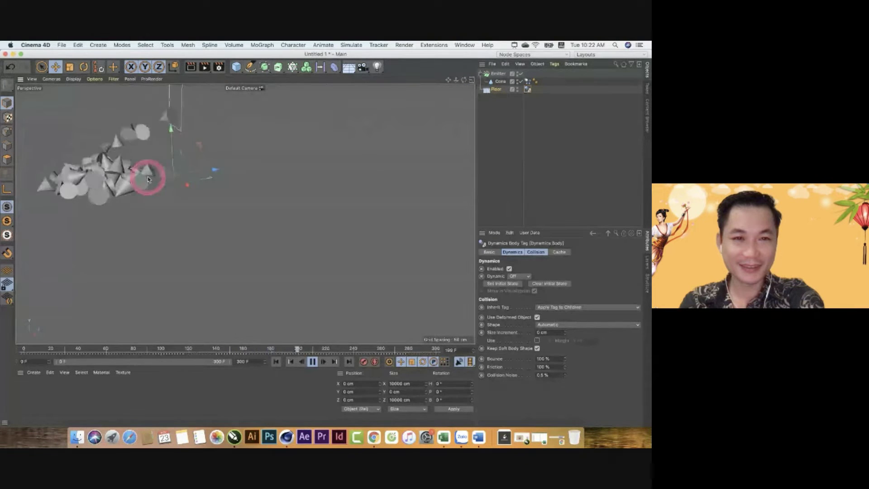
pyautogui.moveTo(146, 177)
pyautogui.keyDown('alt'); pyautogui.mouseDown()
pyautogui.moveTo(215, 173)
pyautogui.moveTo(62, 212)
pyautogui.moveTo(50, 202)
pyautogui.moveTo(183, 200)
pyautogui.mouseUp(); pyautogui.keyUp('alt')
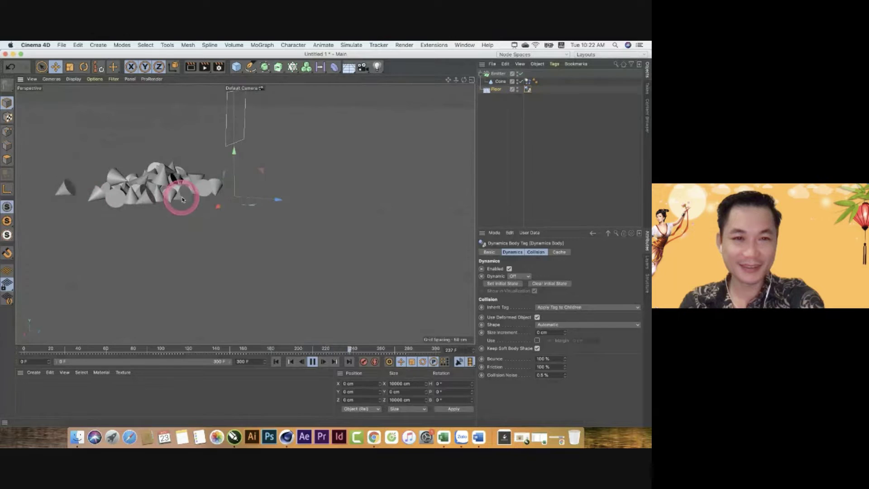
pyautogui.moveTo(457, 82); pyautogui.dragTo(387, 257)
pyautogui.keyDown('alt'); pyautogui.moveTo(330, 241); pyautogui.dragTo(401, 259, button='middle'); pyautogui.keyUp('alt')
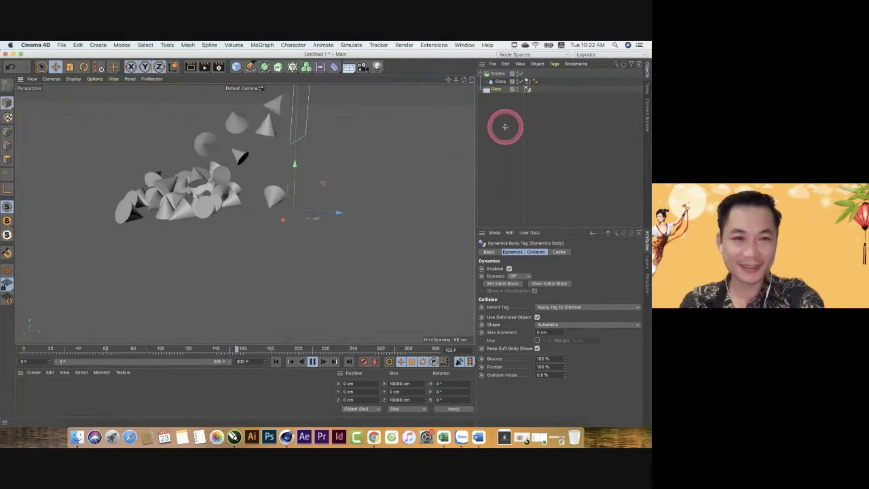
# - Replace the Emitter's Cone with a smaller Sphere as the emitted particle shape
pyautogui.click(492, 132)
pyautogui.click(313, 361)
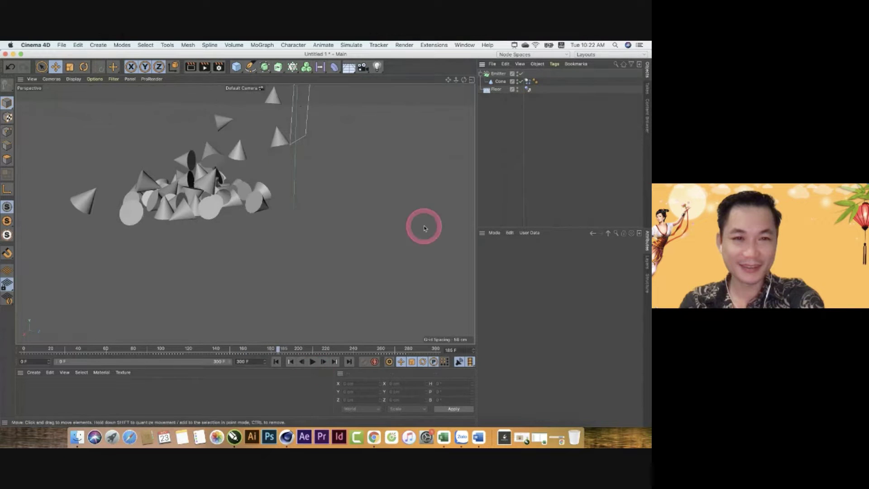
pyautogui.moveTo(496, 147); pyautogui.dragTo(497, 150)
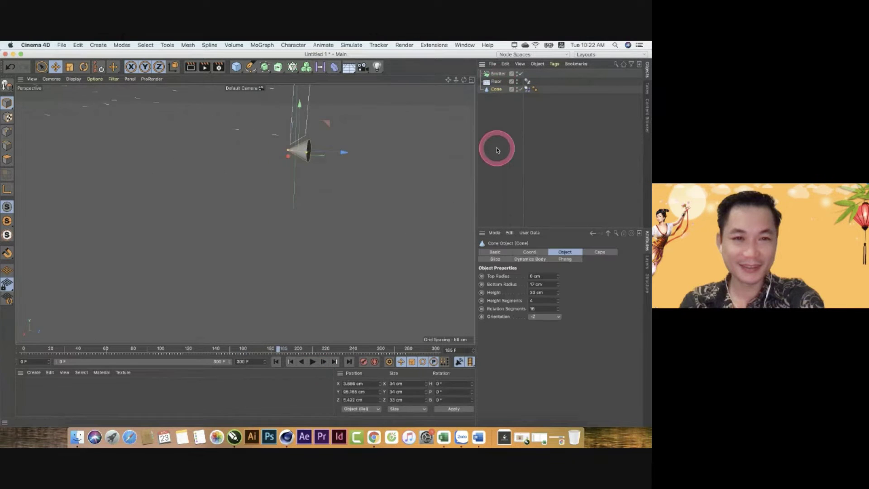
pyautogui.press('Delete')
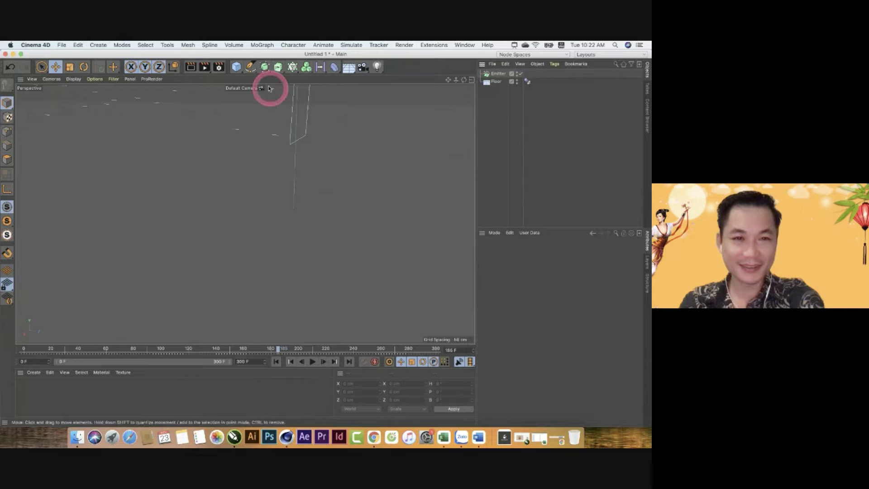
pyautogui.moveTo(236, 70); pyautogui.dragTo(327, 86)
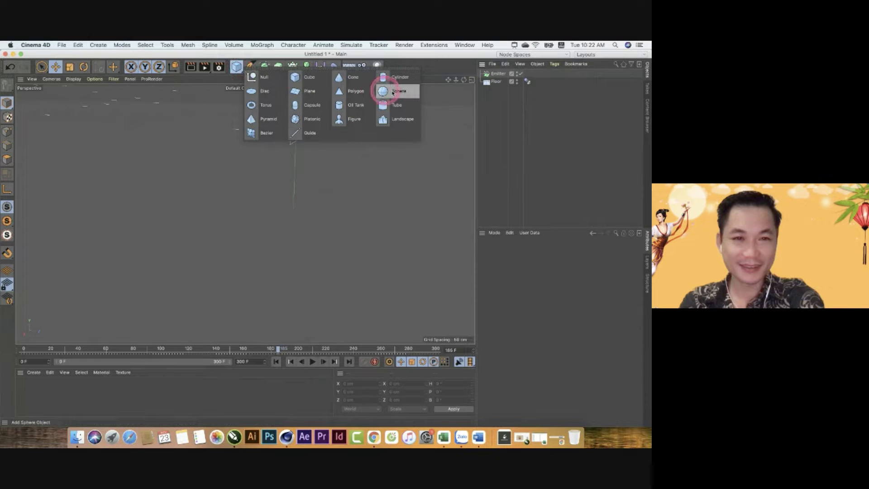
pyautogui.moveTo(393, 93); pyautogui.dragTo(397, 94)
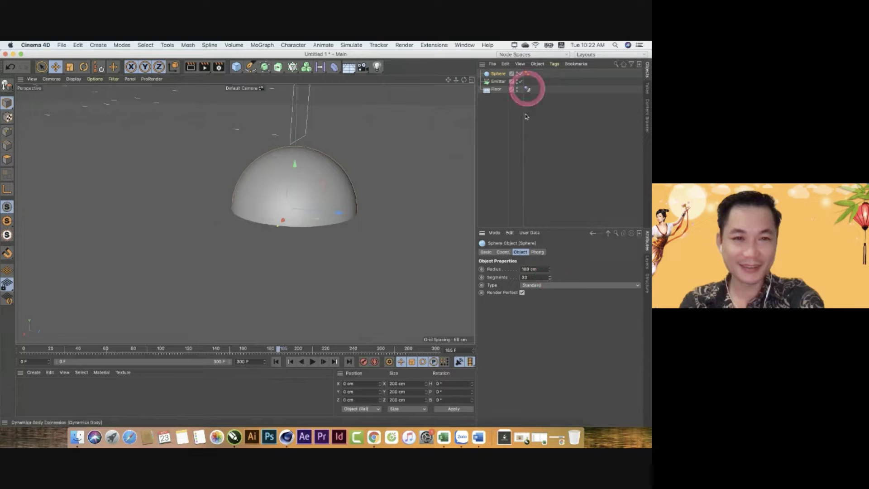
pyautogui.moveTo(552, 271); pyautogui.dragTo(525, 166)
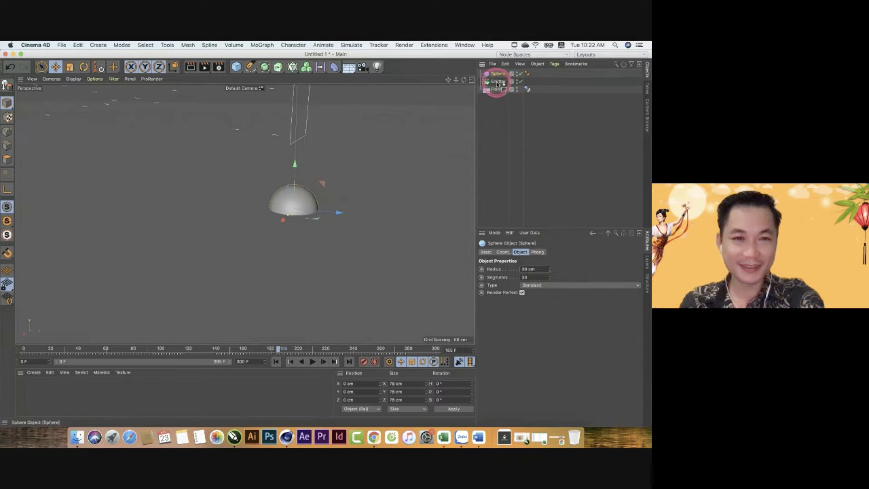
pyautogui.moveTo(497, 83); pyautogui.dragTo(497, 85)
# - Zoom out, orbit and play the animation to watch the spheres stream out
pyautogui.keyDown('alt'); pyautogui.moveTo(326, 244); pyautogui.dragTo(326, 297, button='right'); pyautogui.keyUp('alt')
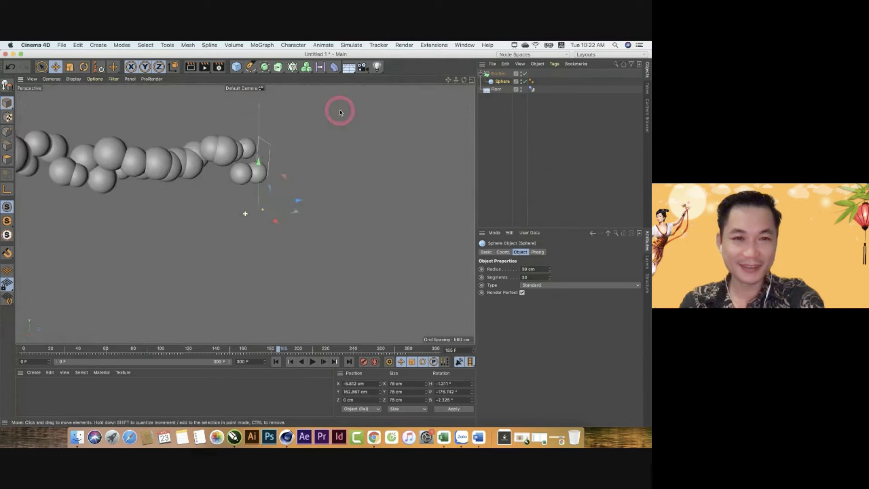
pyautogui.keyDown('alt'); pyautogui.moveTo(340, 112); pyautogui.dragTo(329, 115); pyautogui.keyUp('alt')
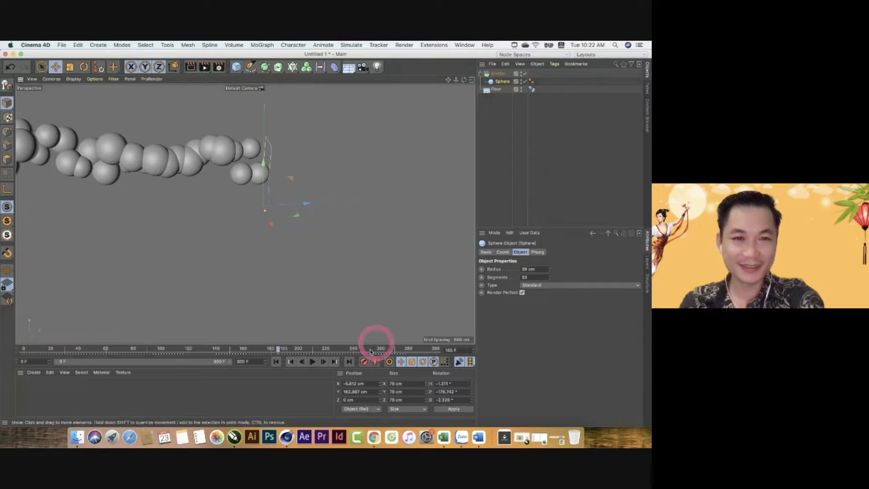
pyautogui.click(313, 364)
pyautogui.moveTo(241, 278)
pyautogui.keyDown('alt'); pyautogui.mouseDown()
pyautogui.moveTo(140, 247)
pyautogui.moveTo(210, 211)
pyautogui.mouseUp(); pyautogui.keyUp('alt')
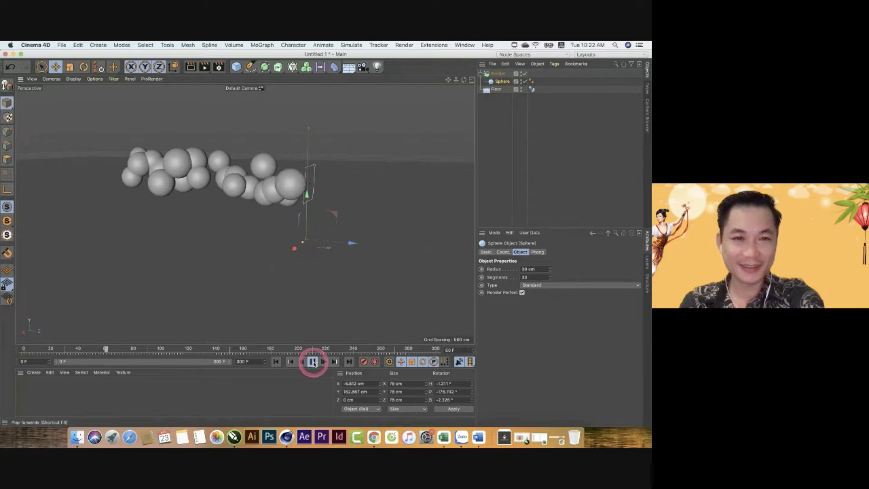
# - Add a Rigid Body tag to the Sphere and replay to watch the spheres scatter
pyautogui.click(313, 361)
pyautogui.rightClick(502, 83)
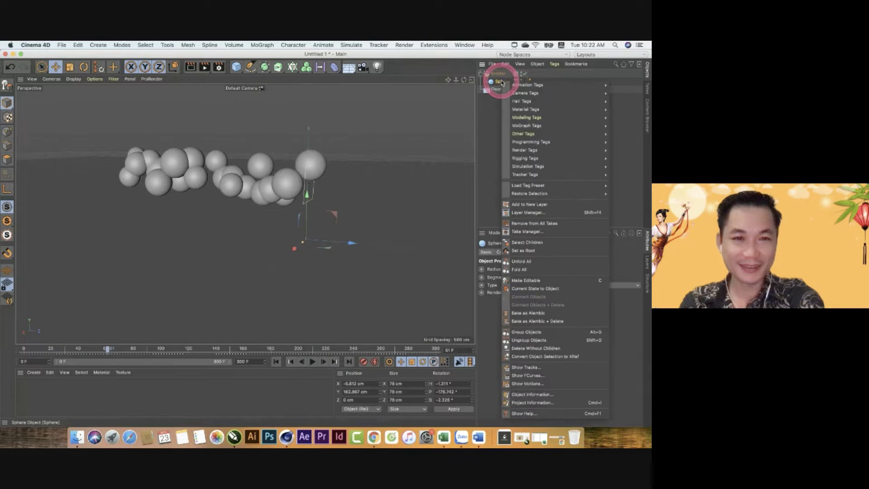
pyautogui.moveTo(528, 167)
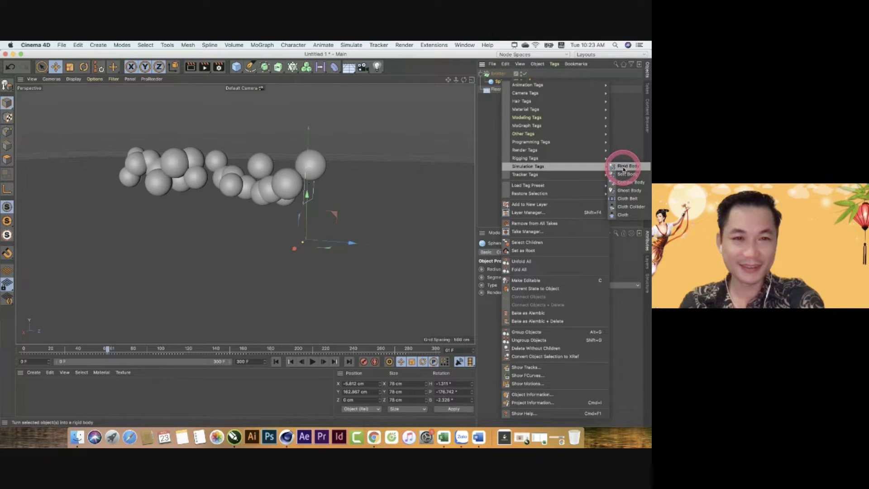
pyautogui.click(625, 167)
pyautogui.click(312, 362)
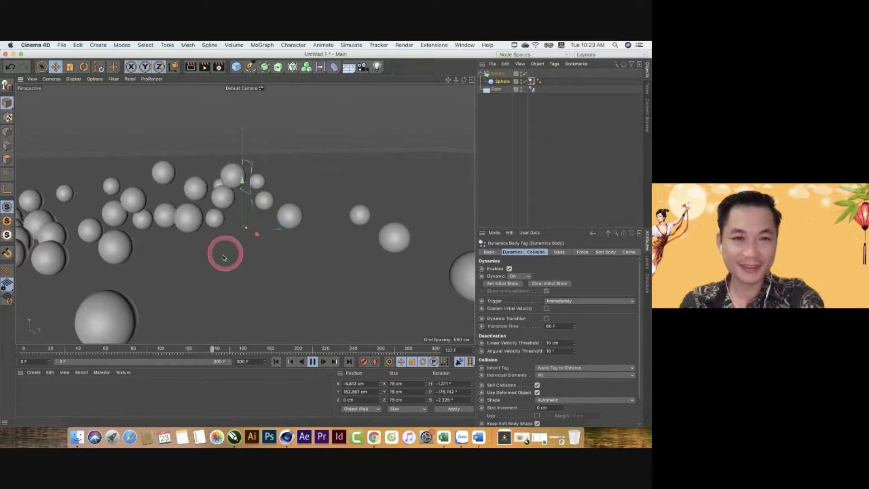
pyautogui.moveTo(450, 80)
pyautogui.mouseDown()
pyautogui.moveTo(394, 237)
pyautogui.moveTo(431, 239)
pyautogui.moveTo(411, 132)
pyautogui.moveTo(378, 147)
pyautogui.mouseUp()
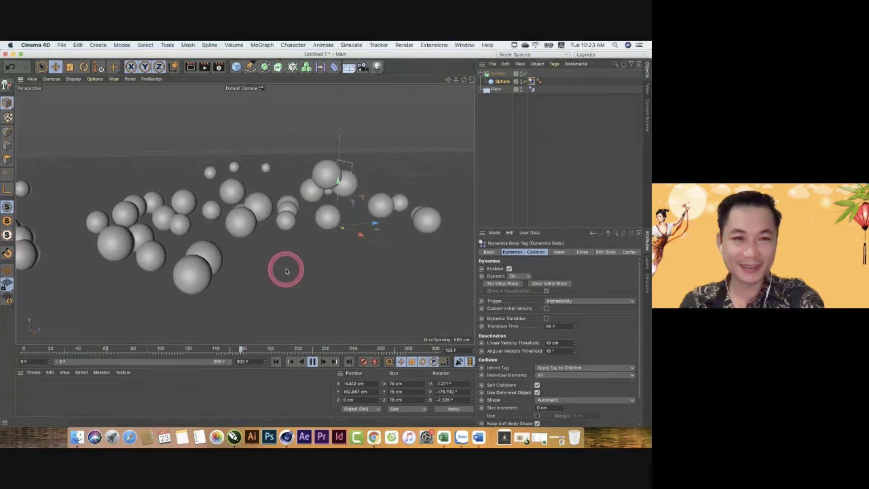
# - Set the Emitter's Birthrate Editor and Birthrate Renderer to 20
pyautogui.click(497, 74)
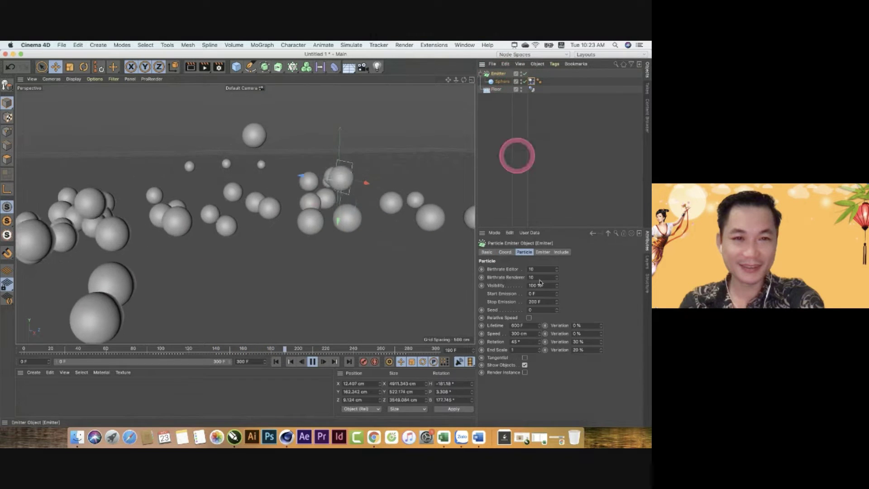
pyautogui.doubleClick(536, 269)
pyautogui.write('20')
pyautogui.press('Return')
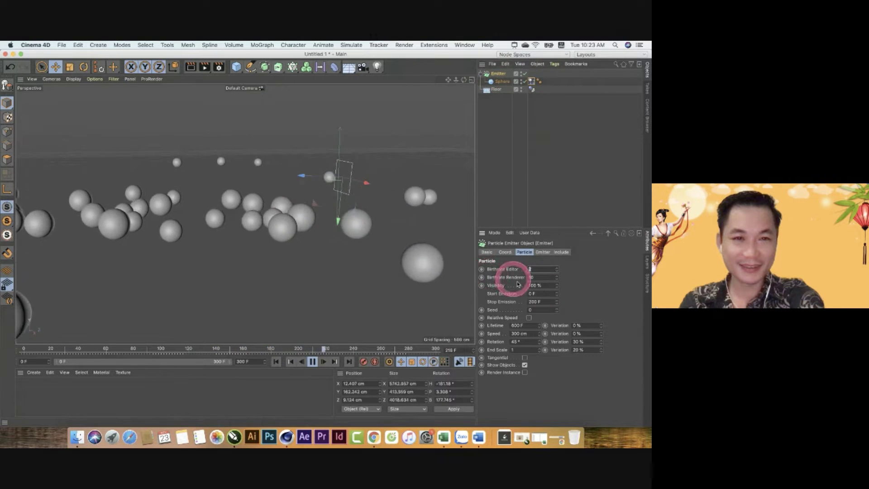
pyautogui.moveTo(534, 278); pyautogui.dragTo(503, 279)
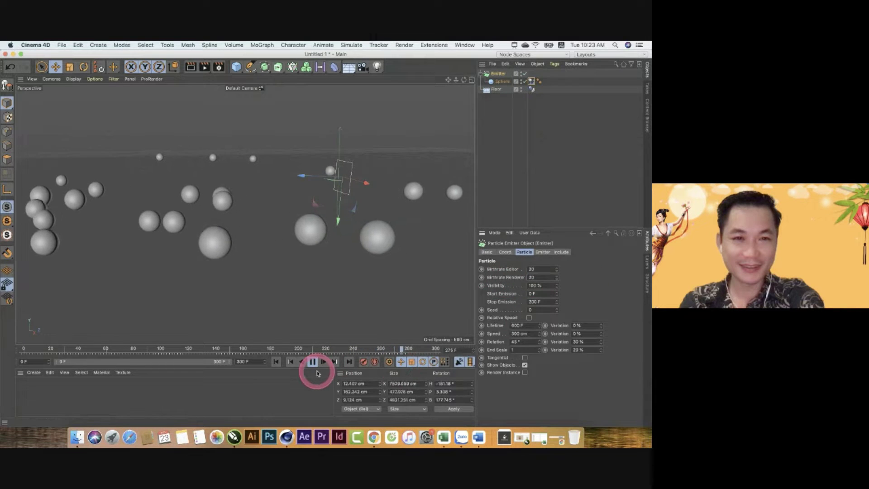
pyautogui.click(521, 335)
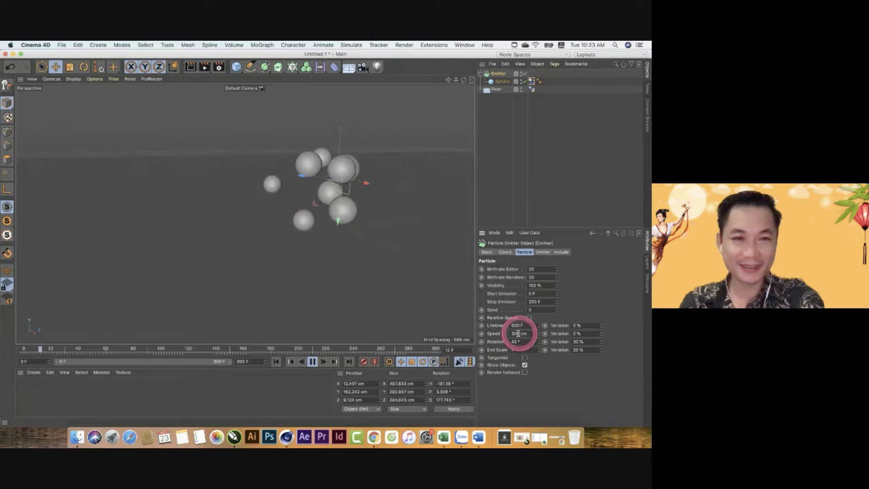
# - Play and then pause the particle animation at the new birthrate
pyautogui.click(422, 361)
pyautogui.click(292, 377)
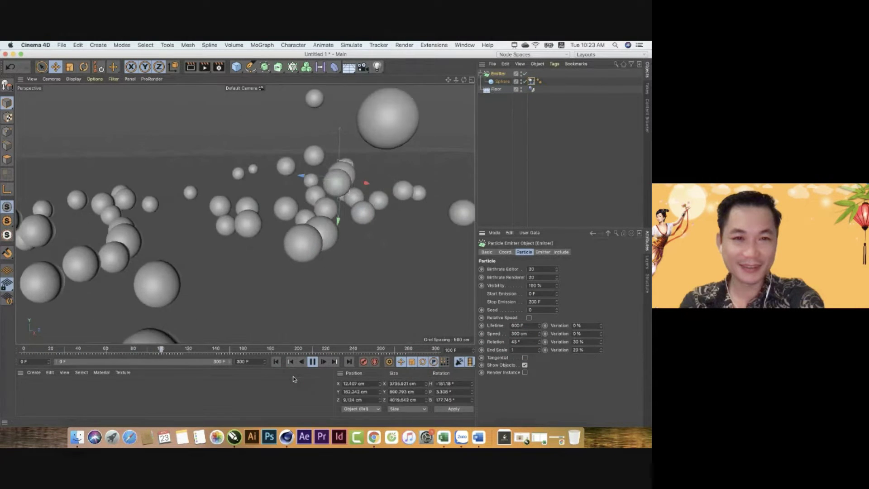
pyautogui.click(208, 252)
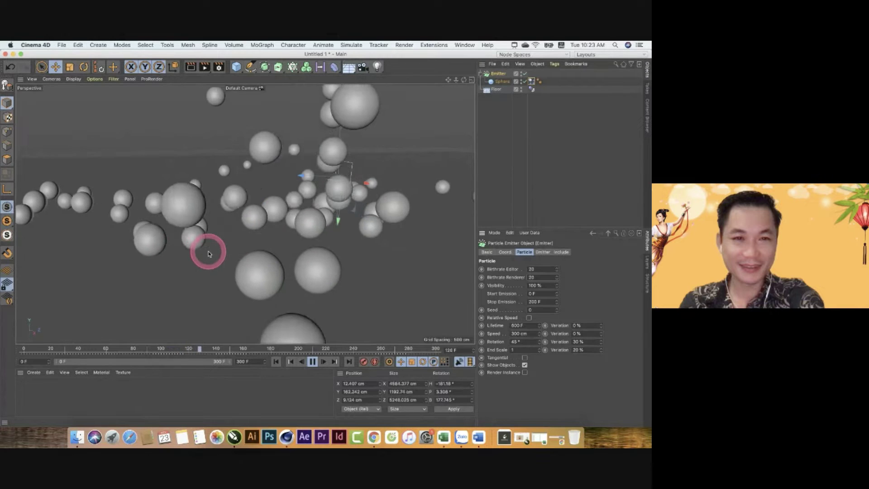
pyautogui.click(229, 123)
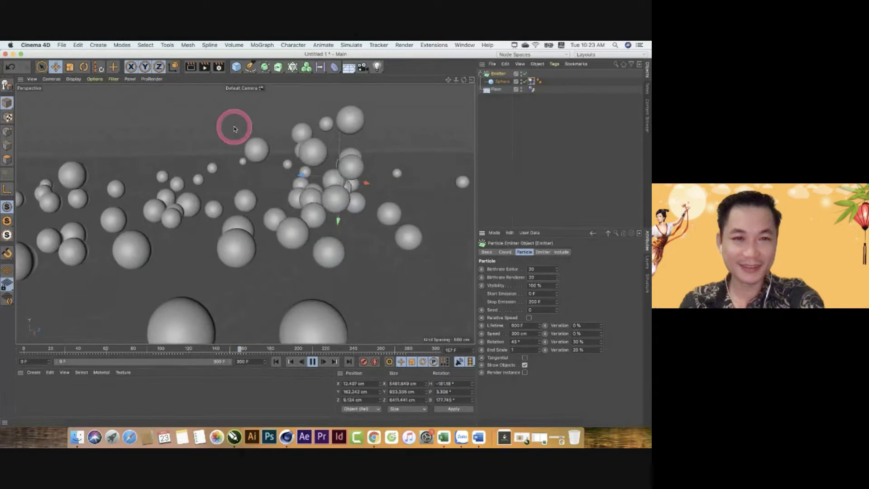
pyautogui.click(278, 129)
pyautogui.click(313, 361)
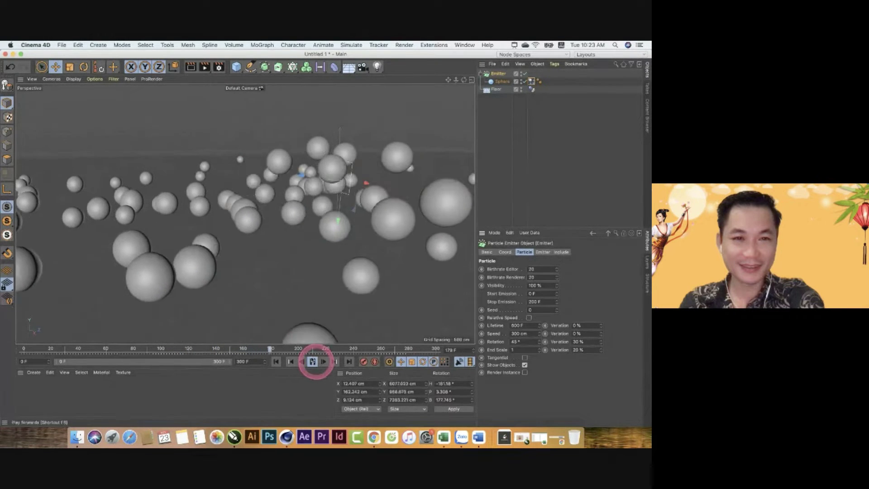
pyautogui.click(144, 131)
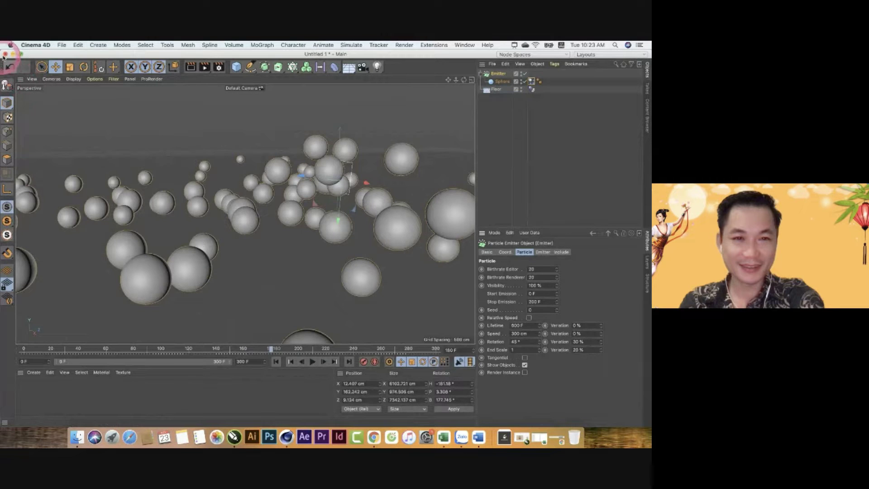
# - Close the scene without saving and start a fresh empty project
pyautogui.press('super+w')
pyautogui.click(271, 165)
pyautogui.click(120, 135)
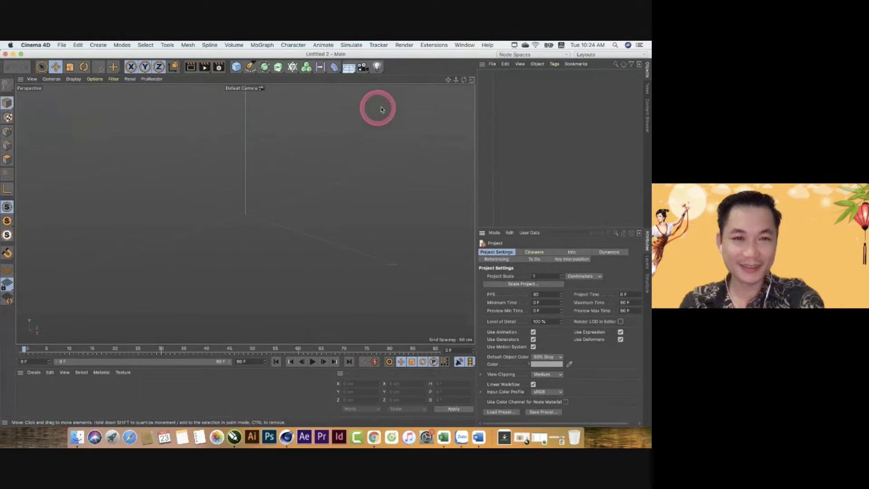
# - Maximize the Right view from the four-view layout and pan to reposition the origin
pyautogui.click(471, 81)
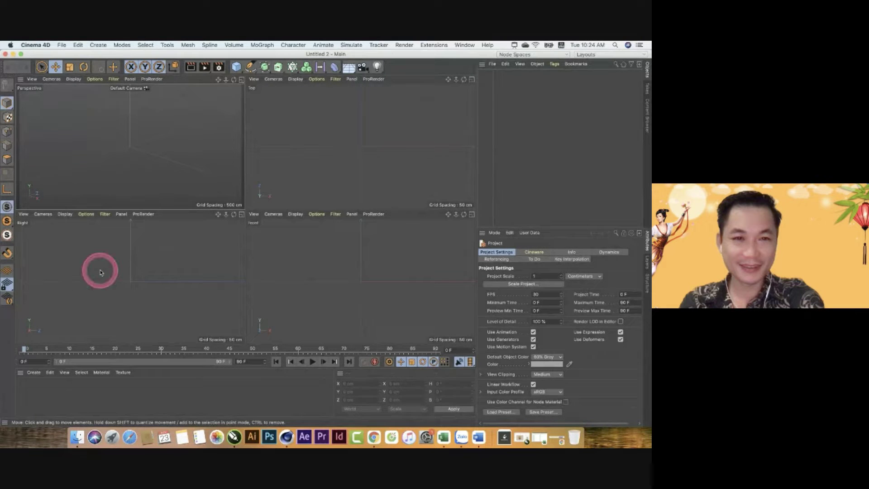
pyautogui.moveTo(101, 273); pyautogui.dragTo(179, 259)
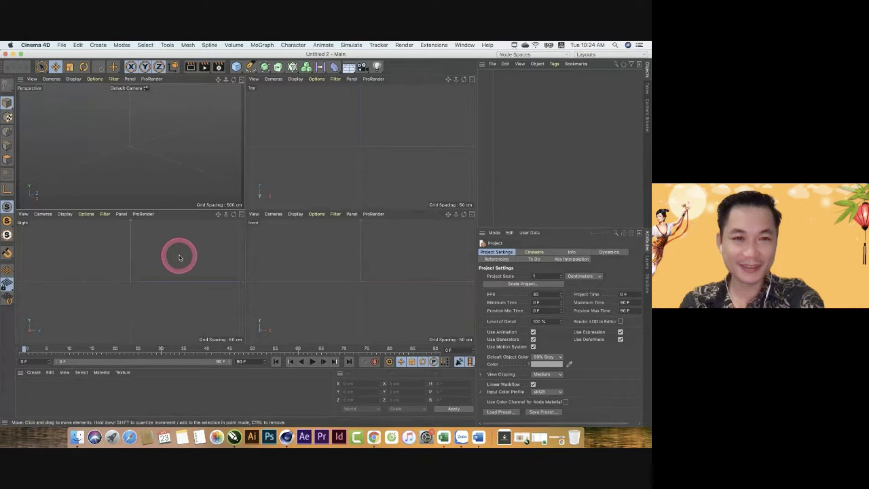
pyautogui.click(241, 215)
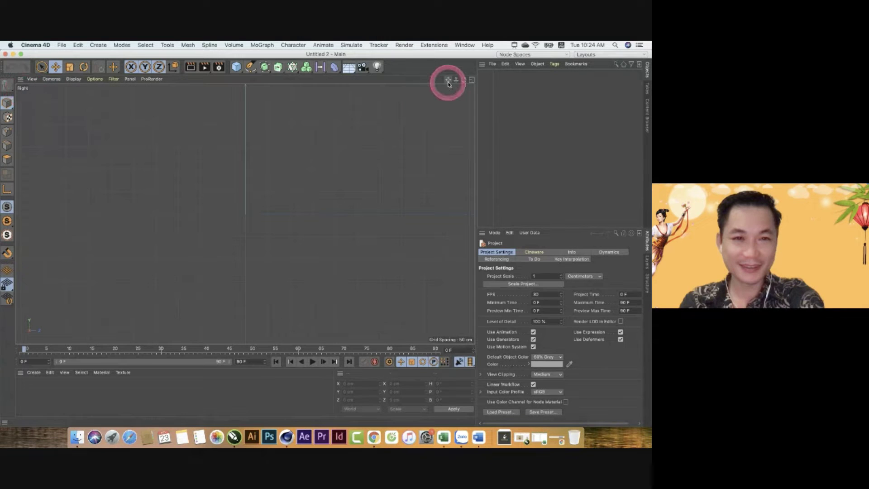
pyautogui.moveTo(448, 81); pyautogui.dragTo(332, 313)
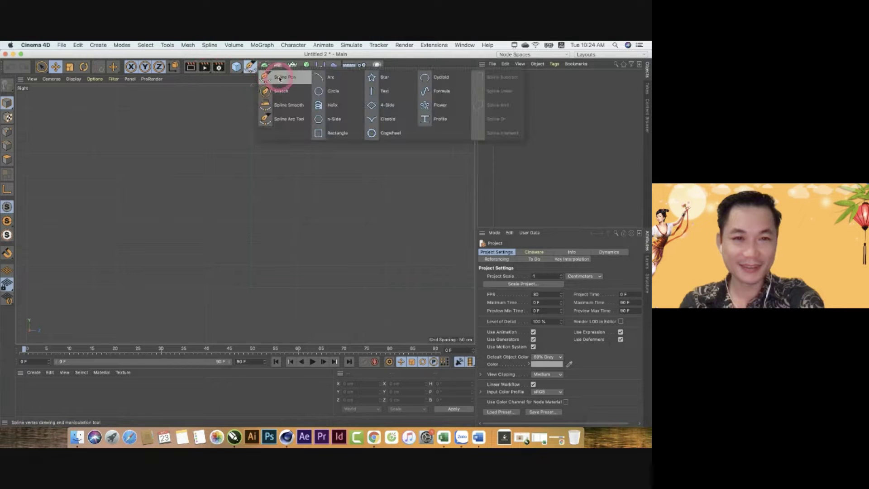
# - Pick the Spline Pen, sketch the stepped bucket outline on screen, then clear the sketch
pyautogui.moveTo(248, 69); pyautogui.dragTo(281, 78)
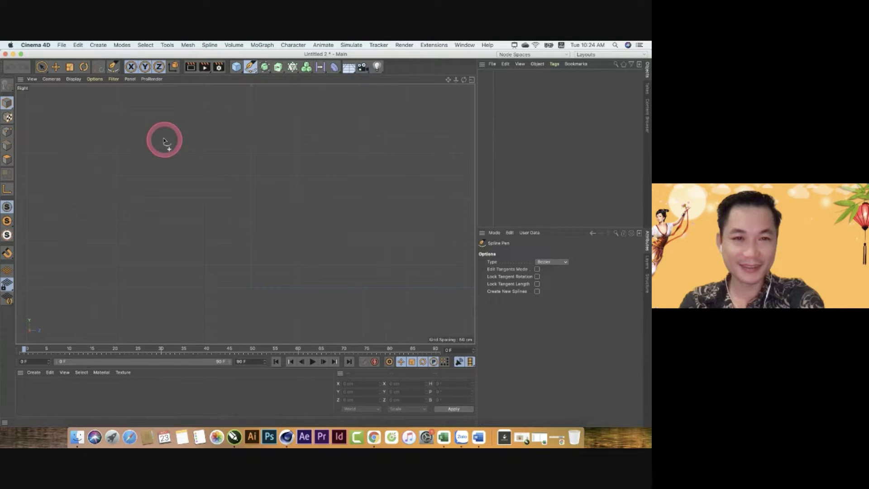
pyautogui.hotkey('ctrl', 'alt', 'a')
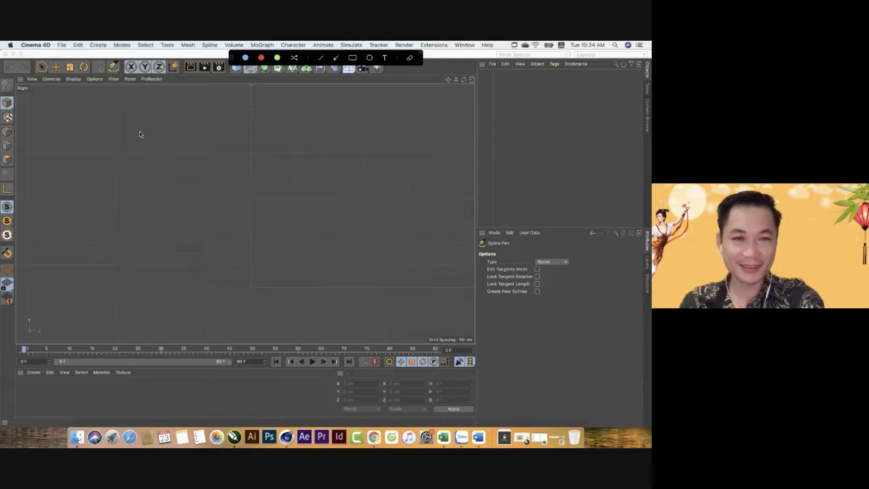
pyautogui.moveTo(139, 134); pyautogui.dragTo(151, 201)
pyautogui.moveTo(172, 266)
pyautogui.mouseDown()
pyautogui.moveTo(178, 286)
pyautogui.moveTo(231, 287)
pyautogui.mouseUp()
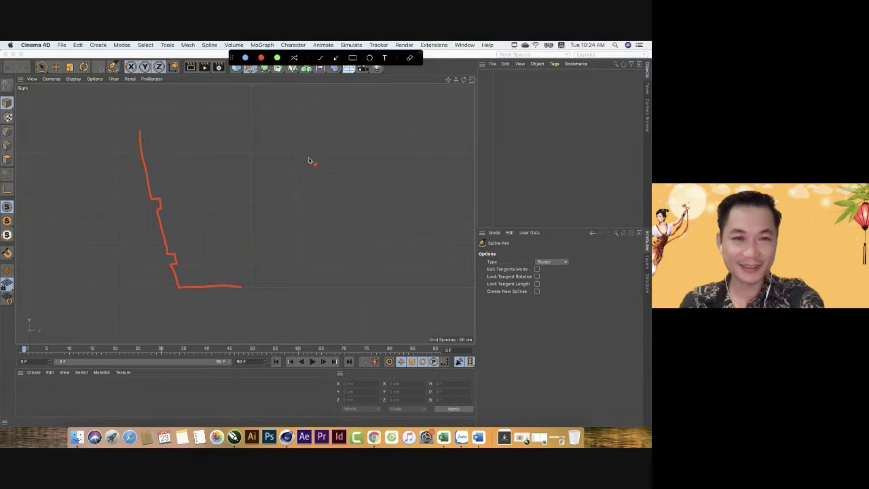
pyautogui.moveTo(311, 154); pyautogui.dragTo(253, 310)
pyautogui.press('Escape')
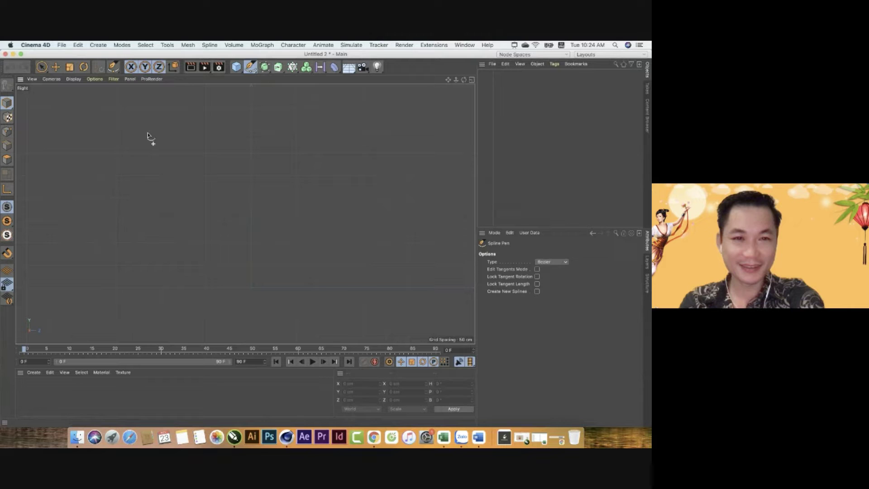
# - Place profile points from the top rim down the outer wall through the first two steps
pyautogui.click(140, 110)
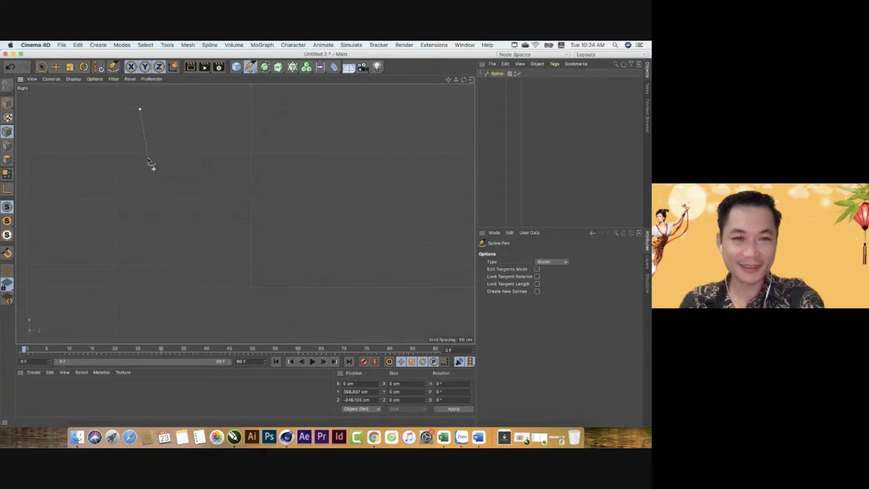
pyautogui.click(148, 158)
pyautogui.click(160, 159)
pyautogui.click(166, 177)
pyautogui.click(152, 176)
pyautogui.click(164, 221)
pyautogui.click(175, 221)
# - Replace a stray point, then finish the lower step and flat base at the centre axis
pyautogui.click(184, 263)
pyautogui.hotkey('ctrl', 'z')
pyautogui.click(179, 236)
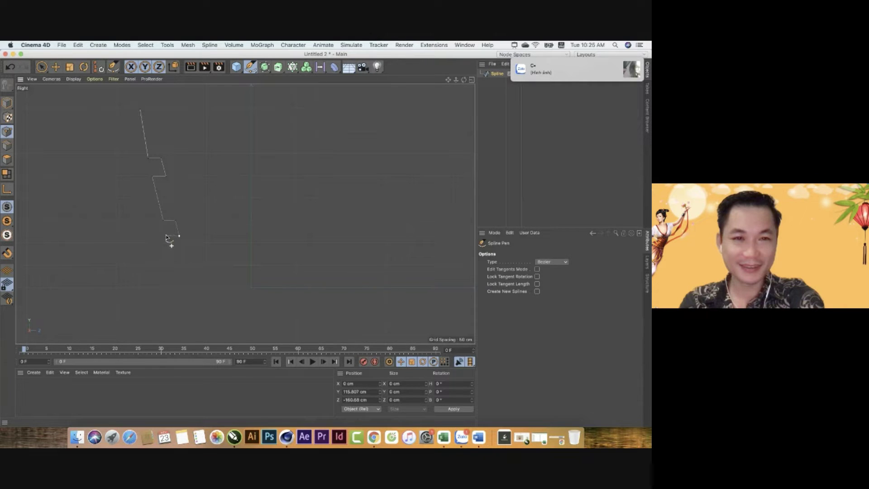
pyautogui.click(167, 236)
pyautogui.click(181, 288)
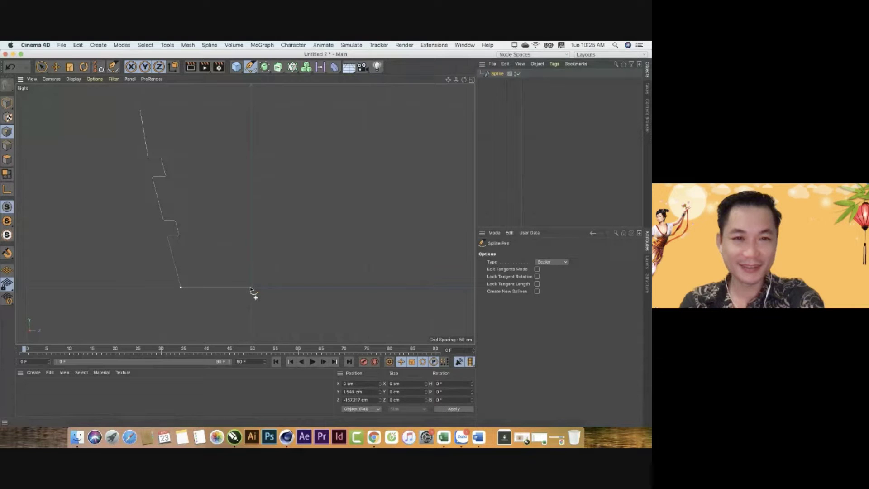
pyautogui.click(251, 288)
pyautogui.click(56, 66)
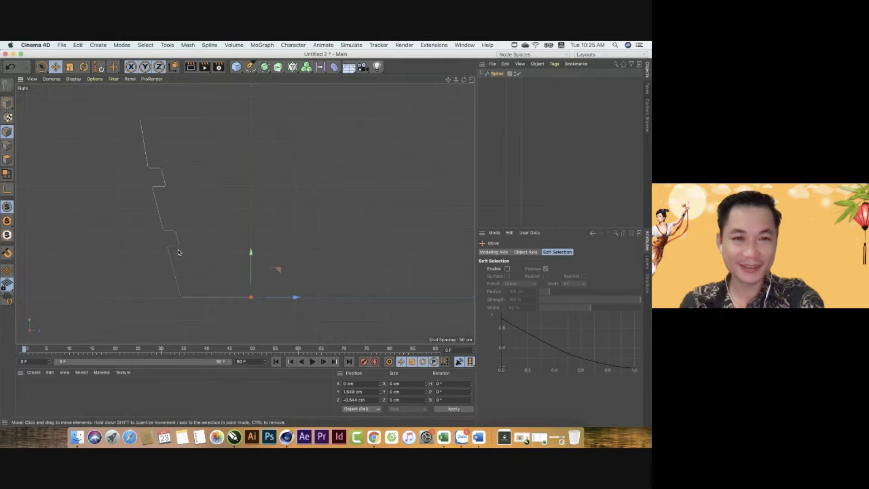
pyautogui.click(41, 67)
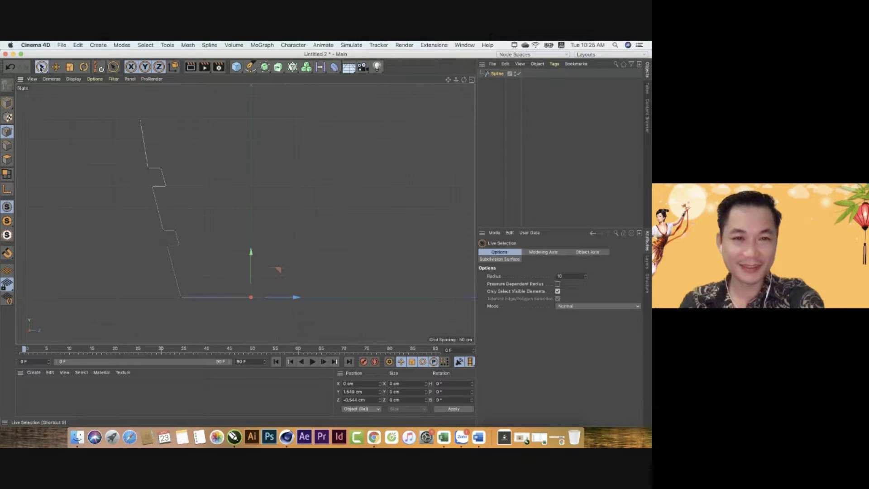
pyautogui.click(42, 67)
pyautogui.click(82, 82)
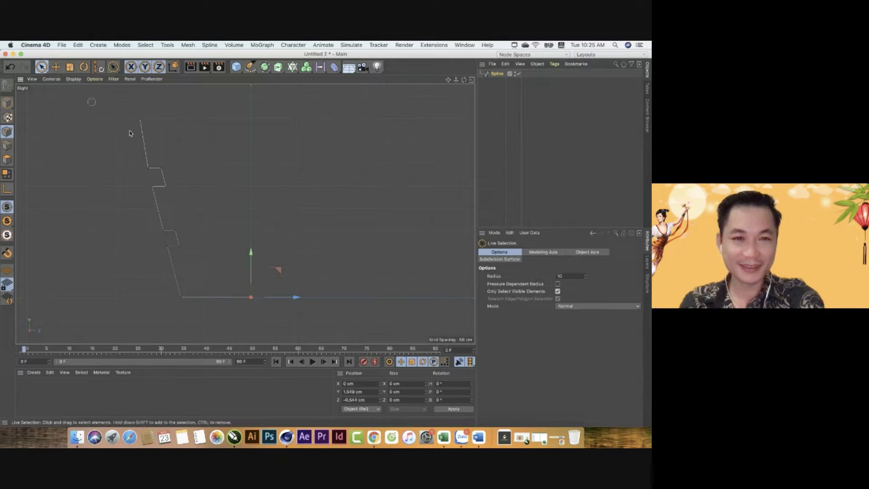
pyautogui.click(140, 120)
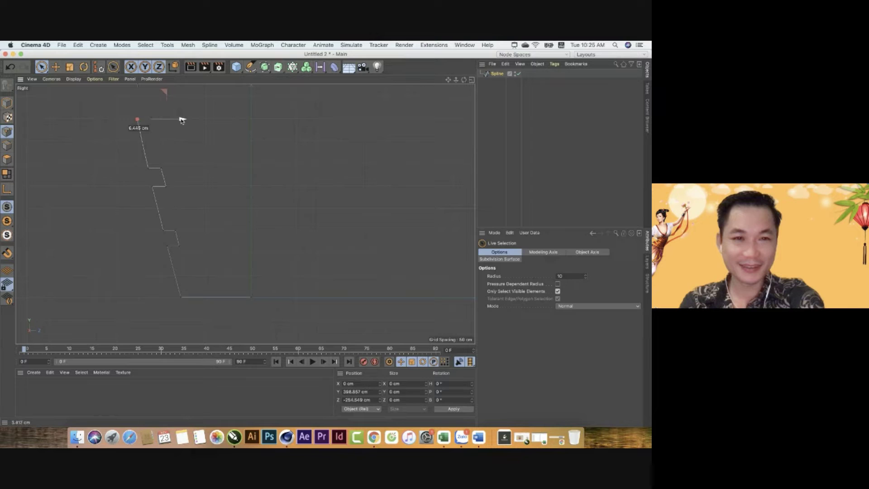
pyautogui.click(182, 127)
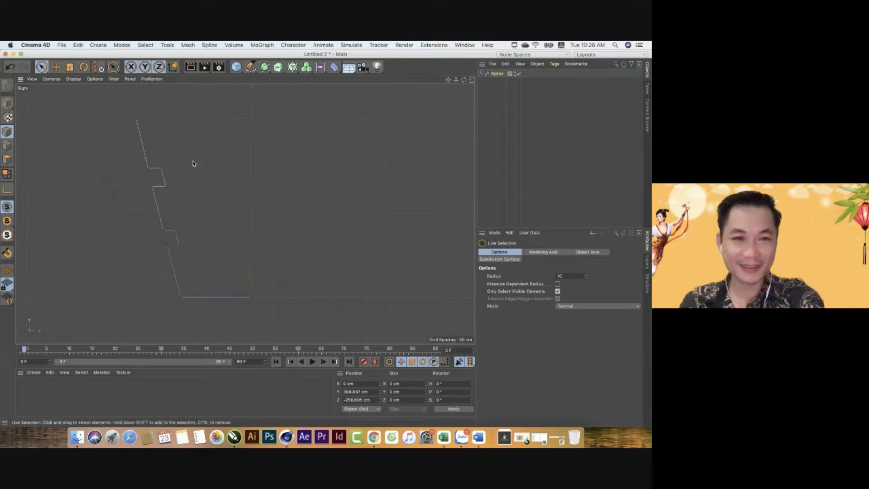
pyautogui.click(162, 169)
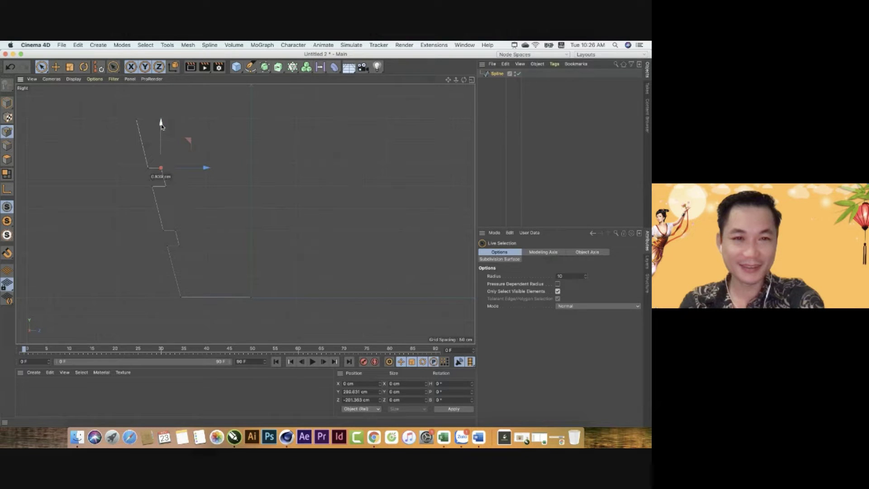
pyautogui.click(197, 214)
pyautogui.click(167, 189)
pyautogui.click(211, 242)
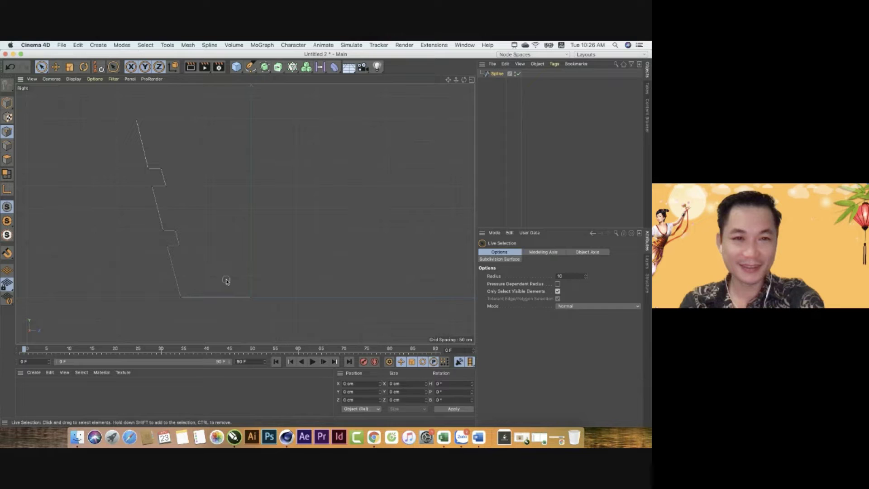
pyautogui.press('z')
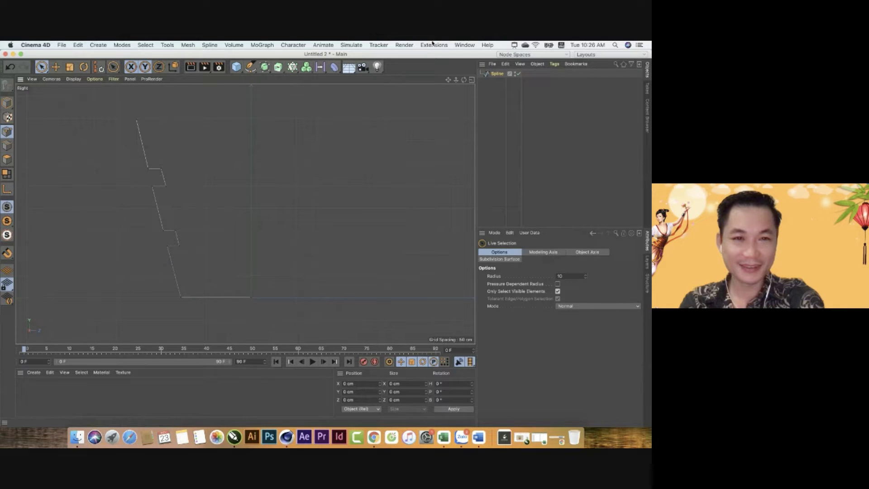
pyautogui.scroll(3, 244, 213)
pyautogui.scroll(7, 245, 214)
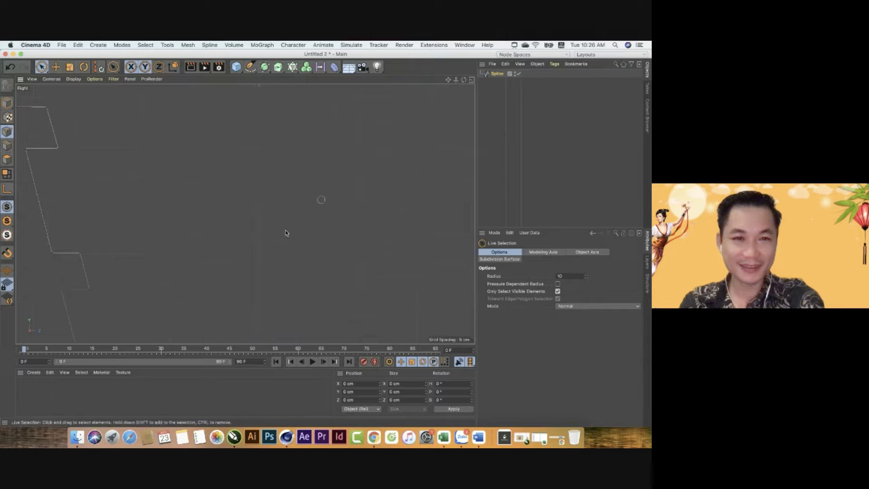
pyautogui.moveTo(154, 203); pyautogui.dragTo(152, 205, button='middle')
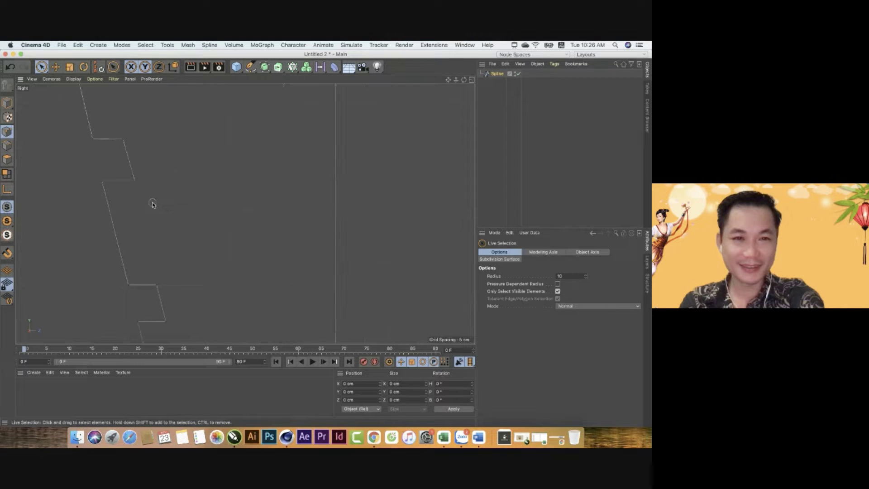
pyautogui.click(125, 140)
pyautogui.moveTo(126, 94); pyautogui.dragTo(127, 100)
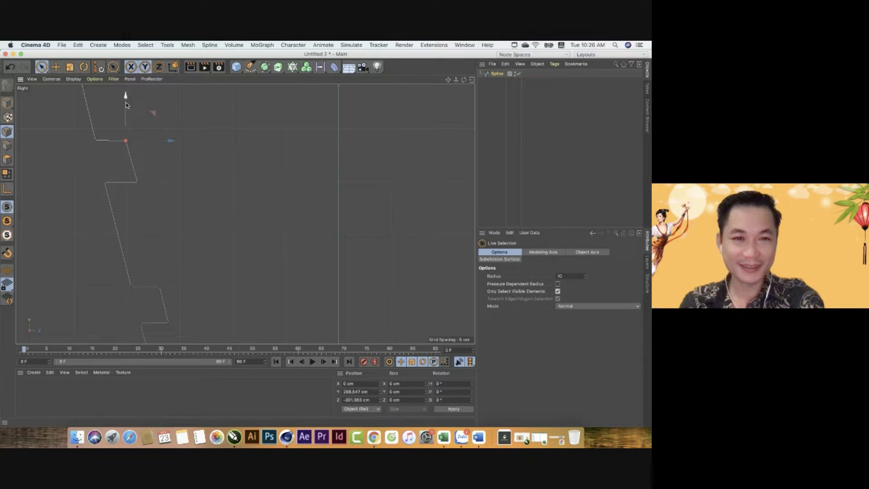
pyautogui.click(95, 140)
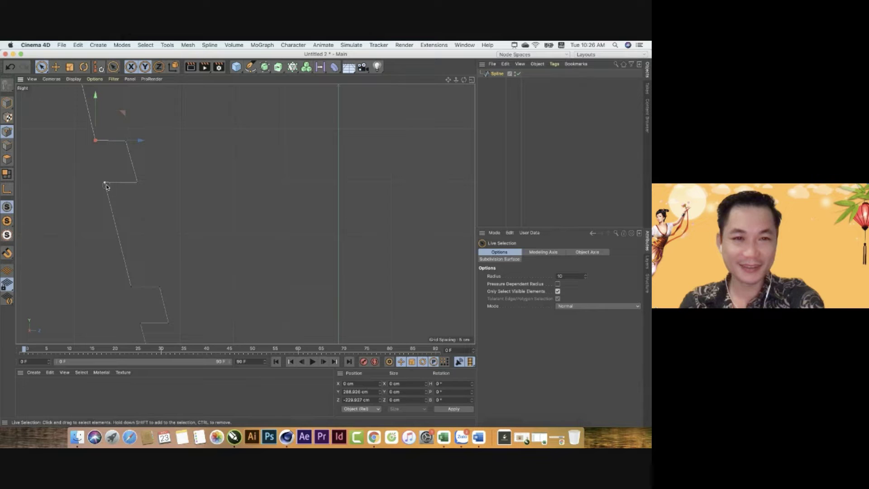
# - Chamfer the selected profile corner with an 8 cm radius
pyautogui.rightClick(95, 141)
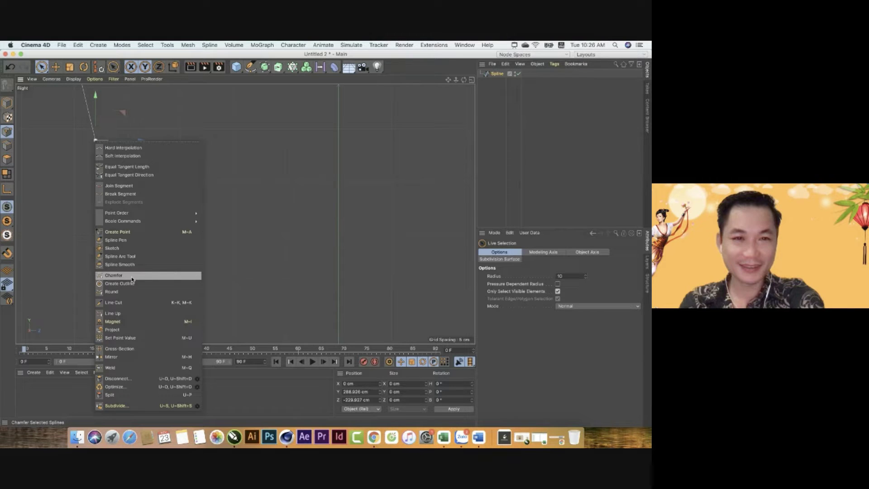
pyautogui.click(132, 277)
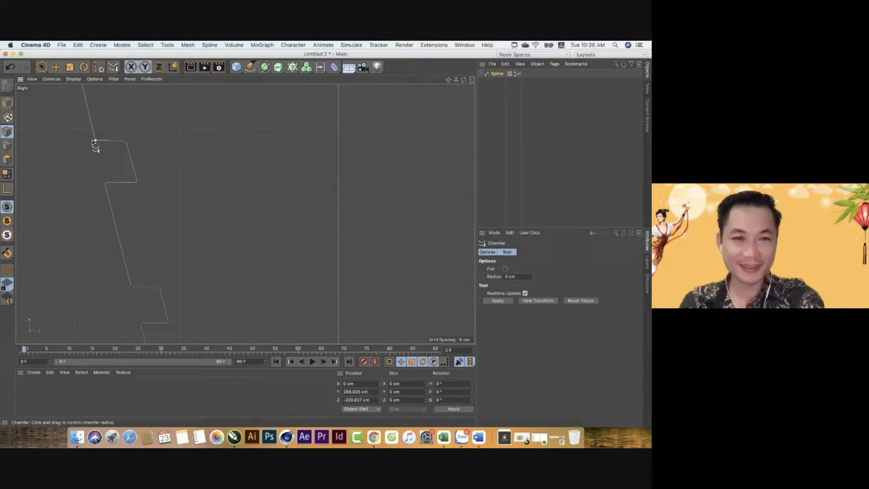
pyautogui.click(519, 278)
pyautogui.write('8')
pyautogui.press('Return')
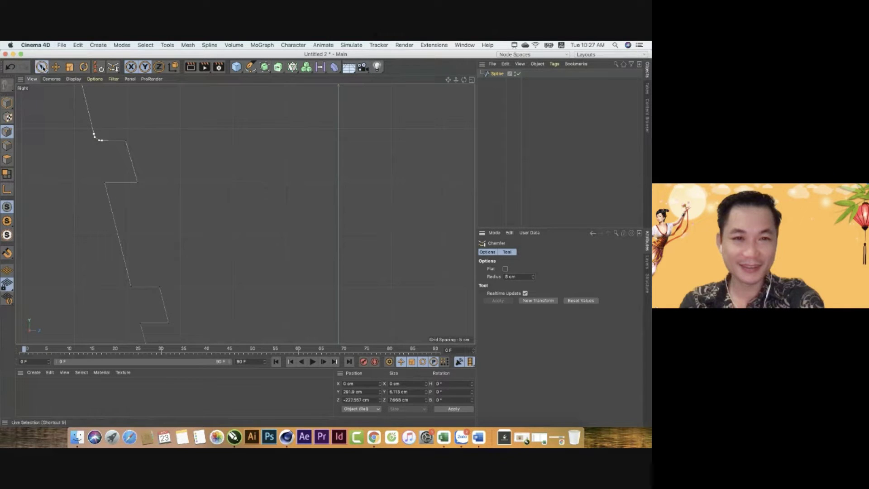
# - Select the remaining step corners and apply the same 8 cm chamfer to them
pyautogui.click(41, 67)
pyautogui.click(105, 182)
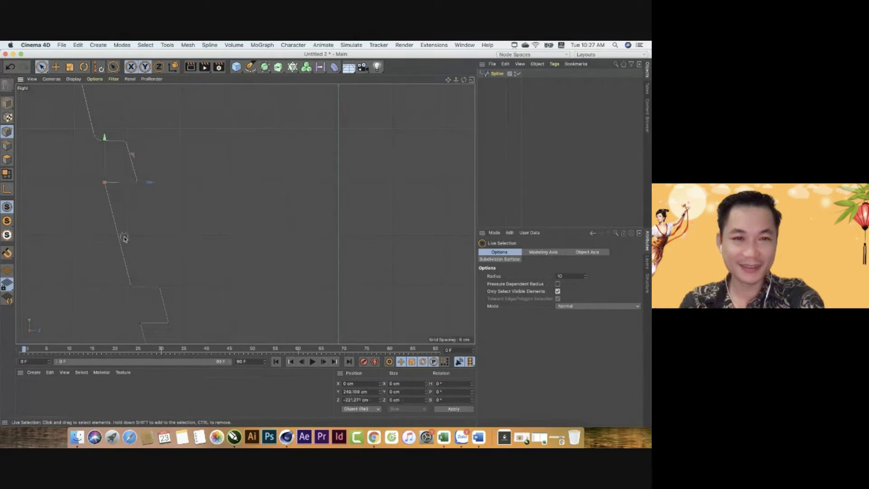
pyautogui.click(132, 286)
pyautogui.scroll(-3, 195, 275)
pyautogui.keyDown('shift'); pyautogui.click(105, 158); pyautogui.keyUp('shift')
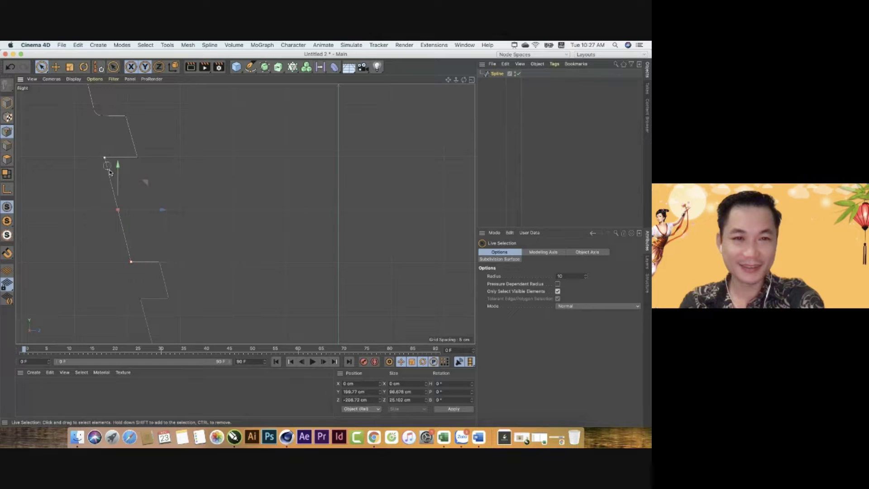
pyautogui.scroll(-5, 244, 281)
pyautogui.keyDown('shift'); pyautogui.click(140, 262); pyautogui.keyUp('shift')
pyautogui.scroll(-3, 213, 286)
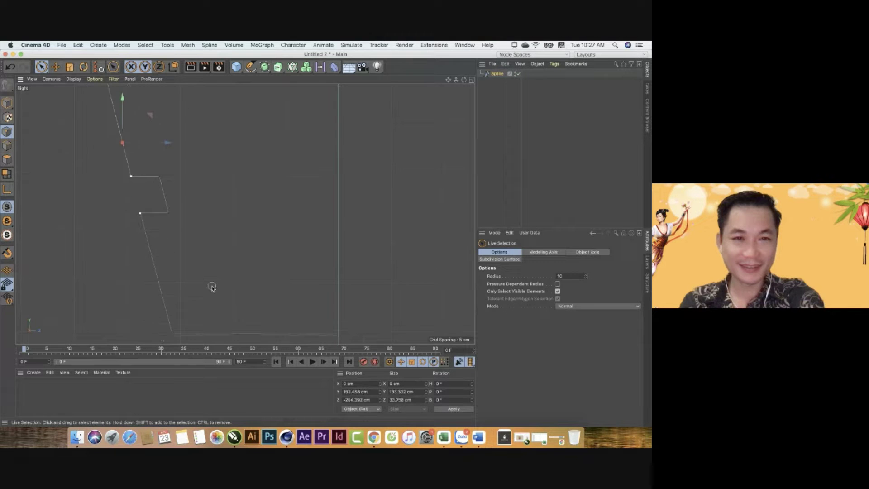
pyautogui.scroll(-2, 184, 319)
pyautogui.keyDown('shift'); pyautogui.click(172, 328); pyautogui.keyUp('shift')
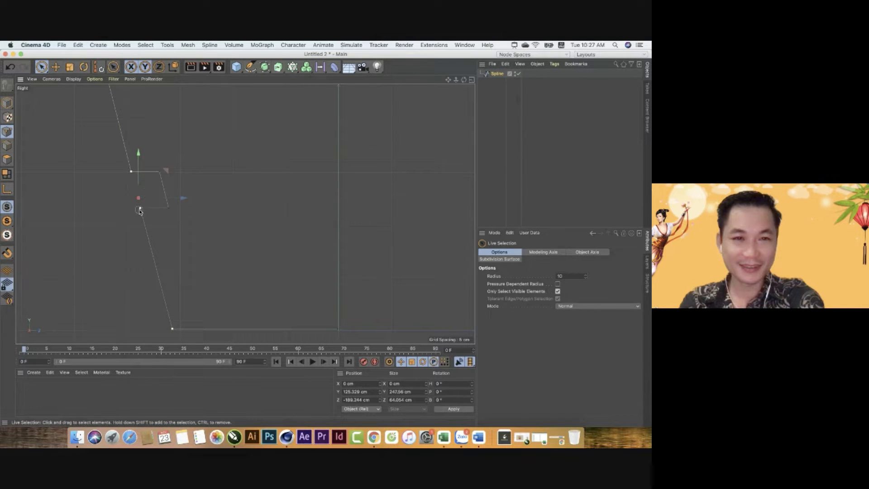
pyautogui.rightClick(143, 214)
pyautogui.click(158, 291)
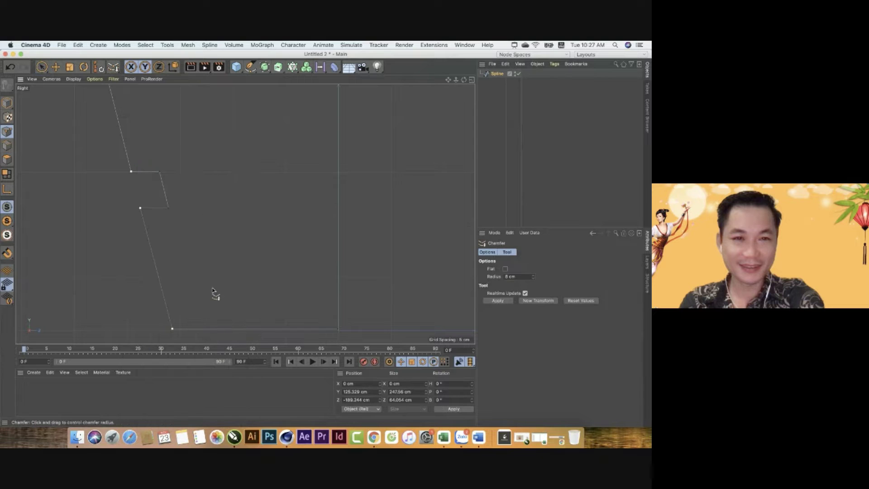
pyautogui.click(505, 301)
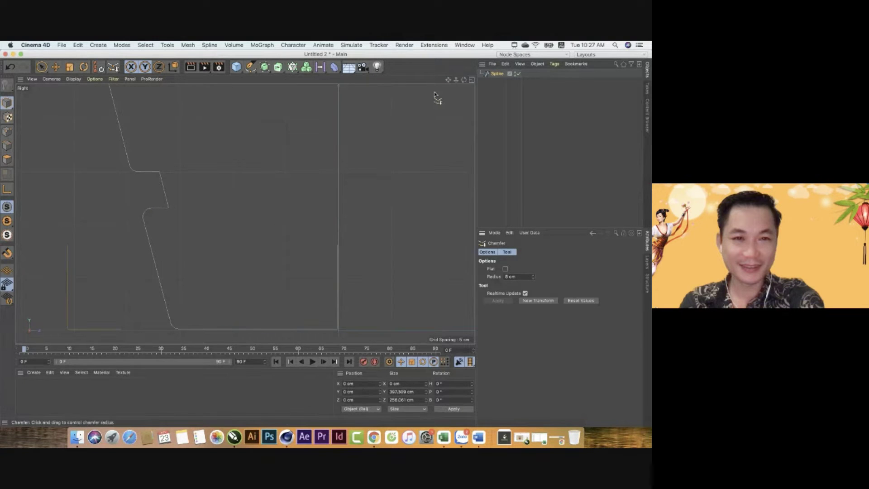
# - Zoom out to view the whole chamfered profile, then return to point editing
pyautogui.click(7, 104)
pyautogui.scroll(-2, 326, 241)
pyautogui.moveTo(448, 80)
pyautogui.mouseDown()
pyautogui.moveTo(325, 253)
pyautogui.moveTo(325, 299)
pyautogui.moveTo(313, 293)
pyautogui.mouseUp()
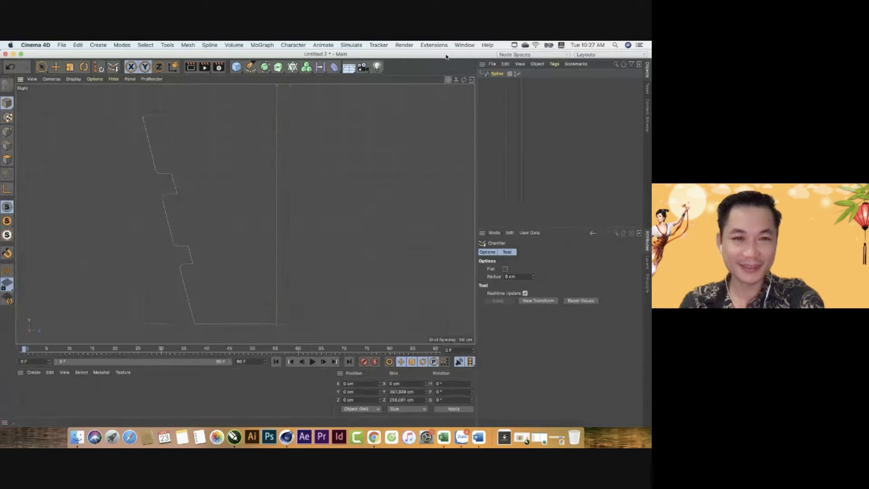
pyautogui.click(7, 132)
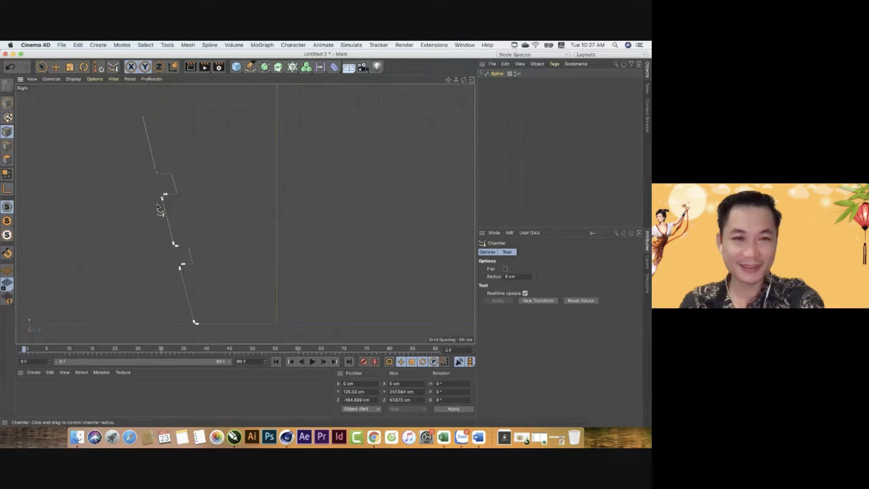
pyautogui.rightClick(164, 210)
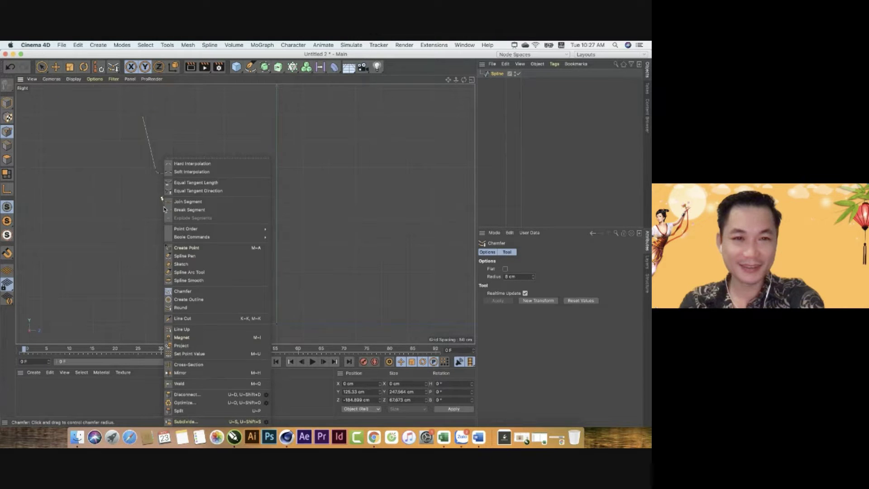
pyautogui.click(186, 303)
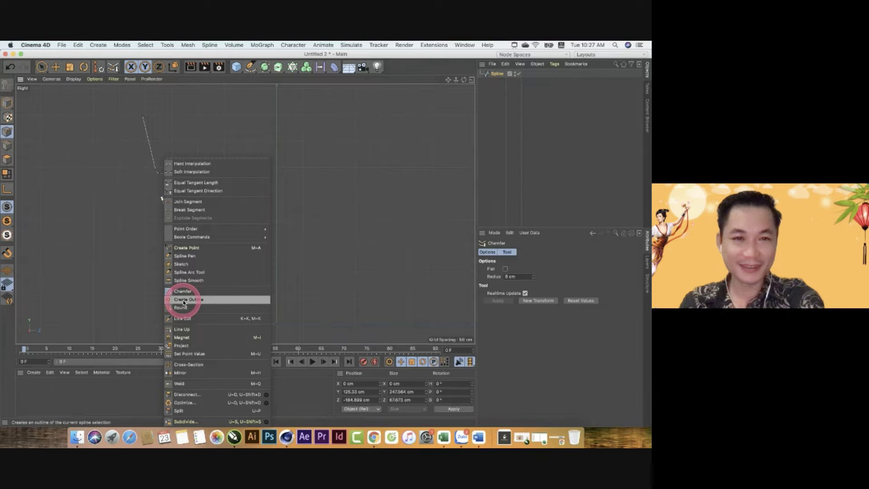
# - Create an outline of the profile spline, dragging to set a thin wall thickness
pyautogui.click(183, 303)
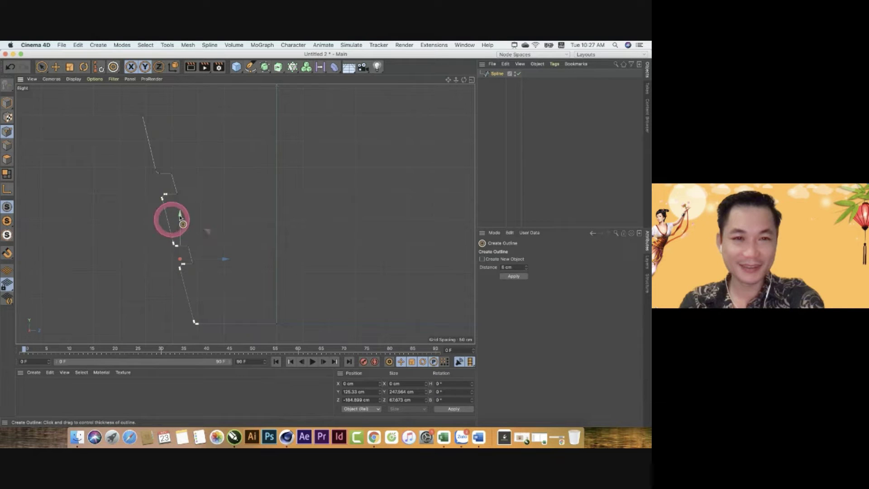
pyautogui.click(520, 281)
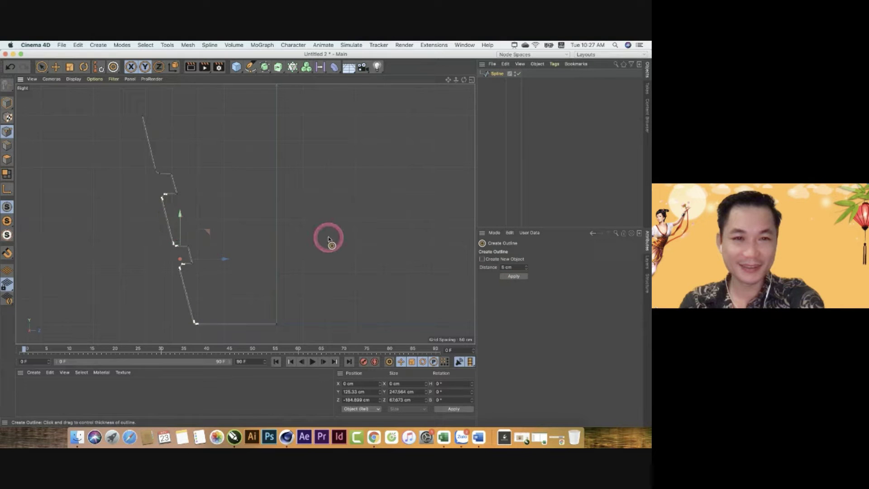
pyautogui.moveTo(329, 239)
pyautogui.mouseDown()
pyautogui.moveTo(345, 232)
pyautogui.moveTo(338, 235)
pyautogui.mouseUp()
pyautogui.moveTo(335, 233); pyautogui.dragTo(311, 236)
pyautogui.moveTo(310, 237)
pyautogui.mouseDown()
pyautogui.moveTo(165, 218)
pyautogui.moveTo(167, 183)
pyautogui.moveTo(146, 122)
pyautogui.moveTo(178, 173)
pyautogui.moveTo(177, 241)
pyautogui.moveTo(214, 302)
pyautogui.moveTo(200, 277)
pyautogui.mouseUp()
pyautogui.click(9, 104)
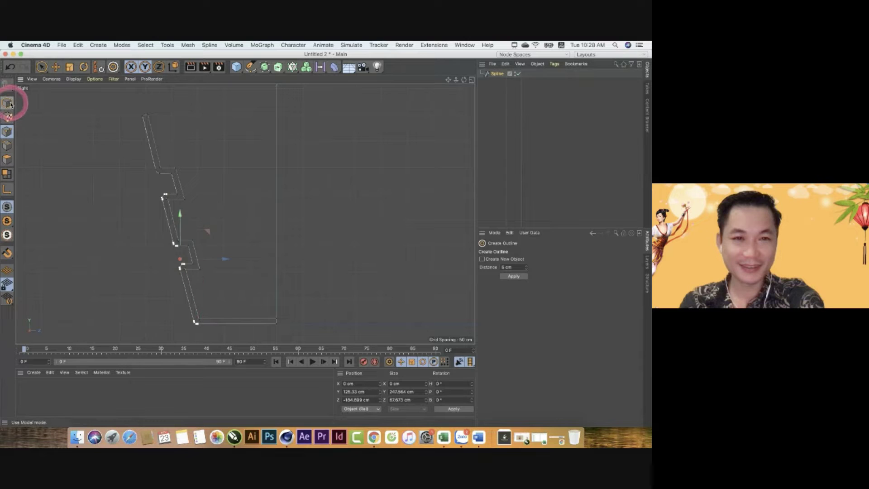
# - Switch to the Move tool and select the outlined profile spline
pyautogui.click(55, 67)
pyautogui.click(74, 174)
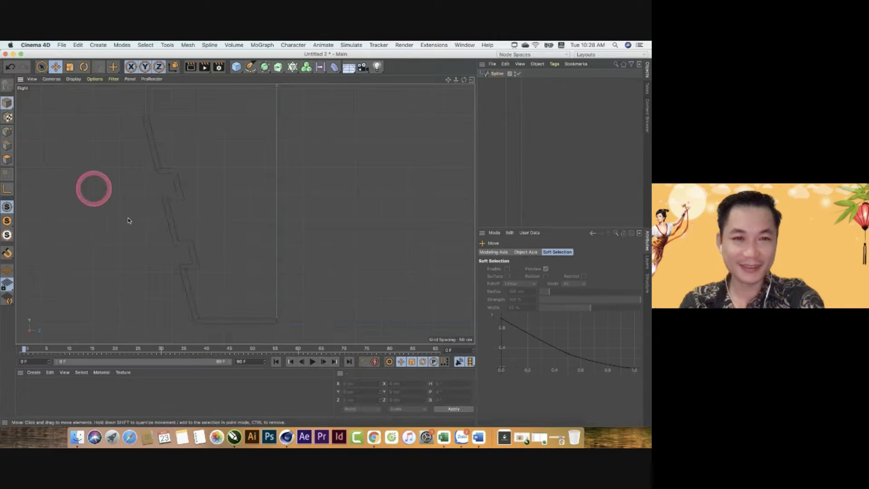
pyautogui.click(281, 322)
pyautogui.click(279, 307)
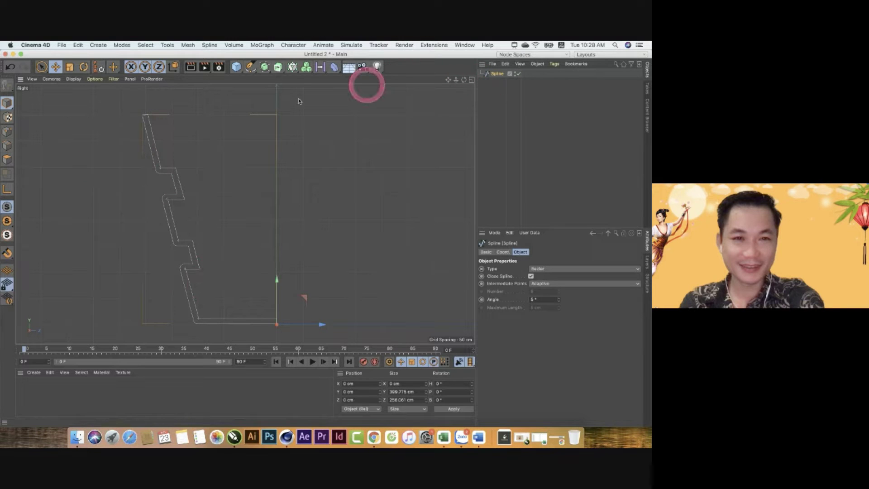
# - Add a Lathe generator from the spline generators list and reselect the profile Spline
pyautogui.click(267, 72)
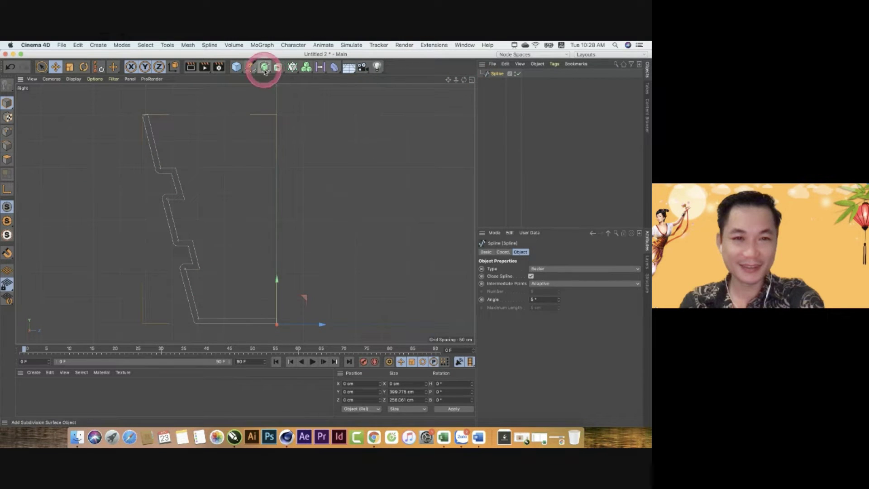
pyautogui.click(267, 72)
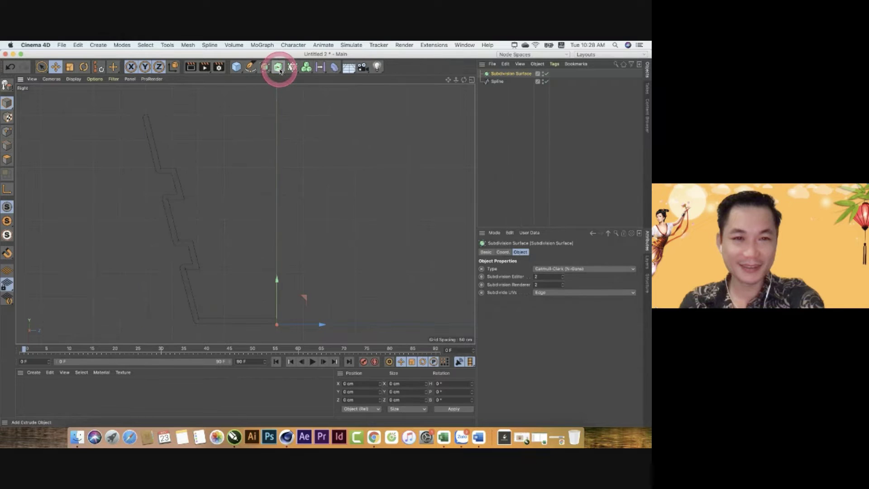
pyautogui.click(277, 67)
pyautogui.click(300, 92)
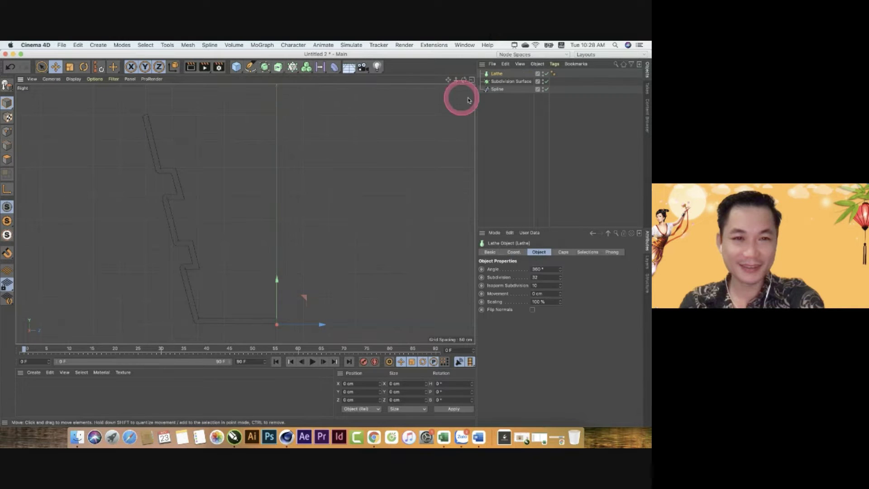
pyautogui.click(516, 83)
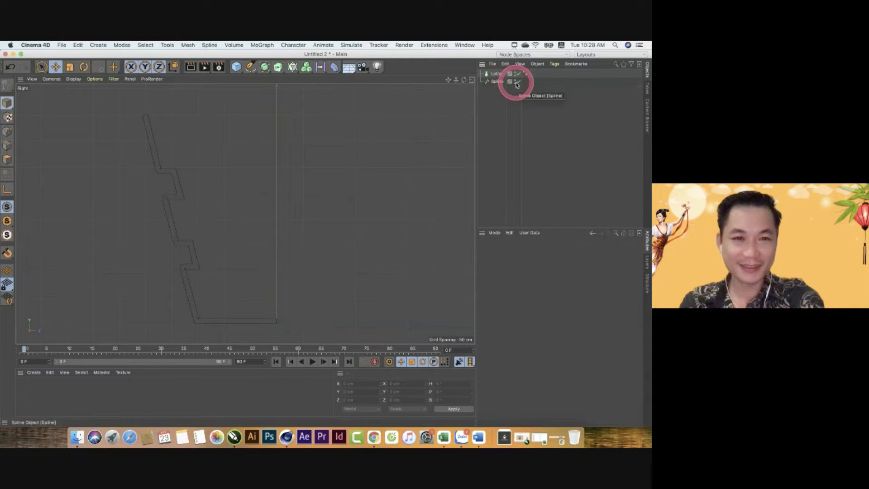
pyautogui.click(498, 81)
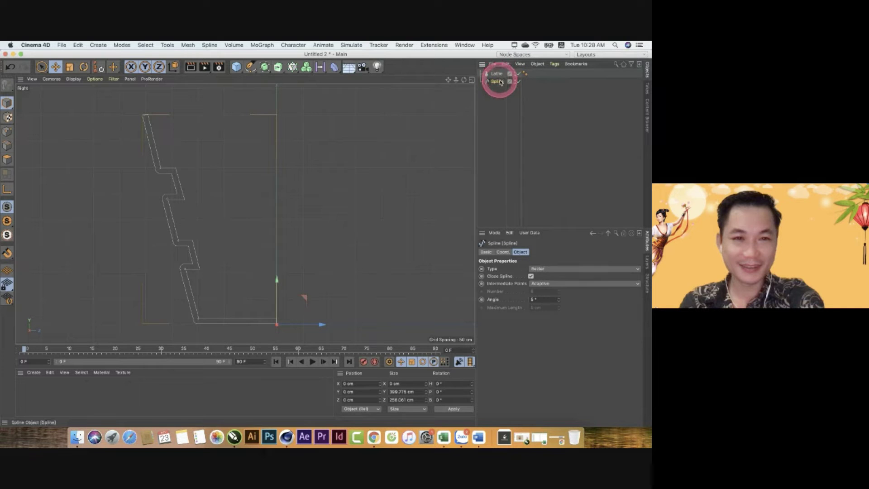
# - Nest the Spline under the Lathe and view the bucket maximized in Gouraud Shading (Lines)
pyautogui.moveTo(503, 80); pyautogui.dragTo(498, 73)
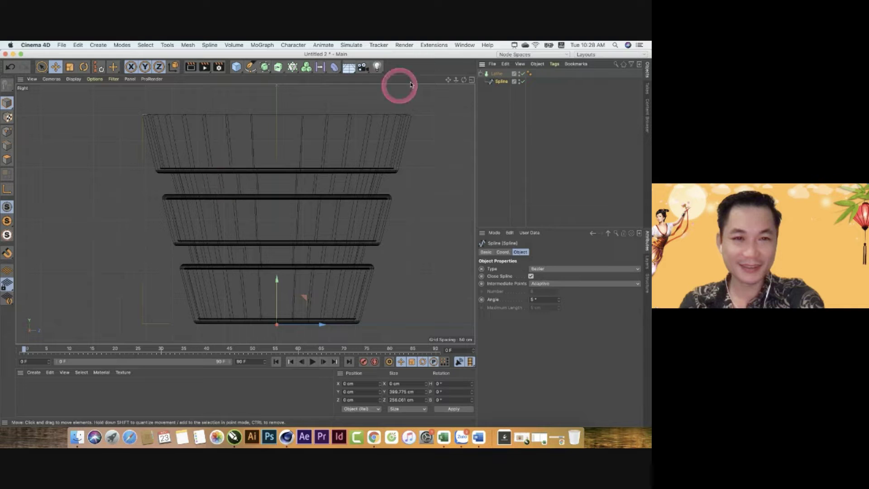
pyautogui.click(471, 81)
pyautogui.click(241, 79)
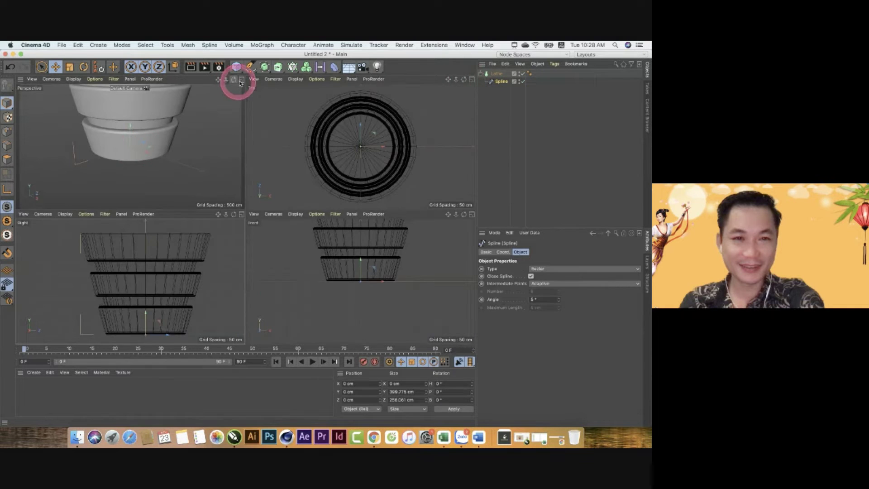
pyautogui.moveTo(448, 79)
pyautogui.mouseDown()
pyautogui.moveTo(319, 256)
pyautogui.moveTo(269, 164)
pyautogui.mouseUp()
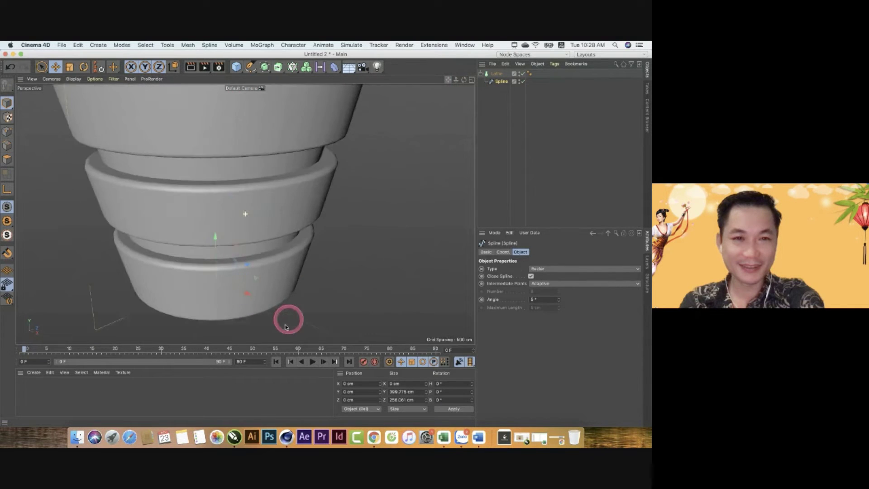
pyautogui.moveTo(456, 79); pyautogui.dragTo(315, 275)
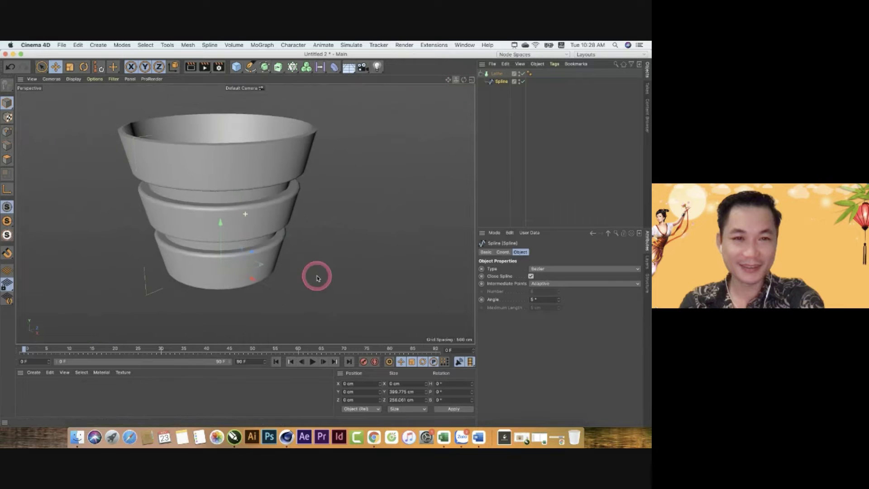
pyautogui.moveTo(455, 79); pyautogui.dragTo(317, 246)
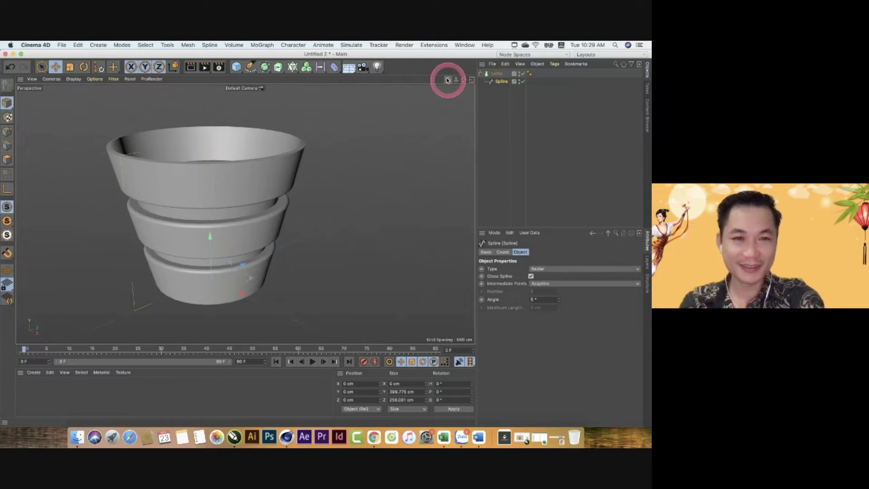
pyautogui.click(73, 79)
pyautogui.click(86, 99)
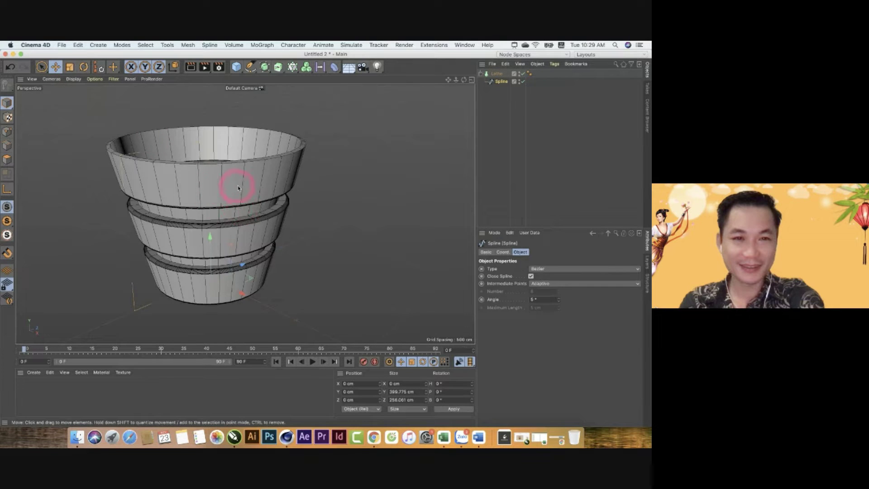
# - Raise the Lathe's Subdivision from 32 to 62
pyautogui.click(497, 74)
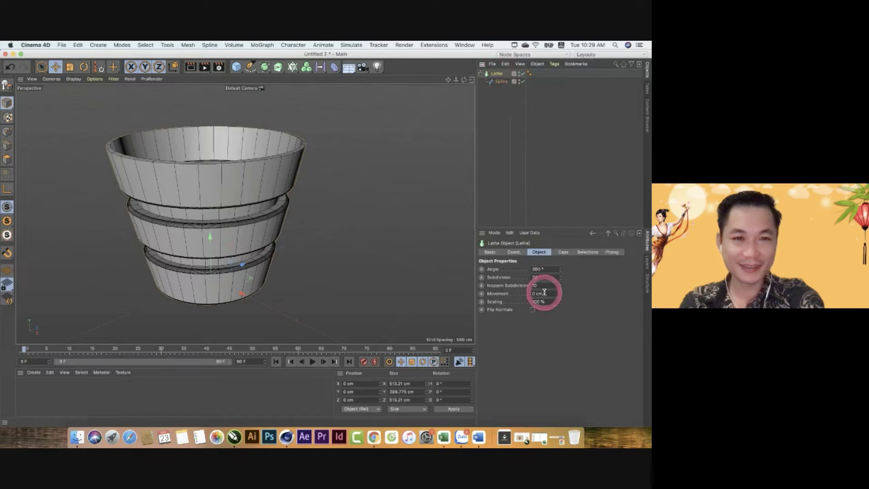
pyautogui.moveTo(537, 277)
pyautogui.mouseDown()
pyautogui.moveTo(555, 281)
pyautogui.moveTo(516, 283)
pyautogui.moveTo(562, 279)
pyautogui.mouseUp()
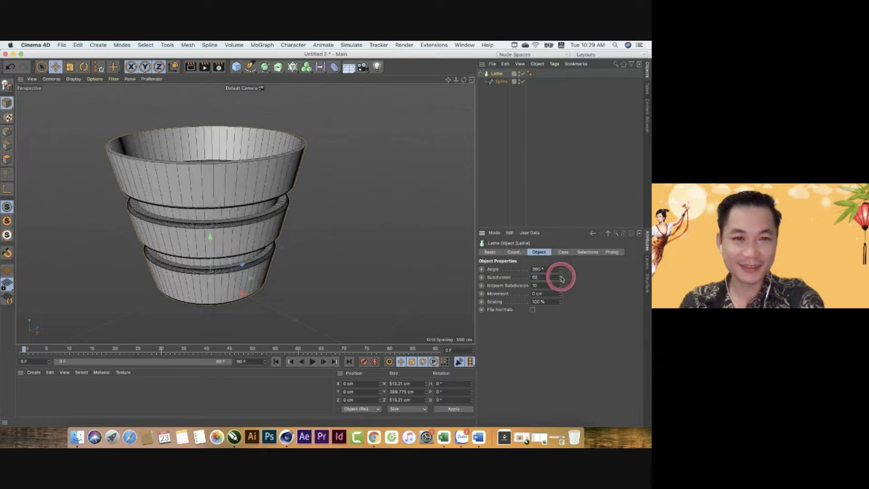
pyautogui.click(286, 209)
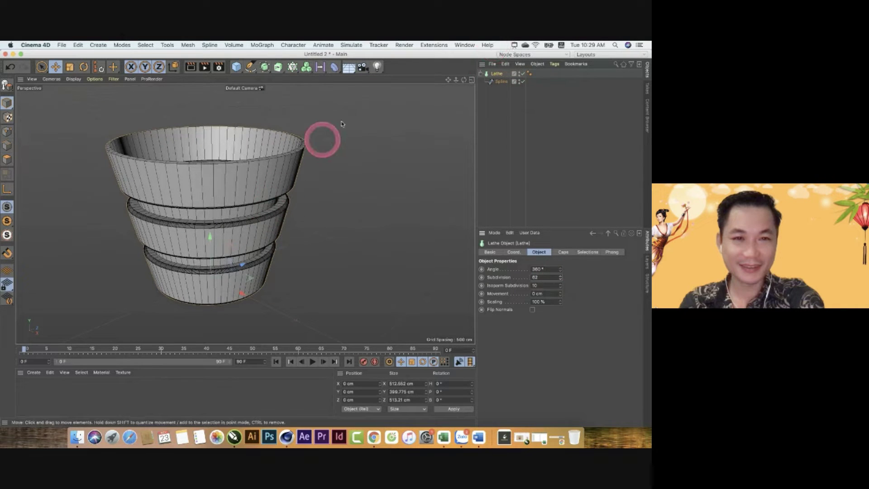
pyautogui.click(74, 79)
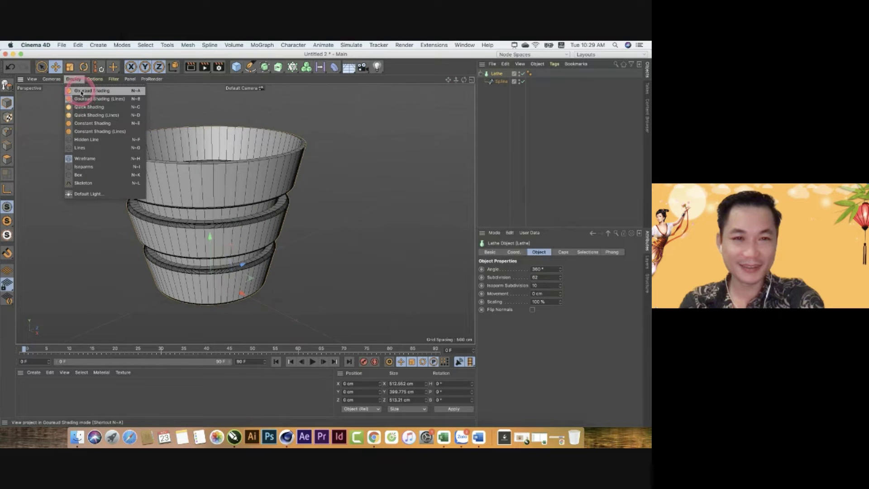
# - Switch to Gouraud Shading and merge Lathe and Spline with Connect Objects + Delete
pyautogui.click(81, 91)
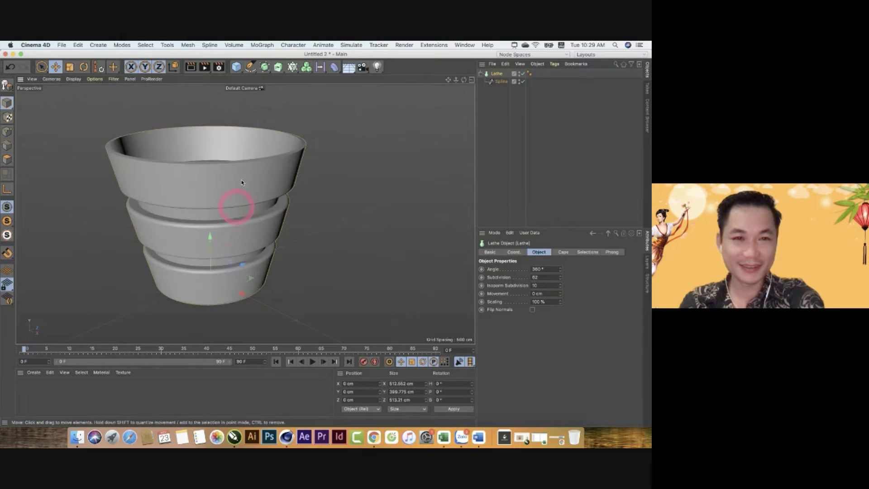
pyautogui.rightClick(496, 74)
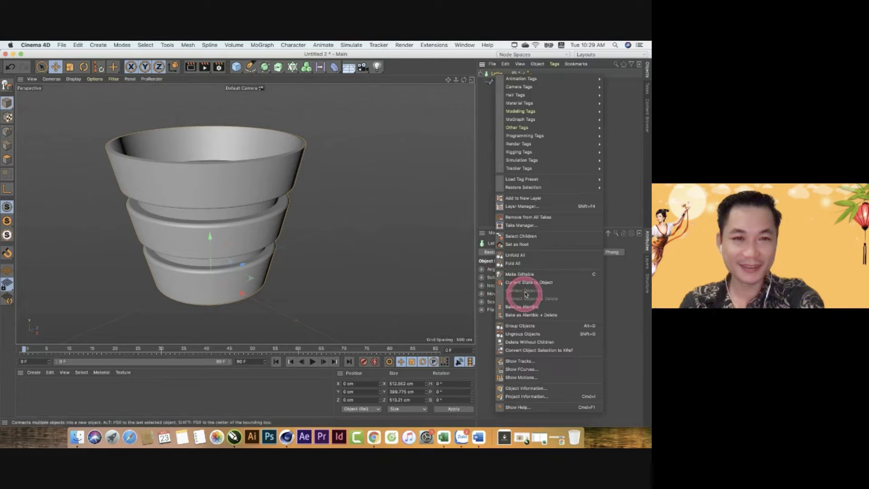
pyautogui.click(482, 120)
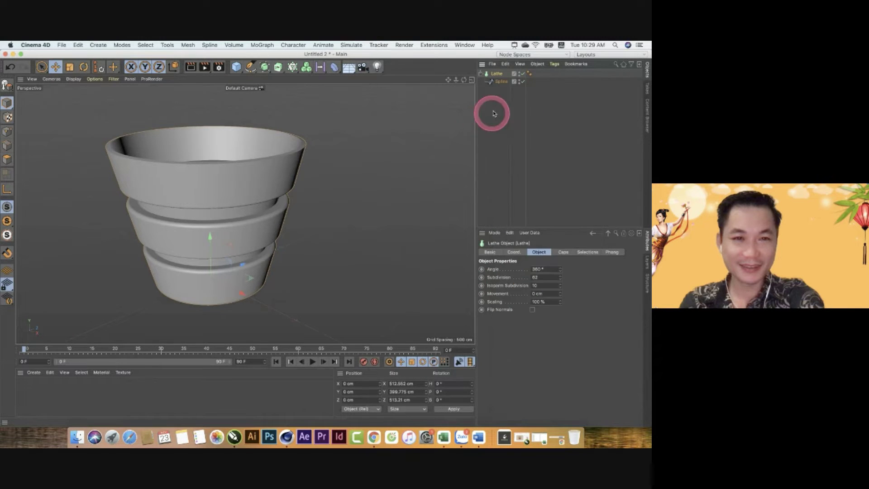
pyautogui.moveTo(487, 73); pyautogui.dragTo(491, 79)
pyautogui.rightClick(491, 74)
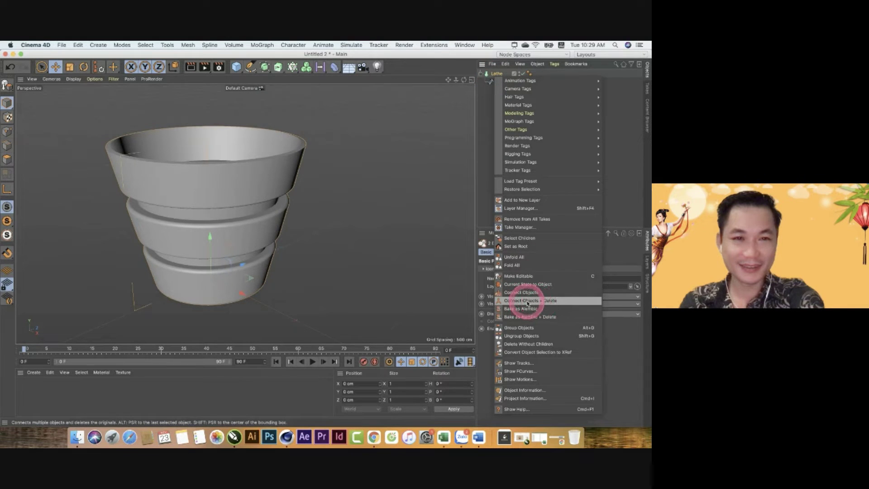
pyautogui.click(534, 303)
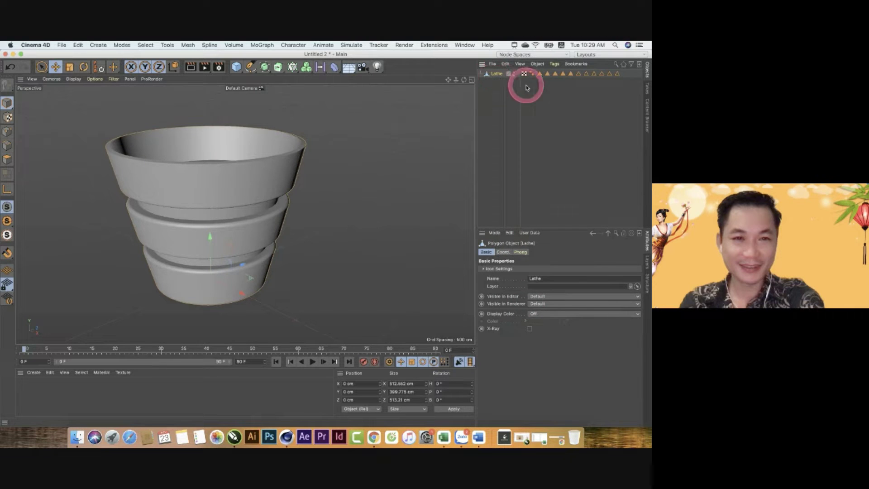
# - Delete every selection tag on the merged Lathe polygon object
pyautogui.moveTo(543, 74); pyautogui.dragTo(546, 105)
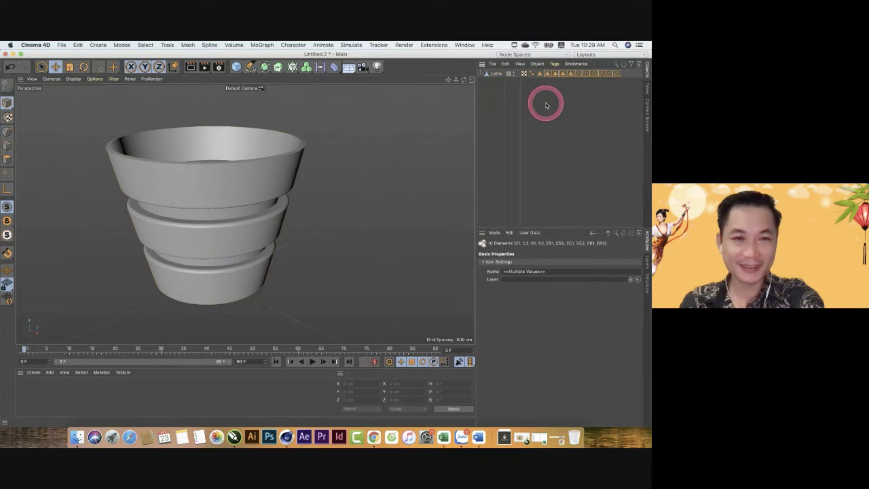
pyautogui.press('Delete')
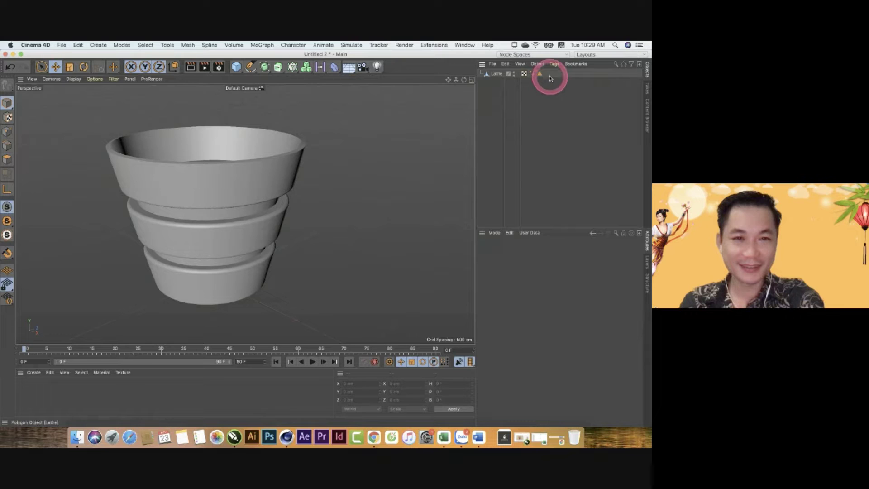
pyautogui.click(542, 75)
pyautogui.press('Delete')
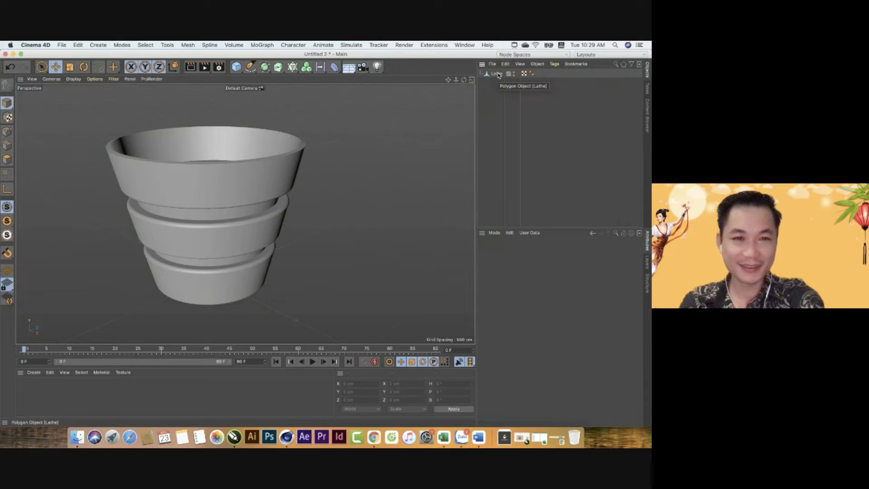
pyautogui.moveTo(498, 75)
pyautogui.mouseDown()
pyautogui.moveTo(291, 193)
pyautogui.moveTo(217, 200)
pyautogui.moveTo(229, 272)
pyautogui.moveTo(283, 252)
pyautogui.moveTo(344, 262)
pyautogui.moveTo(271, 213)
pyautogui.moveTo(254, 165)
pyautogui.mouseUp()
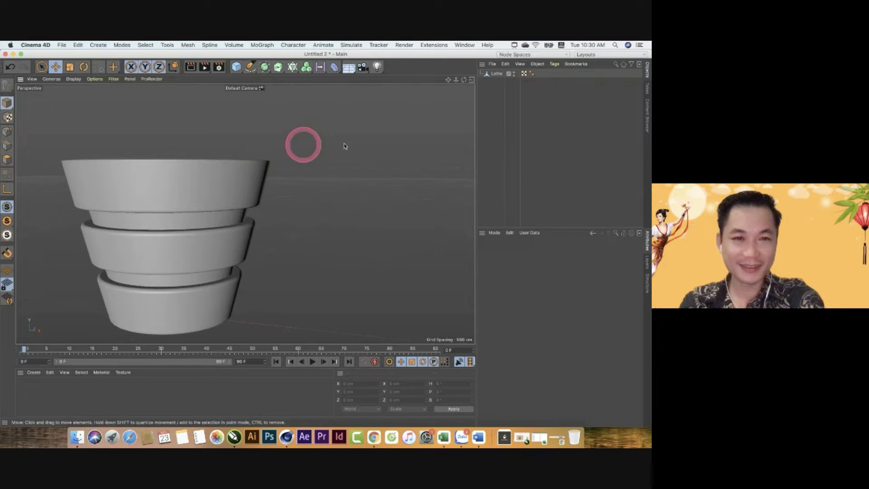
pyautogui.moveTo(456, 80); pyautogui.dragTo(294, 307)
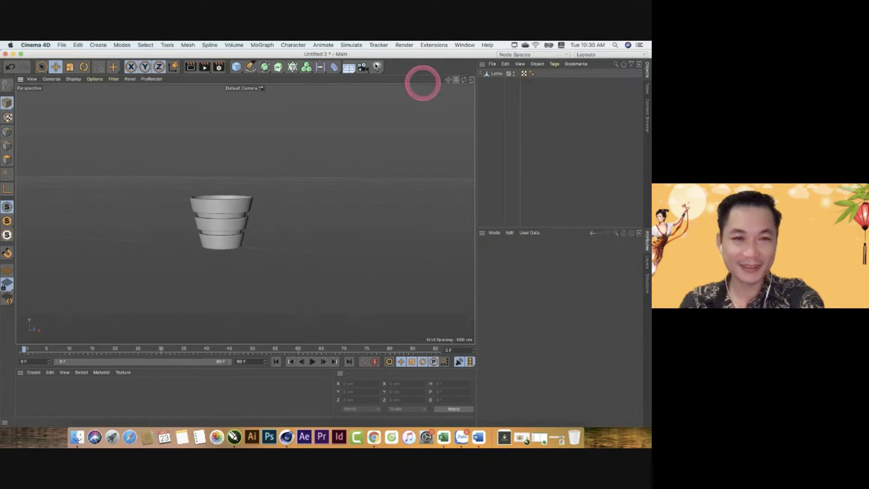
pyautogui.moveTo(240, 190)
pyautogui.keyDown('alt'); pyautogui.mouseDown()
pyautogui.moveTo(252, 239)
pyautogui.moveTo(320, 231)
pyautogui.mouseUp(); pyautogui.keyUp('alt')
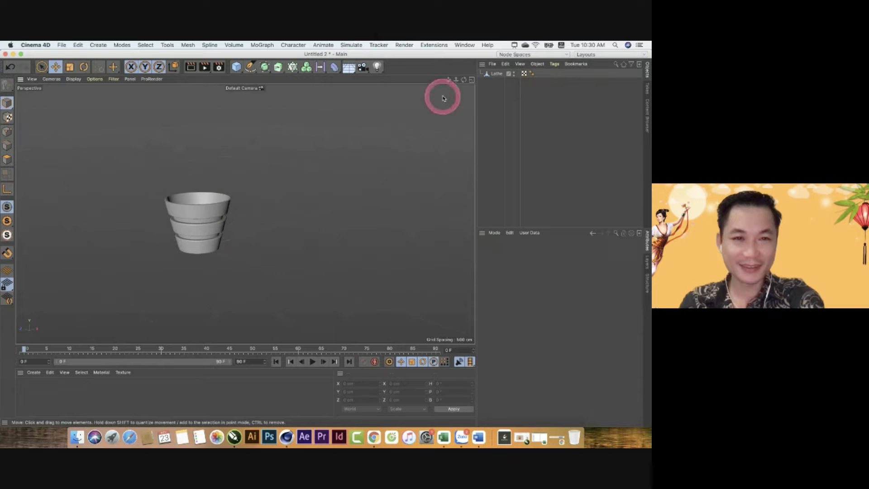
pyautogui.moveTo(448, 81); pyautogui.dragTo(237, 245)
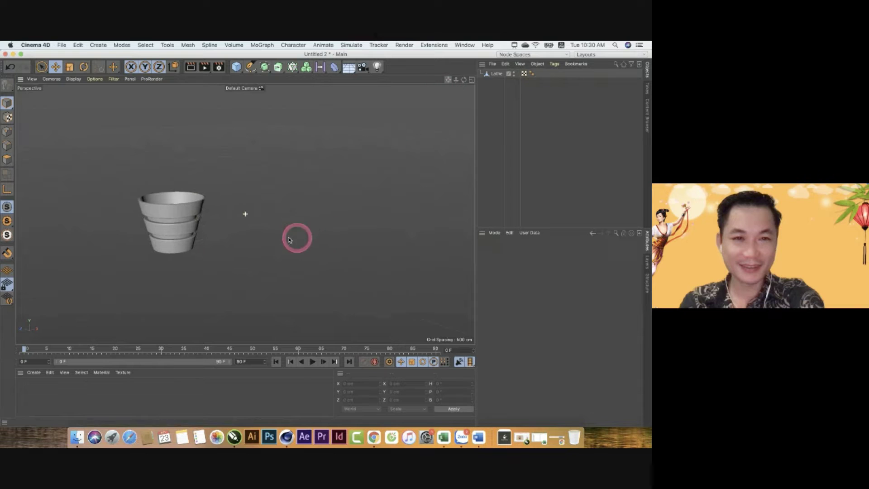
# - Hide the bucket and add a particle Emitter to the scene
pyautogui.click(515, 74)
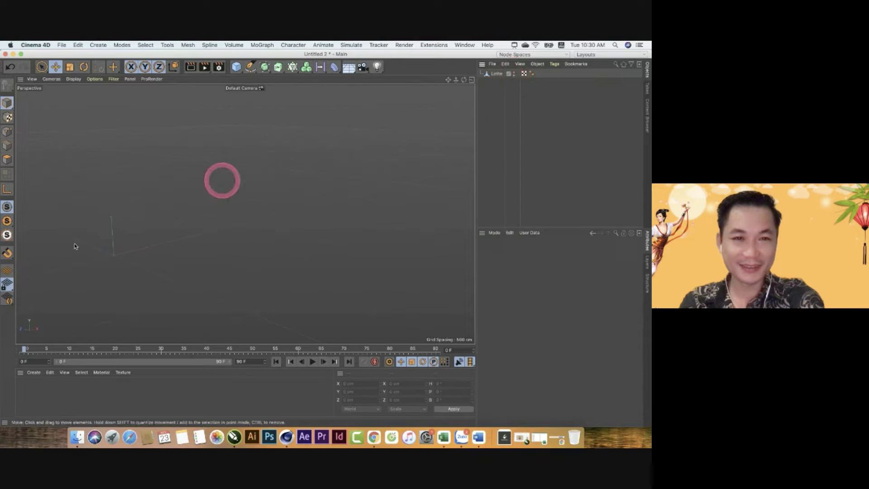
pyautogui.click(354, 47)
pyautogui.click(364, 85)
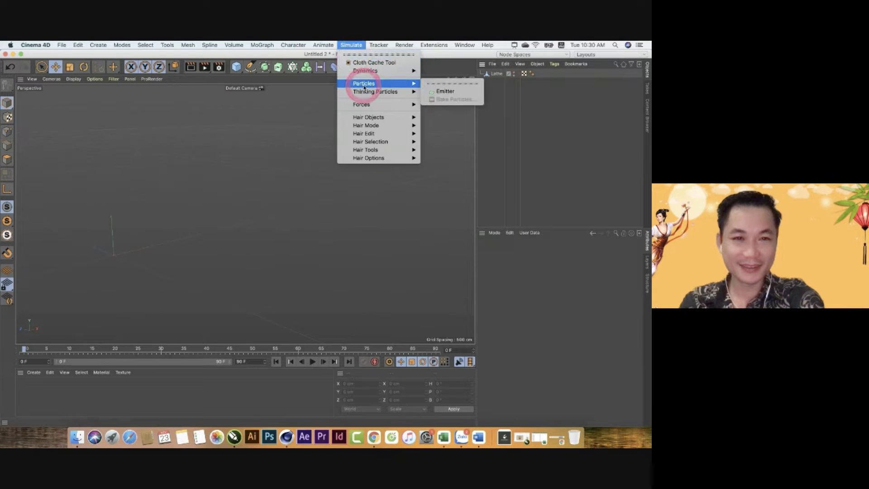
pyautogui.click(450, 92)
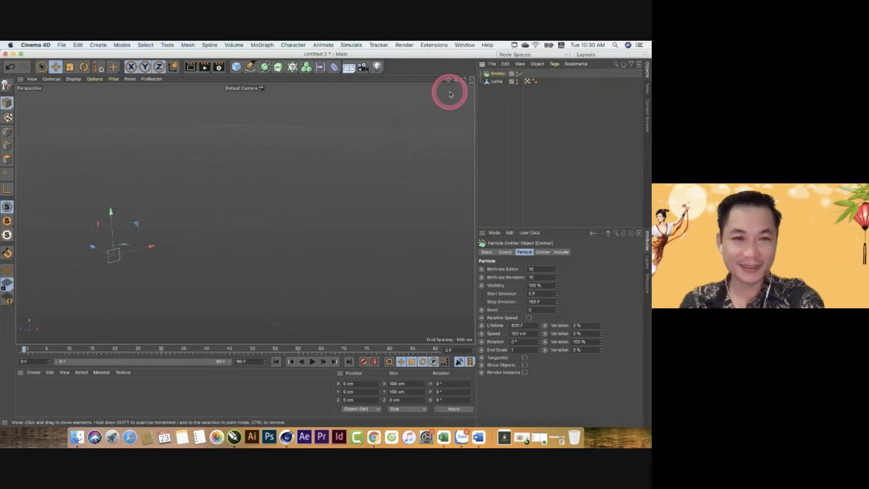
# - Undo the accidental duplicate and move the Emitter to about -1042 cm on Z
pyautogui.keyDown('ctrl'); pyautogui.moveTo(97, 305); pyautogui.dragTo(182, 295); pyautogui.keyUp('ctrl')
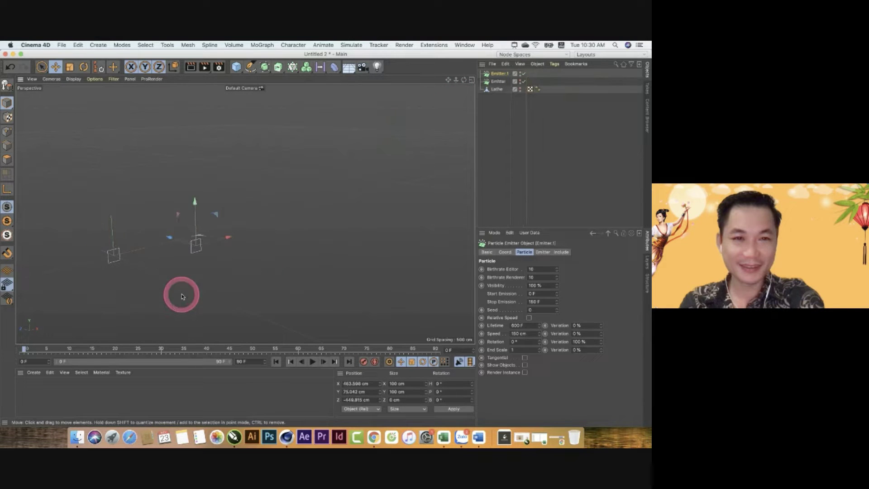
pyautogui.hotkey('ctrl', 'z')
pyautogui.moveTo(91, 283)
pyautogui.keyDown('alt'); pyautogui.mouseDown()
pyautogui.moveTo(152, 271)
pyautogui.moveTo(127, 246)
pyautogui.mouseUp(); pyautogui.keyUp('alt')
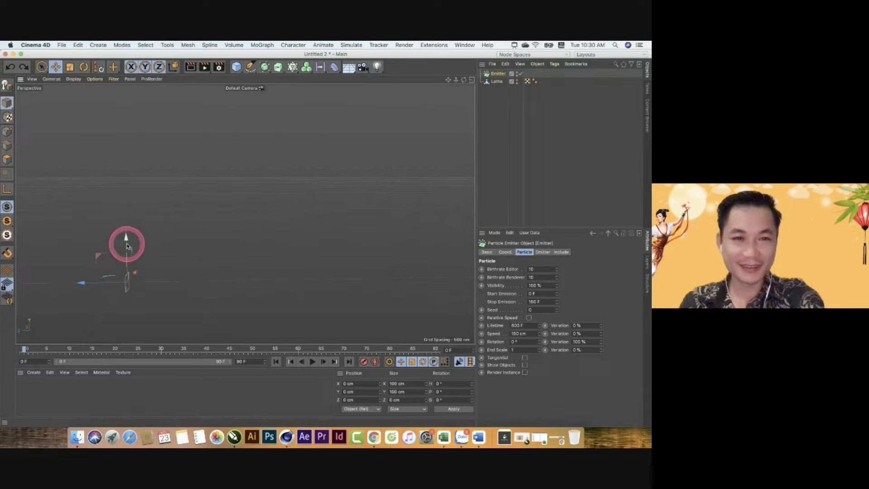
pyautogui.moveTo(81, 284); pyautogui.dragTo(252, 305)
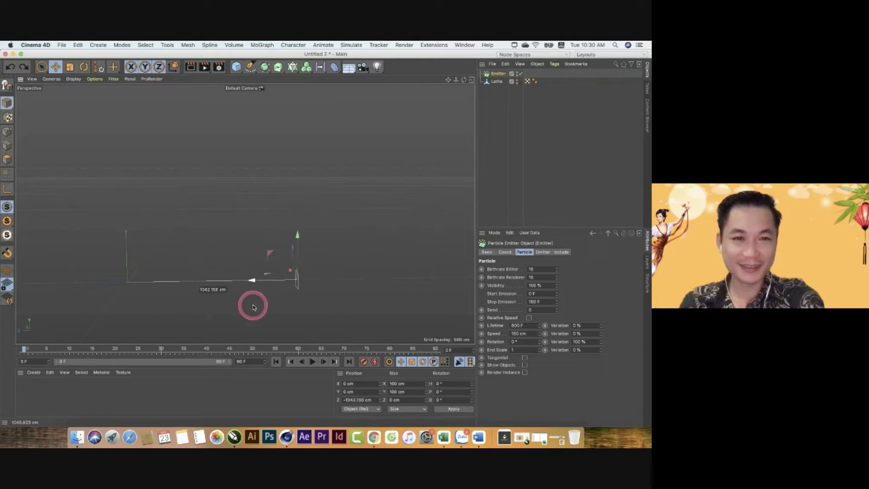
pyautogui.click(312, 362)
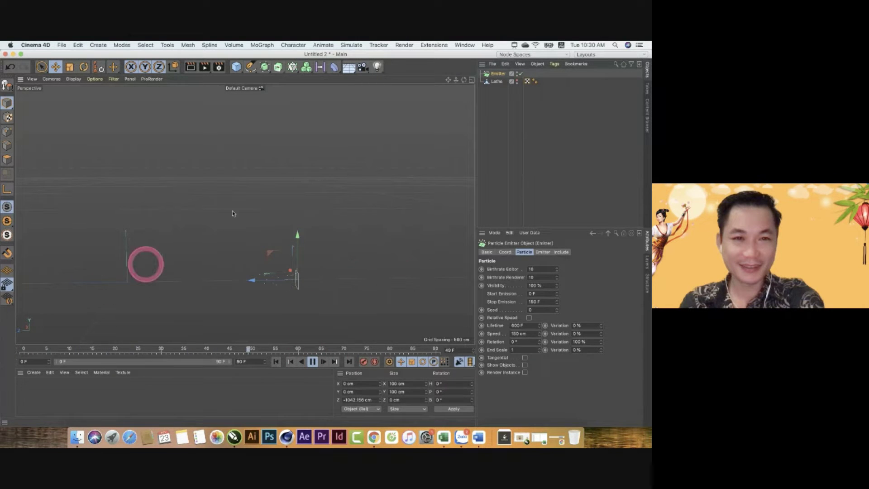
pyautogui.click(518, 82)
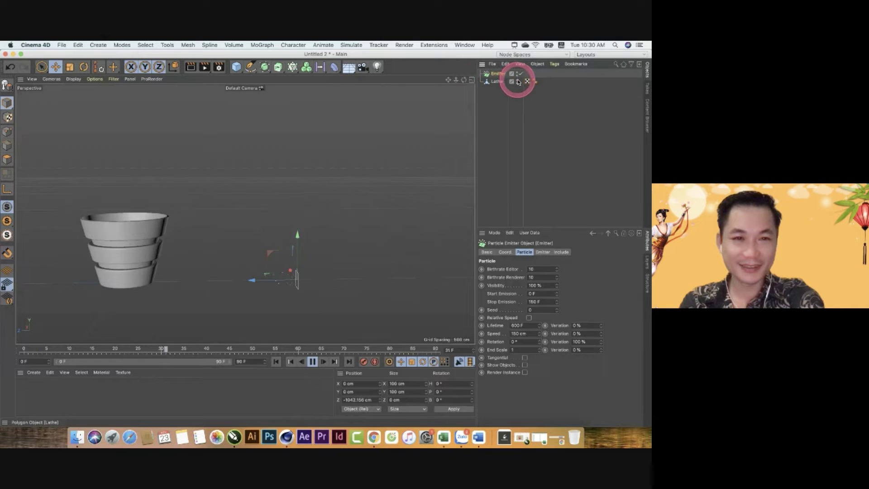
pyautogui.click(141, 256)
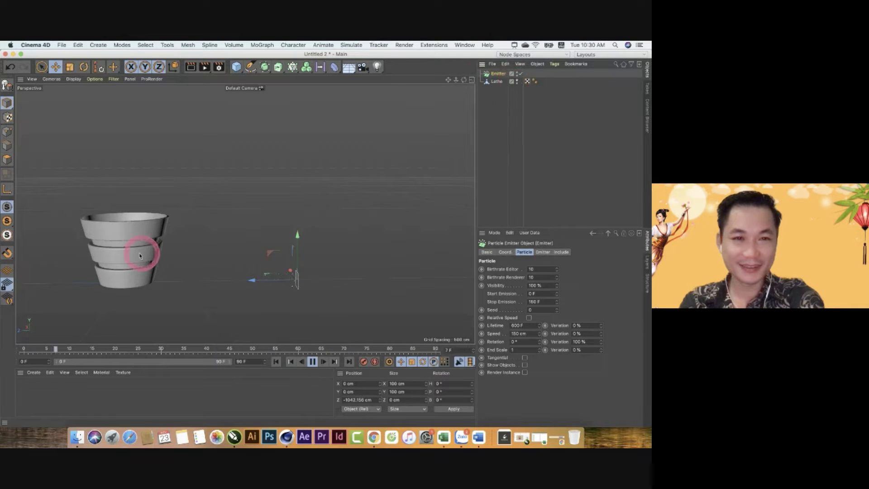
pyautogui.click(517, 81)
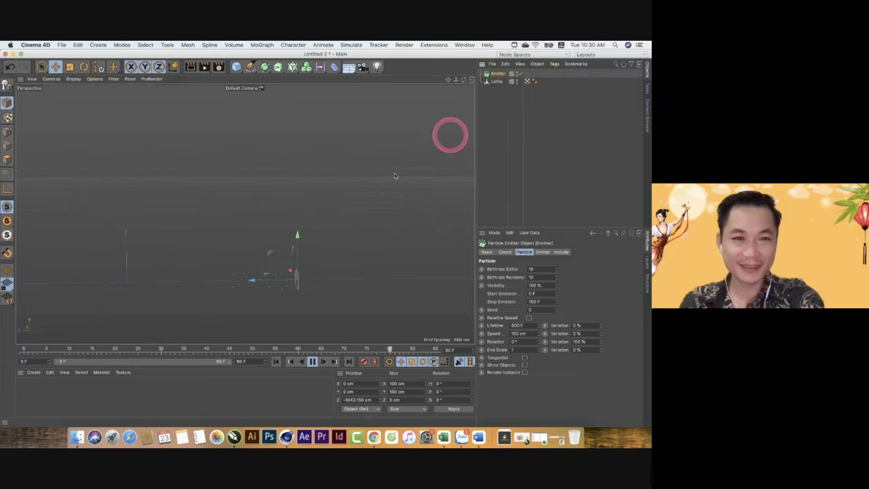
pyautogui.moveTo(450, 135)
pyautogui.keyDown('alt'); pyautogui.mouseDown()
pyautogui.moveTo(179, 273)
pyautogui.moveTo(206, 267)
pyautogui.mouseUp(); pyautogui.keyUp('alt')
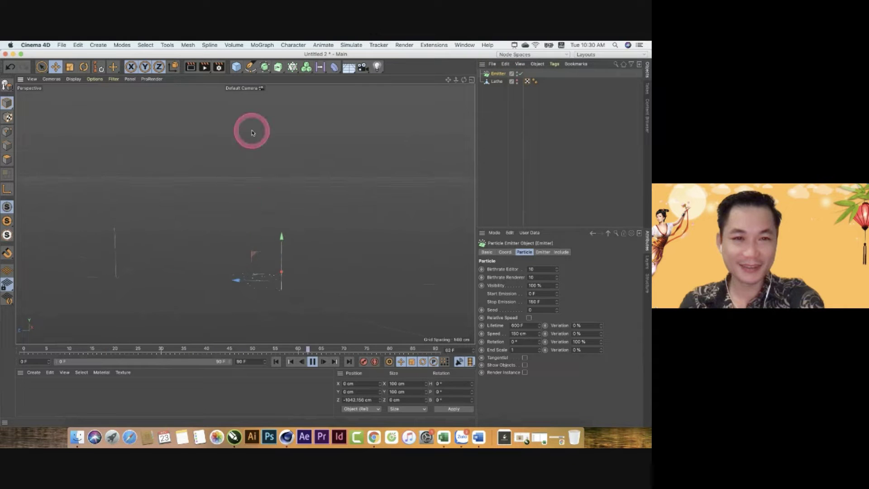
pyautogui.click(312, 362)
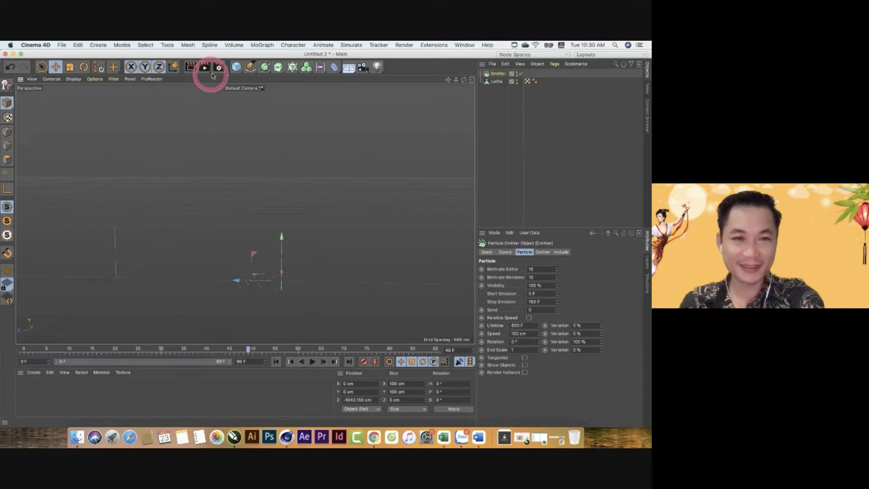
# - Add a new Cube object to the scene
pyautogui.click(236, 70)
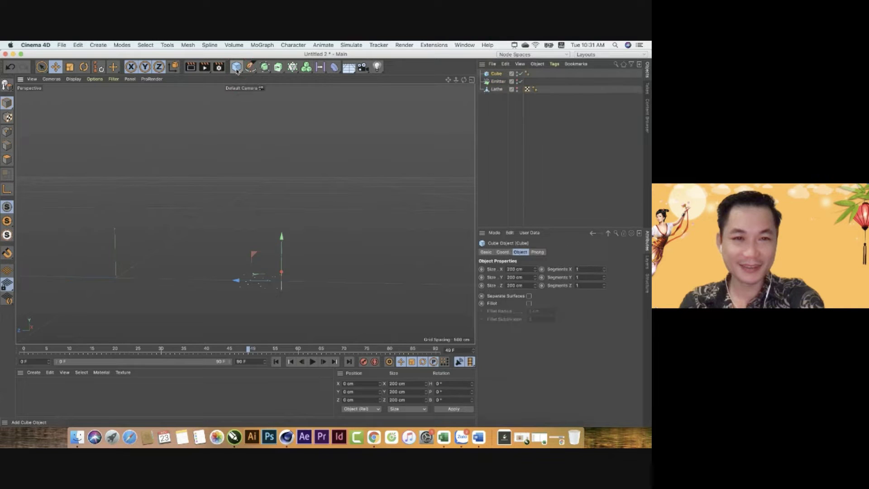
pyautogui.click(112, 282)
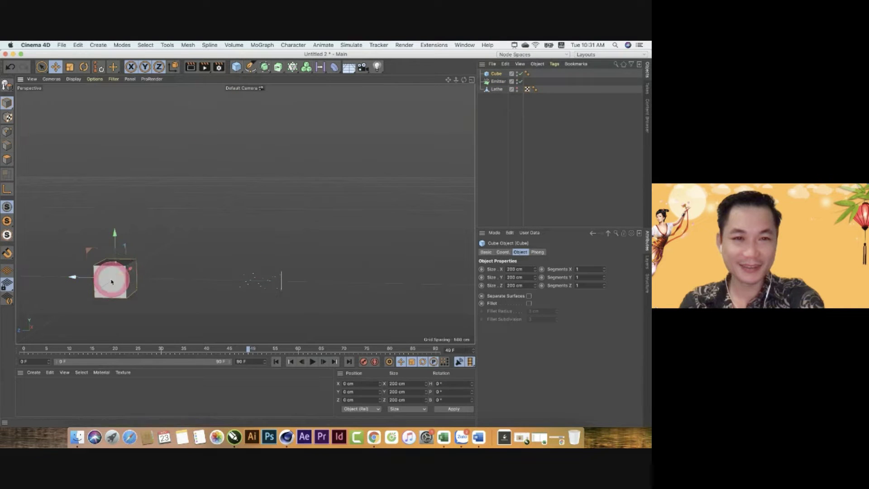
pyautogui.moveTo(109, 291)
pyautogui.keyDown('alt'); pyautogui.mouseDown()
pyautogui.moveTo(163, 296)
pyautogui.moveTo(137, 309)
pyautogui.moveTo(116, 291)
pyautogui.moveTo(149, 287)
pyautogui.mouseUp(); pyautogui.keyUp('alt')
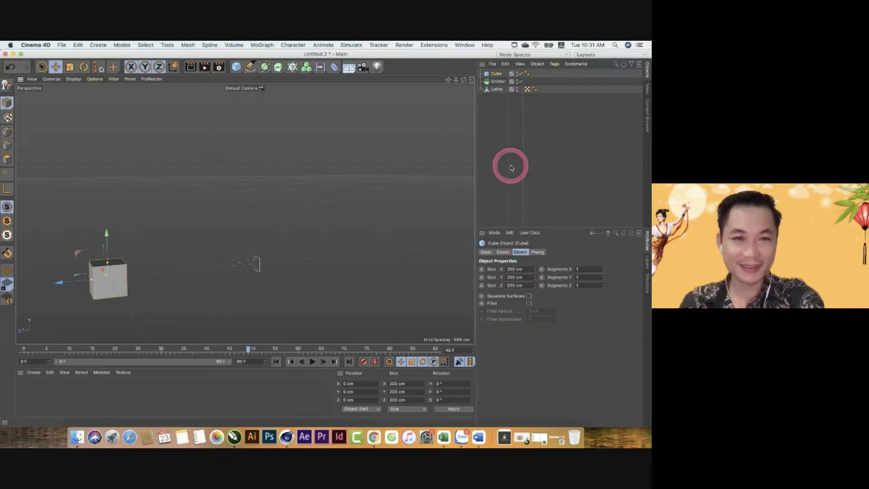
# - Set the Cube's X, Y and Z size to 60 cm and enable Fillet
pyautogui.moveTo(515, 269); pyautogui.dragTo(477, 271)
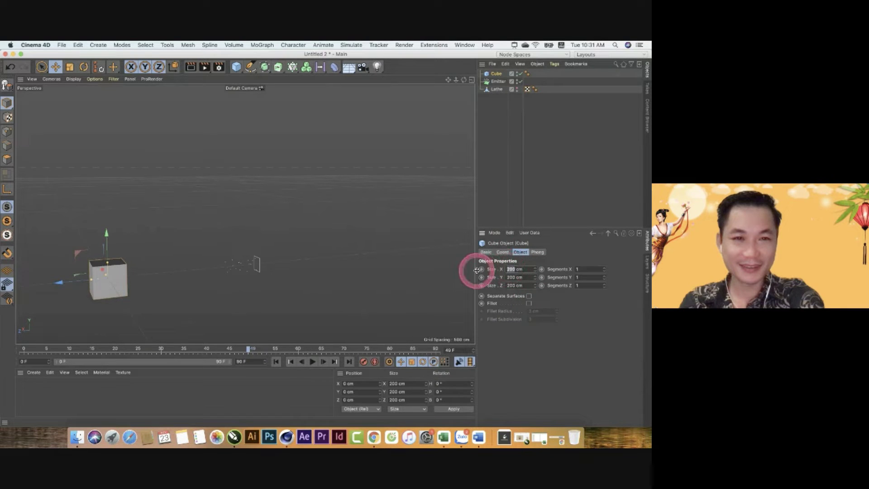
pyautogui.write('0')
pyautogui.click(516, 267)
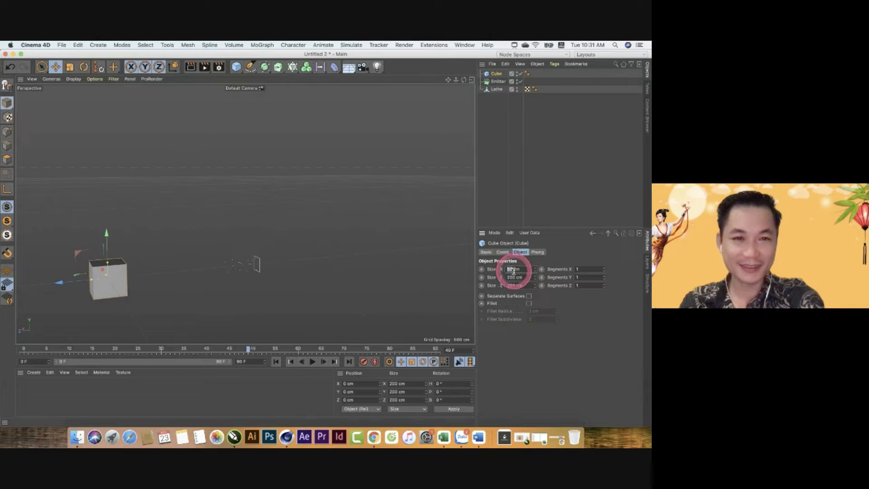
pyautogui.moveTo(513, 274); pyautogui.dragTo(483, 286)
pyautogui.click(507, 278)
pyautogui.write('50')
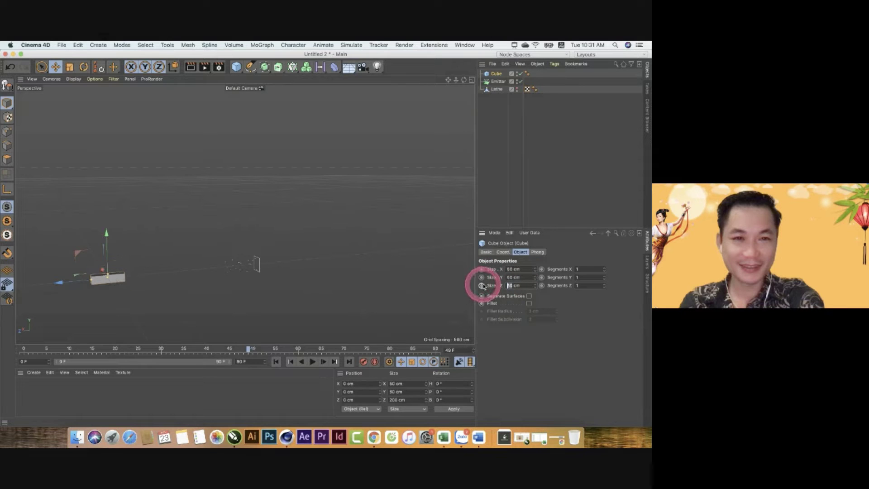
pyautogui.click(143, 318)
pyautogui.click(519, 268)
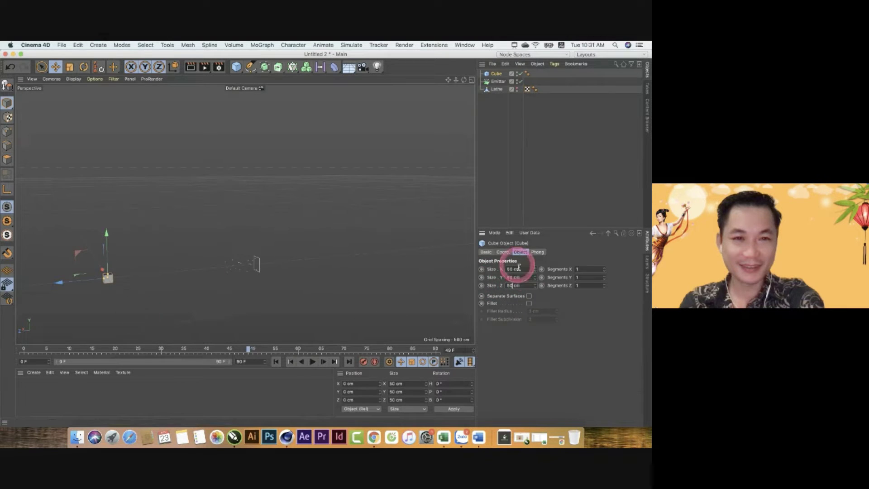
pyautogui.write('60')
pyautogui.click(483, 272)
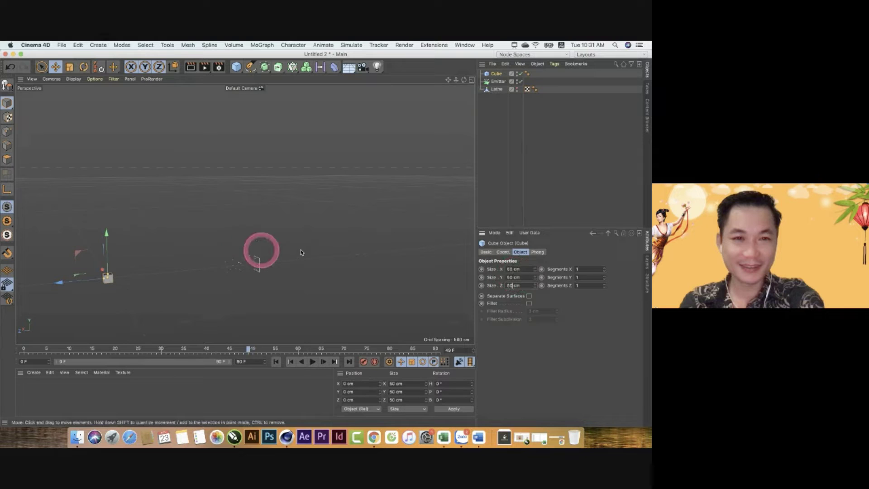
pyautogui.click(529, 304)
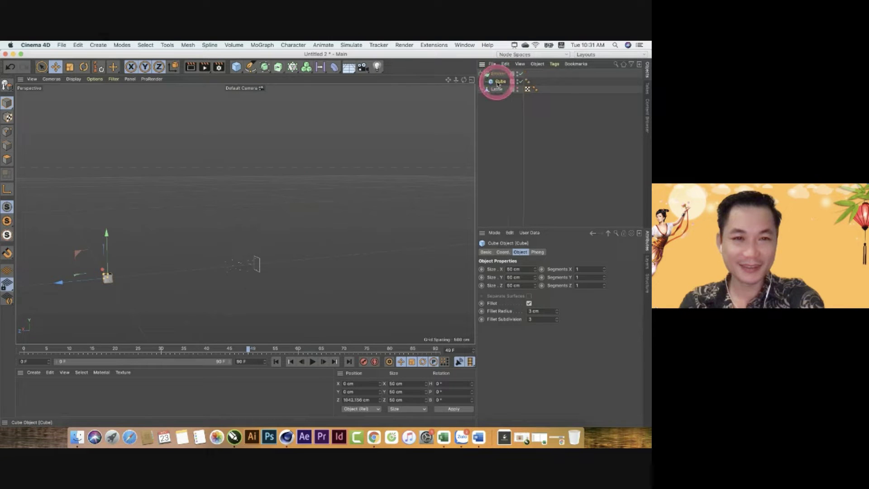
# - Enable Show Objects on the Emitter and preview the filleted cube particles during playback
pyautogui.click(313, 362)
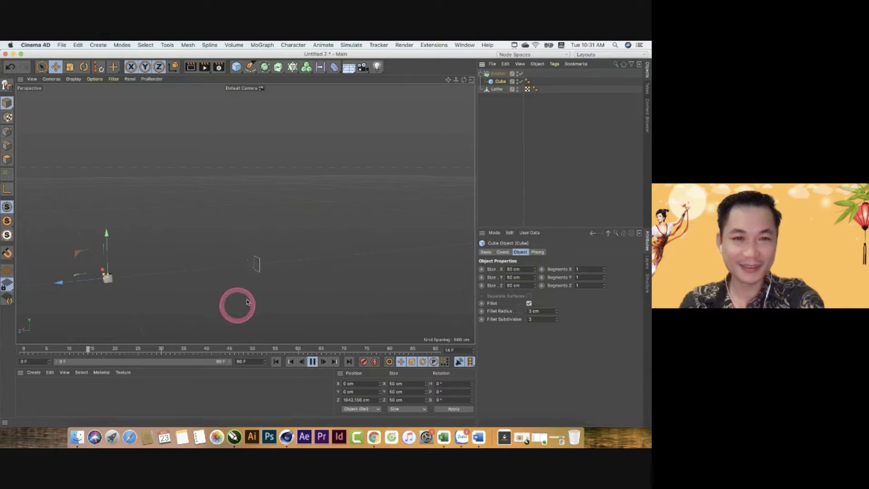
pyautogui.click(313, 361)
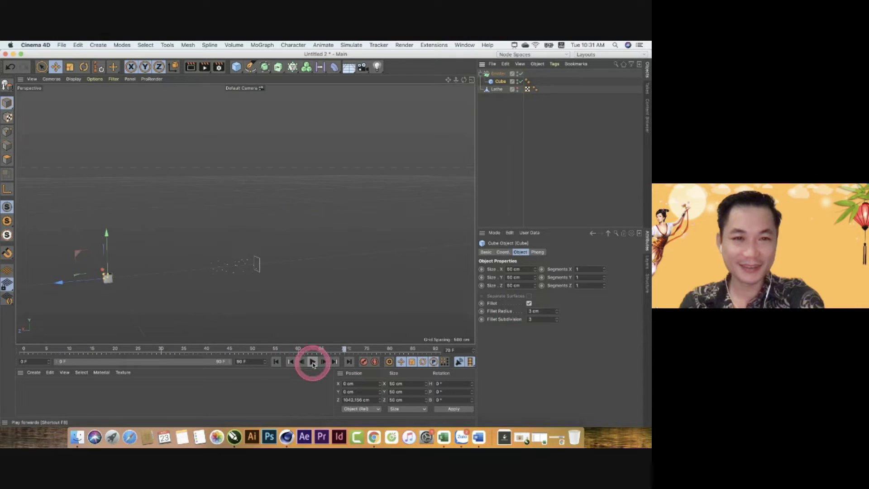
pyautogui.click(313, 362)
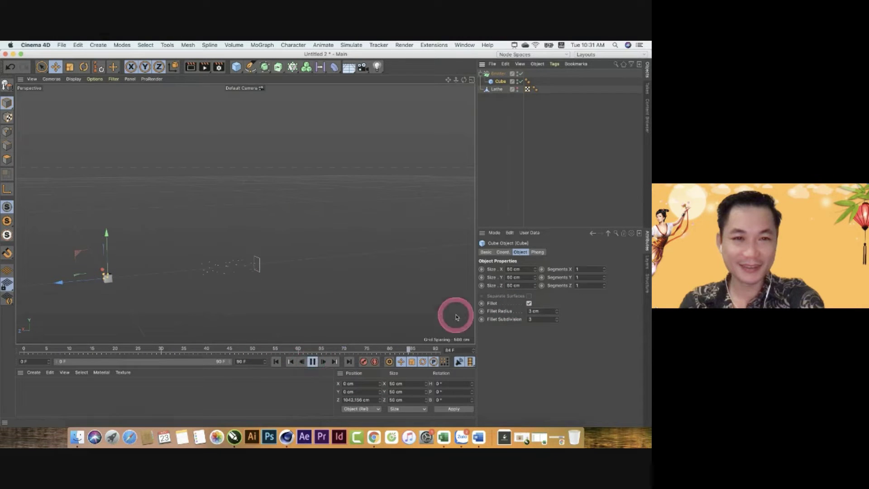
pyautogui.click(499, 74)
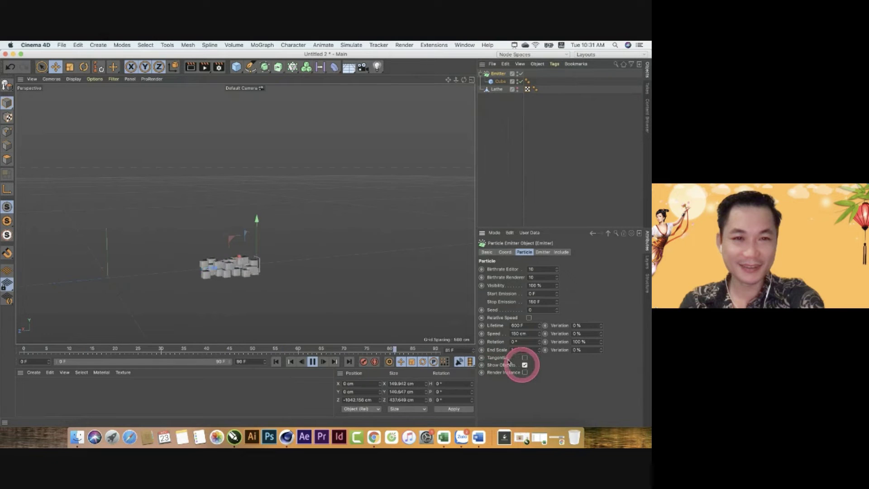
pyautogui.click(236, 281)
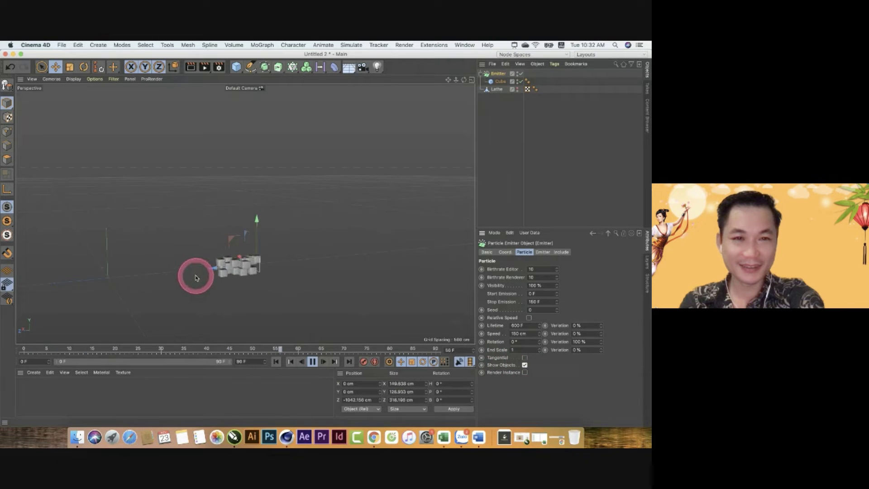
pyautogui.keyDown('alt'); pyautogui.moveTo(195, 277); pyautogui.dragTo(217, 264); pyautogui.keyUp('alt')
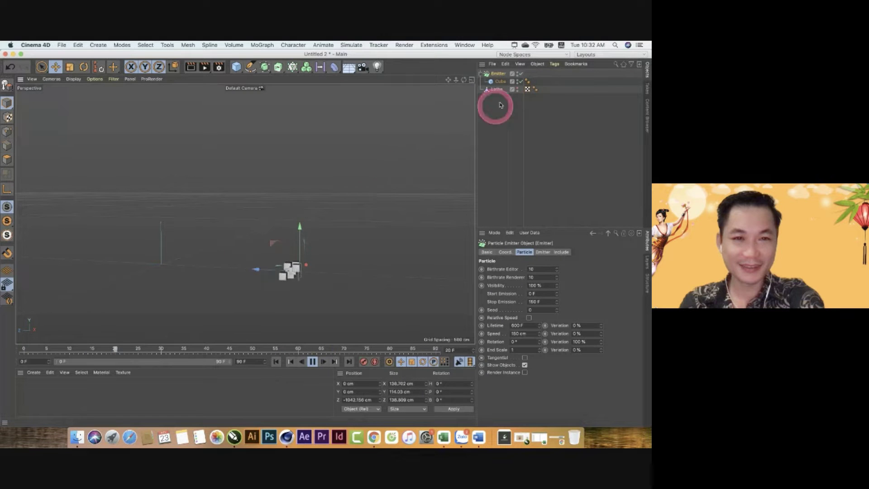
pyautogui.click(519, 89)
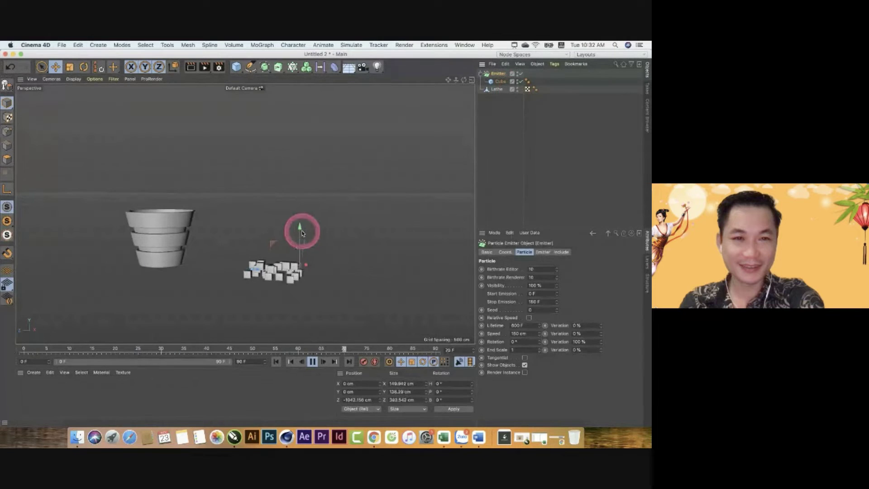
pyautogui.moveTo(300, 228); pyautogui.dragTo(304, 206)
pyautogui.moveTo(308, 195)
pyautogui.keyDown('alt'); pyautogui.mouseDown()
pyautogui.moveTo(197, 274)
pyautogui.moveTo(240, 280)
pyautogui.mouseUp(); pyautogui.keyUp('alt')
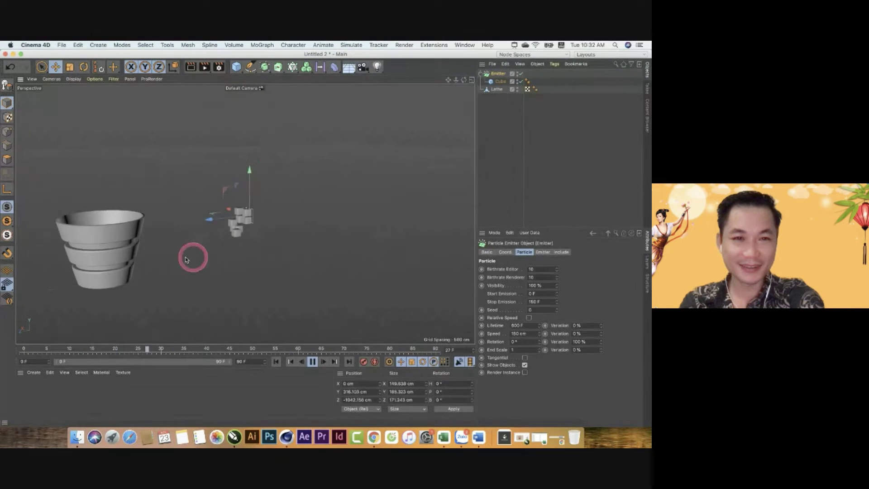
pyautogui.moveTo(186, 259)
pyautogui.keyDown('alt'); pyautogui.mouseDown()
pyautogui.moveTo(197, 195)
pyautogui.moveTo(171, 247)
pyautogui.moveTo(135, 226)
pyautogui.mouseUp(); pyautogui.keyUp('alt')
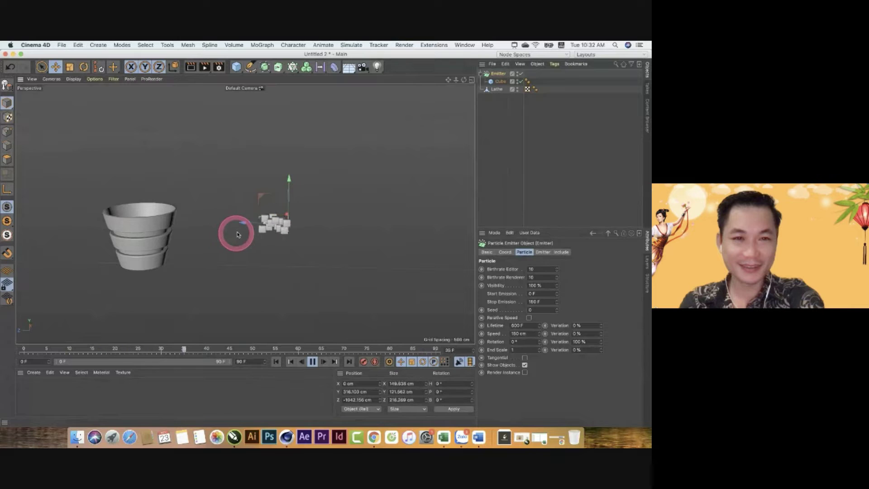
pyautogui.click(153, 235)
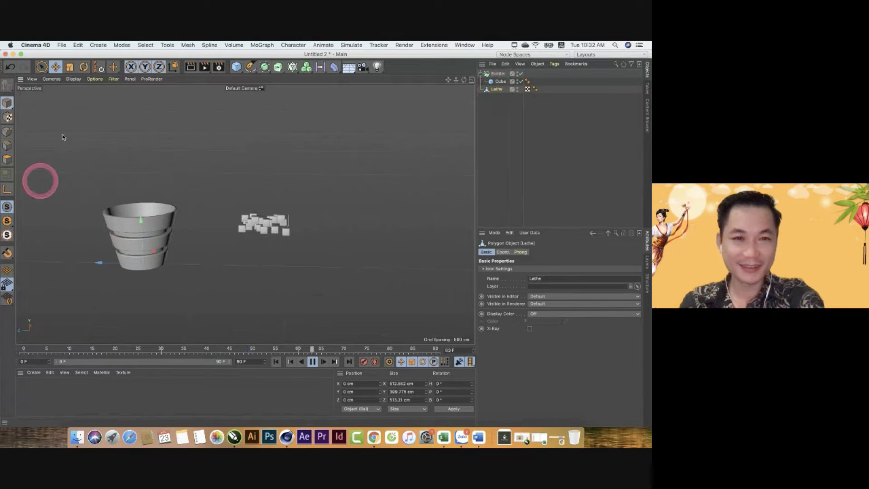
pyautogui.click(71, 67)
pyautogui.click(163, 209)
pyautogui.moveTo(150, 234); pyautogui.dragTo(144, 240)
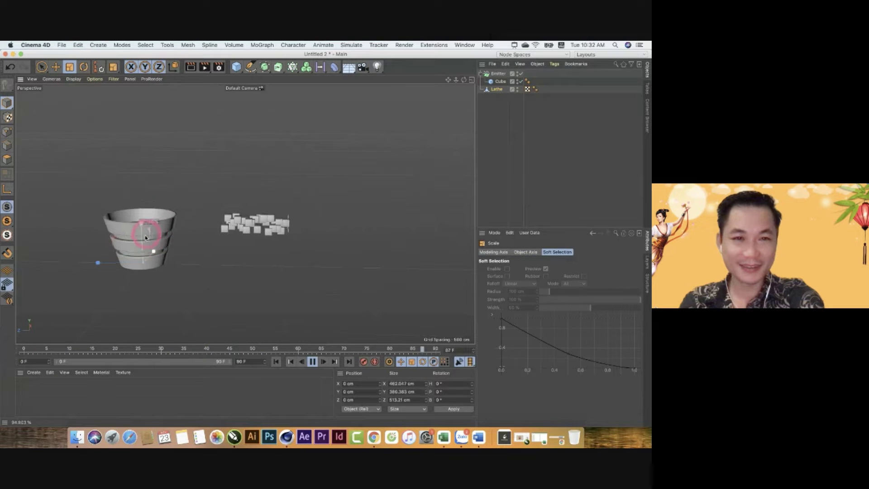
pyautogui.hotkey('ctrl', 'z')
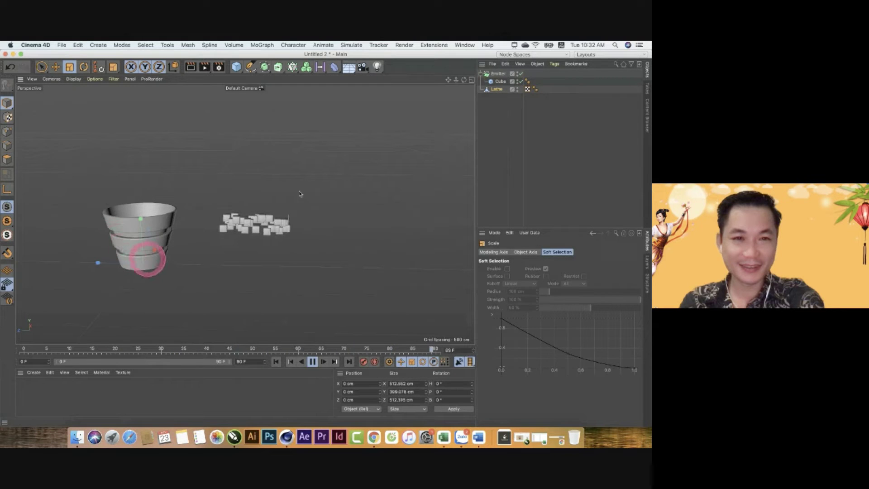
pyautogui.click(521, 251)
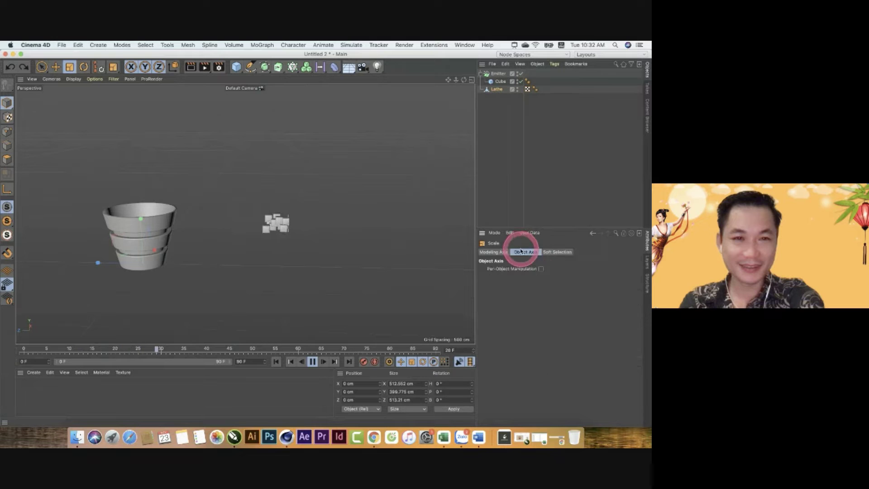
pyautogui.click(498, 90)
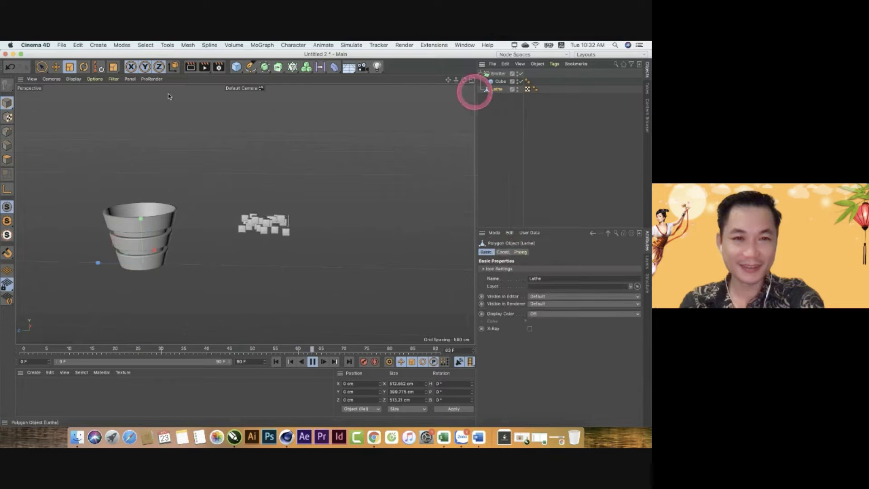
pyautogui.moveTo(77, 206)
pyautogui.keyDown('ctrl'); pyautogui.mouseDown()
pyautogui.moveTo(132, 224)
pyautogui.moveTo(44, 188)
pyautogui.mouseUp(); pyautogui.keyUp('ctrl')
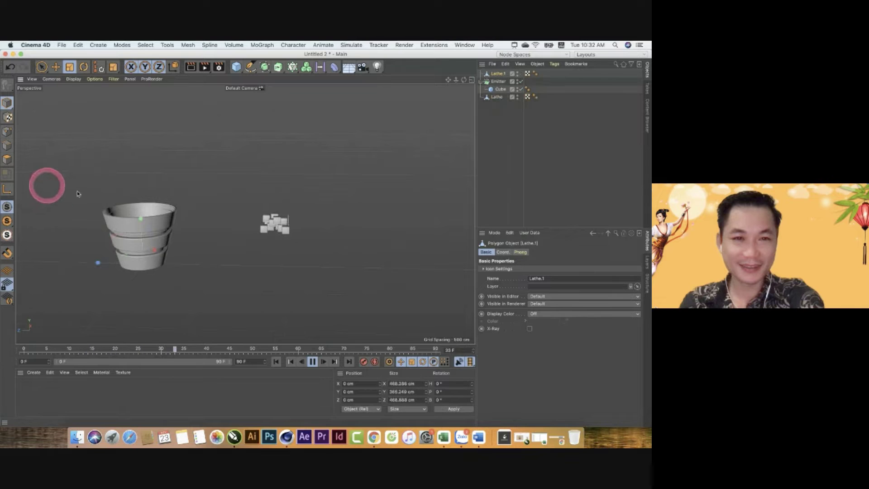
pyautogui.moveTo(148, 234)
pyautogui.mouseDown()
pyautogui.moveTo(141, 240)
pyautogui.moveTo(156, 247)
pyautogui.mouseUp()
pyautogui.hotkey('ctrl', 'z')
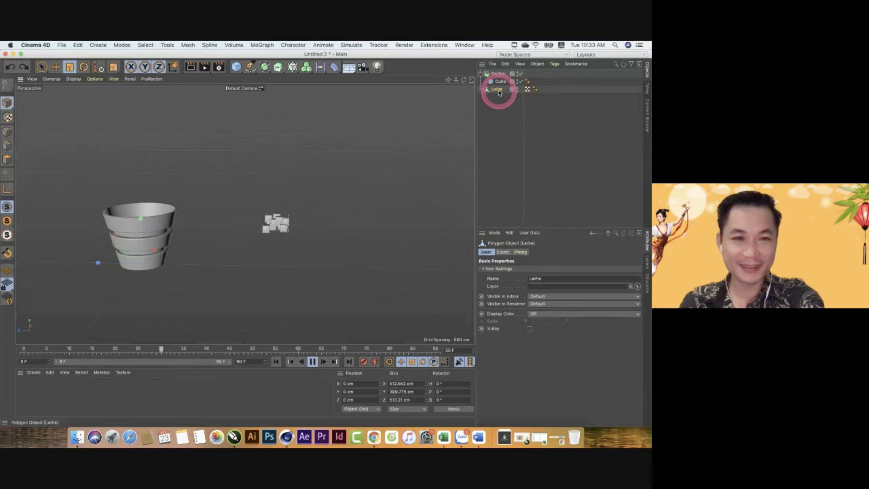
# - Undo the S.X change and scale the bucket to about 45%, roughly 234 cm wide
pyautogui.click(508, 253)
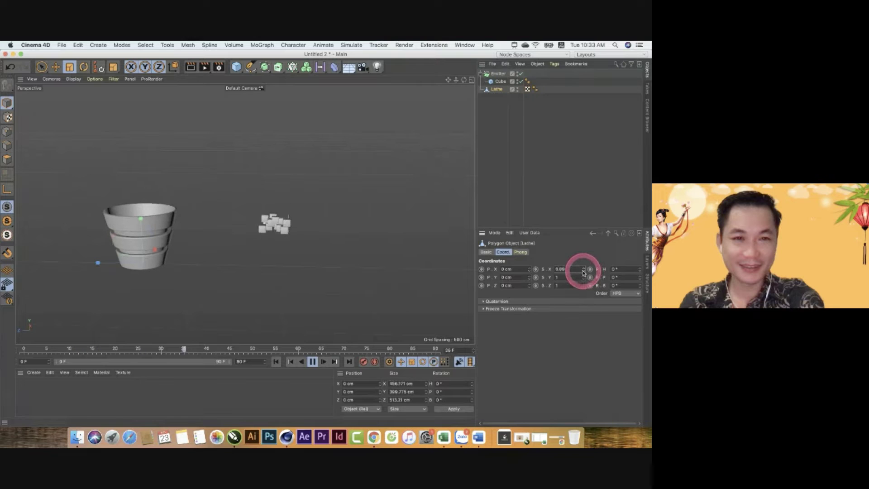
pyautogui.press('super+z')
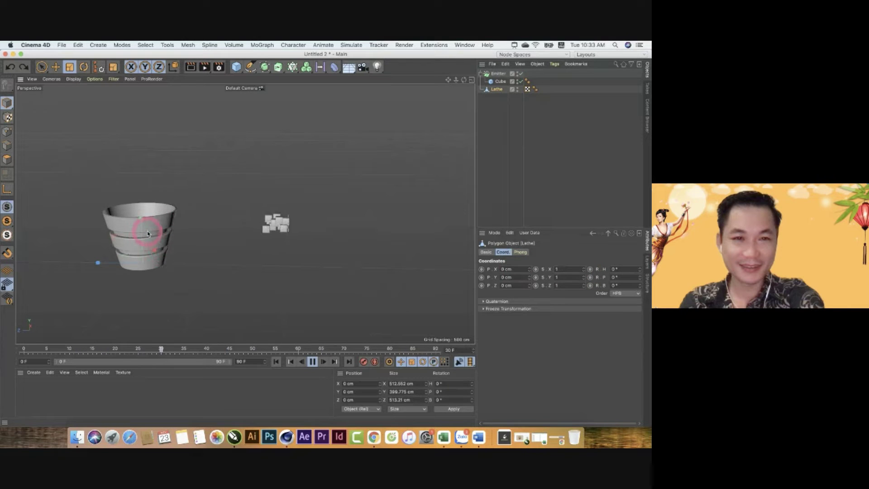
pyautogui.moveTo(143, 238); pyautogui.dragTo(69, 285)
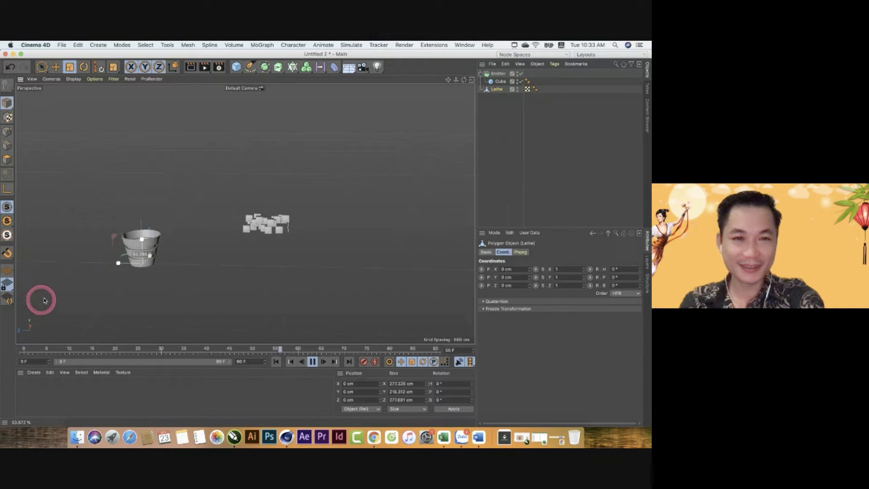
pyautogui.moveTo(45, 301)
pyautogui.mouseDown()
pyautogui.moveTo(60, 291)
pyautogui.moveTo(25, 313)
pyautogui.mouseUp()
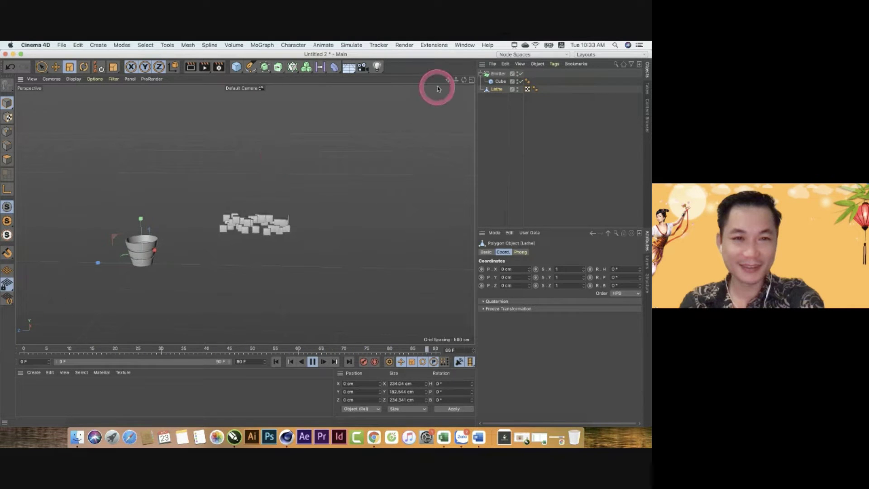
pyautogui.moveTo(447, 83); pyautogui.dragTo(392, 208)
pyautogui.moveTo(450, 82)
pyautogui.mouseDown()
pyautogui.moveTo(330, 208)
pyautogui.moveTo(331, 171)
pyautogui.moveTo(311, 202)
pyautogui.moveTo(318, 187)
pyautogui.mouseUp()
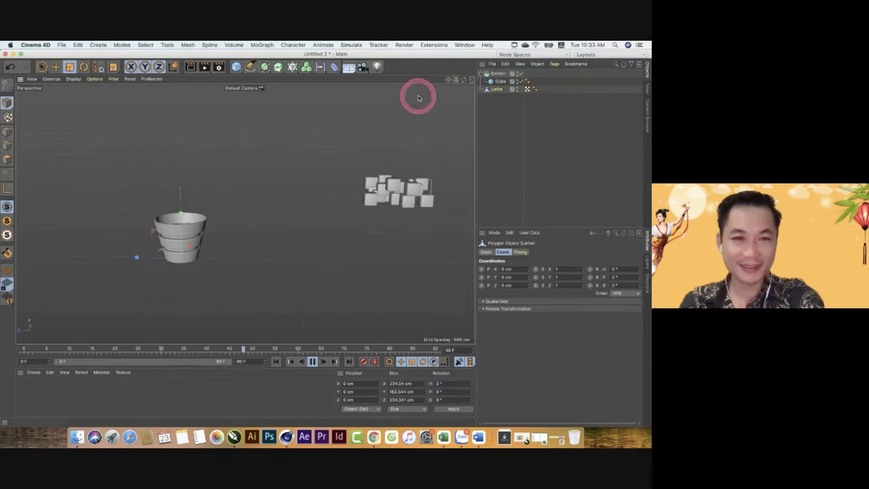
pyautogui.moveTo(227, 239)
pyautogui.keyDown('alt'); pyautogui.mouseDown()
pyautogui.moveTo(218, 266)
pyautogui.moveTo(225, 263)
pyautogui.moveTo(187, 217)
pyautogui.mouseUp(); pyautogui.keyUp('alt')
pyautogui.click(55, 66)
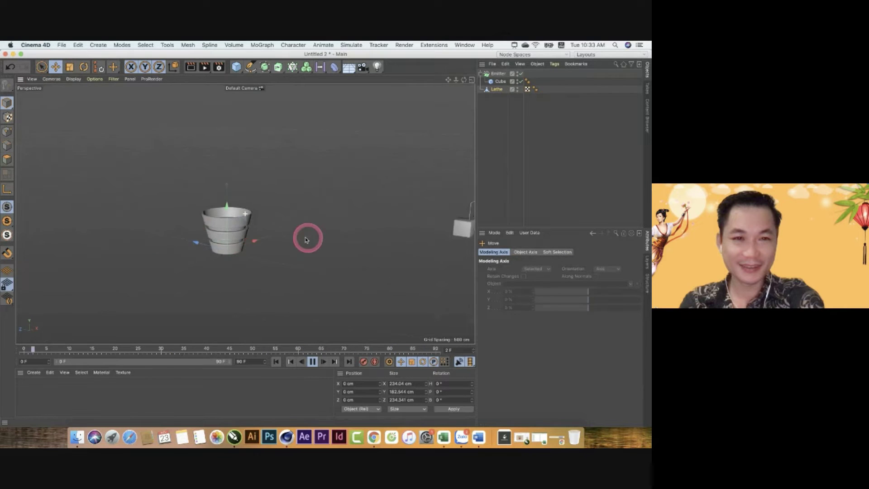
# - Move the Emitter left to X −54.516 cm and open its Particle settings
pyautogui.keyDown('alt'); pyautogui.moveTo(306, 236); pyautogui.dragTo(231, 239); pyautogui.keyUp('alt')
pyautogui.click(500, 73)
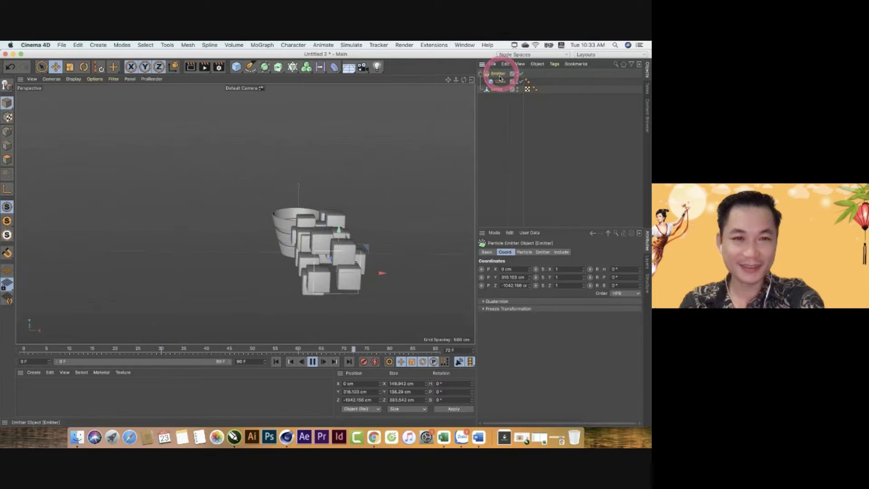
pyautogui.moveTo(378, 275)
pyautogui.mouseDown()
pyautogui.moveTo(330, 254)
pyautogui.moveTo(311, 212)
pyautogui.moveTo(337, 283)
pyautogui.moveTo(317, 268)
pyautogui.mouseUp()
pyautogui.keyDown('alt'); pyautogui.moveTo(377, 165); pyautogui.dragTo(241, 271); pyautogui.keyUp('alt')
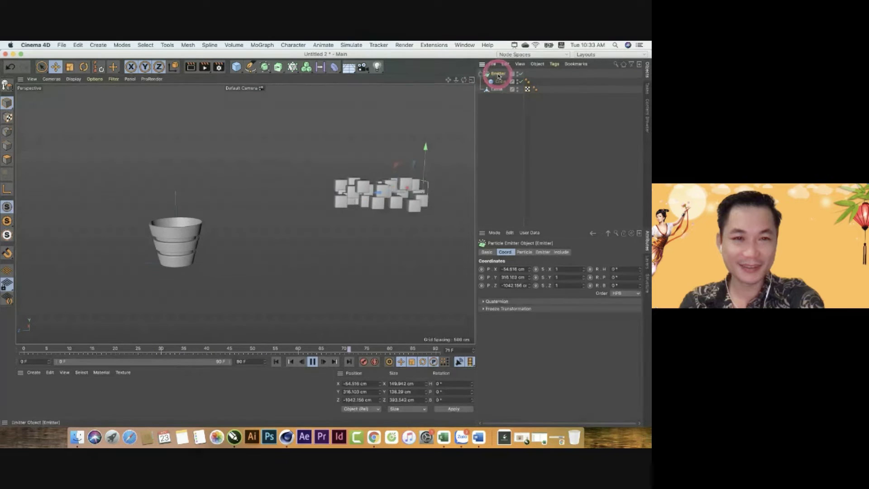
pyautogui.click(524, 253)
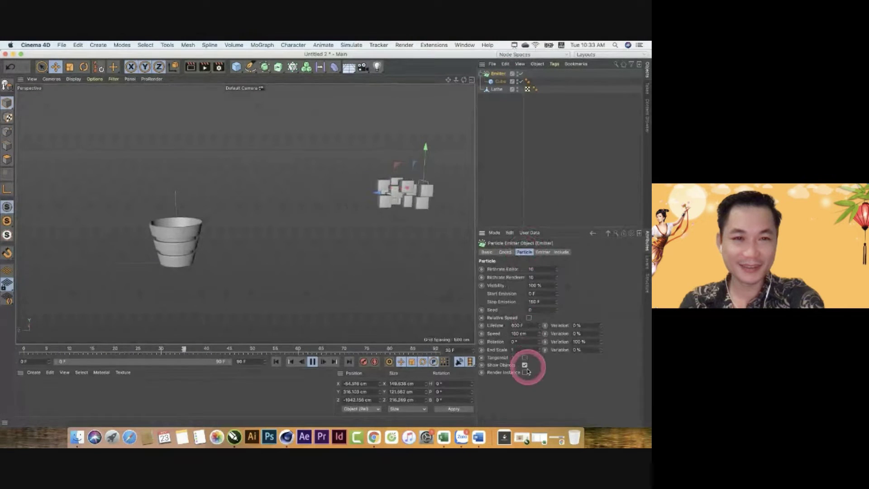
pyautogui.click(536, 302)
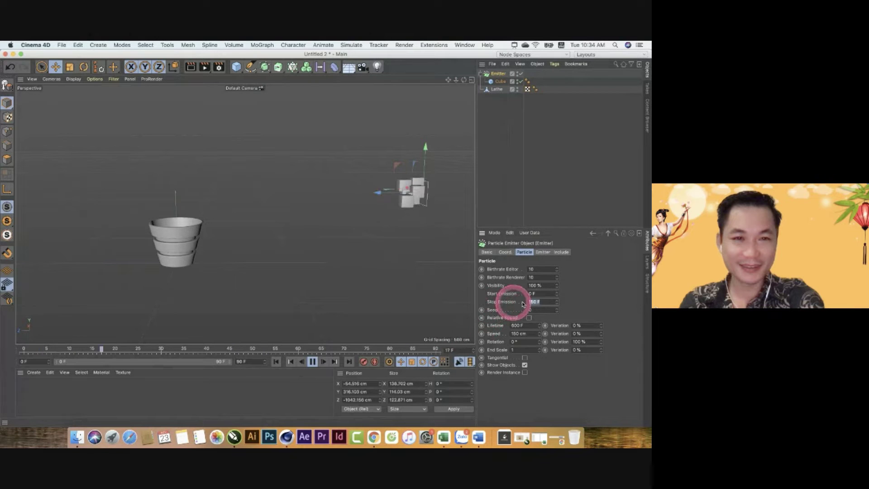
# - Extend the scene end frame and the preview range from 90 to 300 F
pyautogui.click(248, 364)
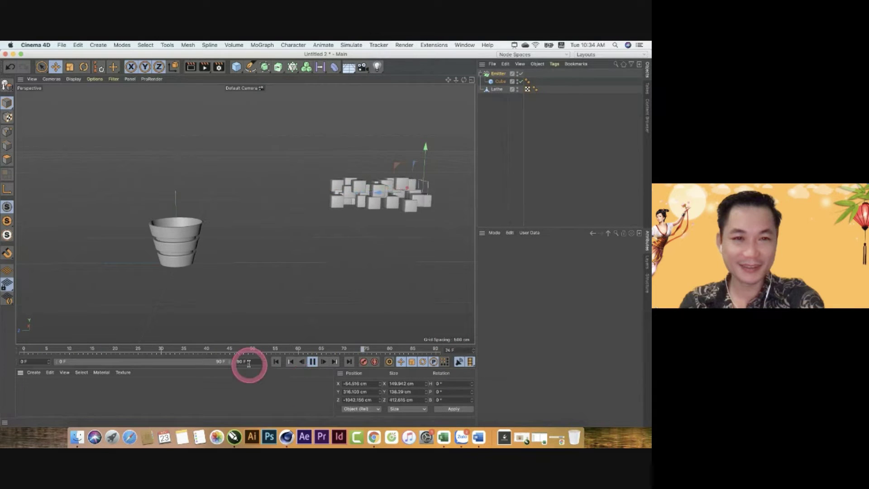
pyautogui.moveTo(248, 364); pyautogui.dragTo(204, 366)
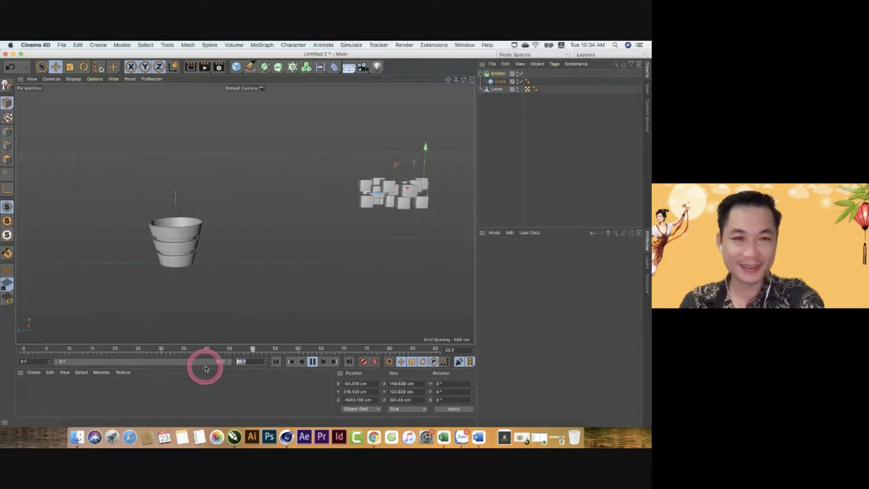
pyautogui.write('300')
pyautogui.press('Return')
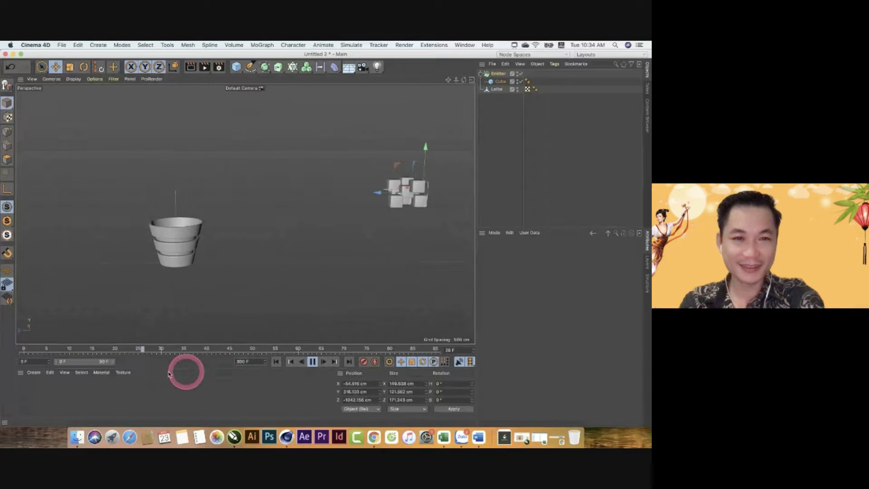
pyautogui.moveTo(114, 361); pyautogui.dragTo(218, 362)
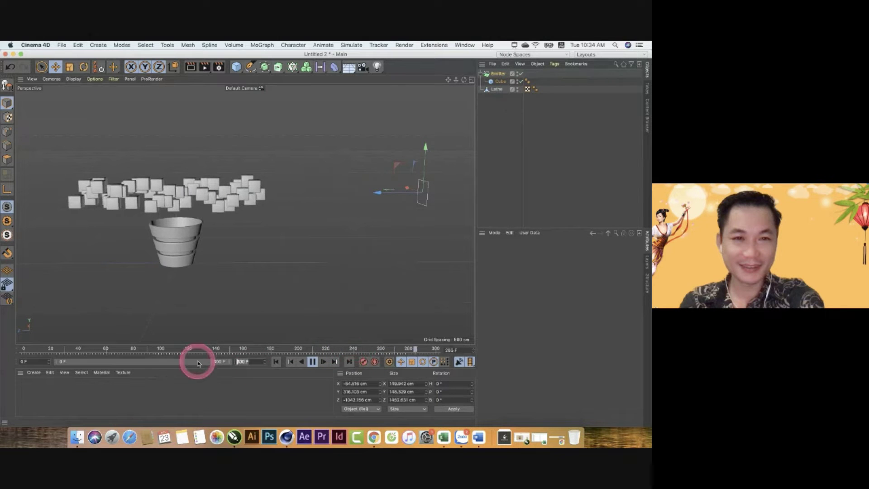
pyautogui.click(500, 73)
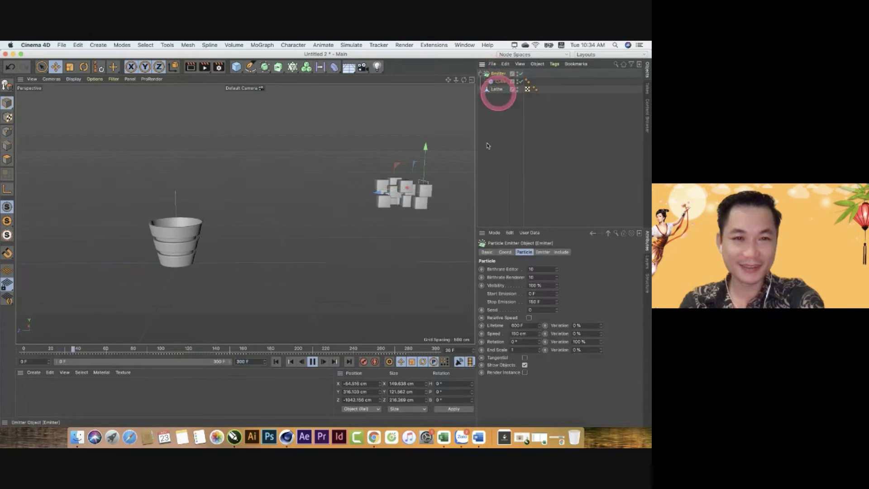
# - Set Stop Emission to 250 F and Speed to 500 cm, then lower the Emitter to bucket level
pyautogui.click(539, 302)
pyautogui.write('250')
pyautogui.press('Return')
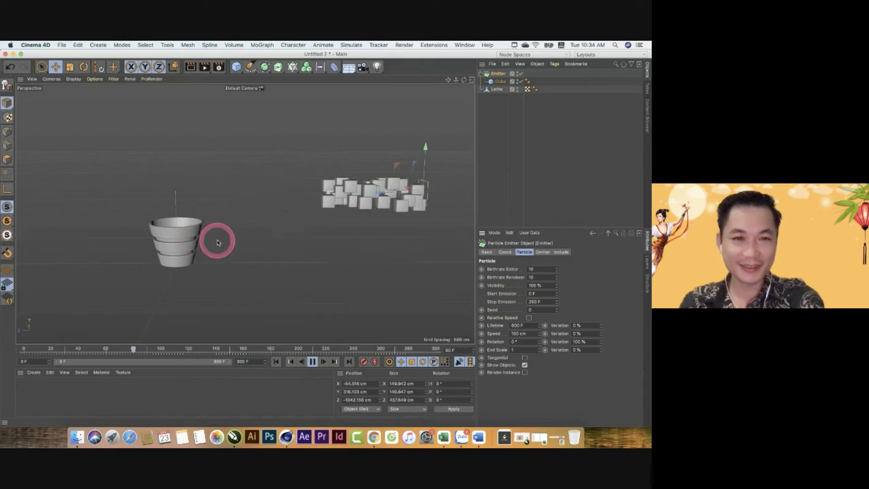
pyautogui.doubleClick(520, 334)
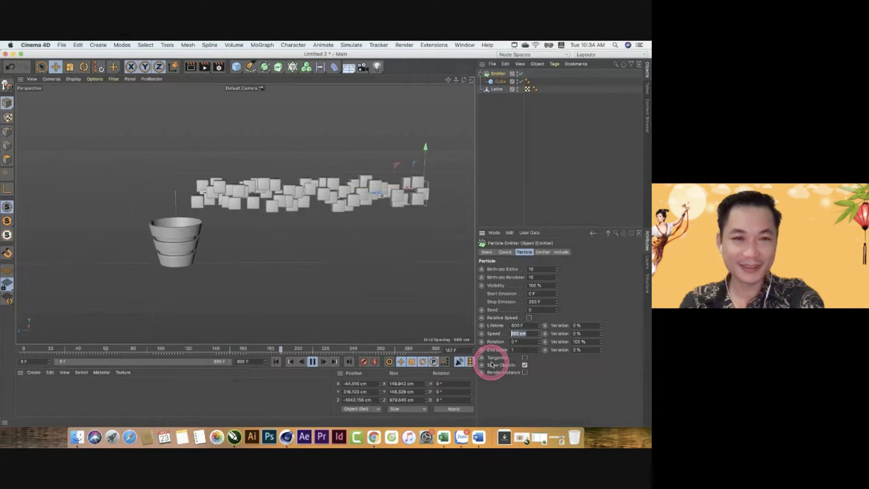
pyautogui.write('500')
pyautogui.press('Return')
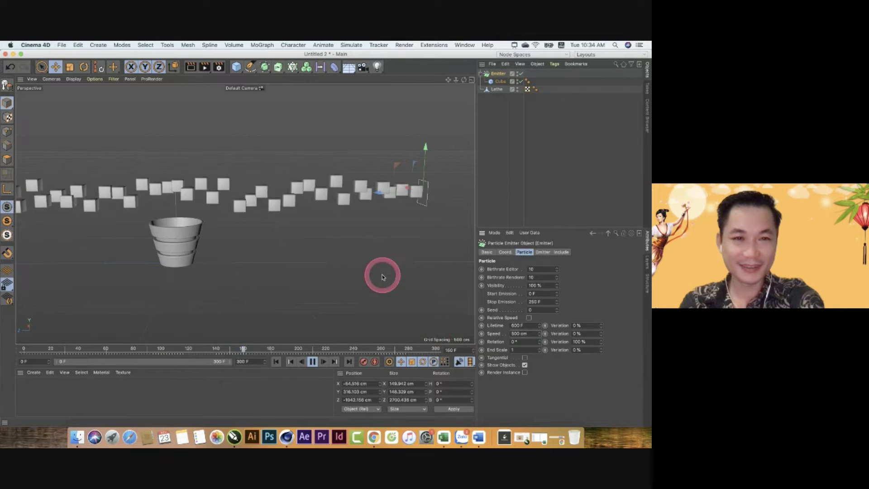
pyautogui.scroll(-3, 317, 272)
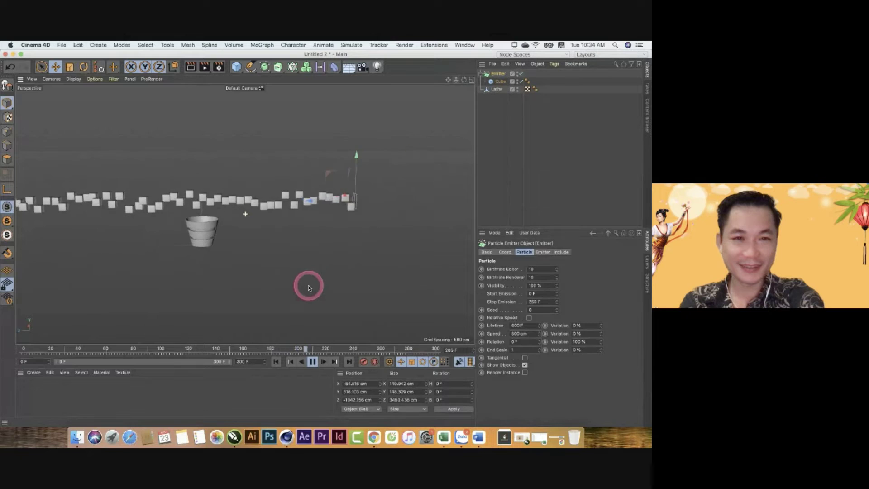
pyautogui.moveTo(291, 200); pyautogui.dragTo(326, 208)
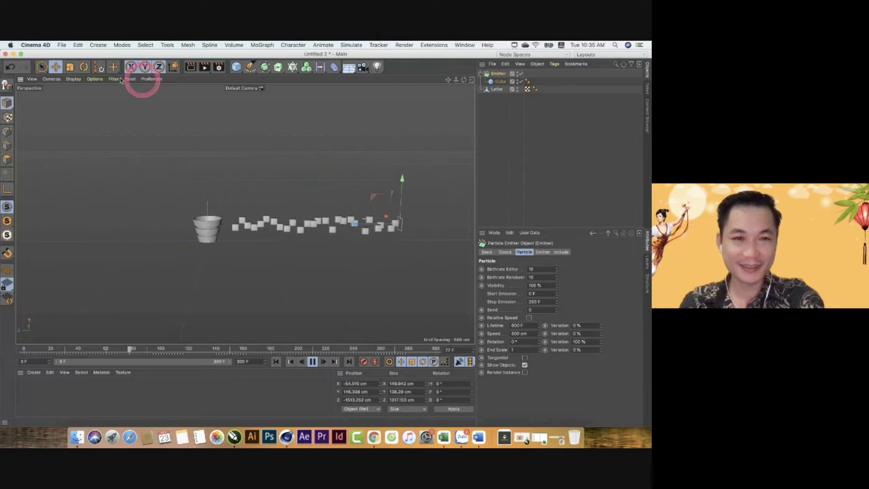
# - Rotate the Emitter's pitch upward to about 21.7°
pyautogui.click(82, 72)
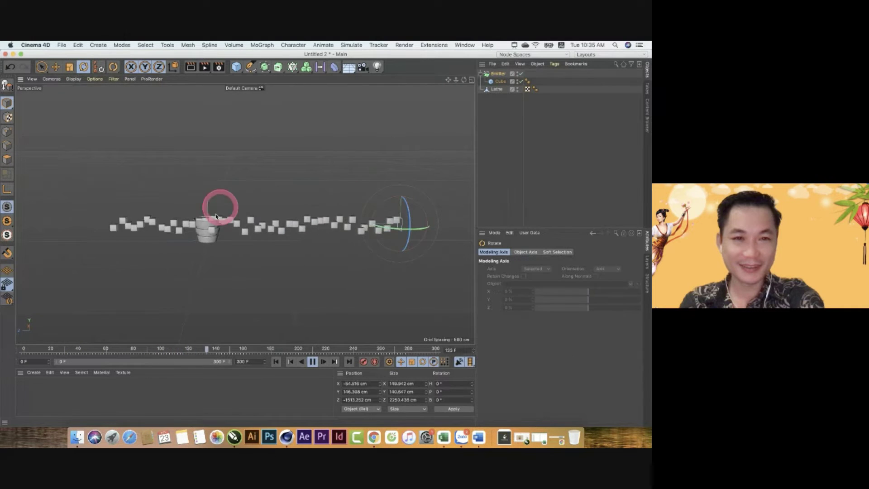
pyautogui.moveTo(383, 219); pyautogui.dragTo(380, 207)
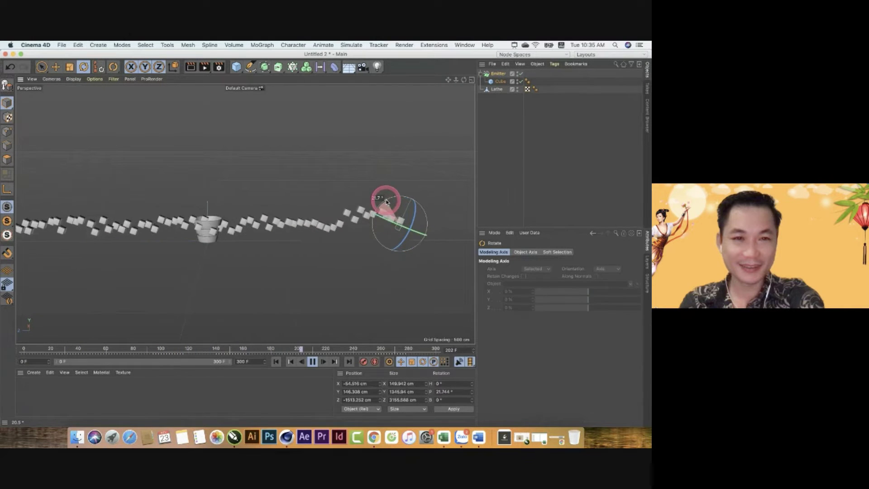
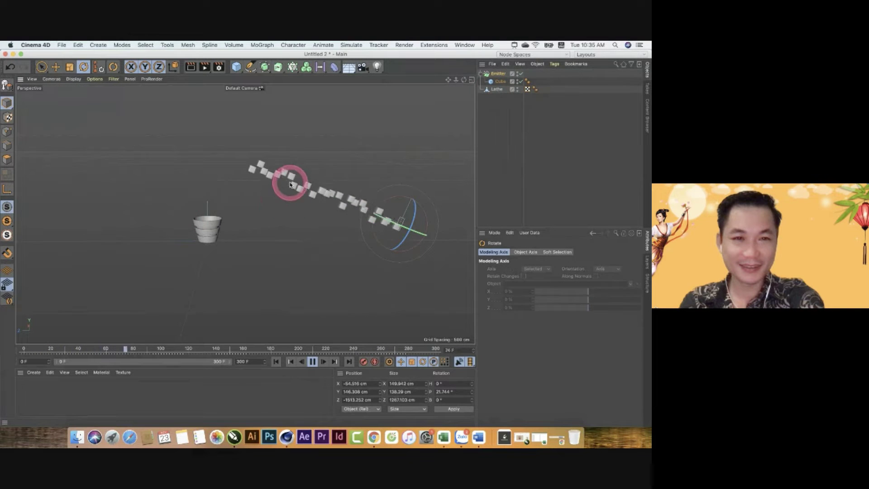
# - Add a Rigid Body simulation tag to the emitted Cube so it falls under gravity
pyautogui.click(500, 75)
pyautogui.rightClick(501, 82)
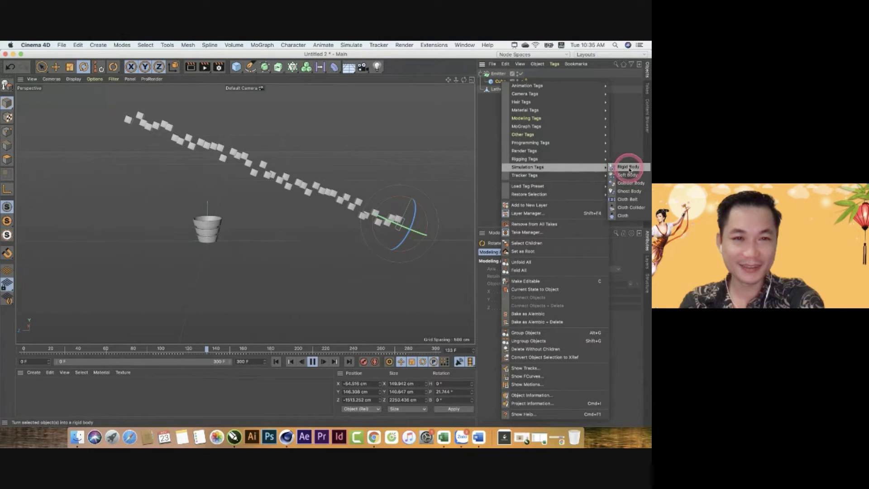
pyautogui.click(628, 167)
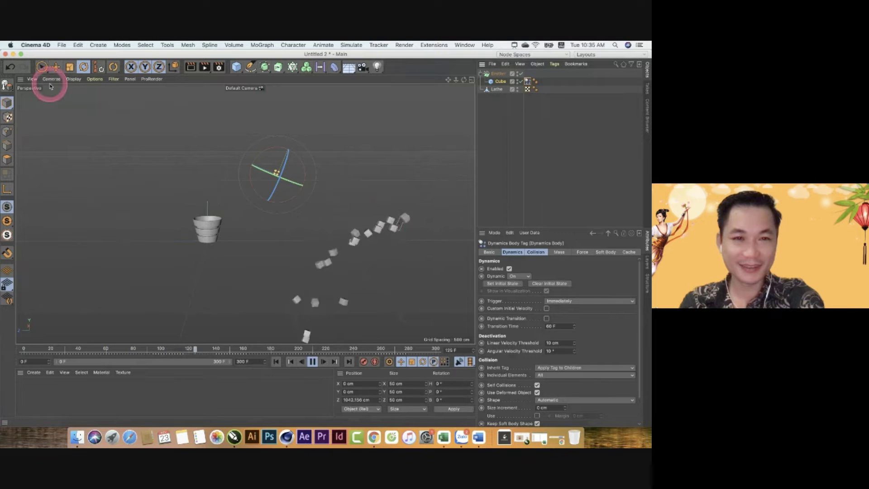
# - Move the Emitter up and back toward the bucket, undoing the first misplaced move
pyautogui.click(56, 67)
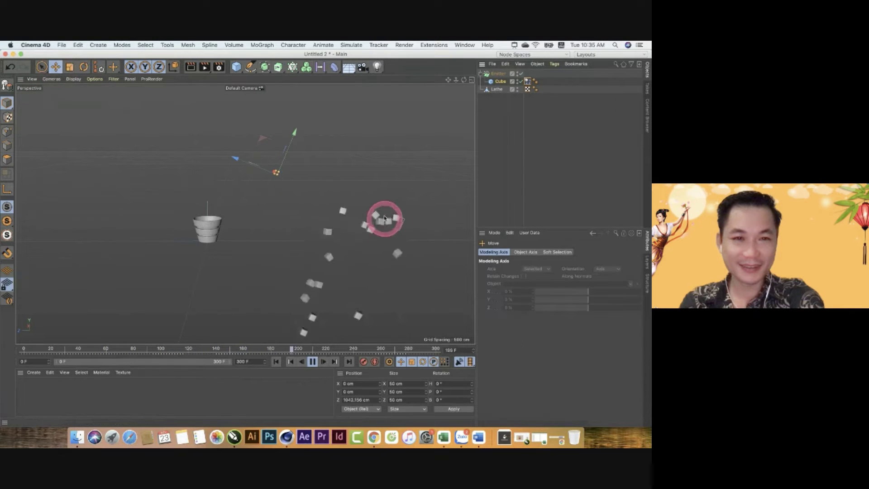
pyautogui.moveTo(235, 159); pyautogui.dragTo(218, 151)
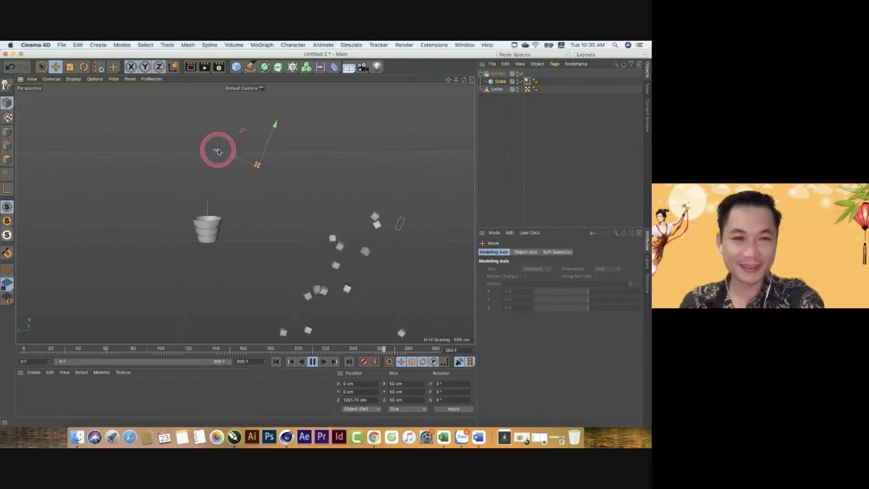
pyautogui.hotkey('ctrl', 'z')
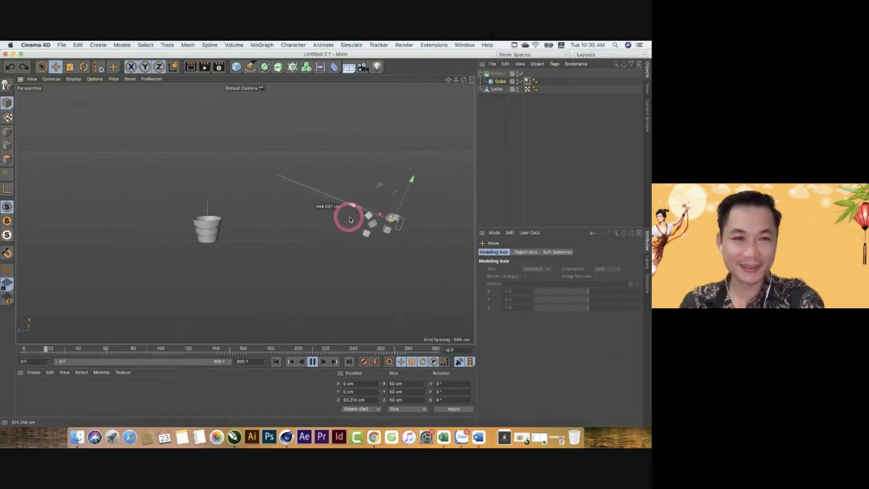
pyautogui.click(498, 73)
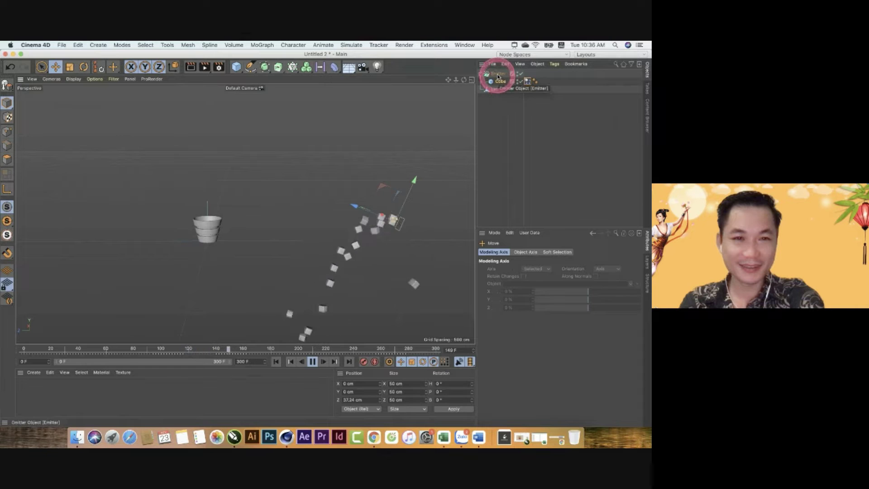
pyautogui.moveTo(358, 211)
pyautogui.mouseDown()
pyautogui.moveTo(370, 163)
pyautogui.moveTo(355, 166)
pyautogui.moveTo(304, 236)
pyautogui.mouseUp()
pyautogui.moveTo(456, 80); pyautogui.dragTo(334, 189)
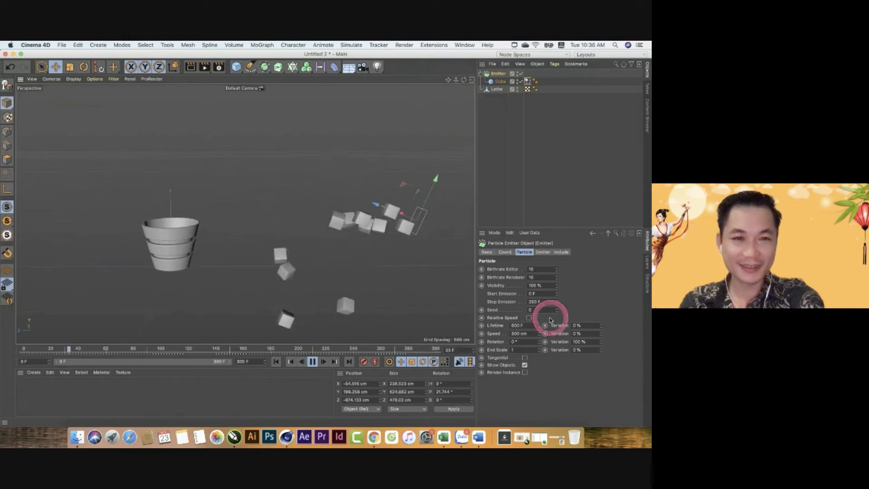
# - Set the emitter's particle Speed to 800 cm
pyautogui.click(519, 331)
pyautogui.moveTo(520, 333); pyautogui.dragTo(476, 343)
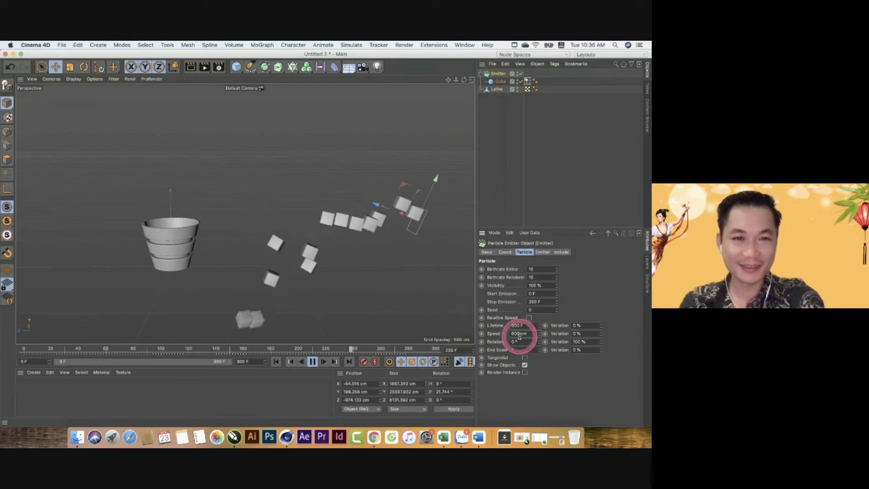
pyautogui.moveTo(518, 334); pyautogui.dragTo(446, 335)
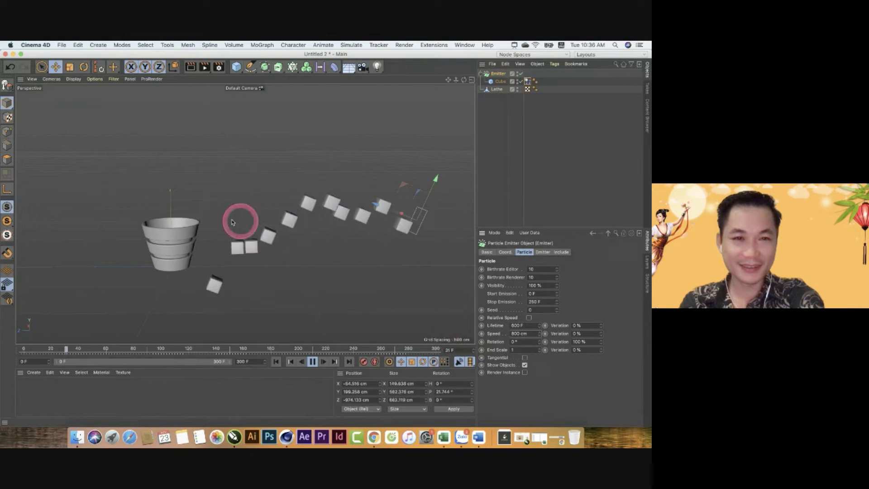
# - Nudge the emitter up and back, checking the cube stream from several view angles
pyautogui.moveTo(404, 207)
pyautogui.mouseDown()
pyautogui.moveTo(359, 189)
pyautogui.moveTo(411, 186)
pyautogui.moveTo(424, 161)
pyautogui.moveTo(369, 188)
pyautogui.moveTo(320, 169)
pyautogui.moveTo(327, 193)
pyautogui.mouseUp()
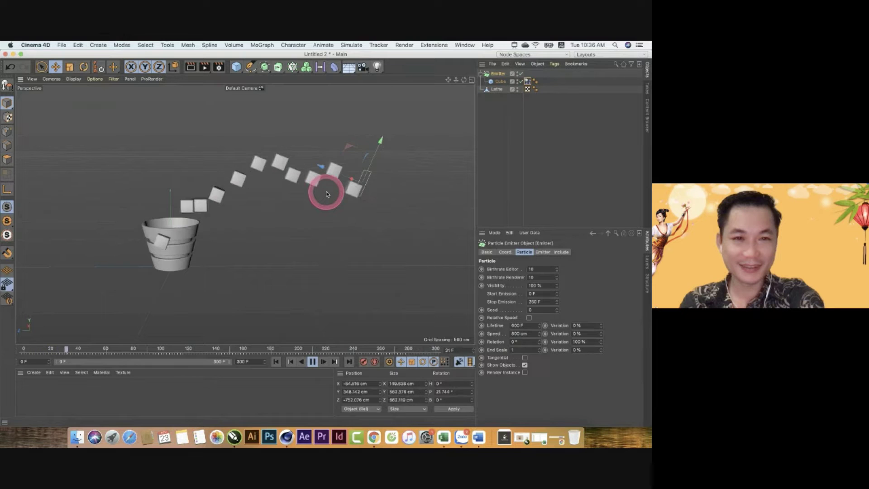
pyautogui.moveTo(201, 256)
pyautogui.keyDown('alt'); pyautogui.mouseDown()
pyautogui.moveTo(317, 249)
pyautogui.moveTo(123, 175)
pyautogui.mouseUp(); pyautogui.keyUp('alt')
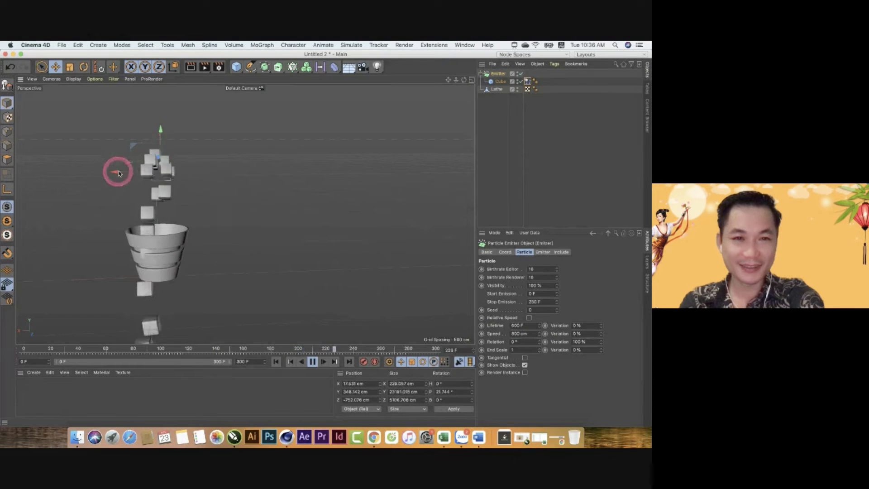
pyautogui.keyDown('alt'); pyautogui.moveTo(252, 233); pyautogui.dragTo(99, 235); pyautogui.keyUp('alt')
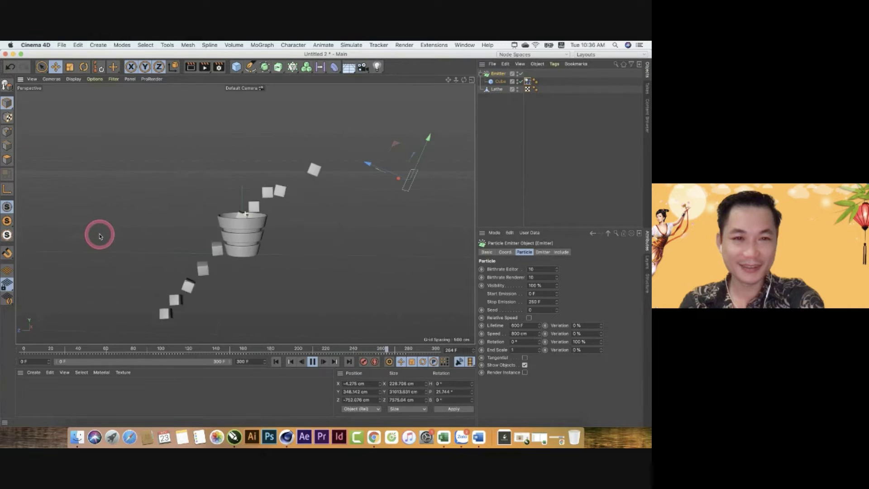
pyautogui.moveTo(368, 166)
pyautogui.mouseDown()
pyautogui.moveTo(372, 161)
pyautogui.moveTo(366, 180)
pyautogui.mouseUp()
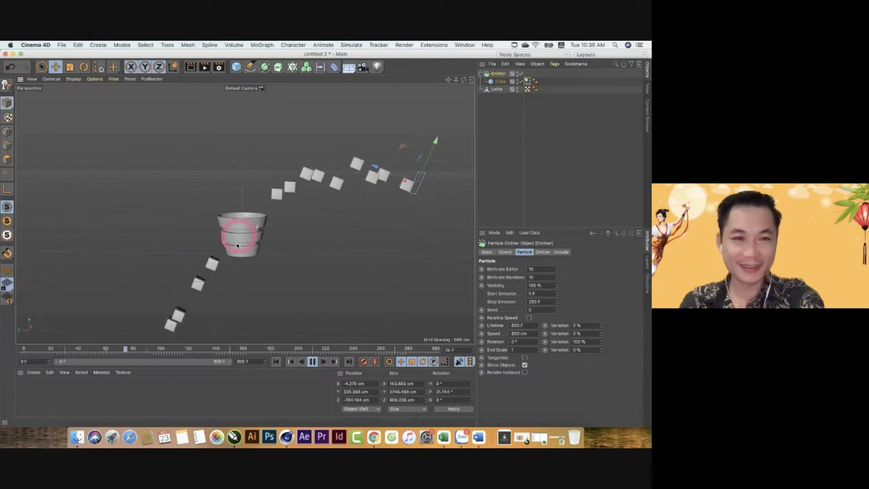
pyautogui.moveTo(223, 237)
pyautogui.keyDown('alt'); pyautogui.mouseDown()
pyautogui.moveTo(323, 277)
pyautogui.moveTo(249, 258)
pyautogui.mouseUp(); pyautogui.keyUp('alt')
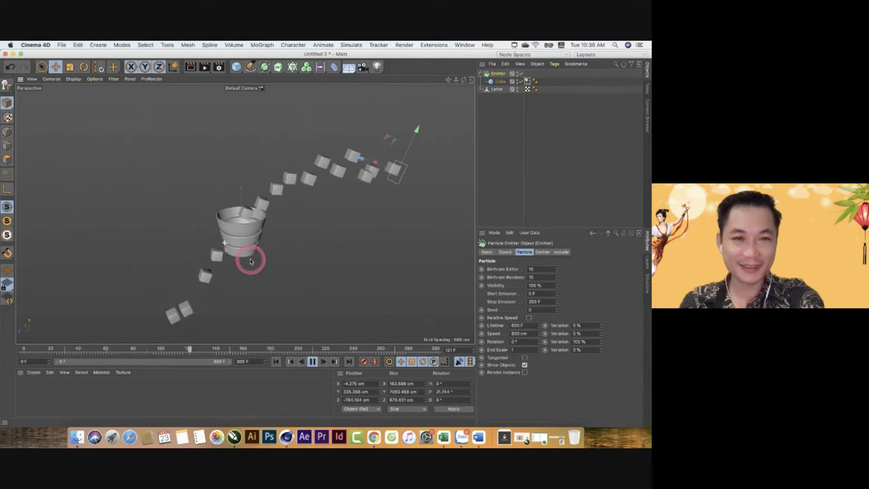
pyautogui.moveTo(455, 81)
pyautogui.mouseDown()
pyautogui.moveTo(329, 212)
pyautogui.moveTo(326, 194)
pyautogui.moveTo(317, 249)
pyautogui.moveTo(235, 242)
pyautogui.moveTo(247, 232)
pyautogui.mouseUp()
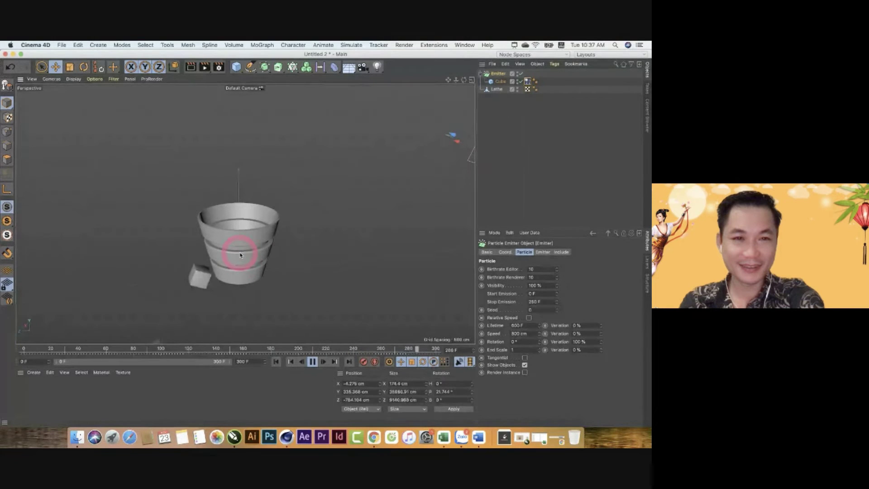
# - Add a Collider Body tag to the Lathe bucket and check the cubes piling inside
pyautogui.click(498, 90)
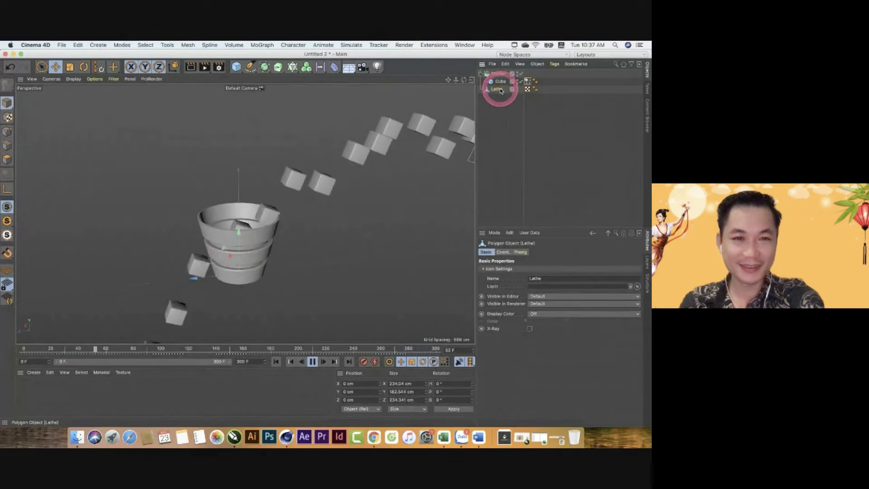
pyautogui.rightClick(498, 90)
pyautogui.click(518, 167)
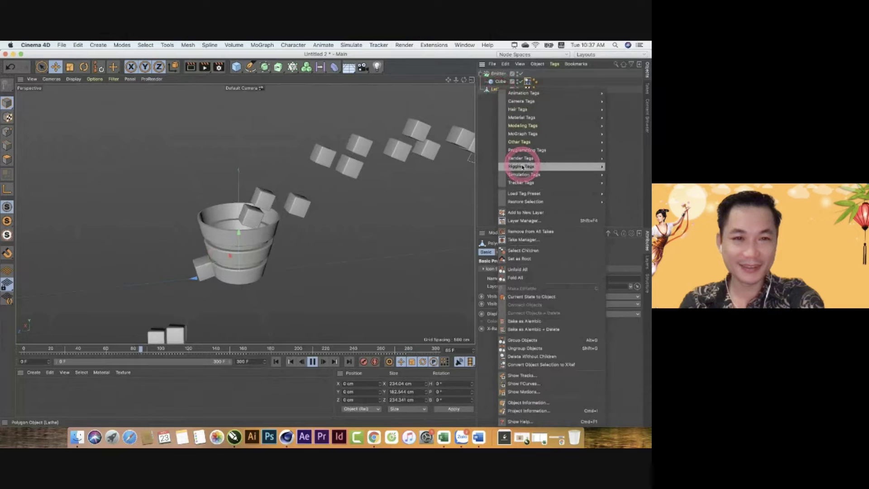
pyautogui.moveTo(524, 174)
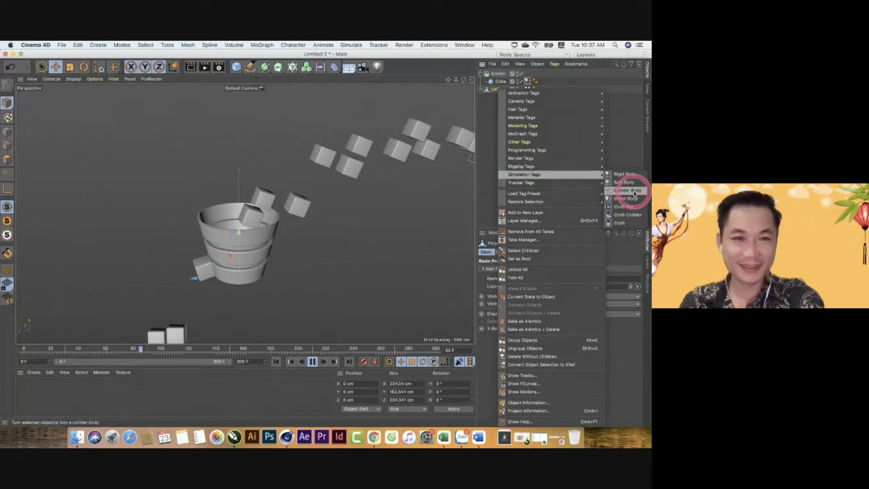
pyautogui.click(634, 194)
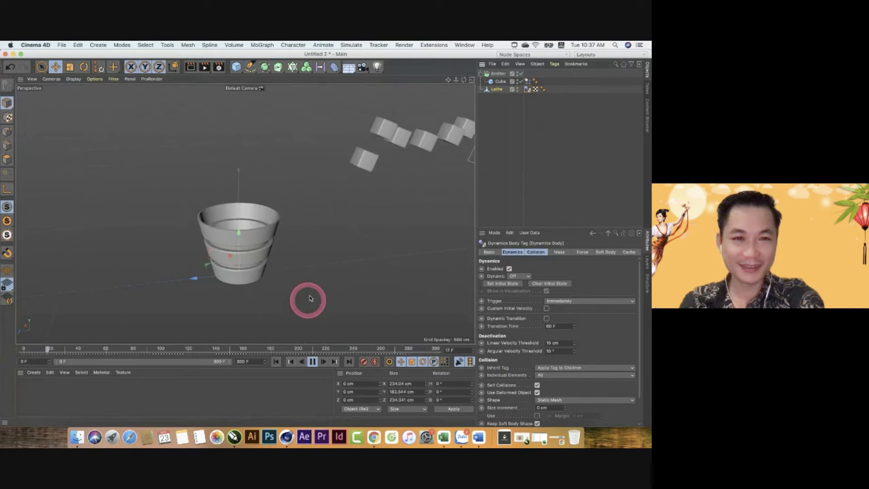
pyautogui.moveTo(455, 80); pyautogui.dragTo(309, 288)
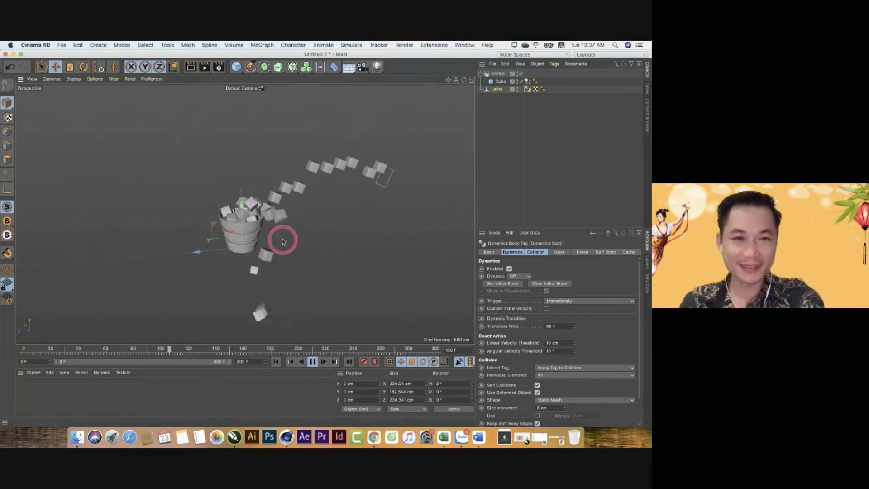
pyautogui.keyDown('alt'); pyautogui.moveTo(282, 242); pyautogui.dragTo(240, 212); pyautogui.keyUp('alt')
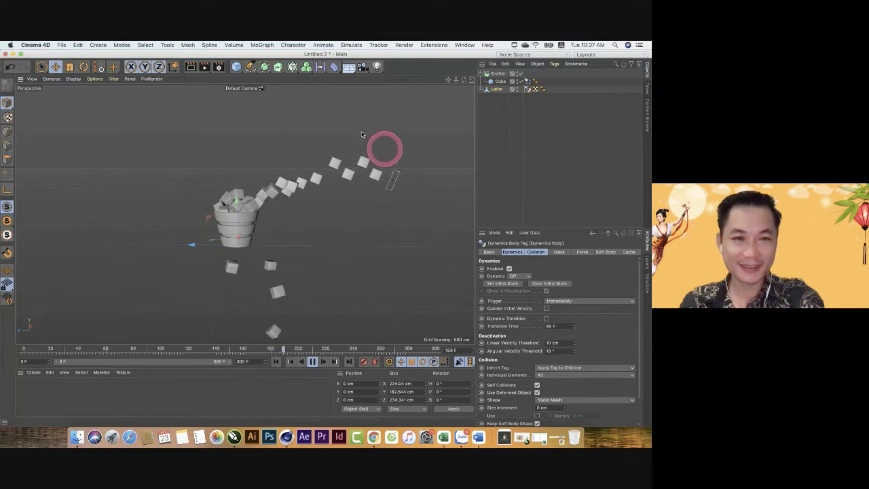
# - Add a Floor, lower it slightly, place it below Lathe, and give it a Collider Body tag
pyautogui.click(350, 68)
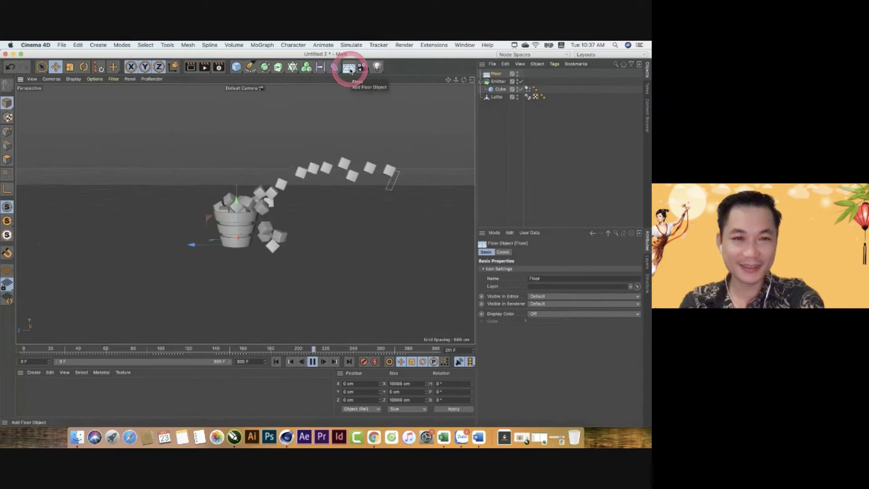
pyautogui.moveTo(233, 199); pyautogui.dragTo(236, 204)
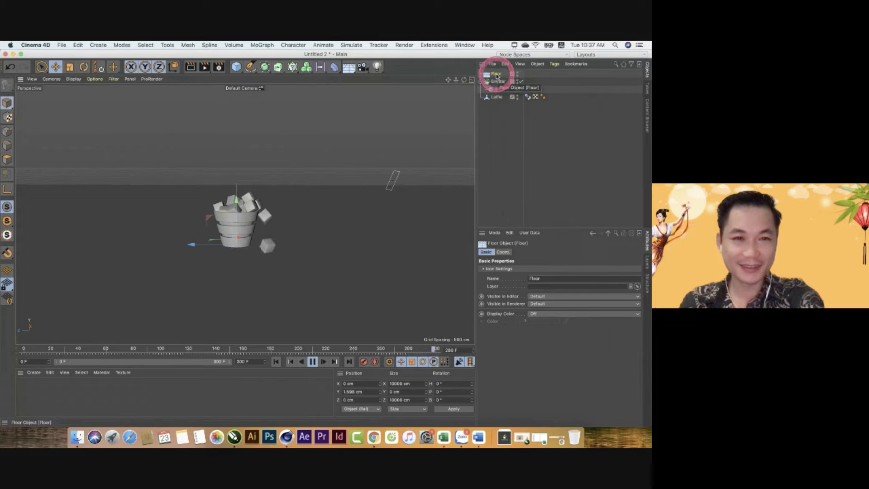
pyautogui.moveTo(495, 74); pyautogui.dragTo(491, 120)
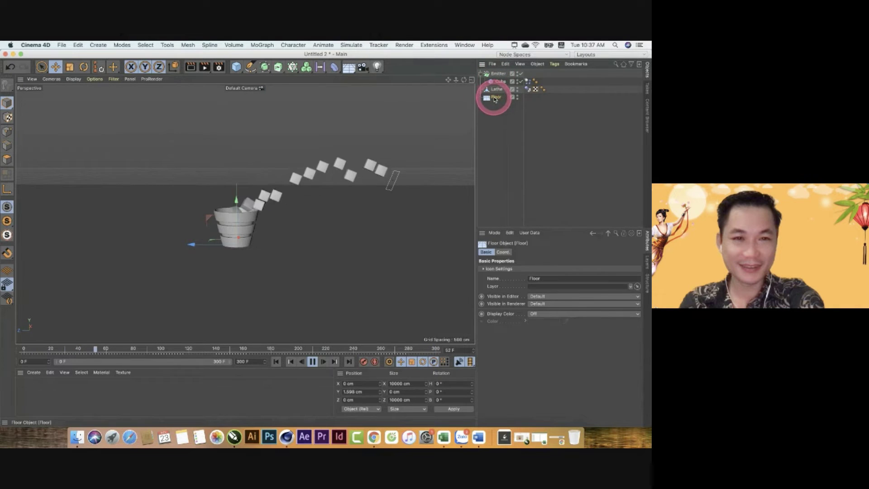
pyautogui.rightClick(495, 100)
pyautogui.moveTo(521, 175)
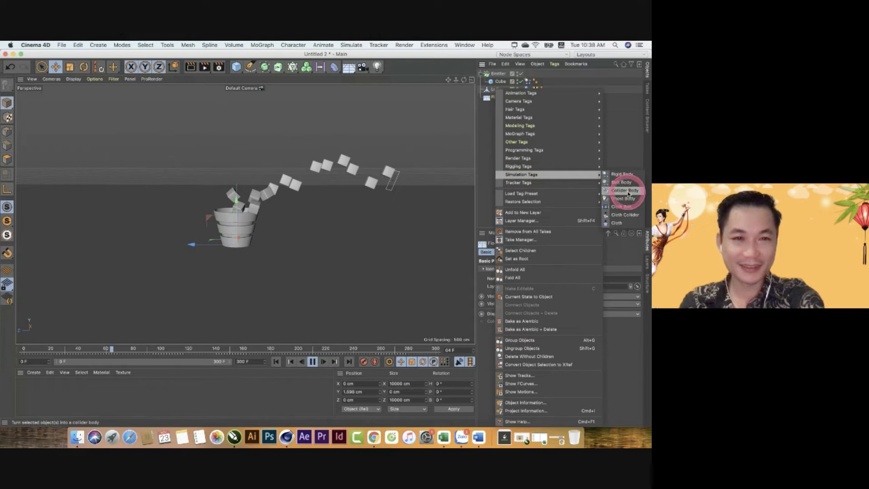
pyautogui.click(628, 193)
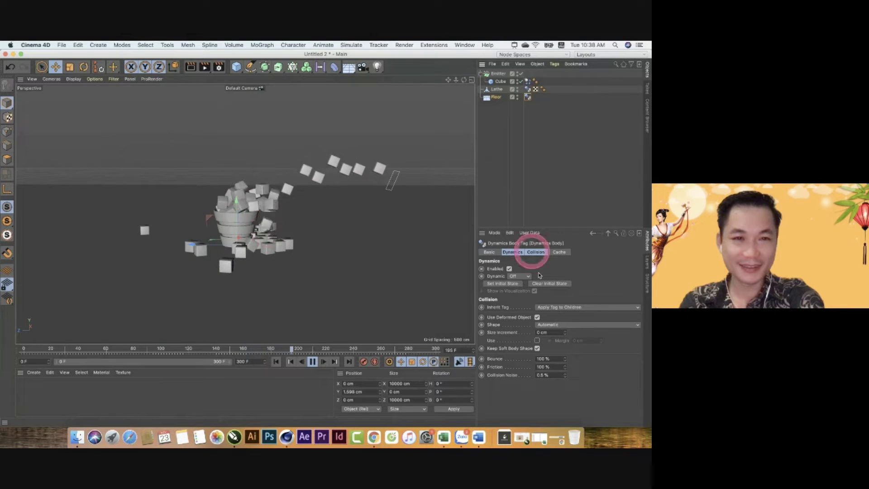
# - Set the emitter's Birthrate to 5 and review the cube heap from a tilted view
pyautogui.click(498, 73)
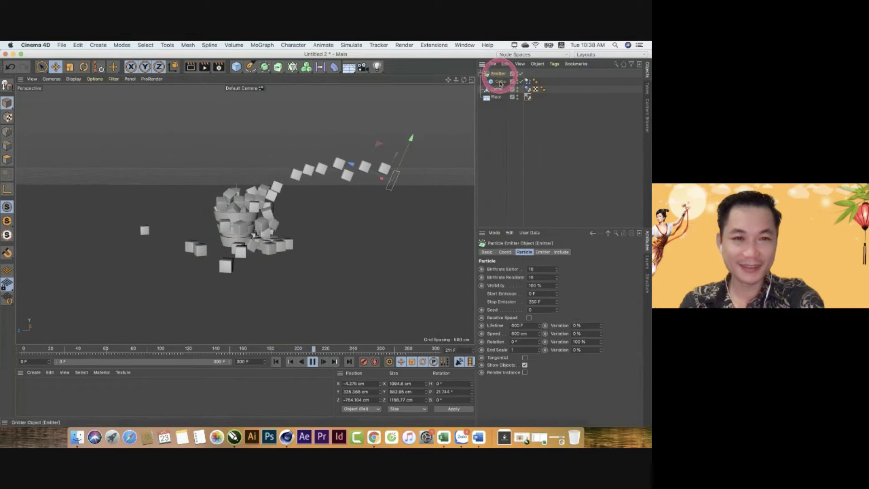
pyautogui.click(538, 269)
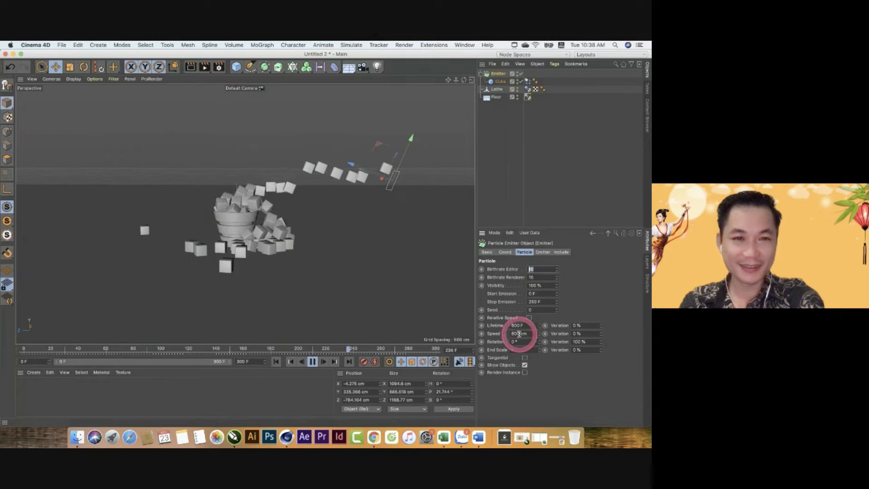
pyautogui.click(231, 196)
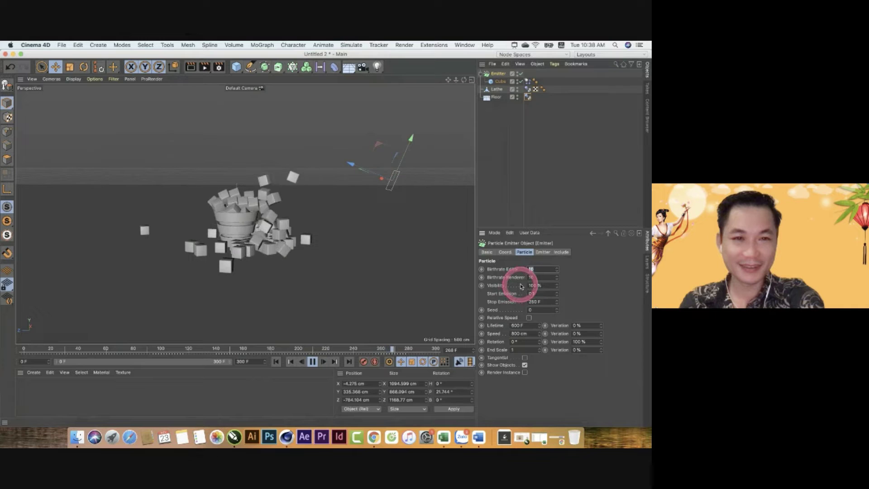
pyautogui.click(535, 270)
pyautogui.write('5')
pyautogui.press('Tab')
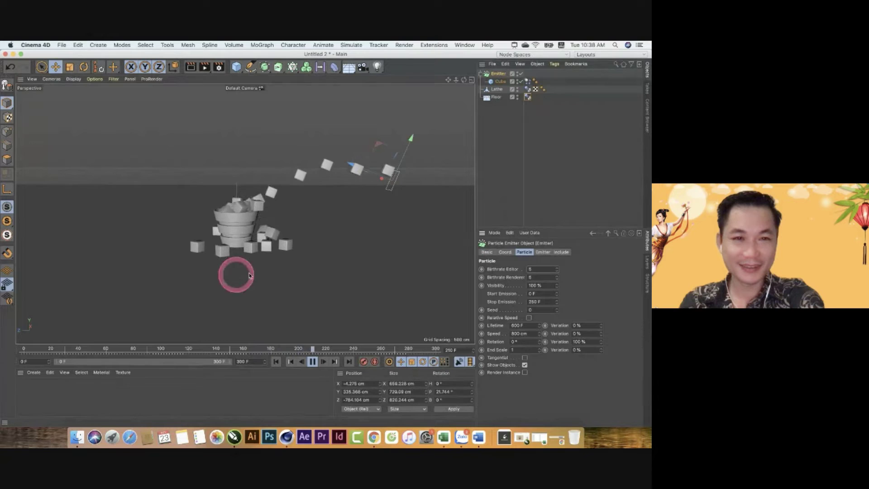
pyautogui.moveTo(235, 279)
pyautogui.mouseDown()
pyautogui.moveTo(324, 285)
pyautogui.moveTo(304, 295)
pyautogui.mouseUp()
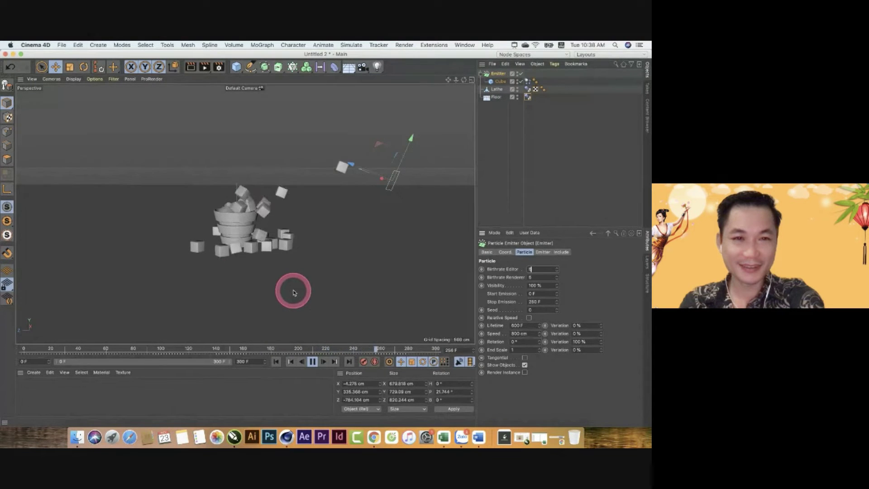
pyautogui.moveTo(293, 293)
pyautogui.keyDown('alt'); pyautogui.mouseDown()
pyautogui.moveTo(292, 286)
pyautogui.moveTo(229, 290)
pyautogui.moveTo(275, 287)
pyautogui.mouseUp(); pyautogui.keyUp('alt')
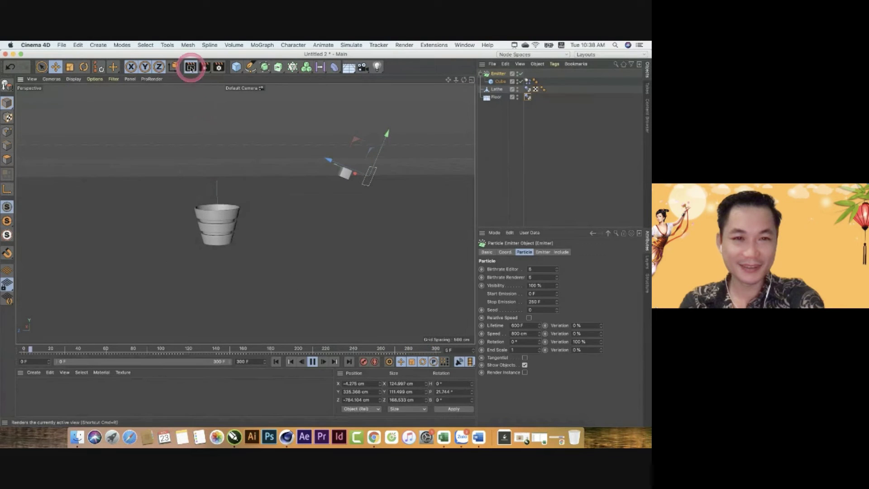
# - Render the view to check, then lower the Floor to Y -2.689 cm beneath the bucket
pyautogui.press('super+r')
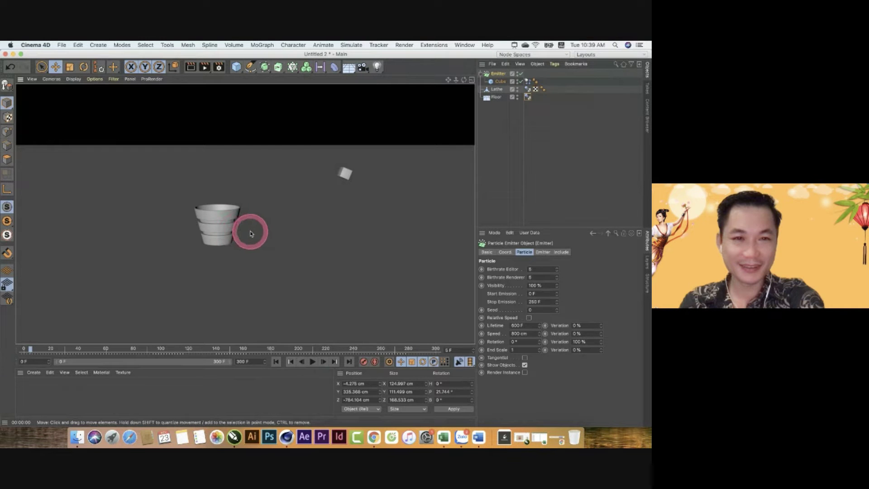
pyautogui.click(264, 233)
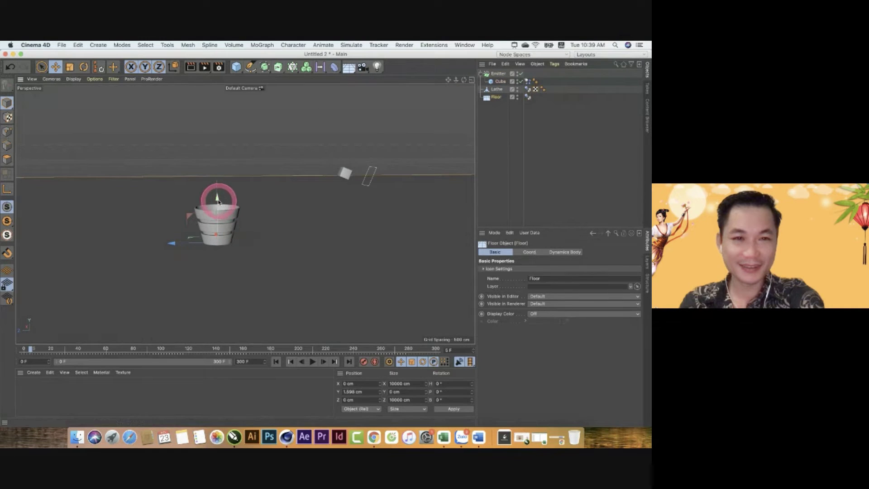
pyautogui.moveTo(218, 198); pyautogui.dragTo(218, 200)
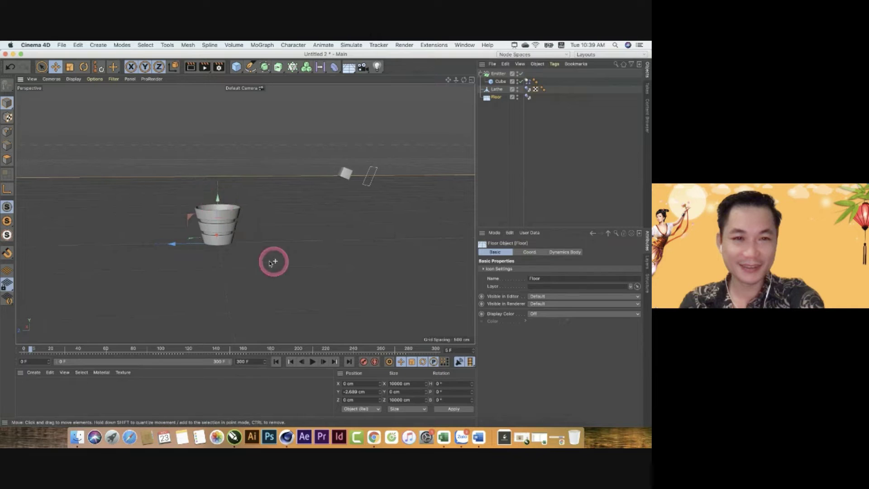
pyautogui.moveTo(274, 261)
pyautogui.keyDown('alt'); pyautogui.mouseDown()
pyautogui.moveTo(239, 255)
pyautogui.moveTo(263, 259)
pyautogui.mouseUp(); pyautogui.keyUp('alt')
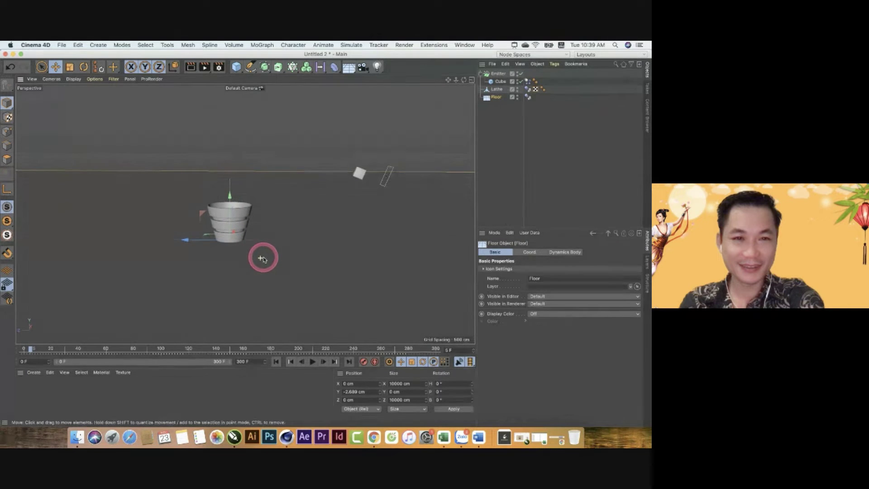
pyautogui.click(350, 174)
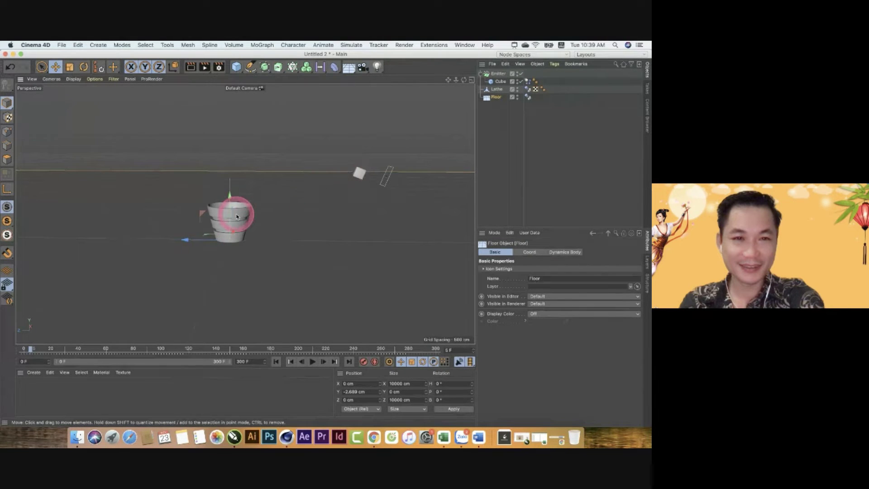
pyautogui.click(32, 380)
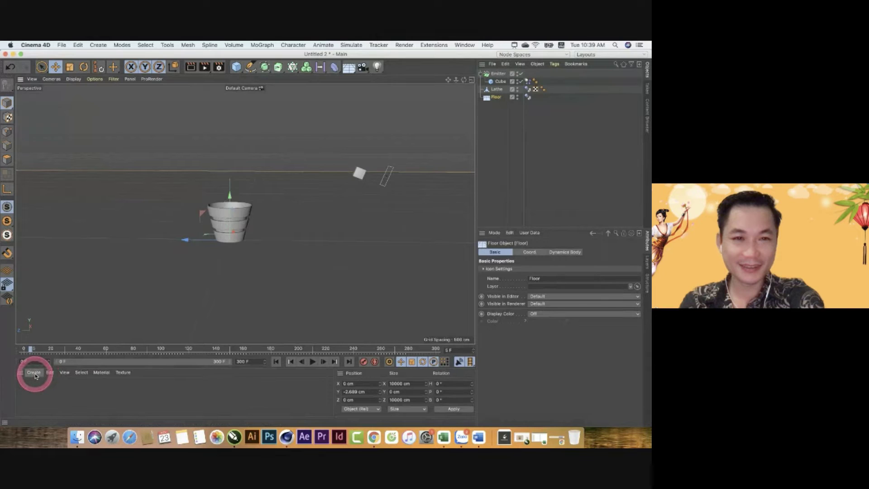
# - Create a new default material and open it in the Material Editor
pyautogui.click(36, 376)
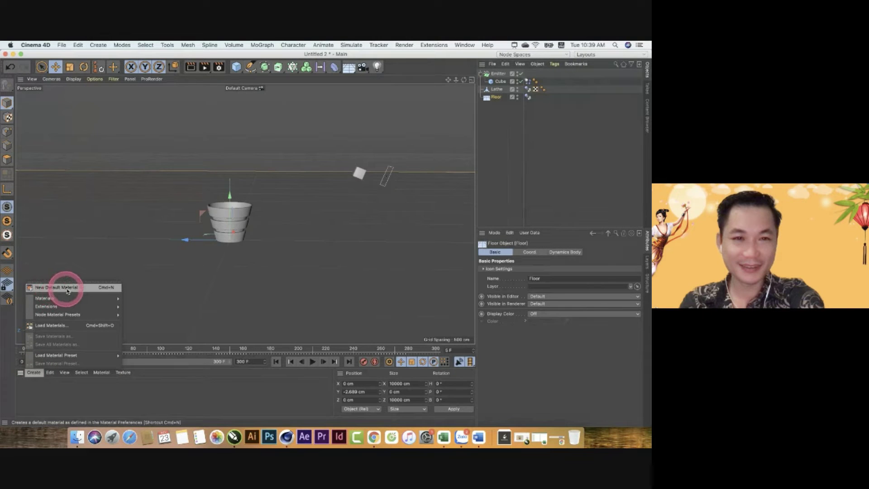
pyautogui.click(67, 290)
pyautogui.click(20, 388)
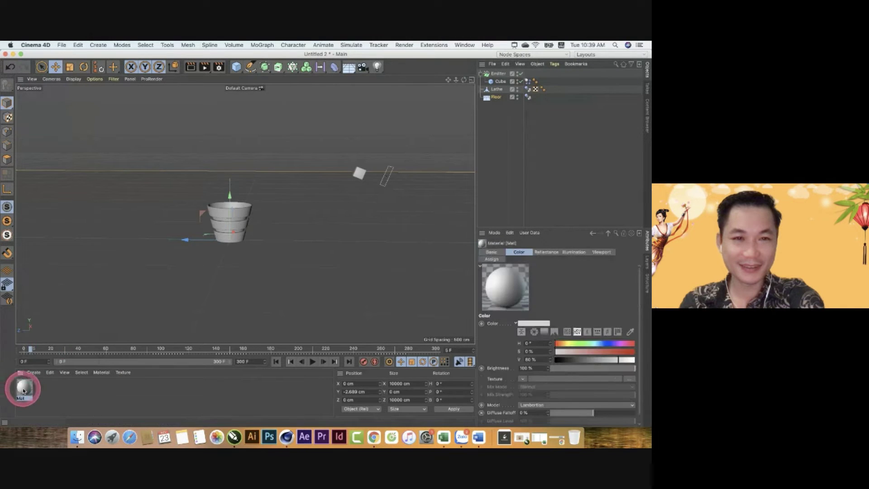
pyautogui.doubleClick(24, 390)
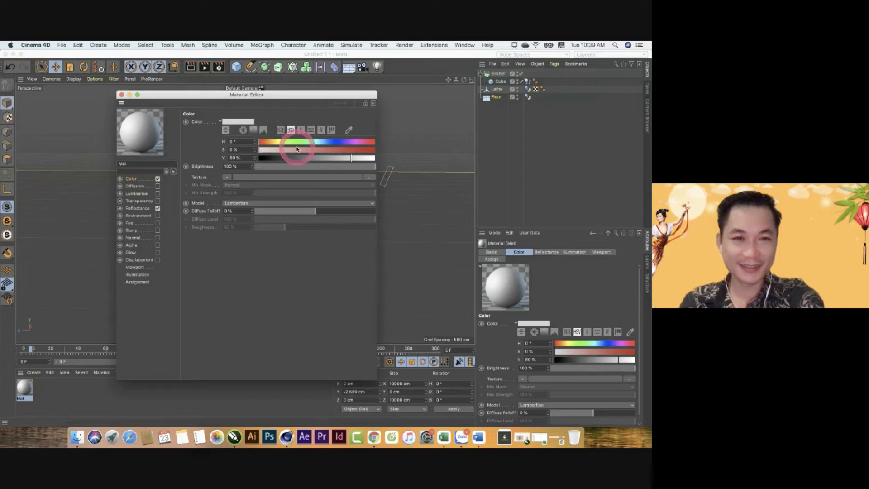
# - Tint the material colour pale cyan: H 180°, S 6%, V 100%
pyautogui.moveTo(313, 146); pyautogui.dragTo(276, 150)
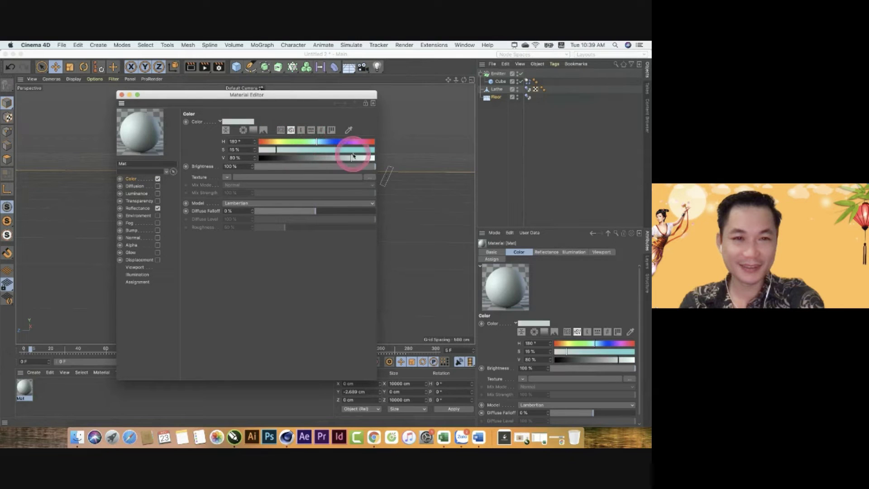
pyautogui.moveTo(352, 158); pyautogui.dragTo(384, 162)
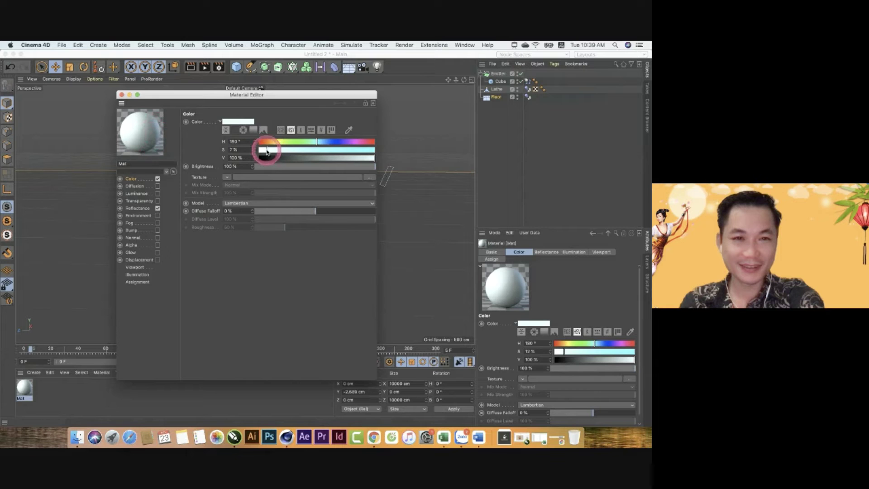
pyautogui.moveTo(266, 153); pyautogui.dragTo(265, 152)
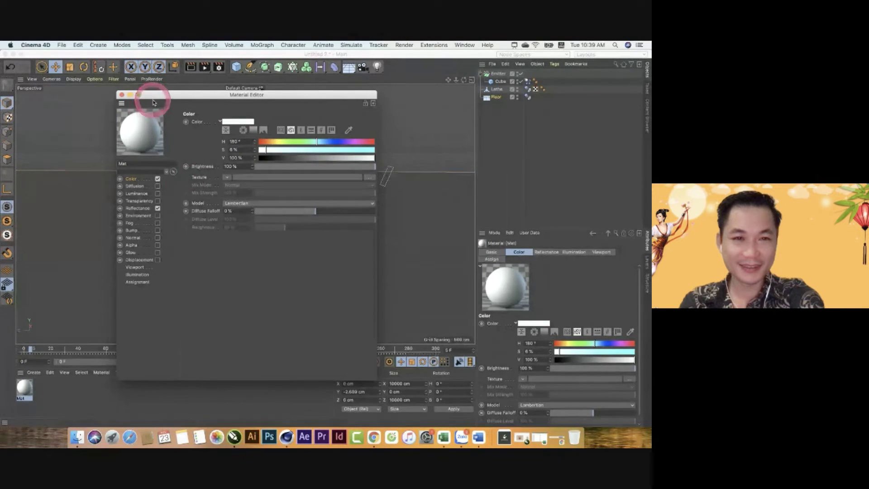
pyautogui.moveTo(151, 94); pyautogui.dragTo(182, 90)
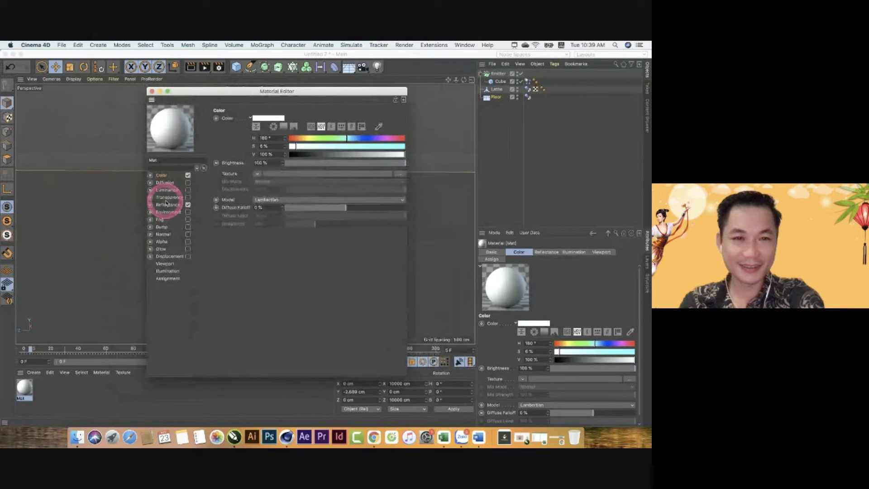
pyautogui.click(167, 198)
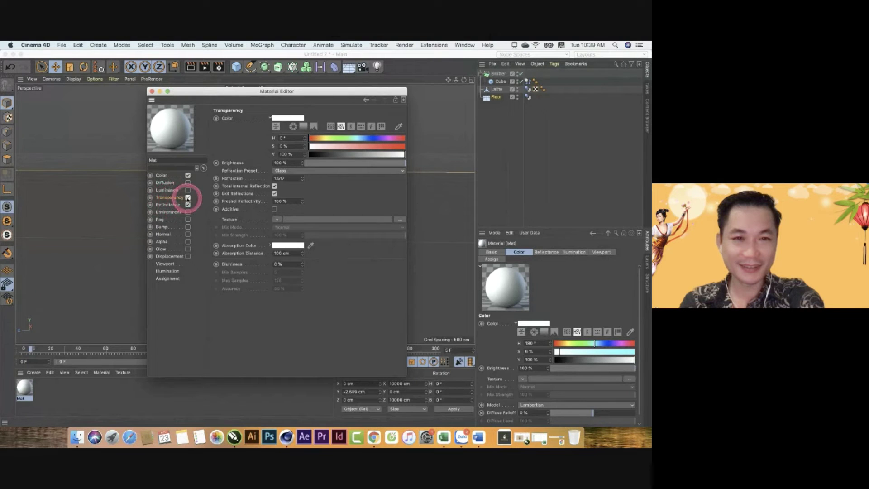
# - Enable Transparency with a Refraction of 1.4
pyautogui.click(188, 197)
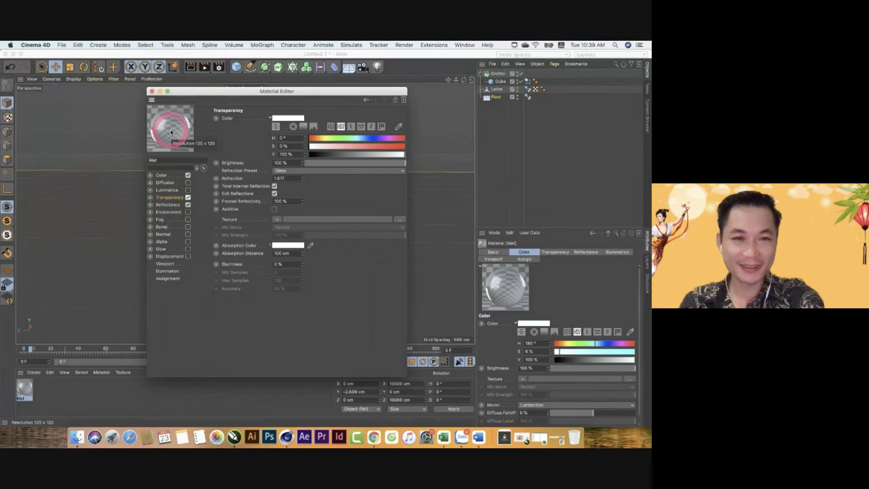
pyautogui.click(273, 178)
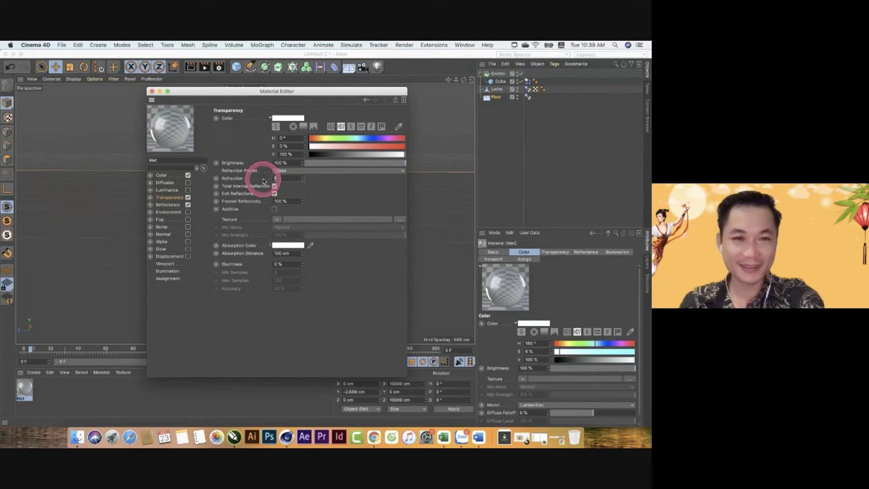
pyautogui.write('1.4')
pyautogui.press('Return')
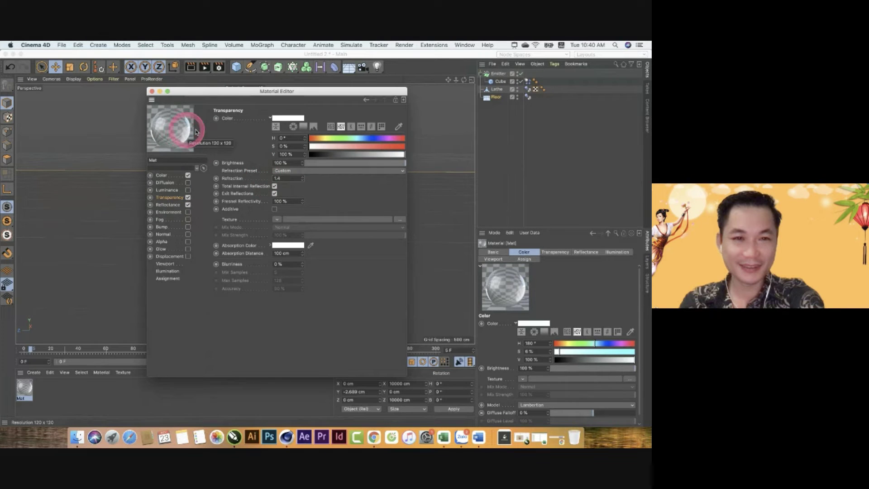
# - Set transparency Brightness to 99% and name the material glass
pyautogui.click(325, 163)
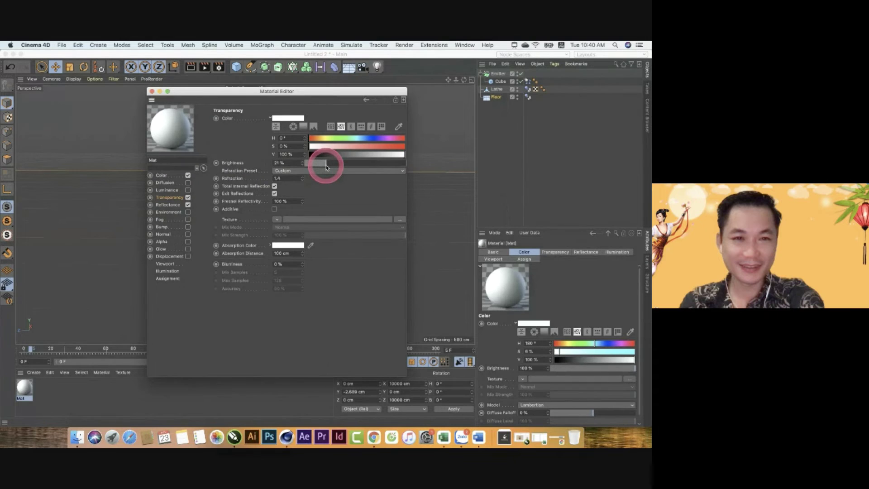
pyautogui.moveTo(329, 167); pyautogui.dragTo(410, 162)
pyautogui.doubleClick(285, 163)
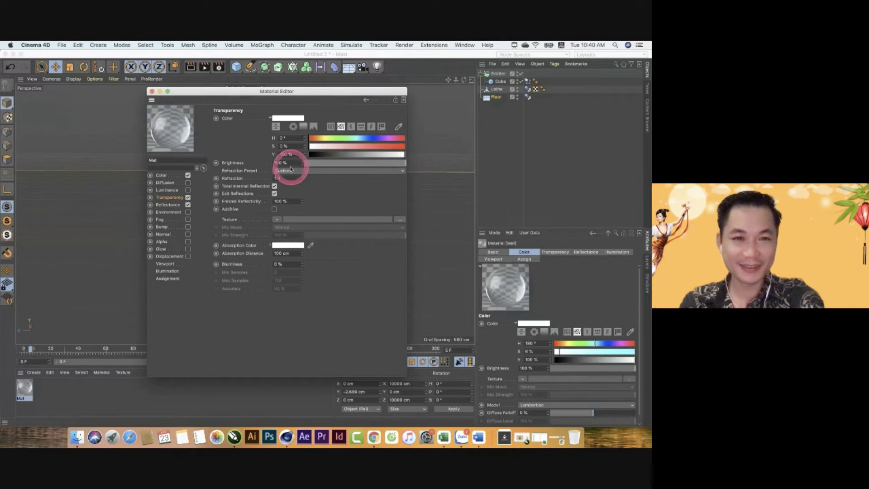
pyautogui.write('9')
pyautogui.click(327, 188)
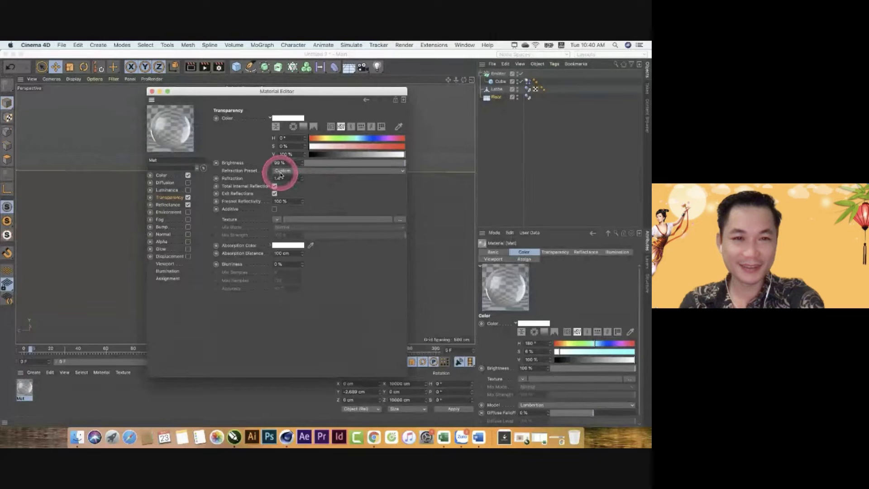
pyautogui.click(172, 206)
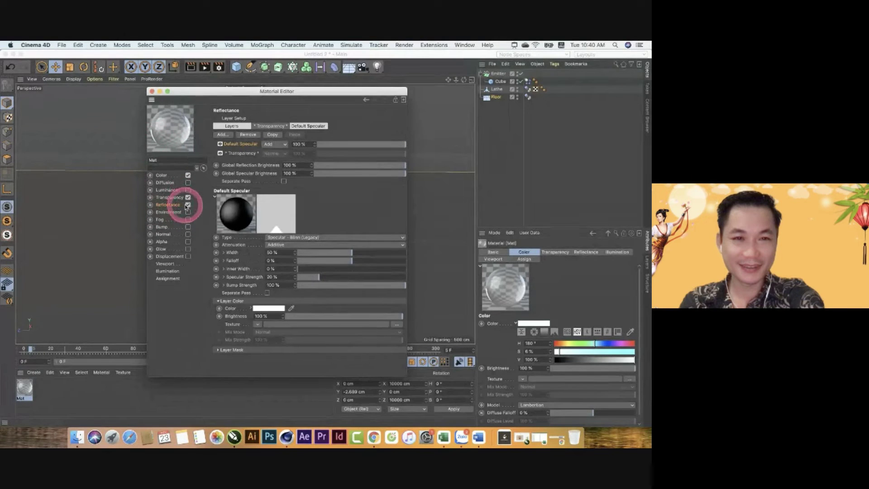
pyautogui.click(163, 176)
pyautogui.write('glass')
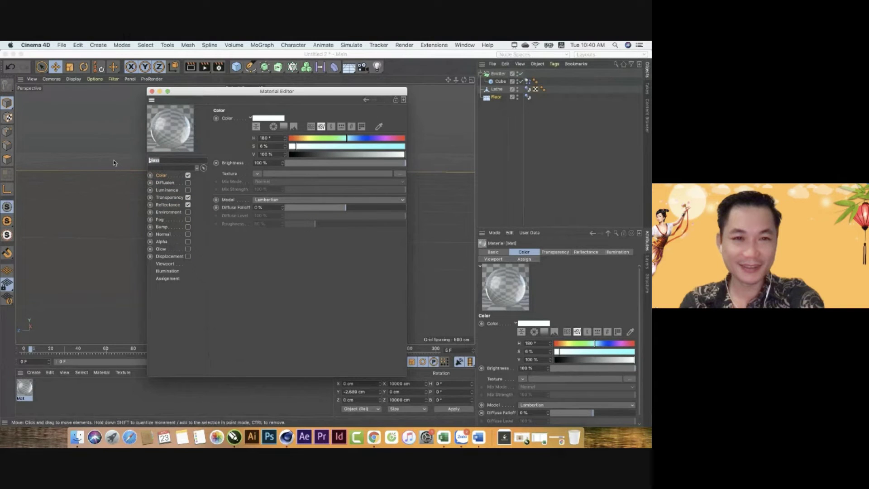
pyautogui.press('Return')
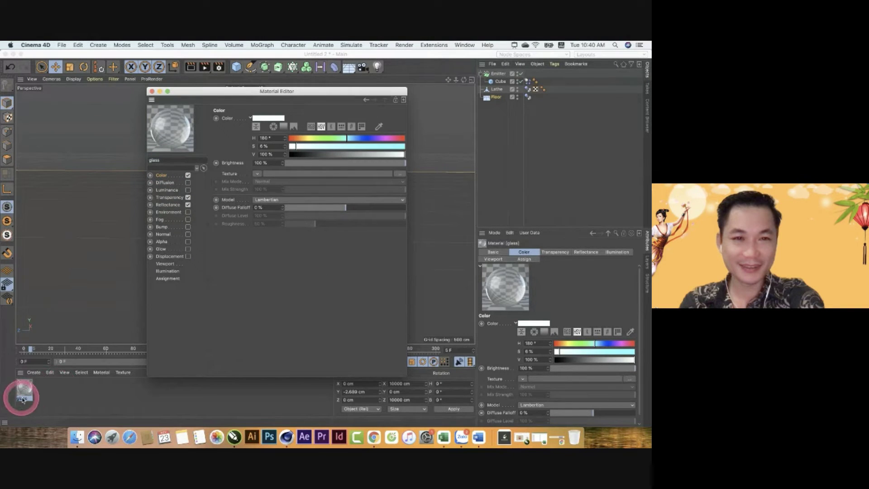
# - Apply the glass material to the Lathe bucket and render a region around it
pyautogui.click(152, 92)
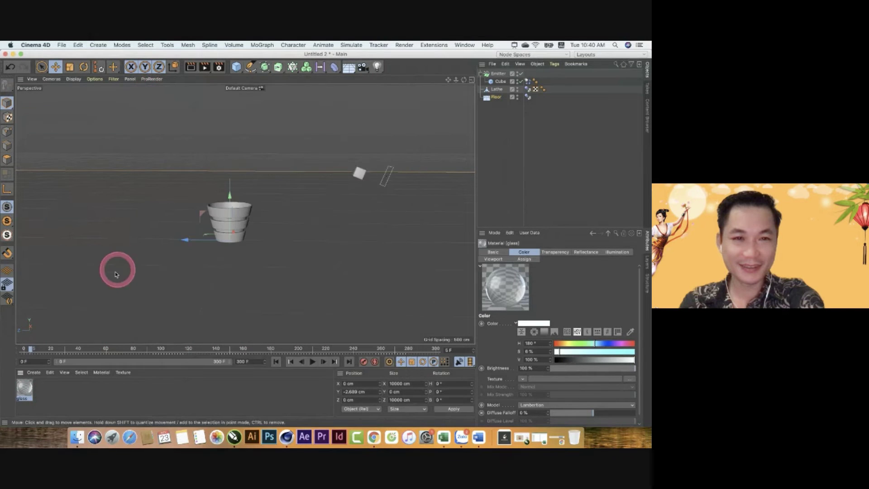
pyautogui.moveTo(25, 388); pyautogui.dragTo(497, 92)
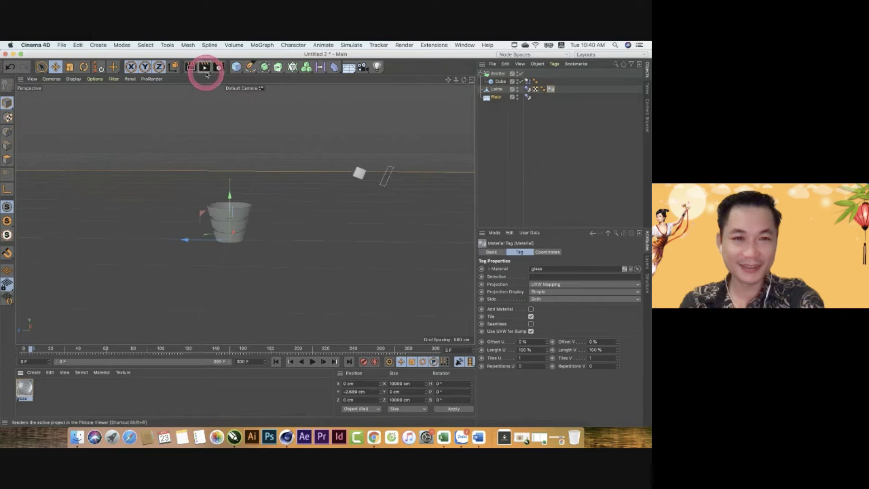
pyautogui.click(220, 67)
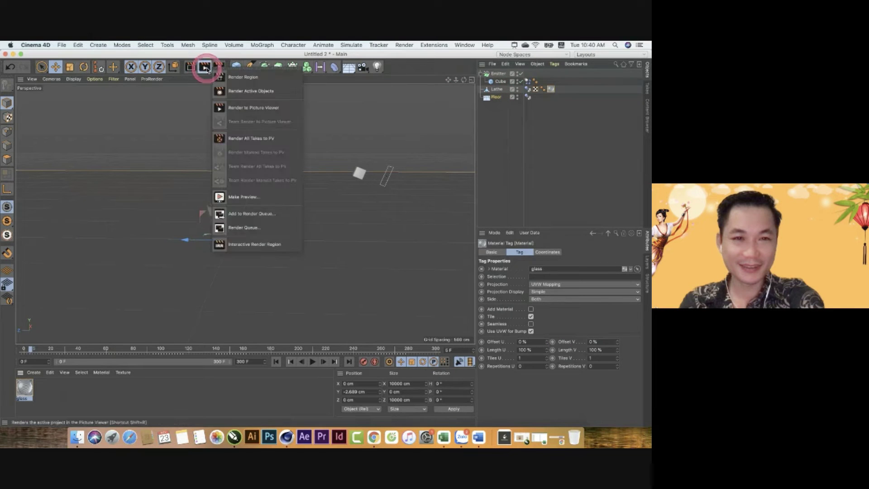
pyautogui.click(253, 81)
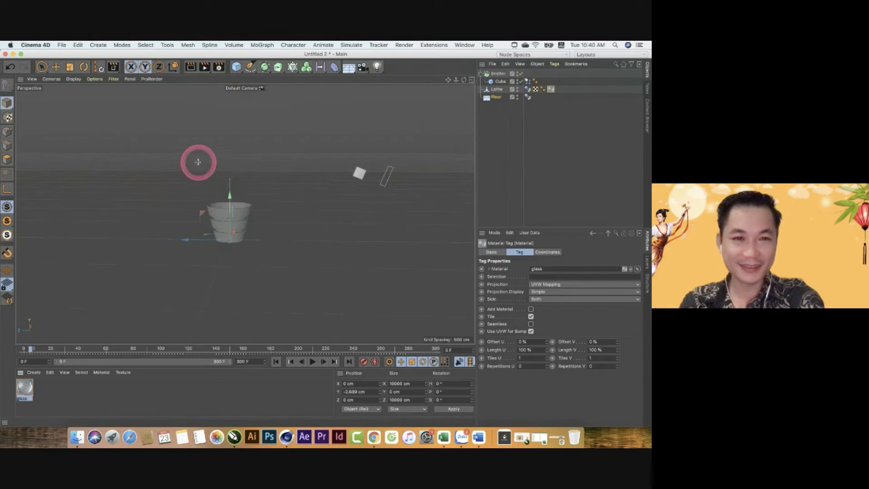
pyautogui.moveTo(196, 161); pyautogui.dragTo(265, 261)
# - Deselect the bucket and play the animation to watch cubes pour into it
pyautogui.click(225, 194)
pyautogui.click(229, 268)
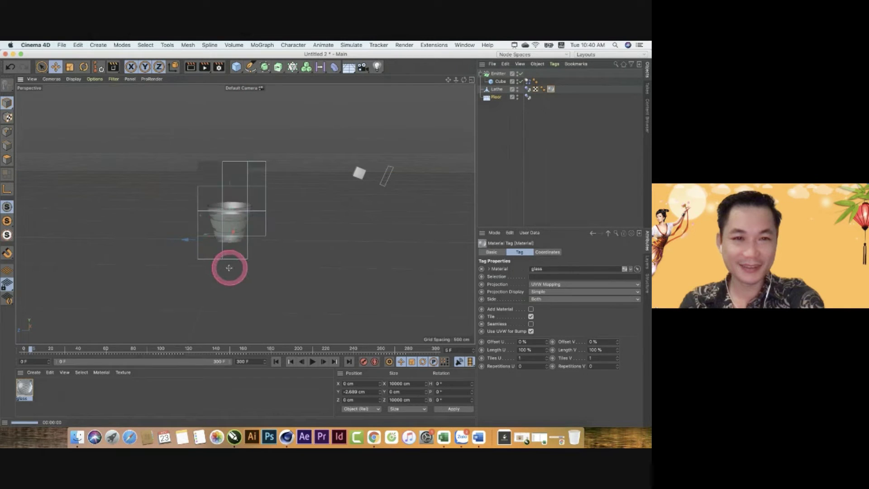
pyautogui.click(213, 285)
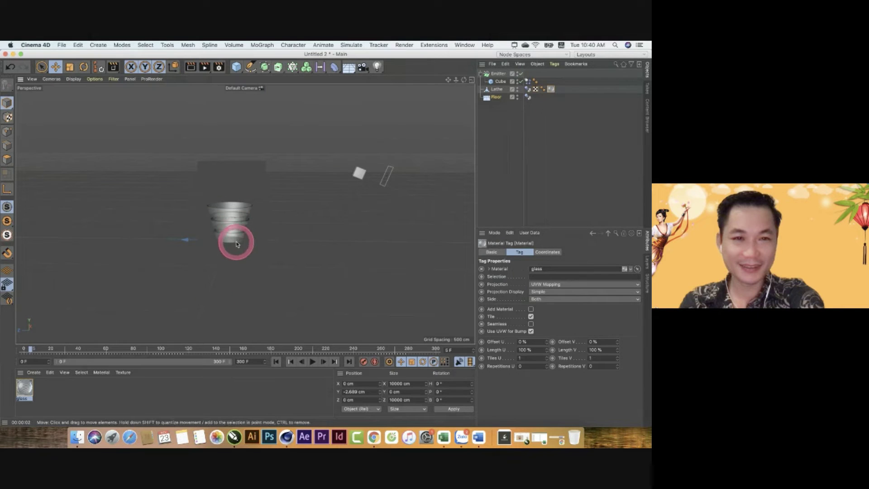
pyautogui.click(7, 103)
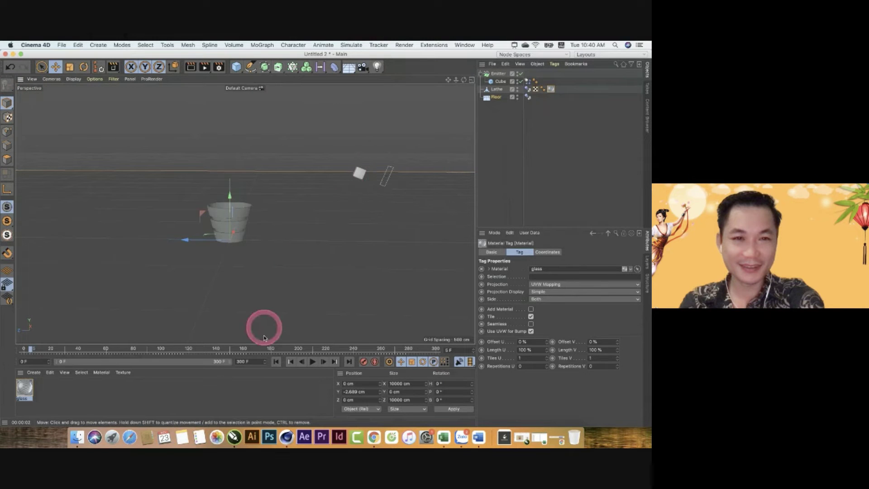
pyautogui.click(312, 361)
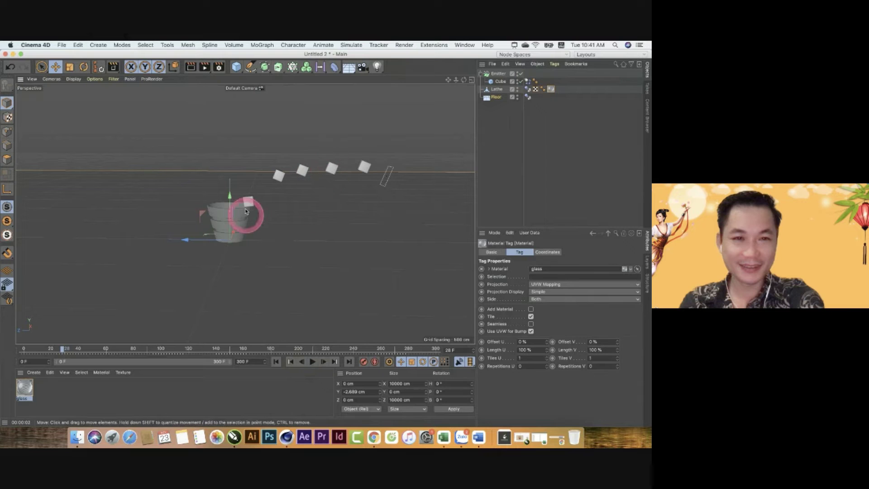
pyautogui.click(37, 375)
# - Create a new default material and name it Ice
pyautogui.click(55, 287)
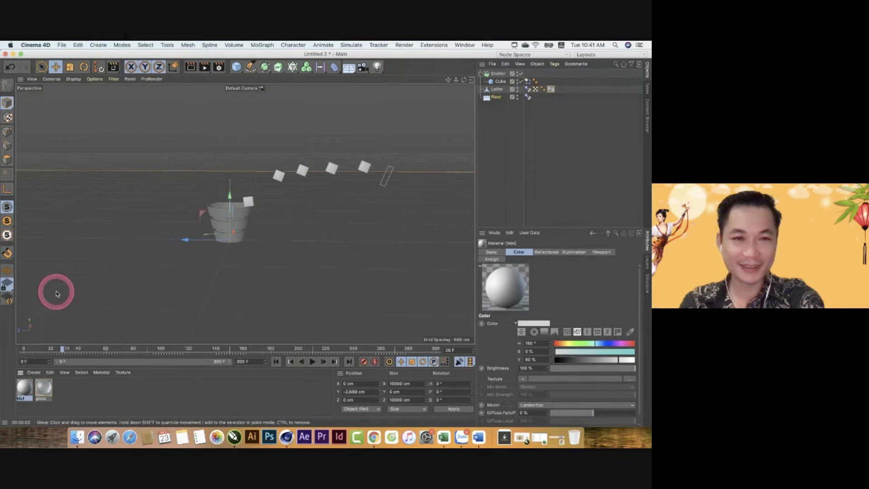
pyautogui.doubleClick(24, 392)
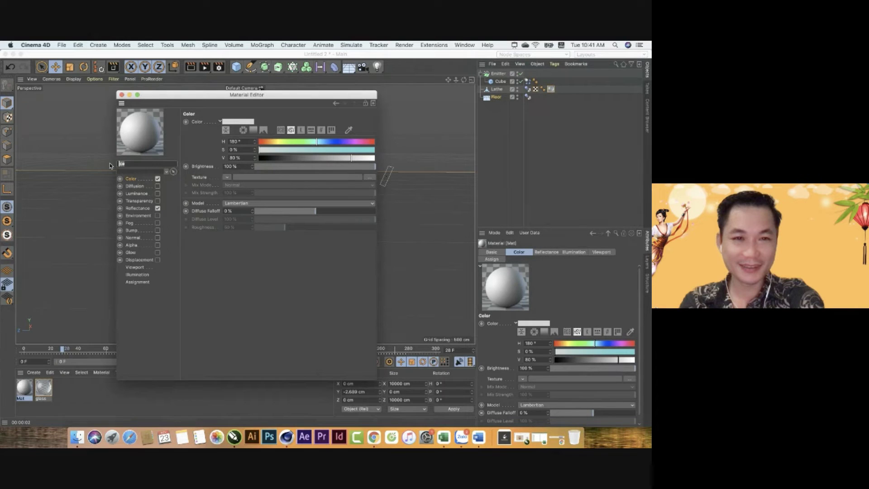
pyautogui.press('Return')
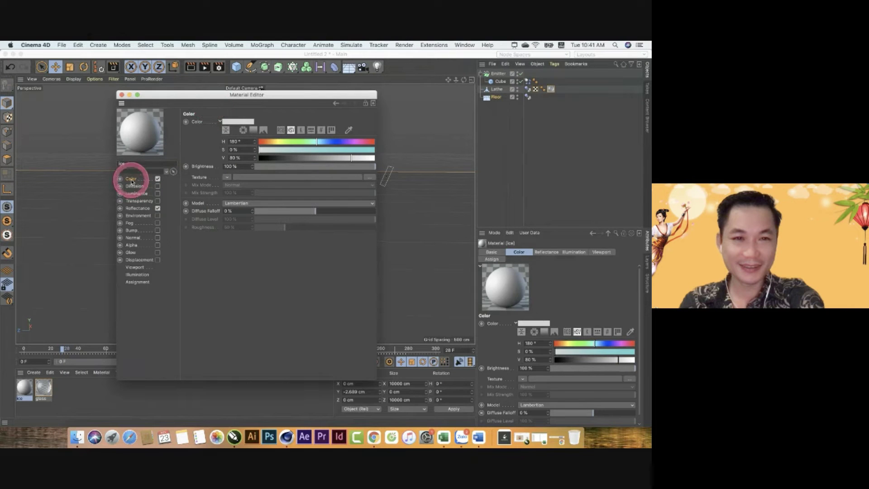
pyautogui.moveTo(202, 95)
pyautogui.mouseDown()
pyautogui.moveTo(403, 89)
pyautogui.moveTo(391, 86)
pyautogui.mouseUp()
# - Set the Ice colour to deep blue: H 229°, S 100%, V 84%
pyautogui.click(520, 134)
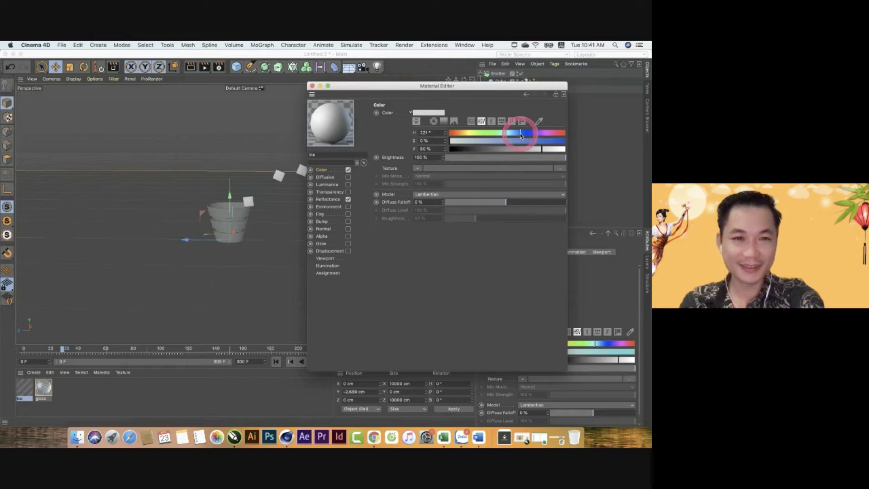
pyautogui.click(560, 140)
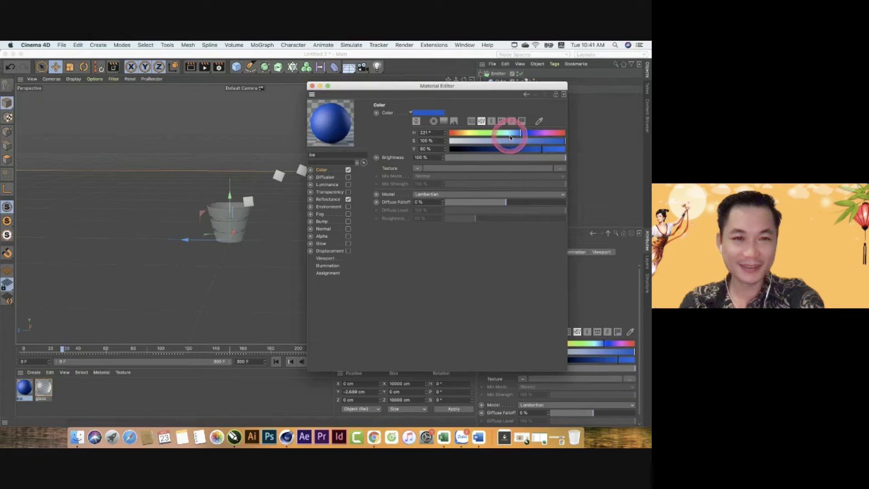
pyautogui.click(511, 134)
pyautogui.click(514, 135)
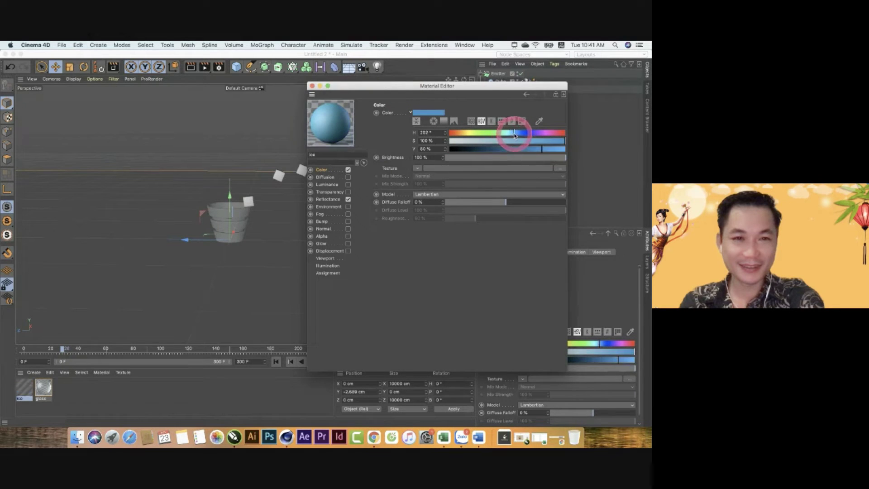
pyautogui.click(508, 135)
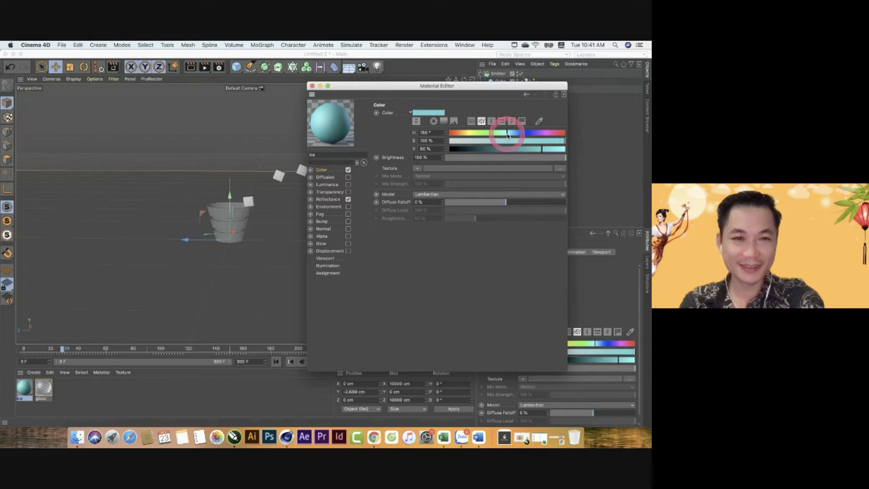
pyautogui.click(523, 133)
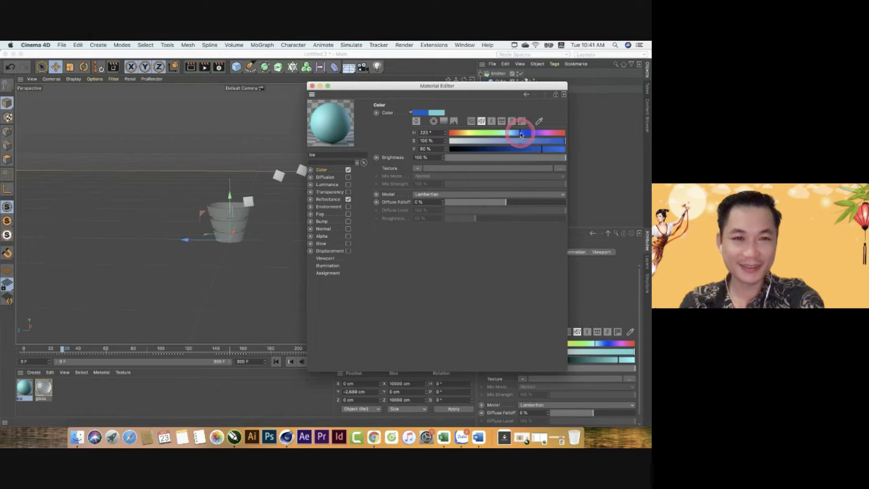
pyautogui.click(548, 150)
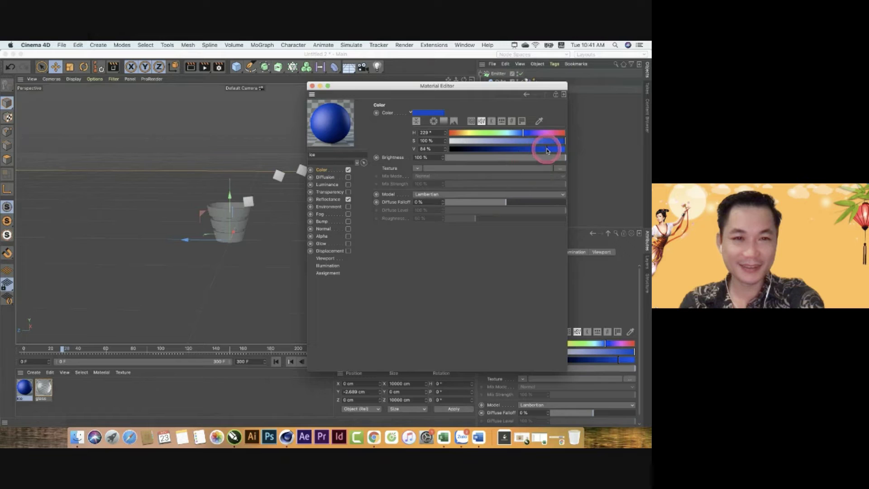
pyautogui.click(329, 144)
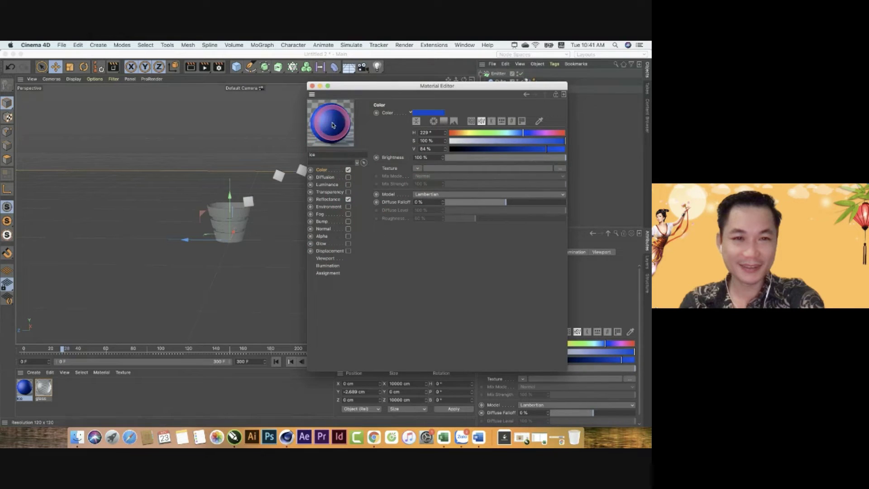
# - Add a Reflection (Legacy) layer to Ice with a Fresnel shader as its texture
pyautogui.click(330, 201)
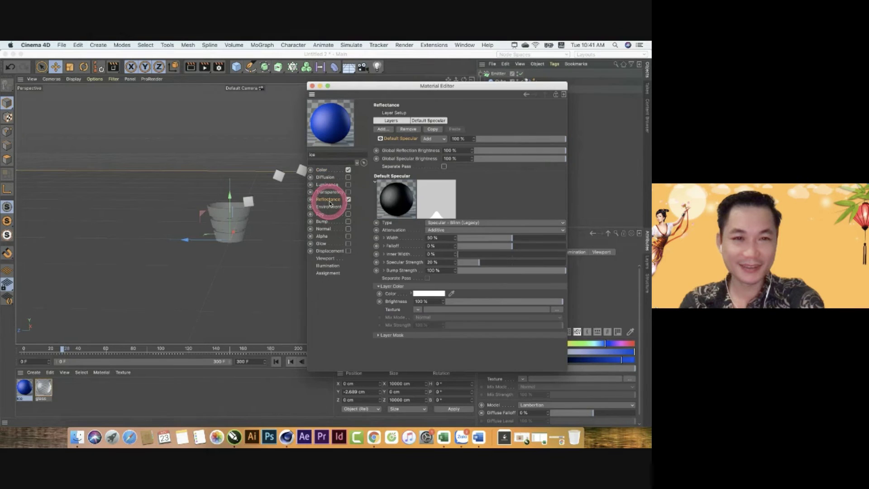
pyautogui.click(382, 131)
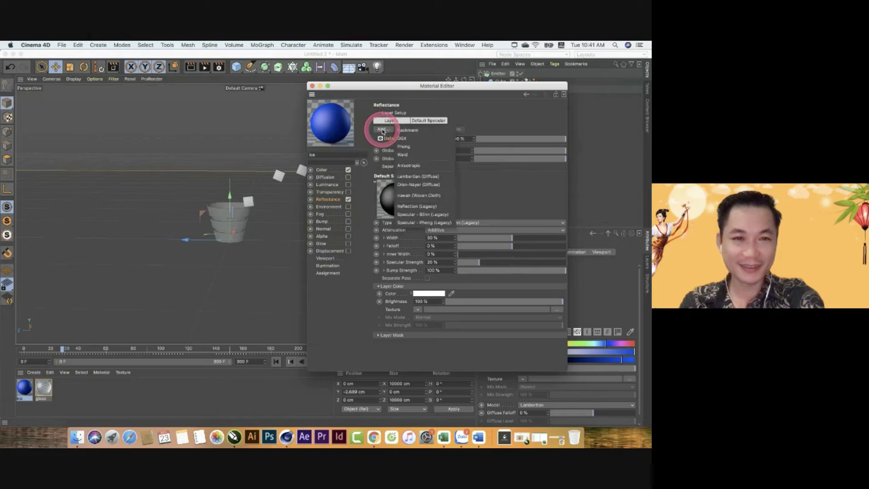
pyautogui.click(409, 207)
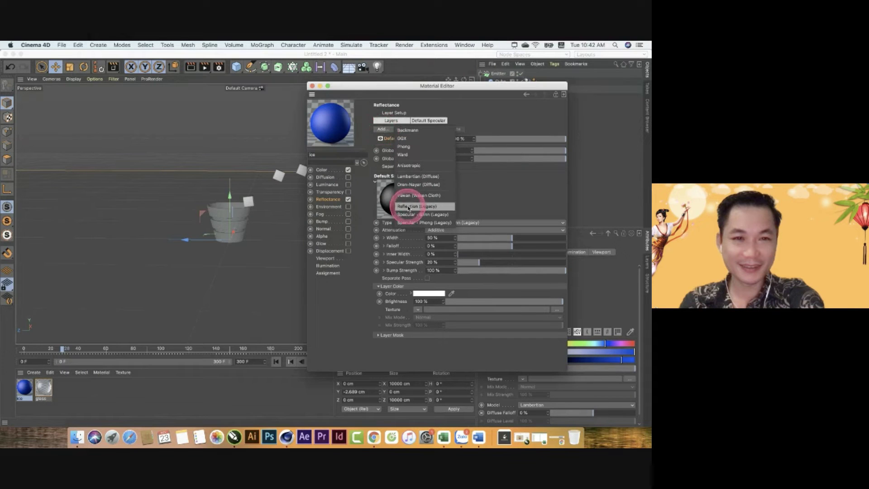
pyautogui.click(431, 209)
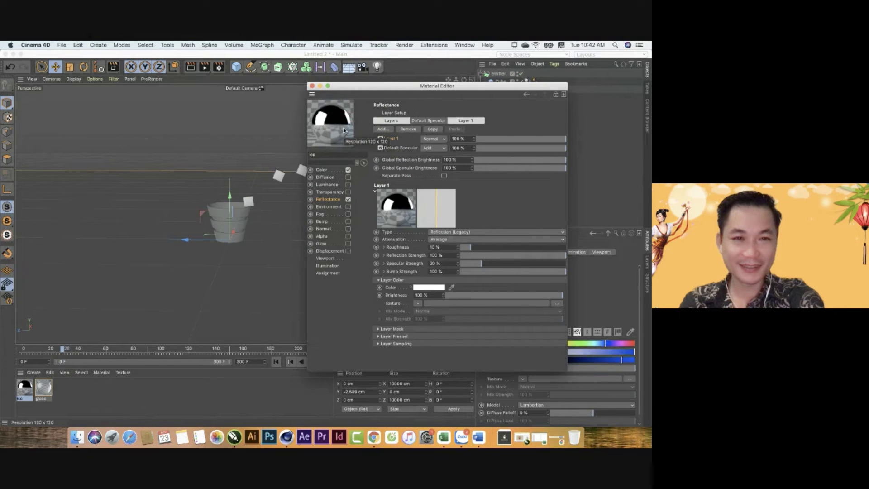
pyautogui.click(401, 302)
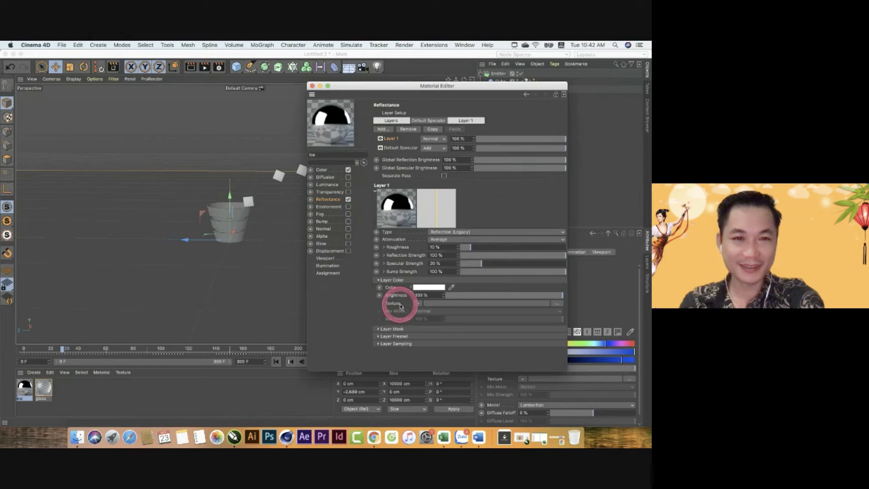
pyautogui.click(385, 273)
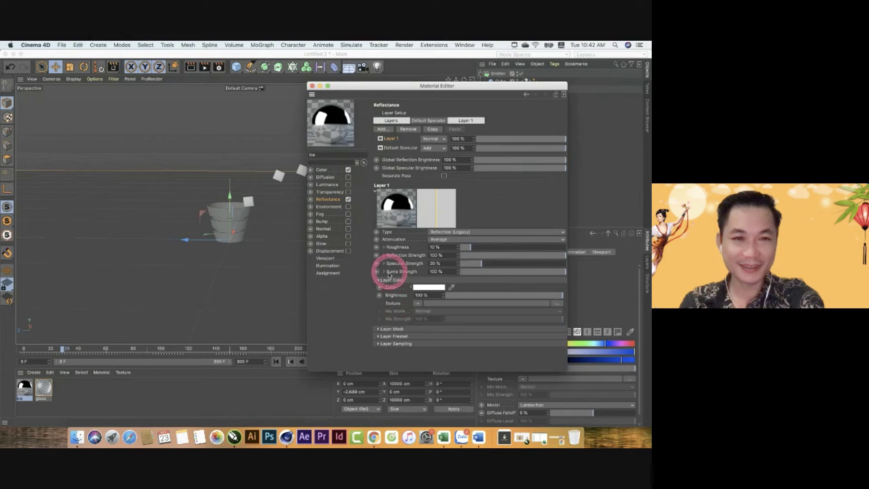
pyautogui.click(418, 304)
pyautogui.moveTo(418, 307)
pyautogui.mouseDown()
pyautogui.moveTo(417, 180)
pyautogui.moveTo(423, 186)
pyautogui.mouseUp()
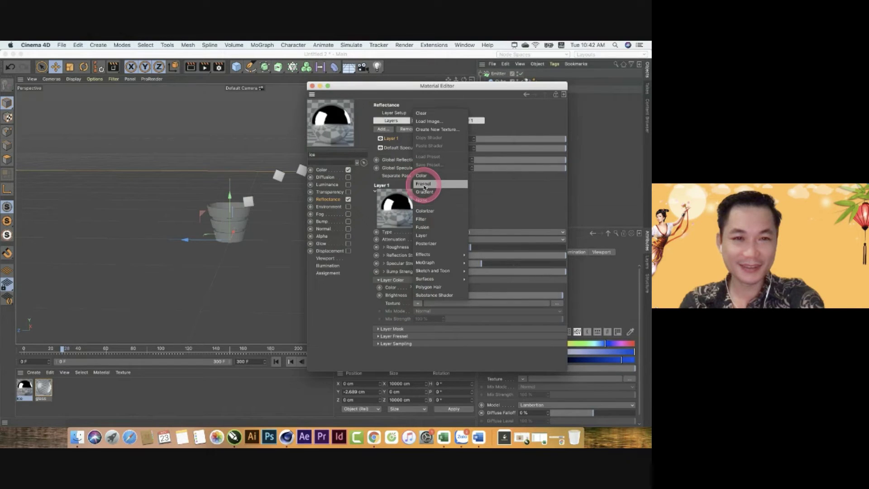
pyautogui.moveTo(424, 187)
pyautogui.mouseDown()
pyautogui.moveTo(340, 144)
pyautogui.moveTo(429, 187)
pyautogui.moveTo(352, 137)
pyautogui.mouseUp()
# - Set the reflection layer to 28% brightness and 25% mix strength, then close the editor
pyautogui.click(400, 300)
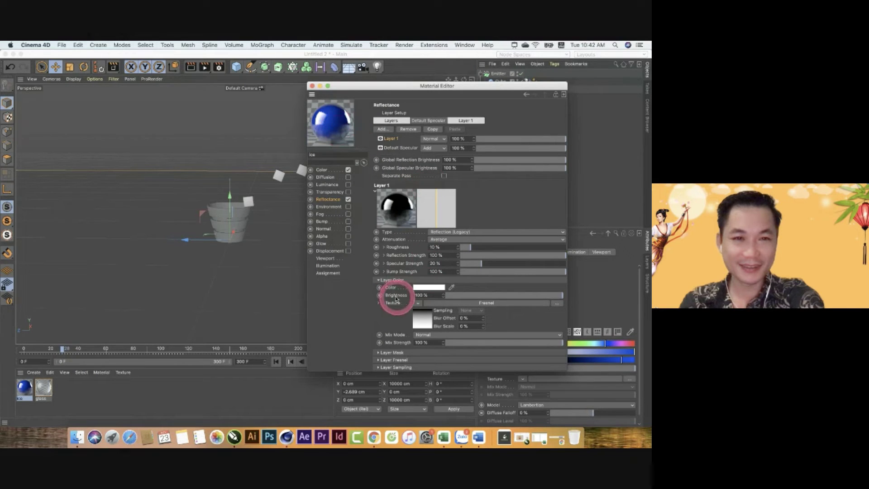
pyautogui.click(494, 296)
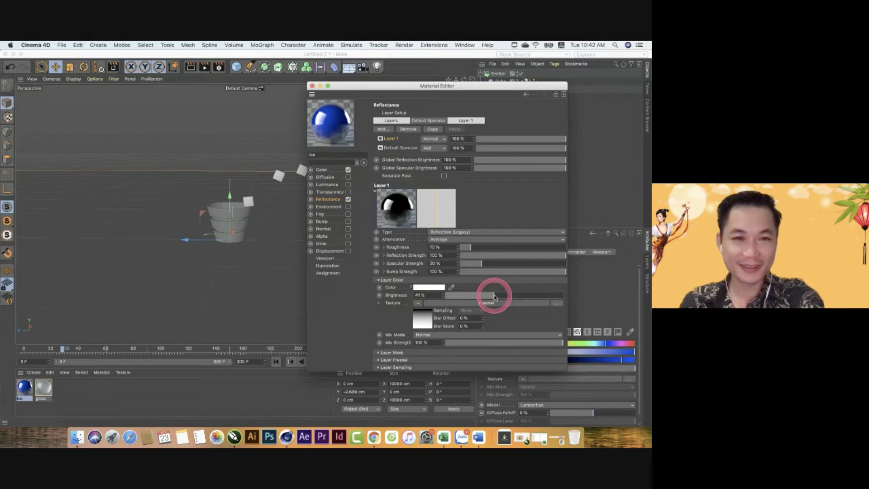
pyautogui.moveTo(494, 297); pyautogui.dragTo(480, 297)
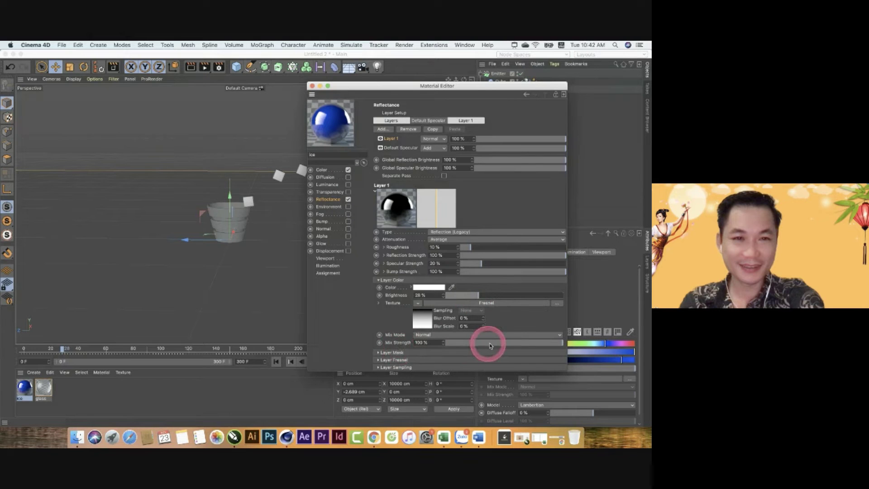
pyautogui.moveTo(490, 346); pyautogui.dragTo(495, 346)
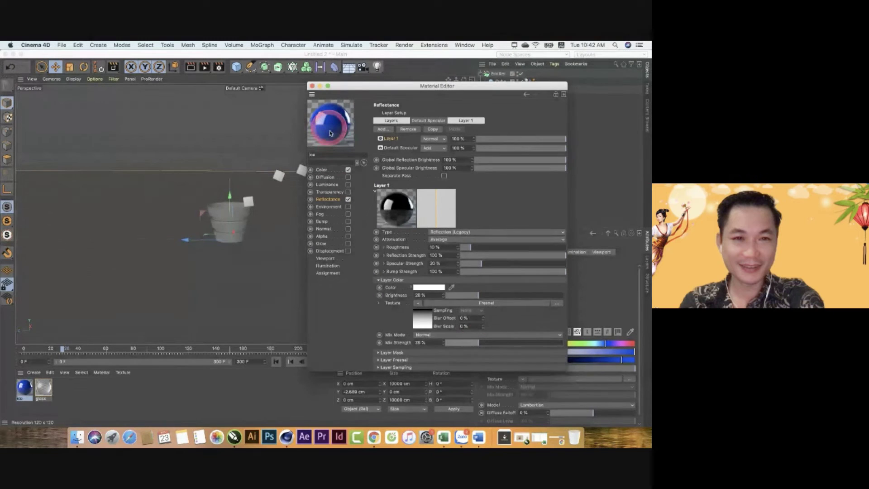
pyautogui.click(474, 342)
pyautogui.moveTo(474, 343); pyautogui.dragTo(475, 343)
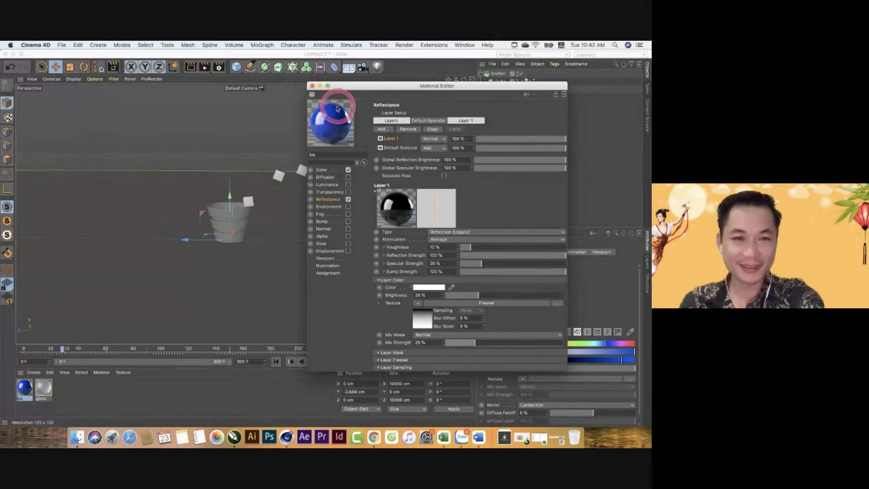
pyautogui.click(312, 86)
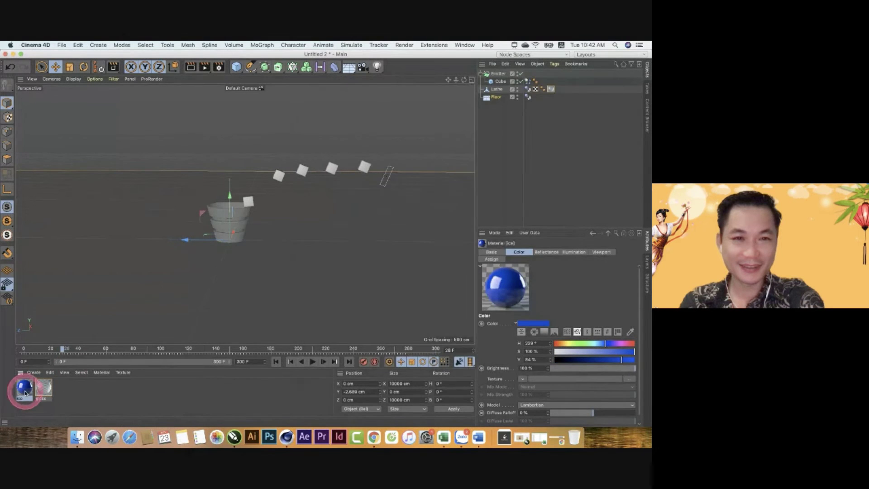
# - Drag the Ice material onto the Cube object and render a test region
pyautogui.moveTo(25, 393)
pyautogui.mouseDown()
pyautogui.moveTo(401, 196)
pyautogui.moveTo(519, 88)
pyautogui.moveTo(501, 77)
pyautogui.mouseUp()
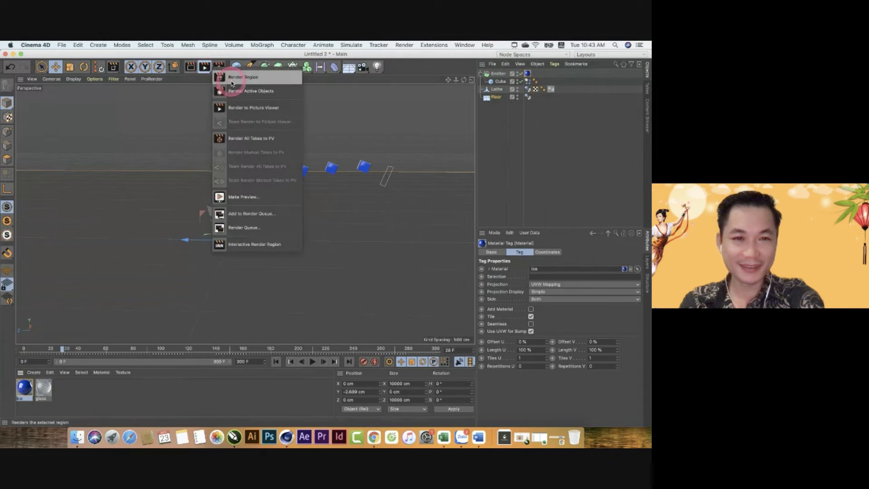
pyautogui.moveTo(191, 67); pyautogui.dragTo(240, 91)
pyautogui.moveTo(216, 134); pyautogui.dragTo(317, 244)
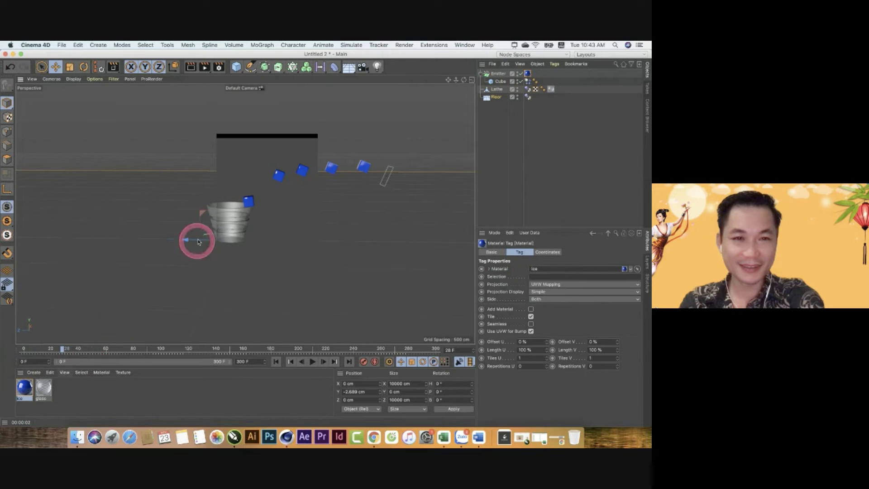
# - Play the animation and zoom the viewport in on the cubes filling the bucket
pyautogui.click(128, 227)
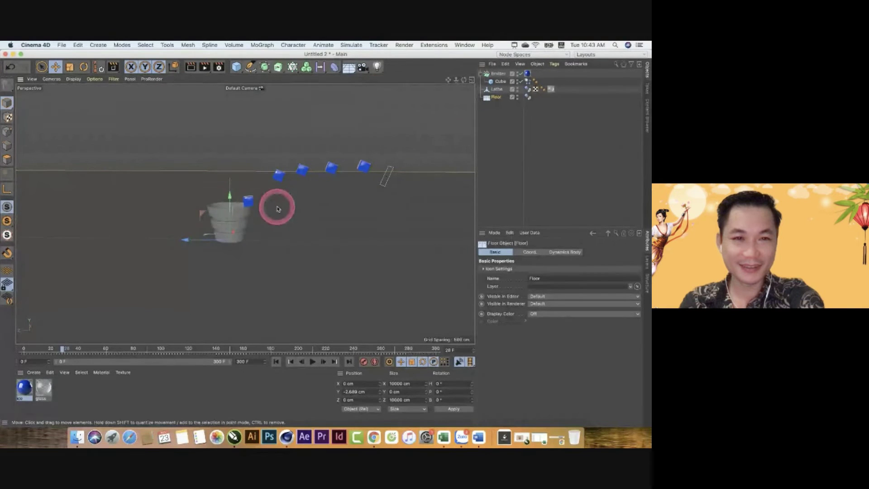
pyautogui.click(312, 361)
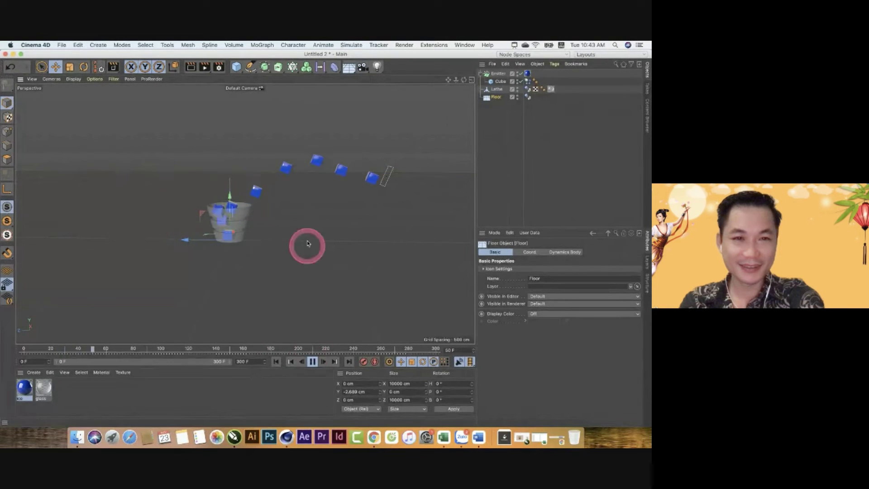
pyautogui.moveTo(457, 79)
pyautogui.mouseDown()
pyautogui.moveTo(327, 145)
pyautogui.moveTo(343, 237)
pyautogui.mouseUp()
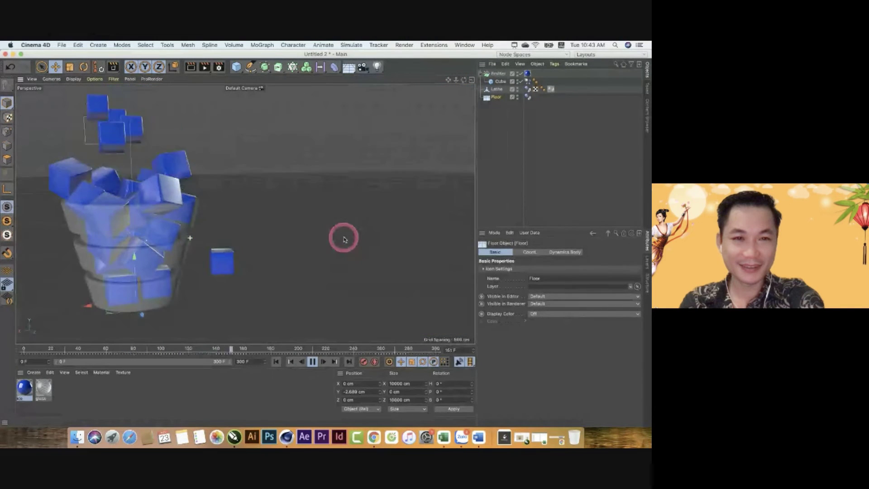
pyautogui.moveTo(188, 250)
pyautogui.mouseDown()
pyautogui.moveTo(78, 258)
pyautogui.moveTo(317, 192)
pyautogui.moveTo(311, 248)
pyautogui.moveTo(447, 81)
pyautogui.moveTo(324, 239)
pyautogui.moveTo(324, 253)
pyautogui.mouseUp()
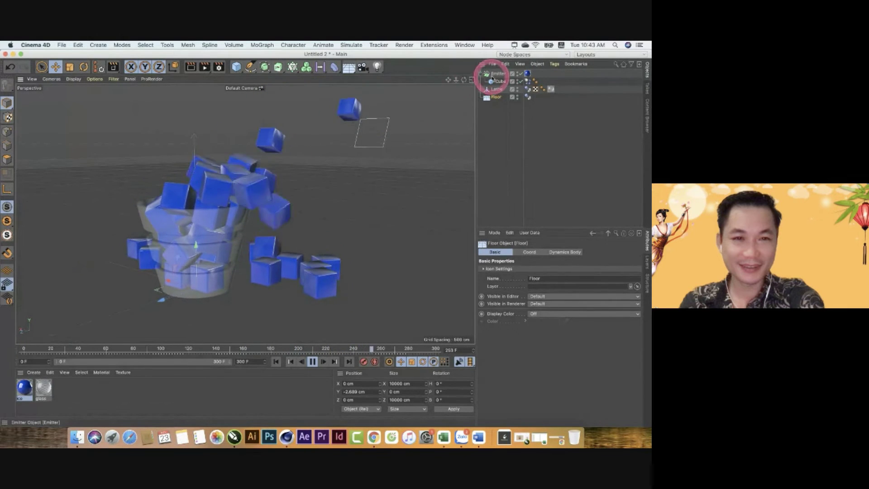
# - Set the Emitter's particle Rotation to 45° and Rotation Variation to 30%
pyautogui.click(497, 74)
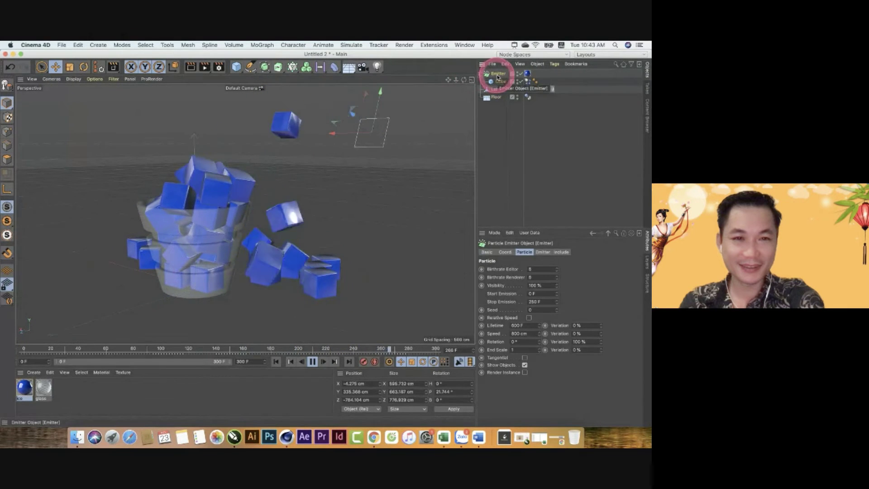
pyautogui.click(521, 343)
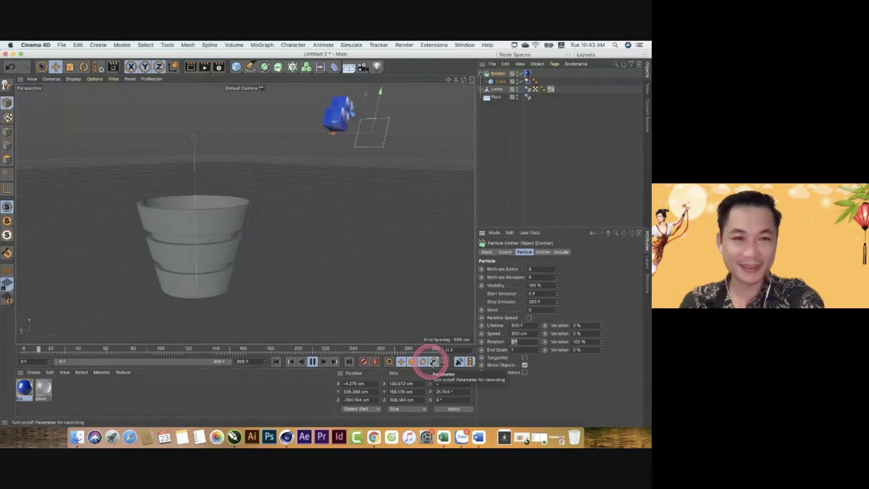
pyautogui.write('45')
pyautogui.press('Return')
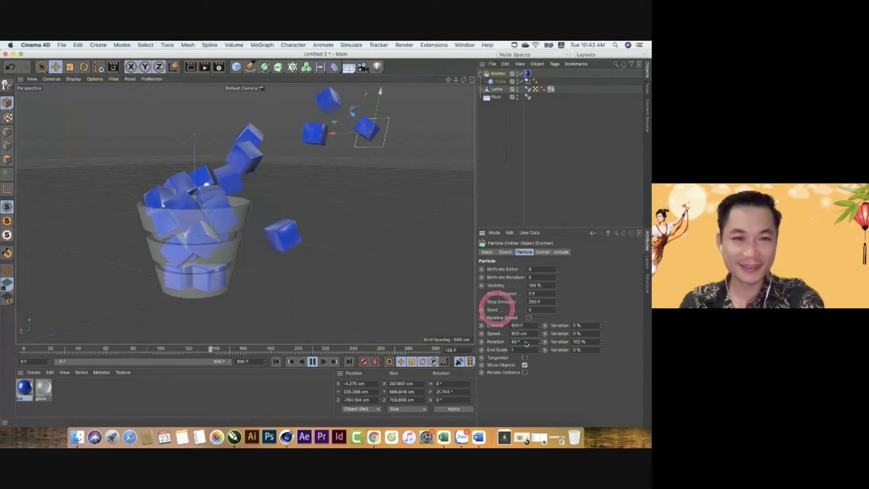
pyautogui.click(580, 342)
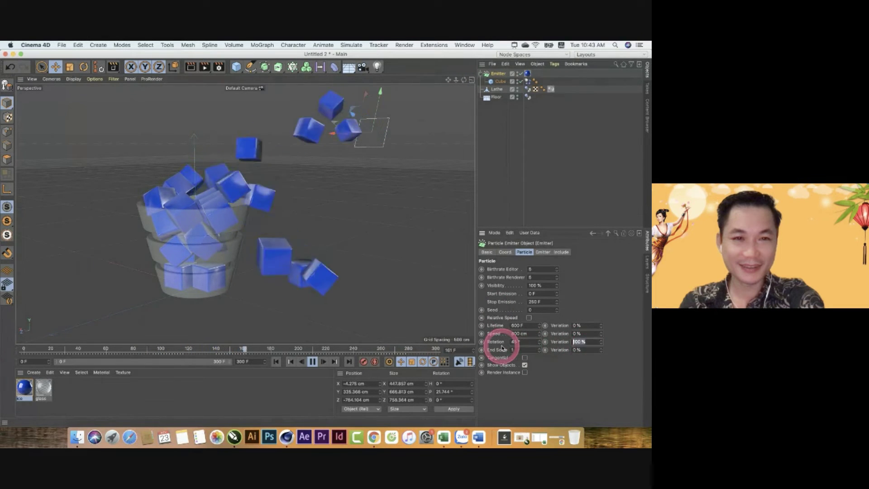
pyautogui.write('40')
pyautogui.press('Return')
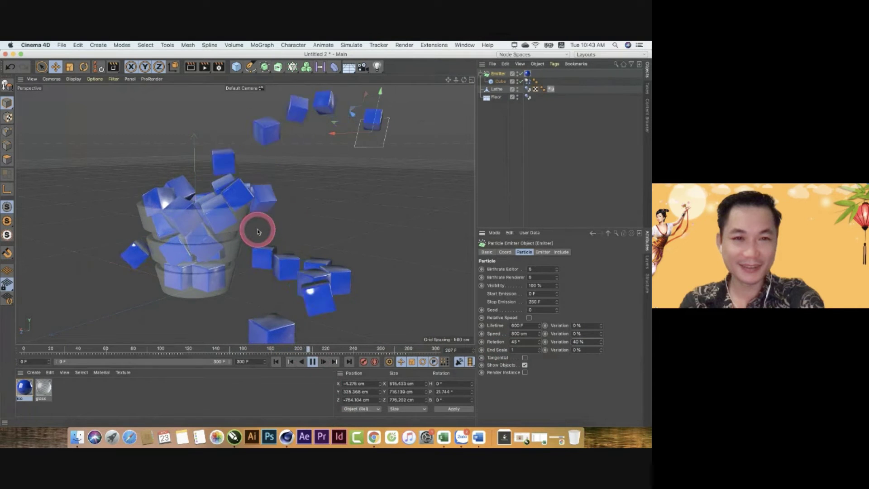
pyautogui.click(584, 342)
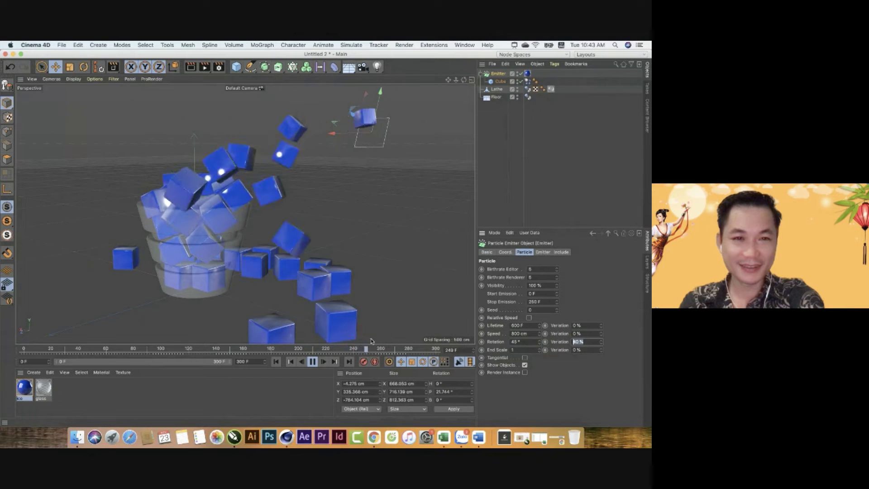
pyautogui.click(372, 340)
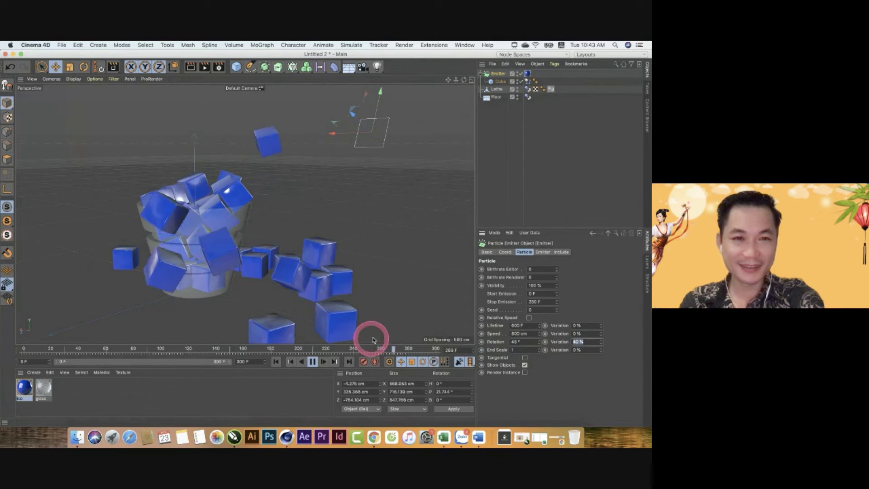
pyautogui.doubleClick(576, 342)
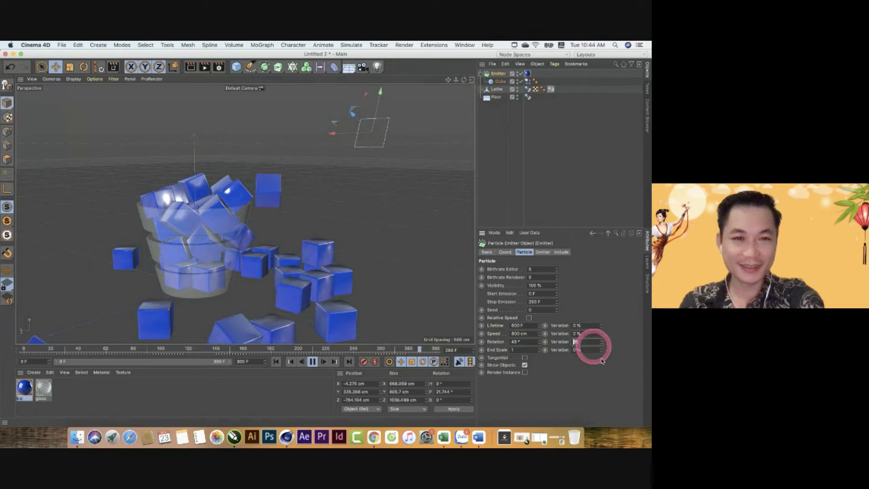
pyautogui.write('30')
pyautogui.press('Return')
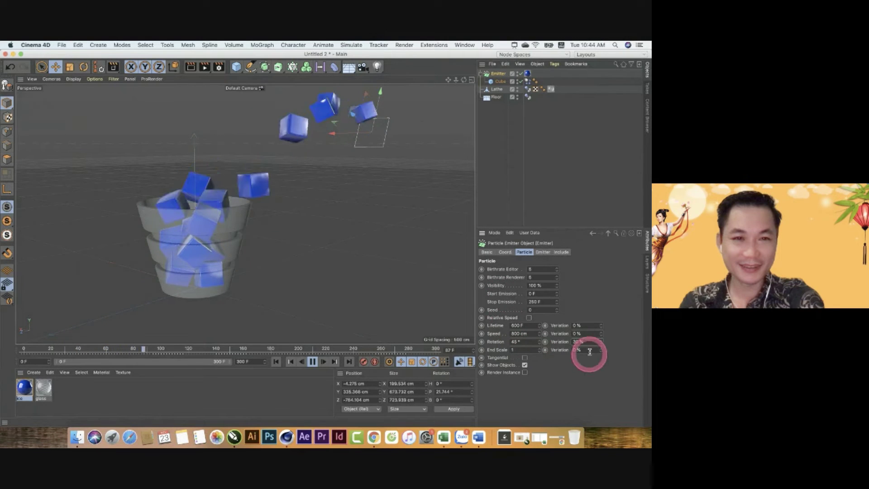
# - Set End Scale Variation to 35% and orbit the view around the bucket
pyautogui.moveTo(589, 351); pyautogui.dragTo(496, 356)
pyautogui.write('40')
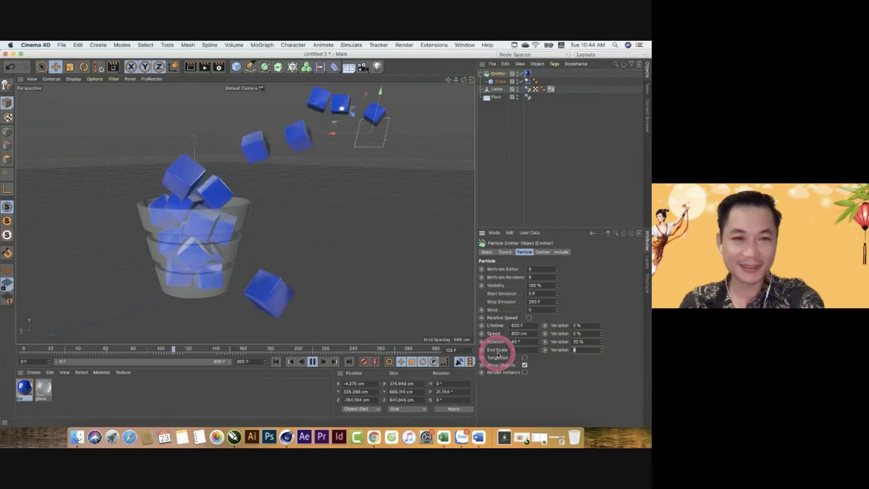
pyautogui.click(451, 345)
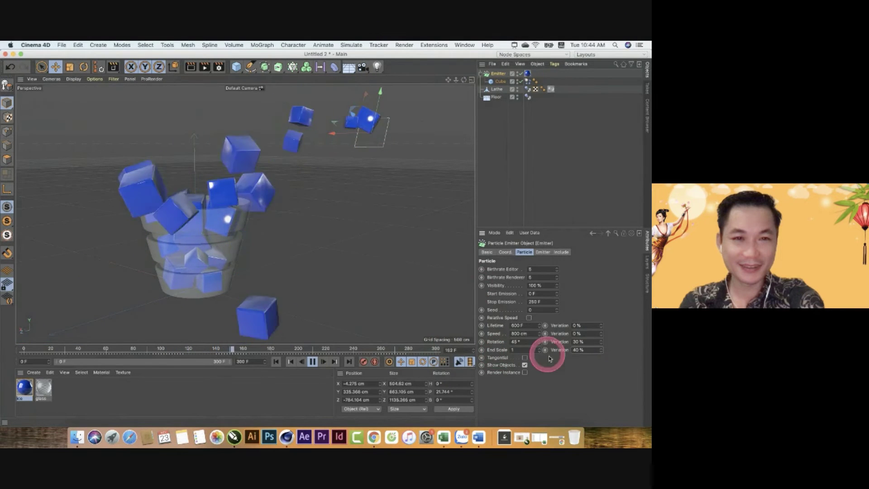
pyautogui.click(582, 350)
pyautogui.write('35')
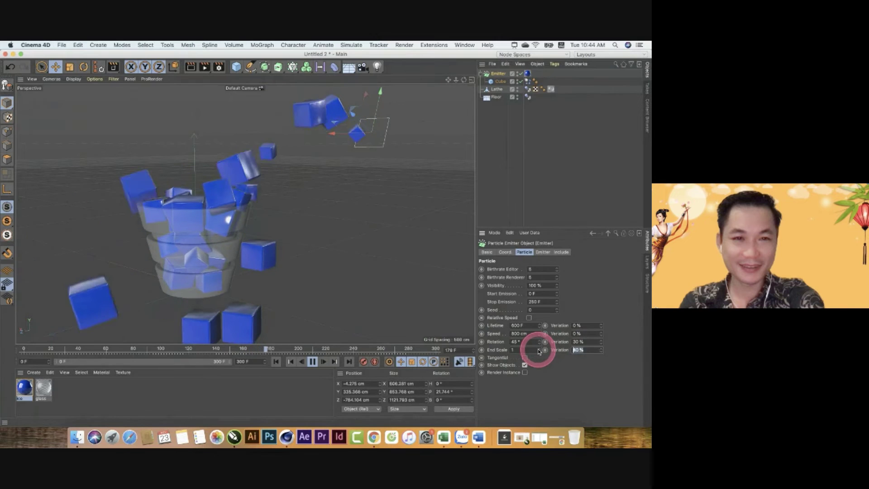
pyautogui.press('Return')
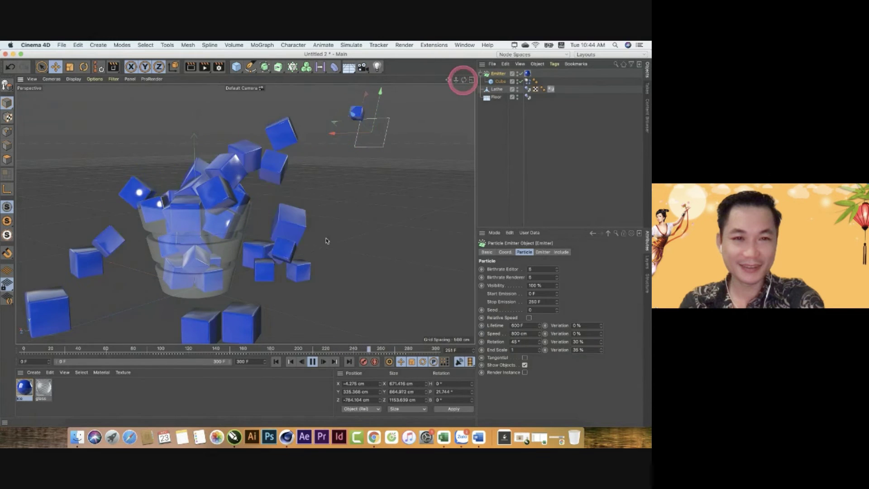
pyautogui.moveTo(465, 80); pyautogui.dragTo(289, 247)
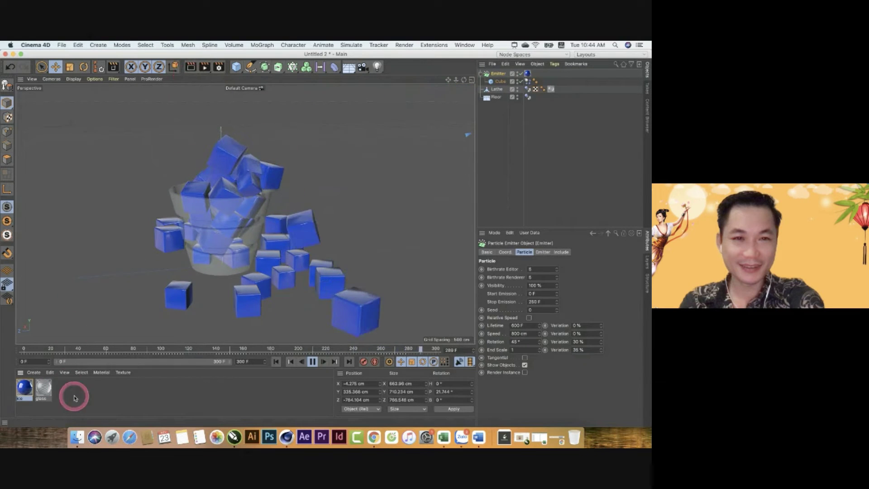
# - Create a new default material and turn off its reflectance
pyautogui.click(34, 372)
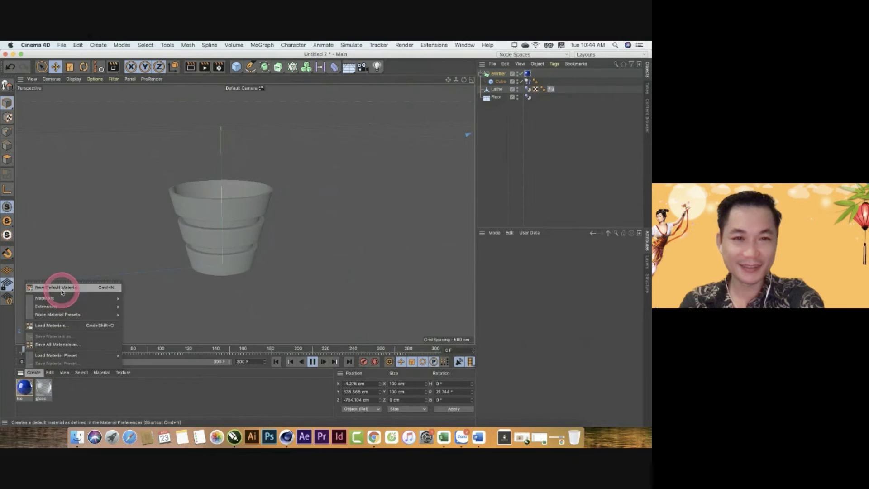
pyautogui.click(59, 287)
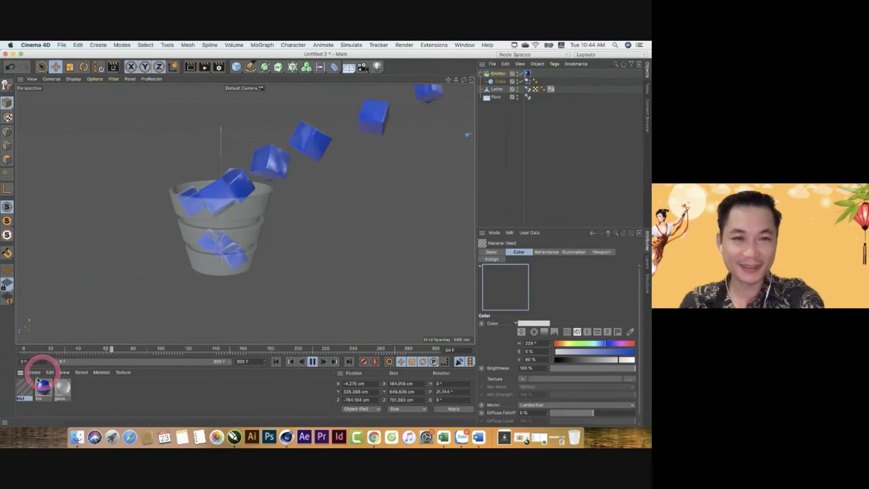
pyautogui.doubleClick(24, 386)
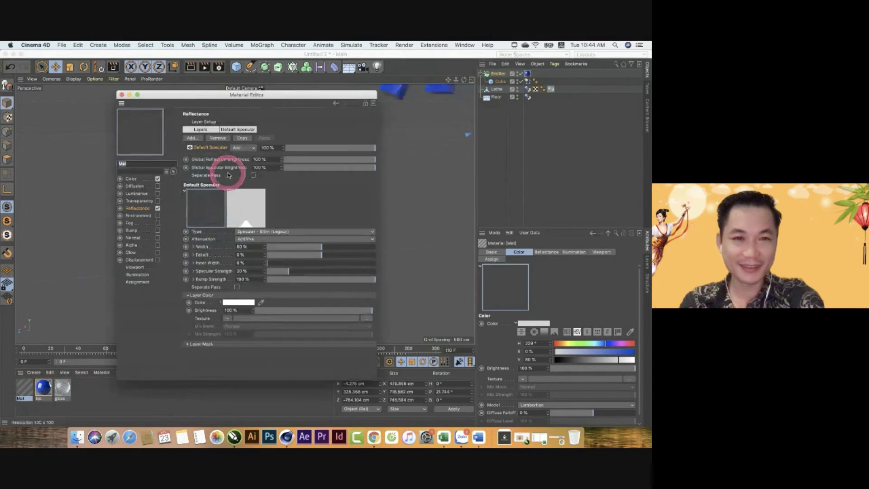
pyautogui.click(157, 208)
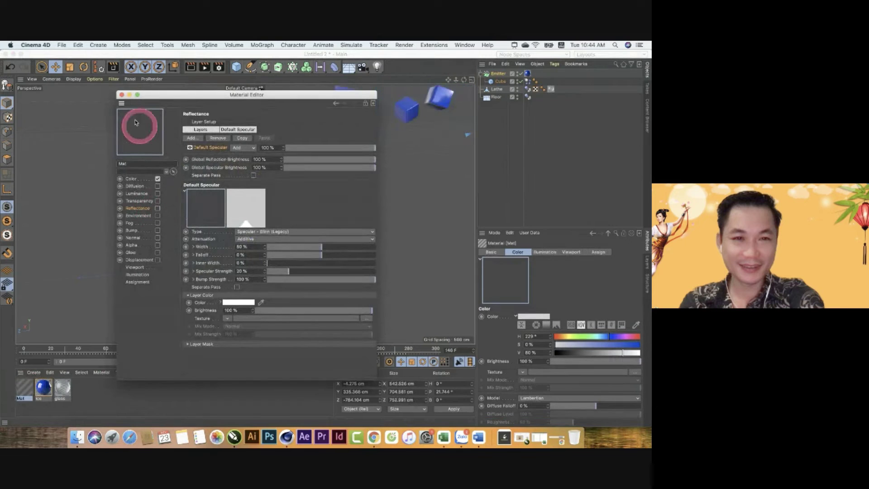
pyautogui.click(121, 95)
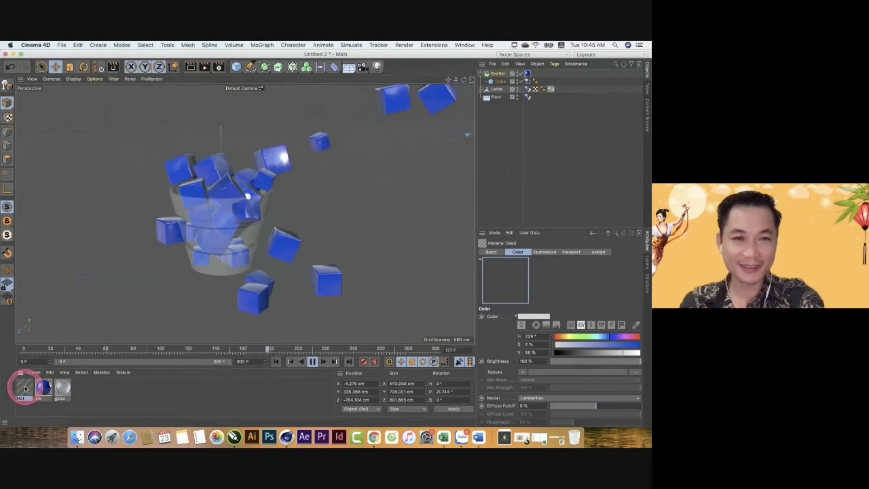
# - Create a second material, Mat.1, stop playback, and open it to rename it floor
pyautogui.moveTo(25, 389)
pyautogui.mouseDown(button='right')
pyautogui.moveTo(61, 296)
pyautogui.moveTo(83, 360)
pyautogui.moveTo(86, 268)
pyautogui.moveTo(194, 393)
pyautogui.moveTo(68, 382)
pyautogui.mouseUp(button='right')
pyautogui.moveTo(39, 369); pyautogui.dragTo(66, 292)
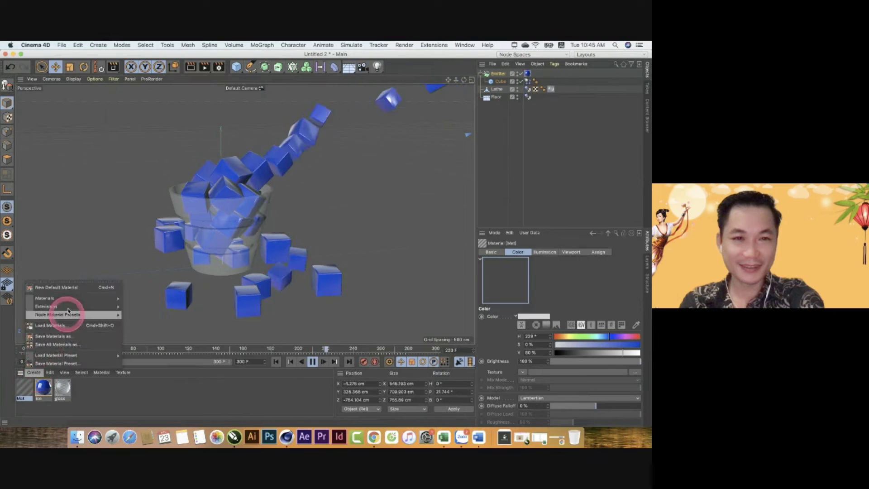
pyautogui.click(66, 292)
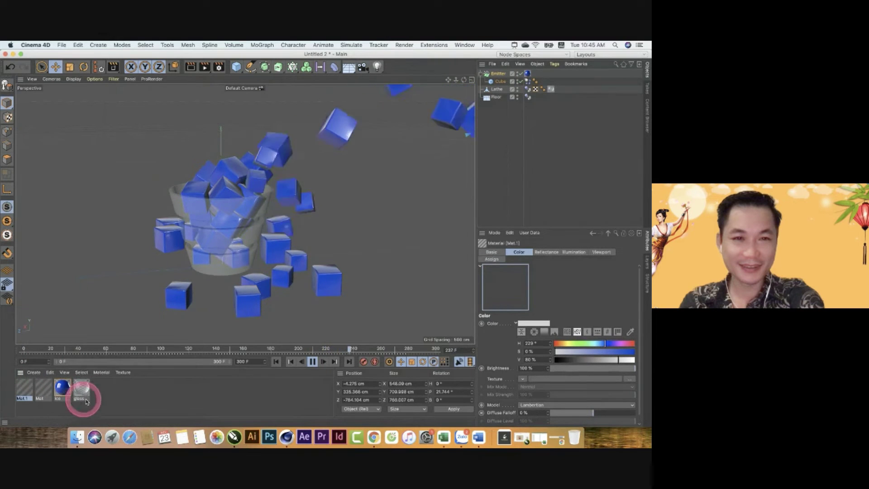
pyautogui.click(312, 361)
pyautogui.click(222, 380)
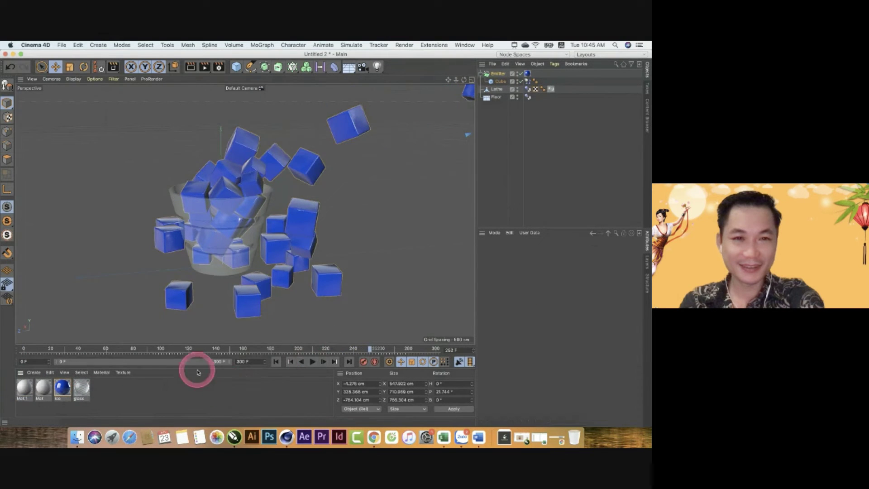
pyautogui.doubleClick(24, 386)
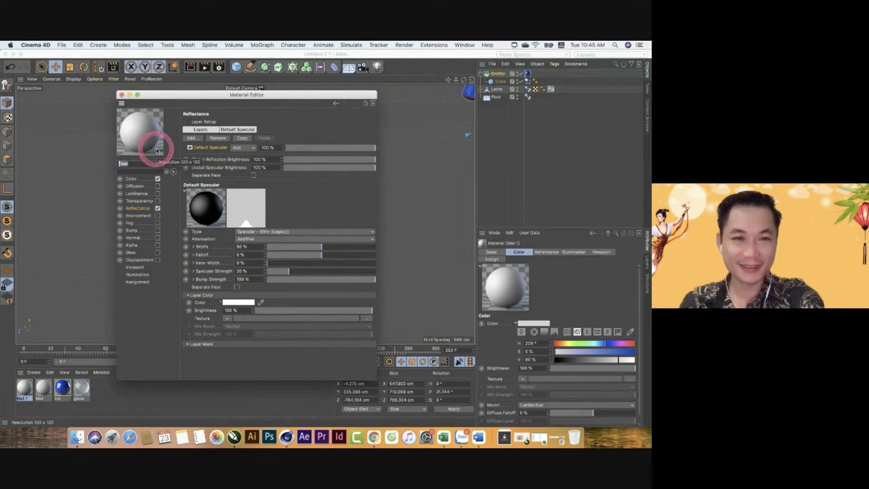
pyautogui.click(144, 312)
pyautogui.moveTo(178, 95); pyautogui.dragTo(348, 69)
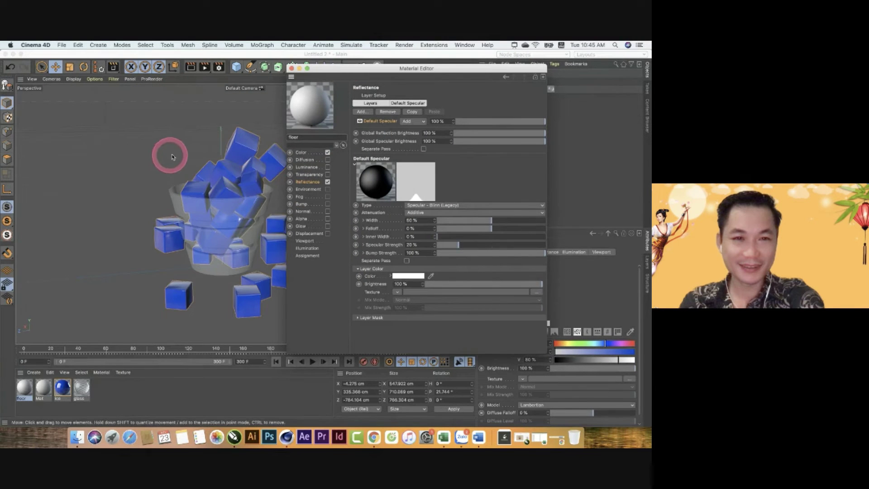
# - Load a Gradient into the floor colour and make its left knot teal
pyautogui.click(305, 153)
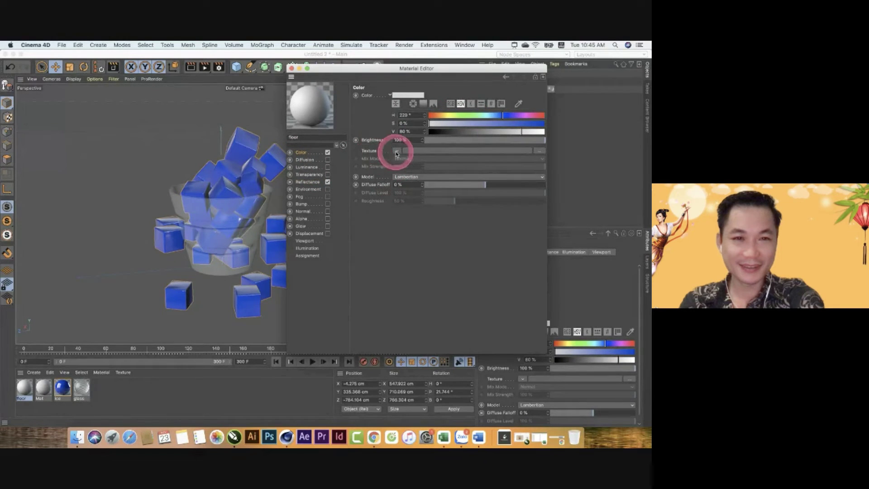
pyautogui.click(396, 151)
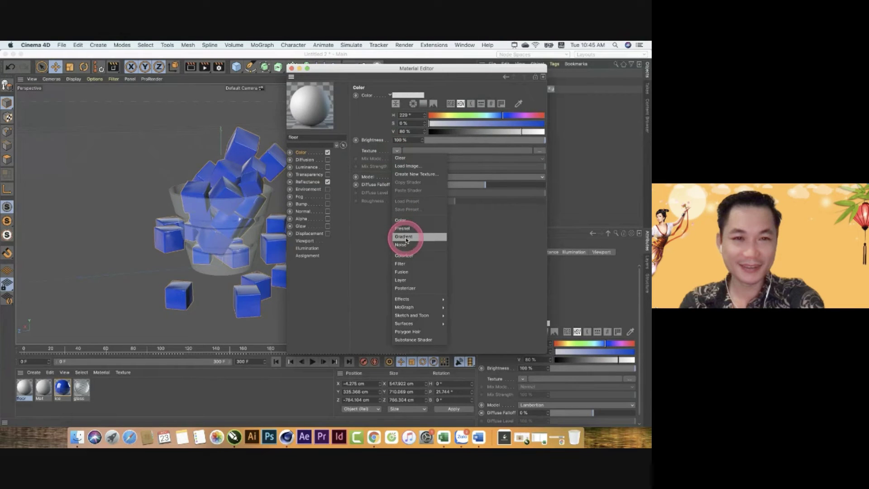
pyautogui.click(406, 237)
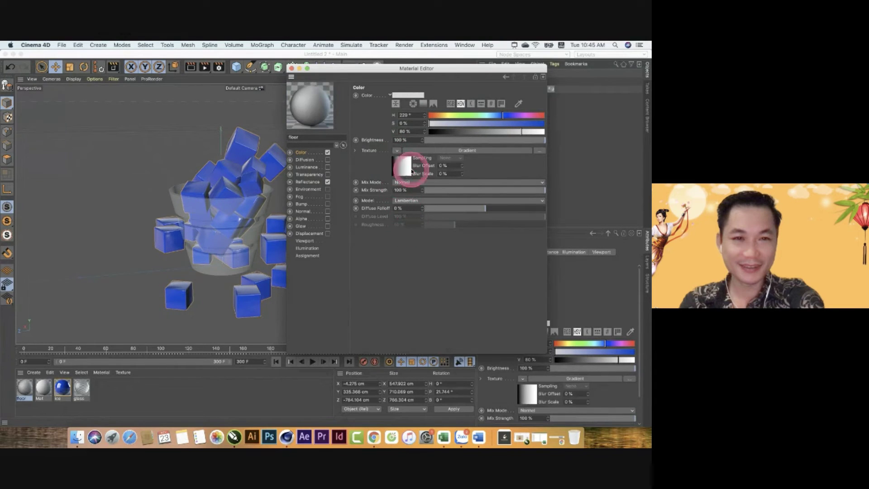
pyautogui.click(403, 169)
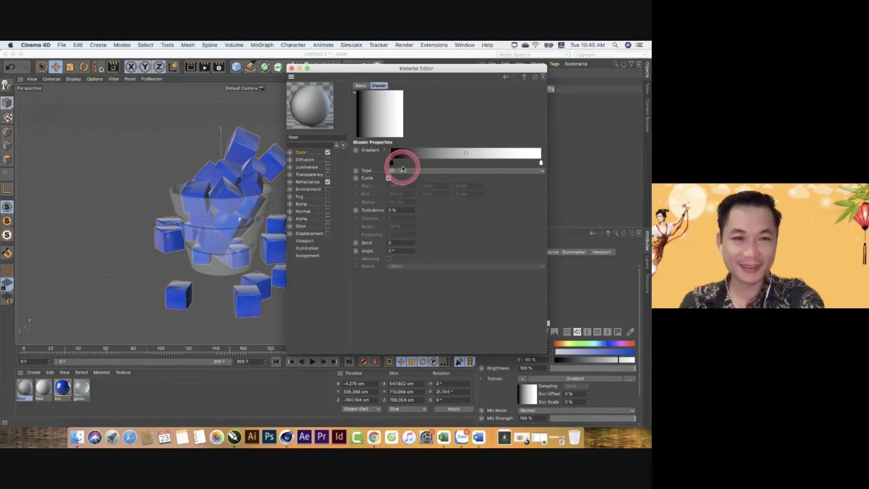
pyautogui.click(391, 163)
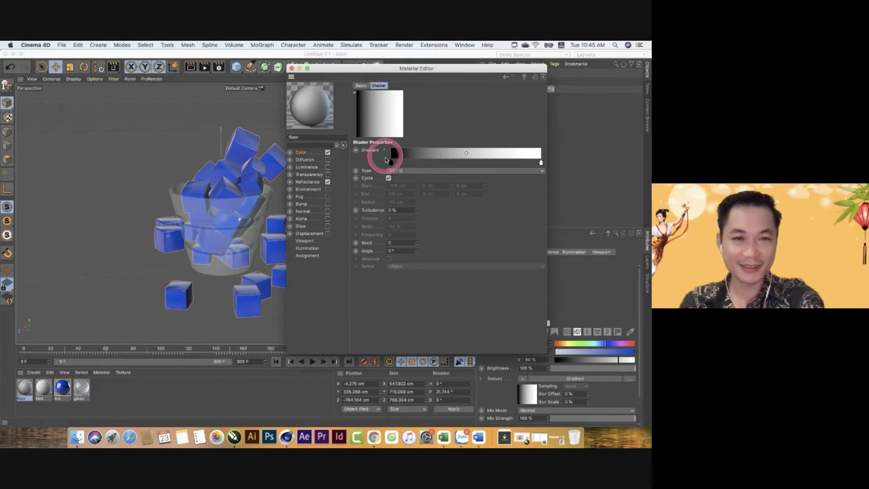
pyautogui.doubleClick(392, 163)
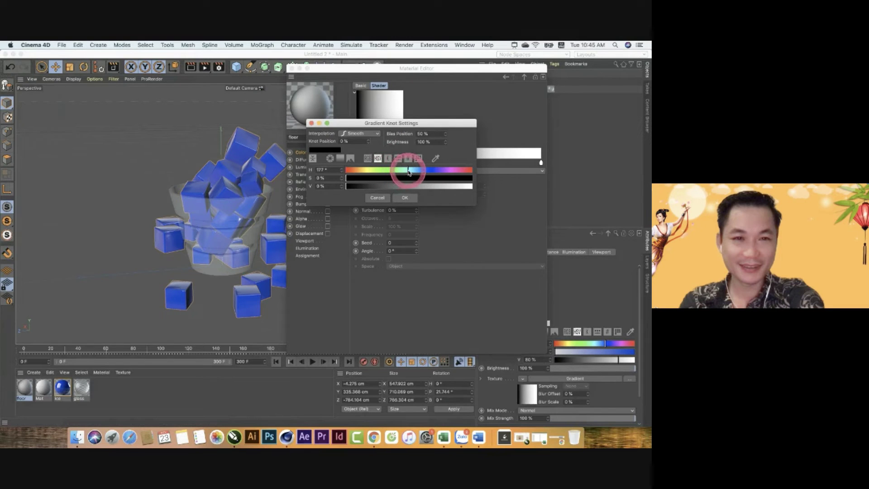
pyautogui.moveTo(409, 186)
pyautogui.mouseDown()
pyautogui.moveTo(484, 190)
pyautogui.moveTo(476, 182)
pyautogui.moveTo(414, 191)
pyautogui.mouseUp()
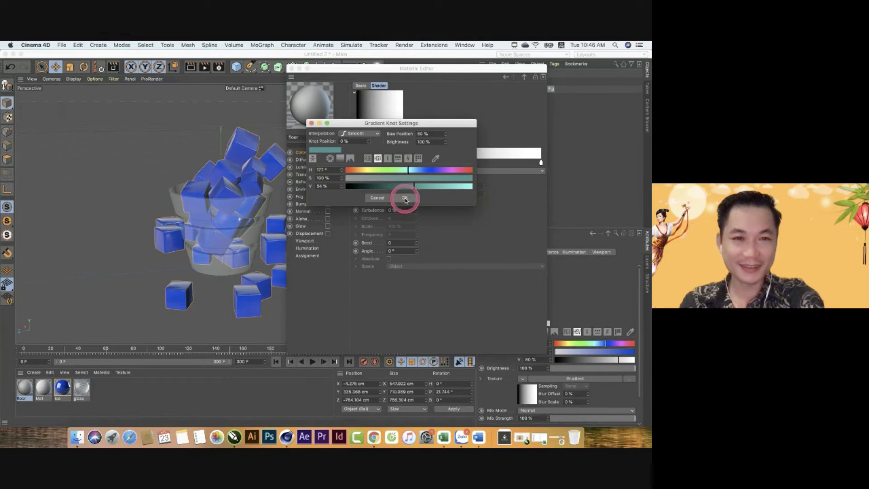
pyautogui.click(404, 197)
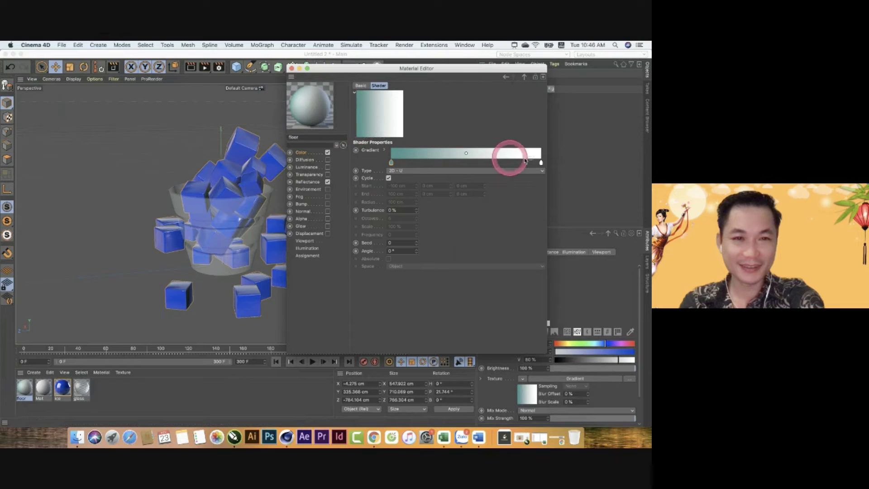
# - Make the right knot light cyan, set Type to 2D - V, and shift the midpoint right
pyautogui.doubleClick(541, 164)
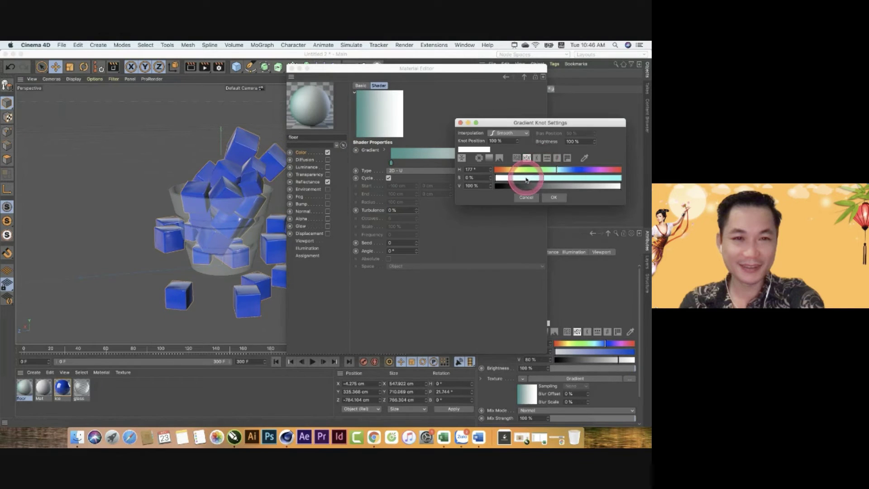
pyautogui.moveTo(520, 178); pyautogui.dragTo(527, 180)
pyautogui.click(553, 197)
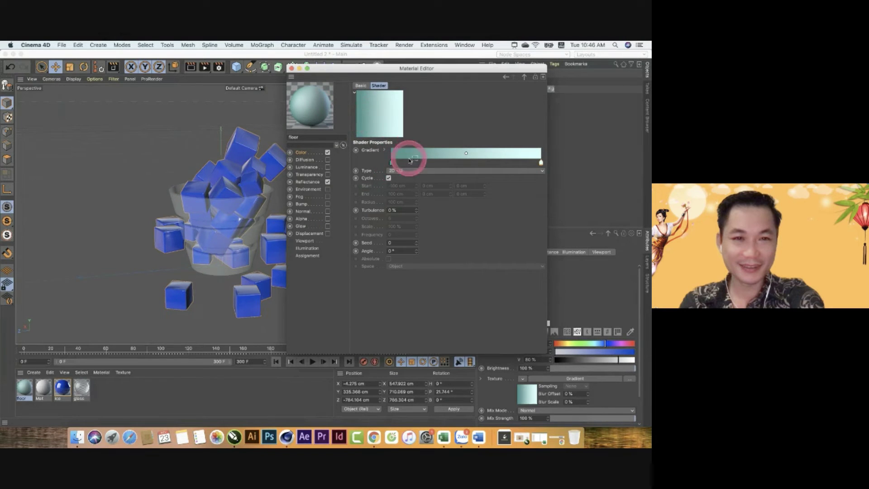
pyautogui.click(405, 171)
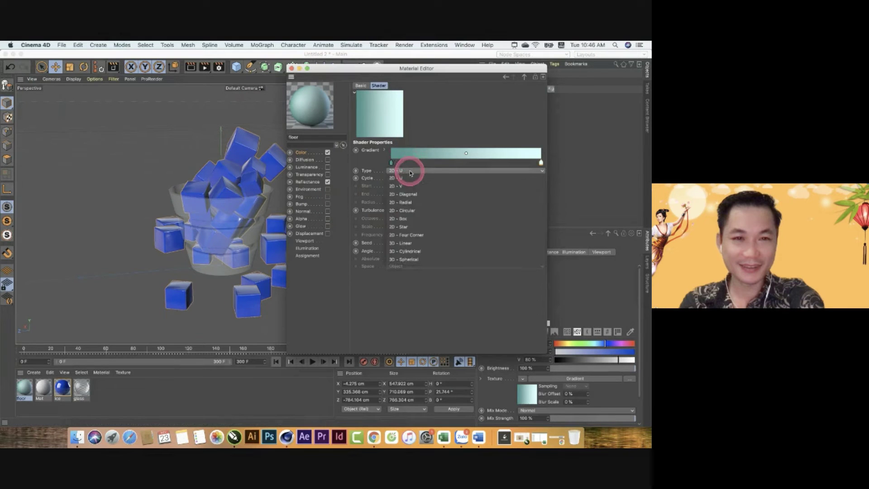
pyautogui.click(400, 186)
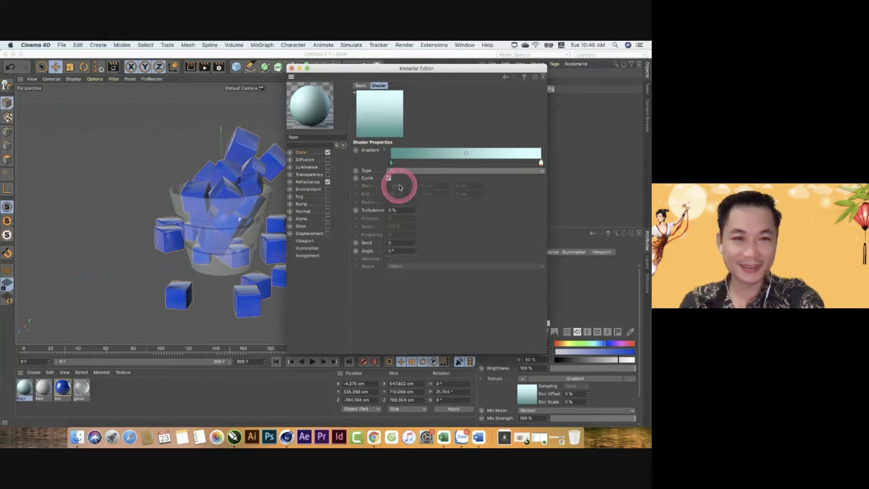
pyautogui.moveTo(380, 136); pyautogui.dragTo(380, 106)
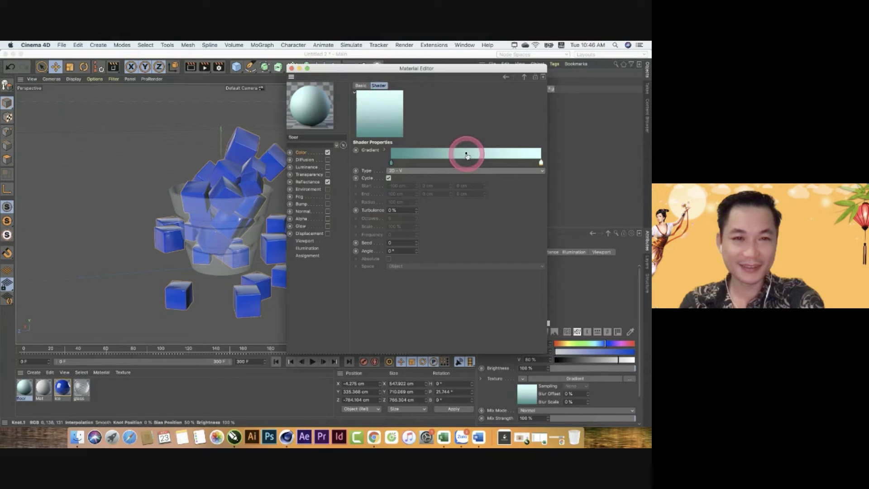
pyautogui.moveTo(466, 153); pyautogui.dragTo(471, 153)
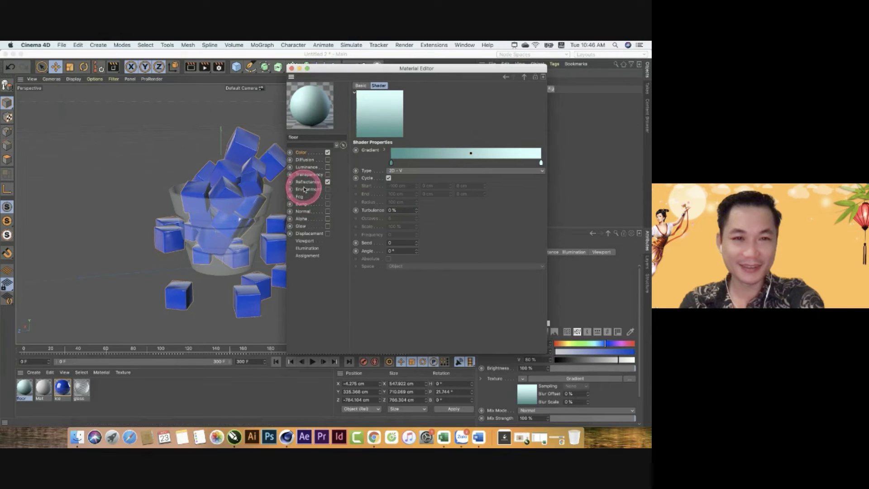
# - Add a Reflection (Legacy) layer to floor with reflection brightness around 26% and specular 54%
pyautogui.click(308, 182)
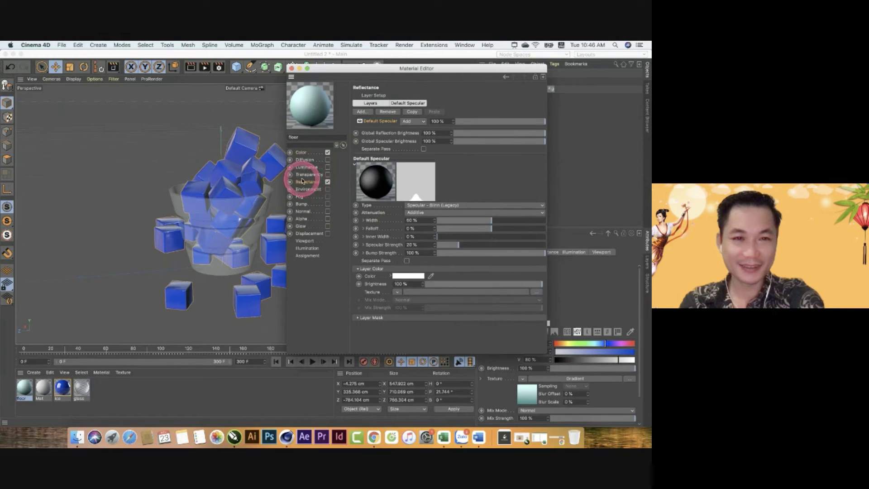
pyautogui.click(366, 112)
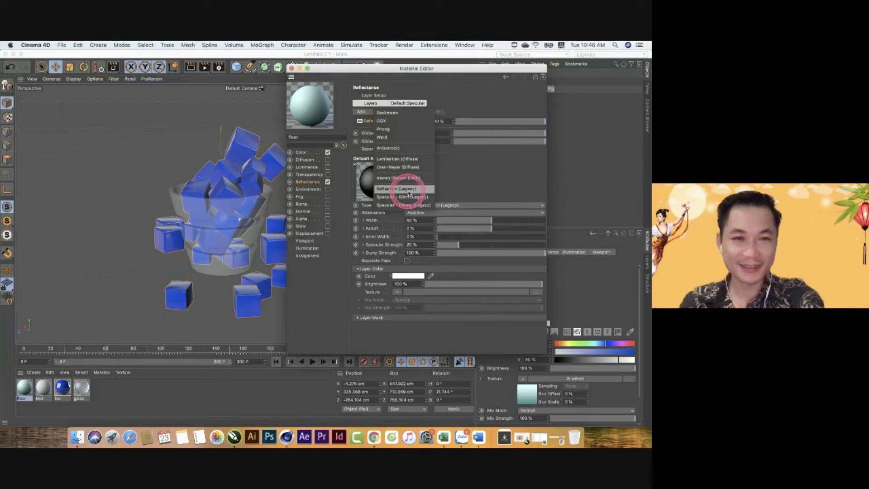
pyautogui.click(411, 192)
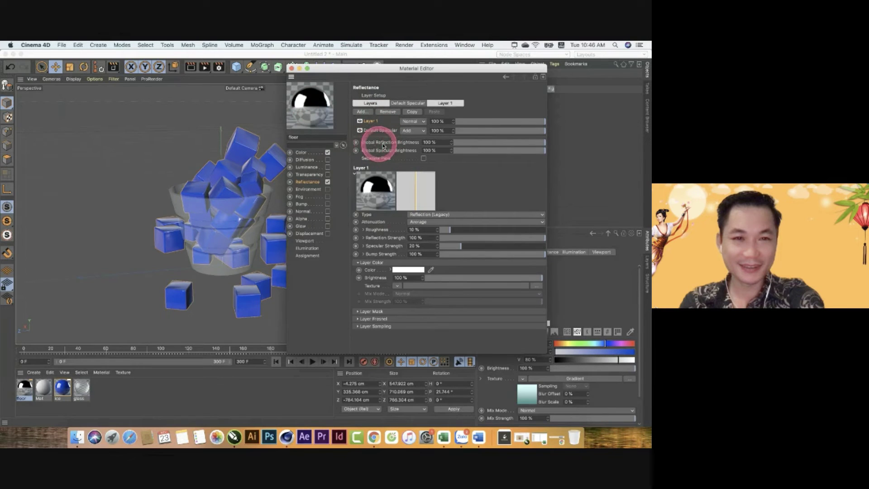
pyautogui.moveTo(466, 143); pyautogui.dragTo(482, 144)
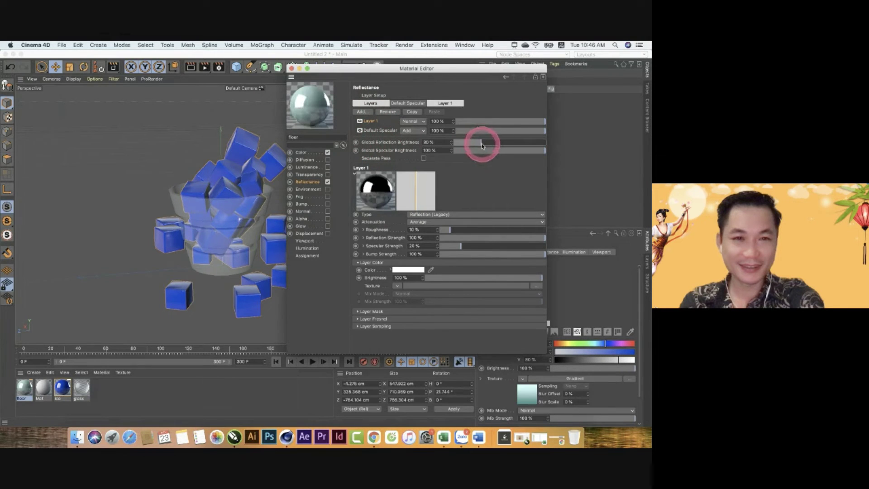
pyautogui.click(504, 151)
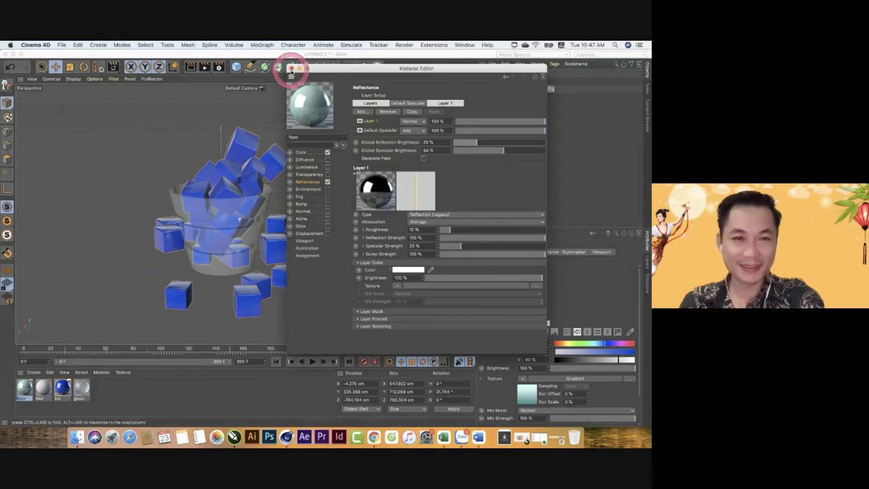
# - Close the Material Editor and apply the floor material to the Floor object
pyautogui.click(291, 68)
pyautogui.click(23, 390)
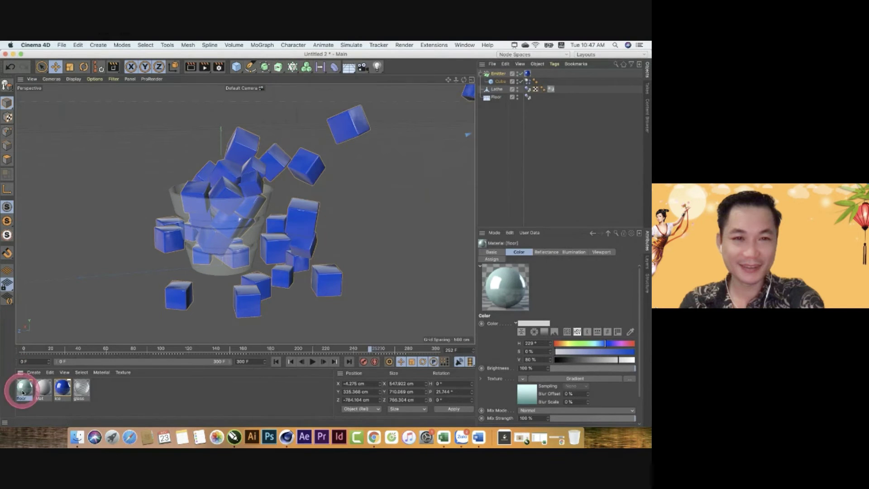
pyautogui.moveTo(56, 343); pyautogui.dragTo(69, 282)
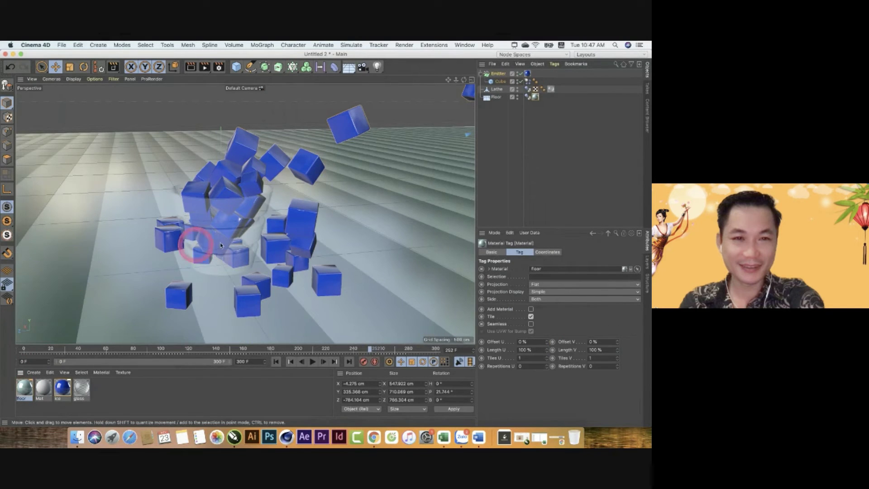
pyautogui.keyDown('alt'); pyautogui.moveTo(273, 286); pyautogui.dragTo(178, 254); pyautogui.keyUp('alt')
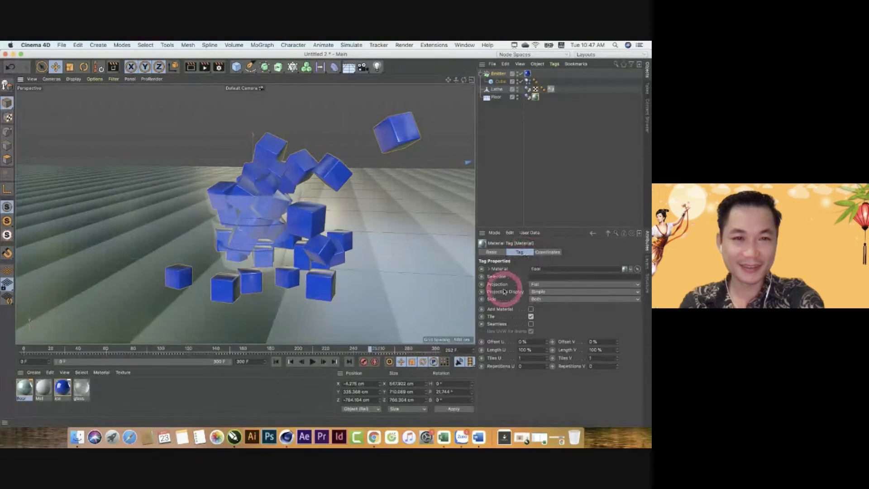
# - Set the floor texture projection to Frontal and start Interactive Render Region
pyautogui.click(541, 286)
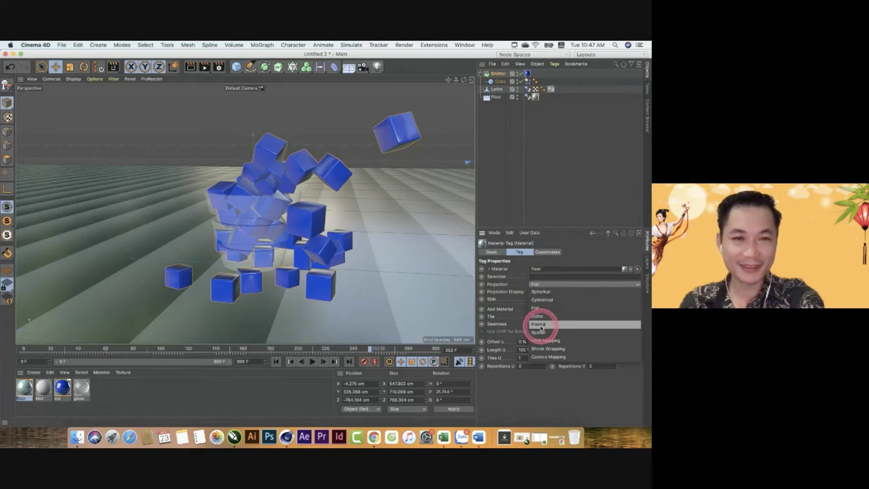
pyautogui.click(543, 325)
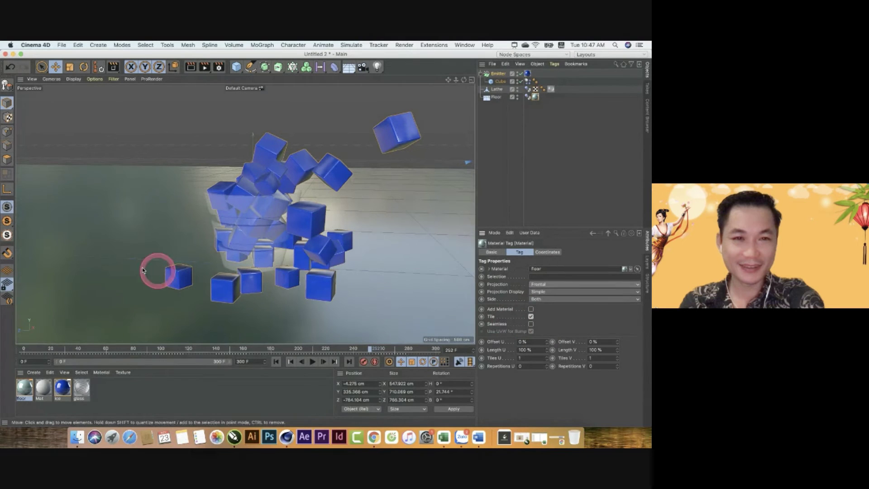
pyautogui.click(191, 68)
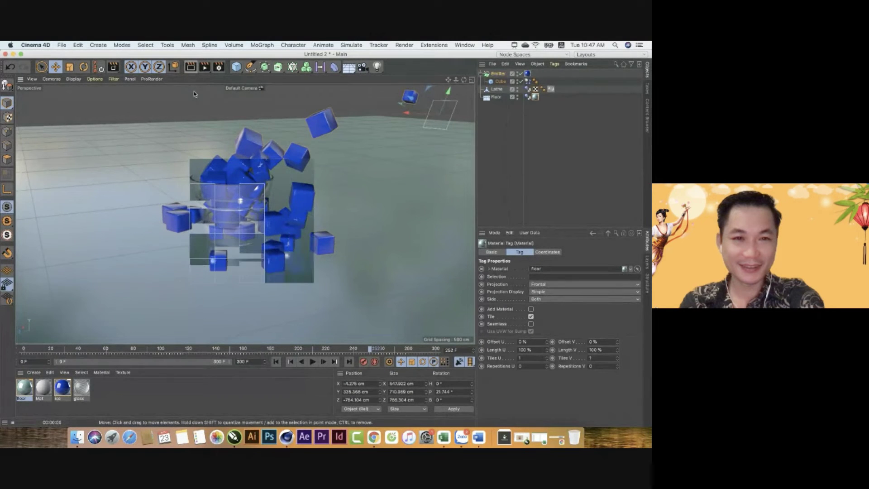
# - Stretch the interactive render region over the whole viewport, then exit and orbit the cubes
pyautogui.click(302, 201)
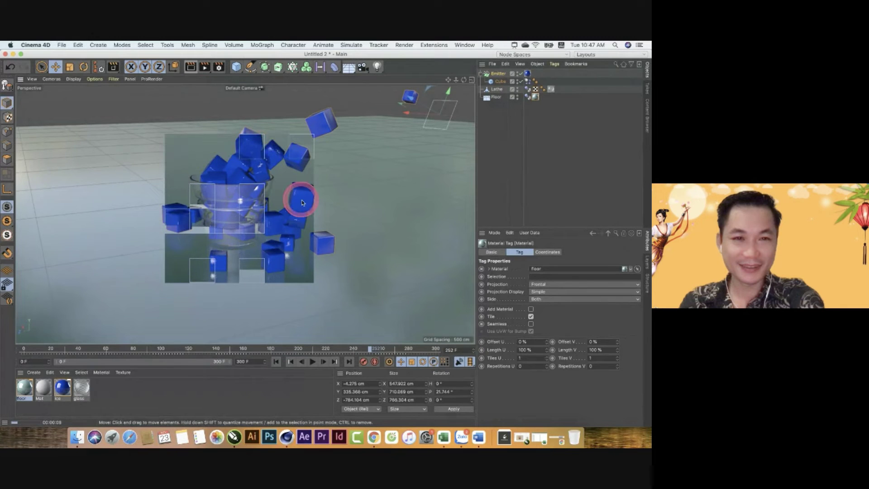
pyautogui.click(355, 145)
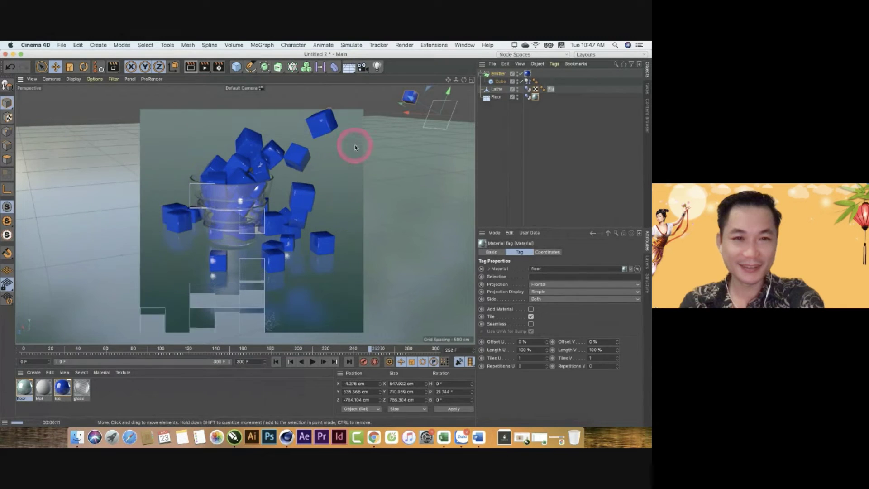
pyautogui.moveTo(355, 148); pyautogui.dragTo(158, 246)
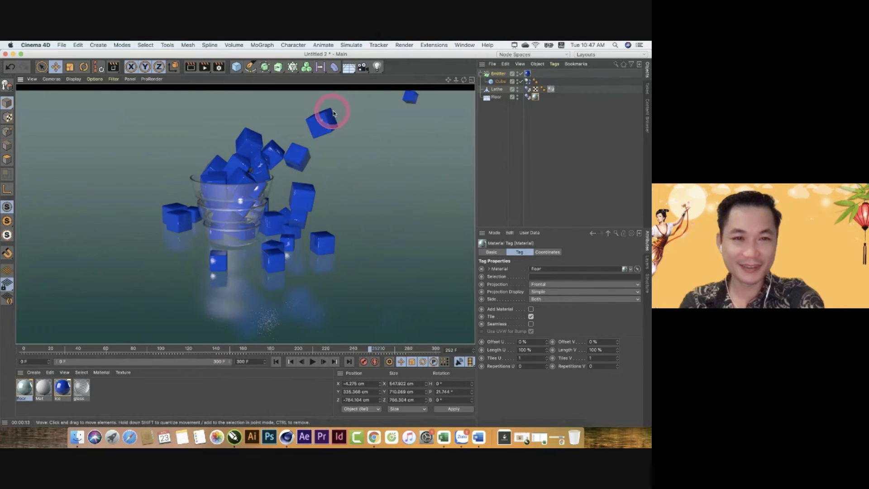
pyautogui.click(382, 128)
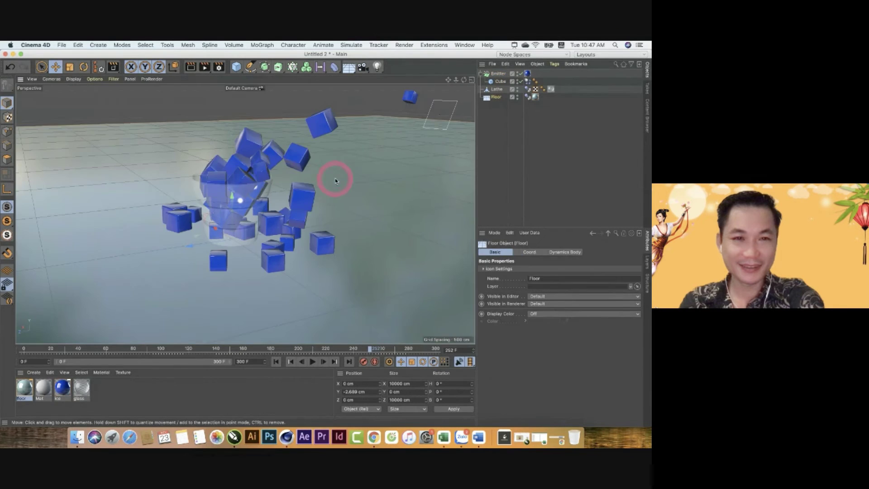
pyautogui.moveTo(336, 181)
pyautogui.keyDown('alt'); pyautogui.mouseDown()
pyautogui.moveTo(310, 190)
pyautogui.moveTo(320, 200)
pyautogui.mouseUp(); pyautogui.keyUp('alt')
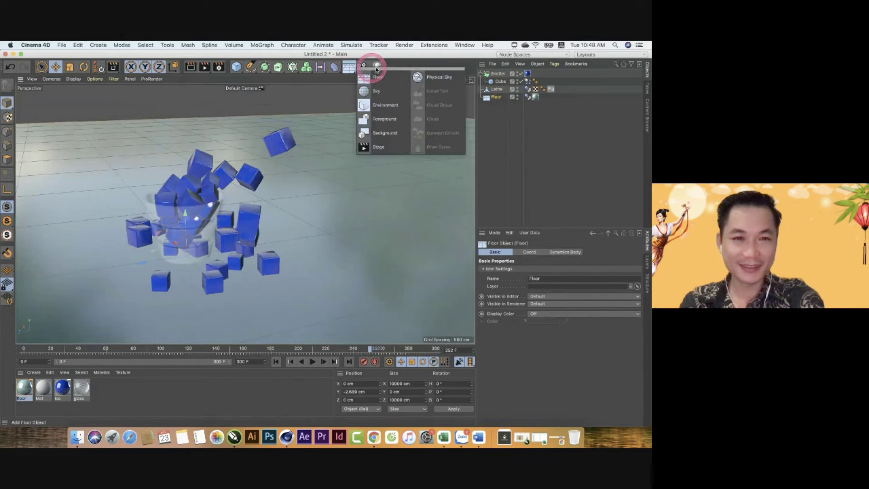
# - Add a Physical Sky and preview the scene lit by it
pyautogui.moveTo(348, 71); pyautogui.dragTo(379, 126)
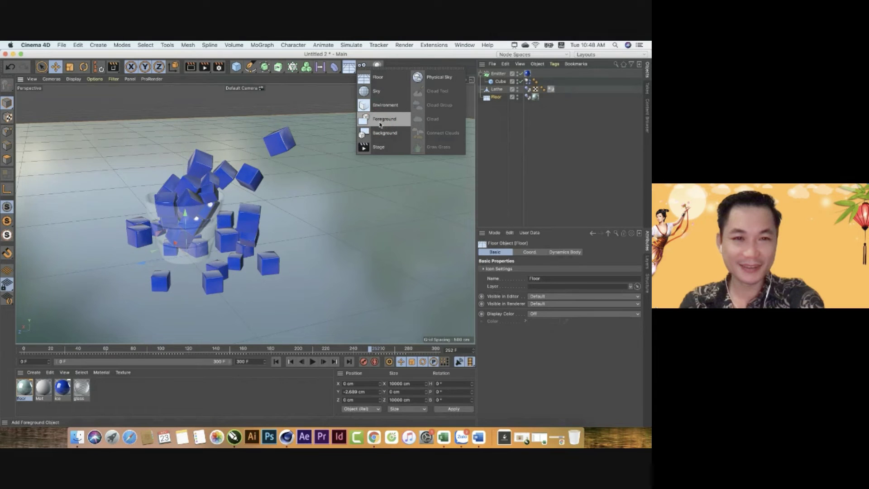
pyautogui.moveTo(380, 125)
pyautogui.mouseDown()
pyautogui.moveTo(369, 88)
pyautogui.moveTo(434, 81)
pyautogui.mouseUp()
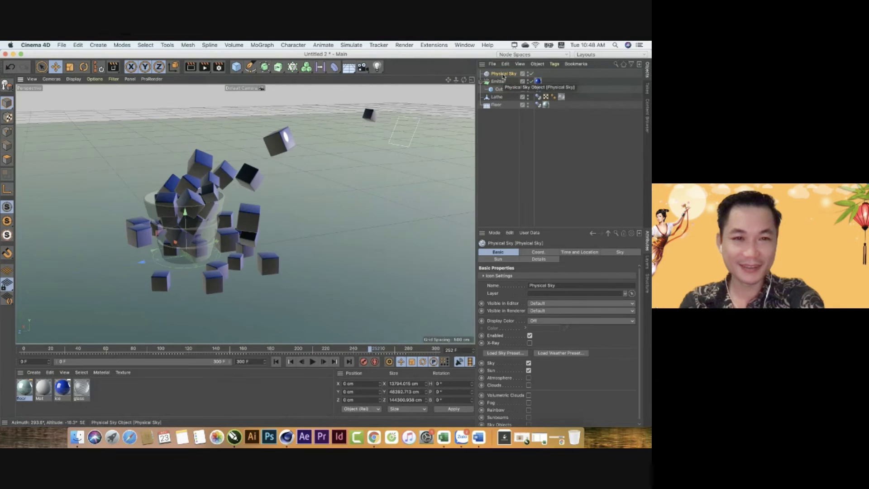
pyautogui.click(196, 68)
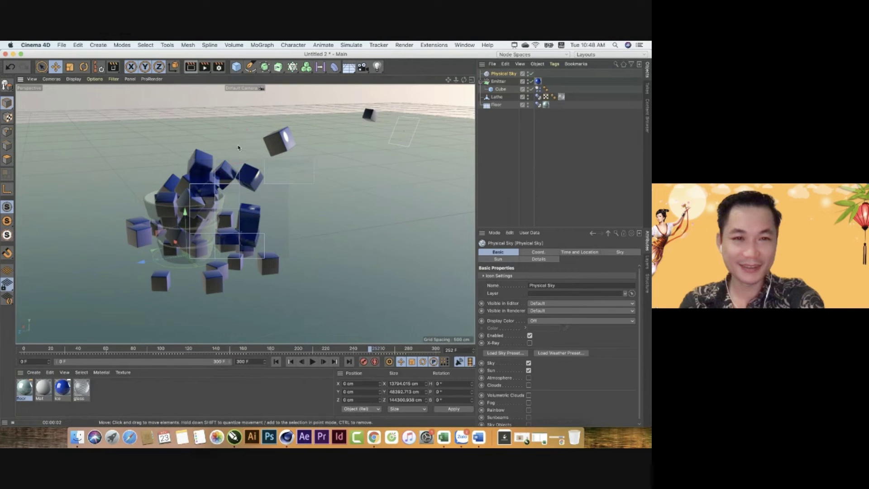
pyautogui.click(269, 139)
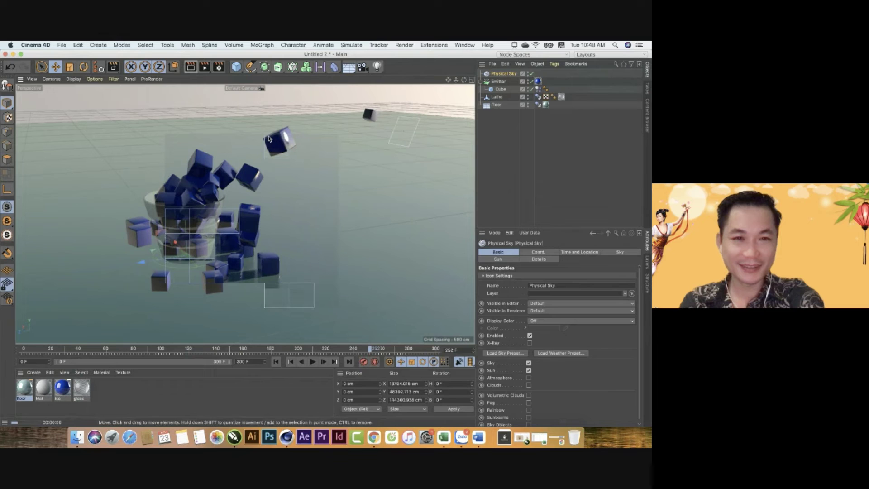
pyautogui.click(101, 213)
pyautogui.click(249, 219)
pyautogui.click(462, 90)
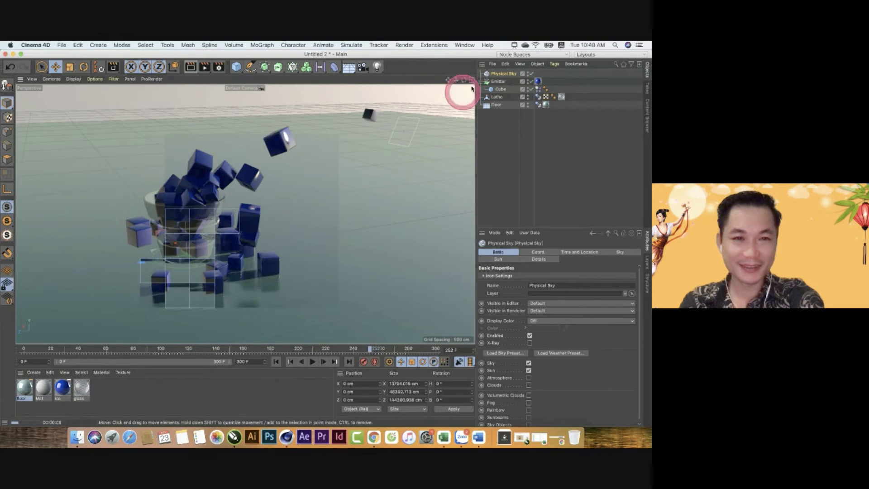
pyautogui.click(500, 74)
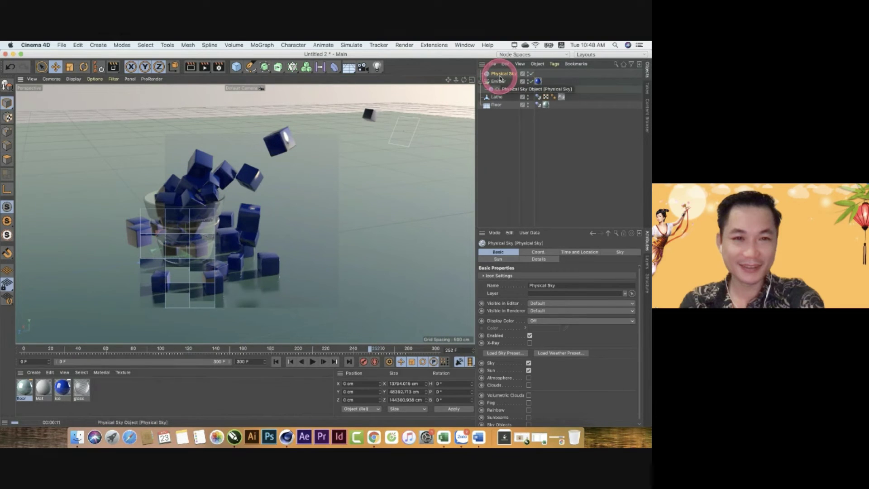
pyautogui.click(217, 278)
pyautogui.click(194, 258)
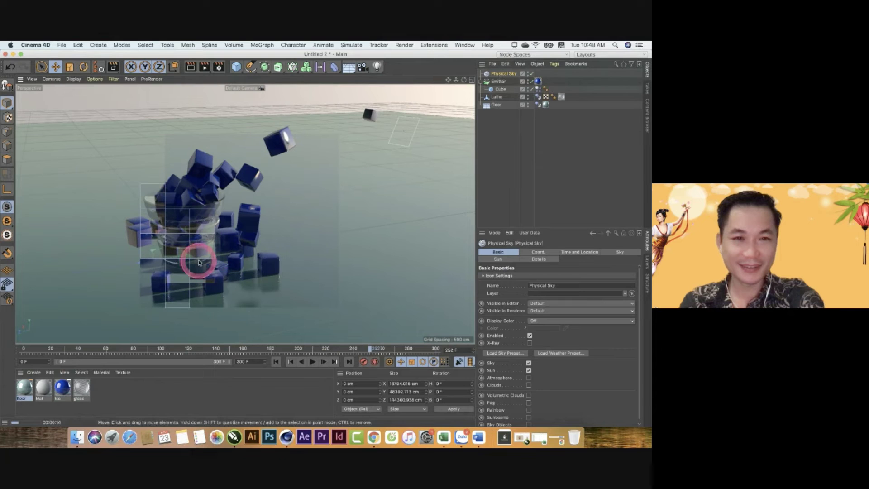
pyautogui.click(342, 222)
pyautogui.click(361, 223)
# - Rotate the floor to about -84° heading, then undo the rotation and position change
pyautogui.click(140, 262)
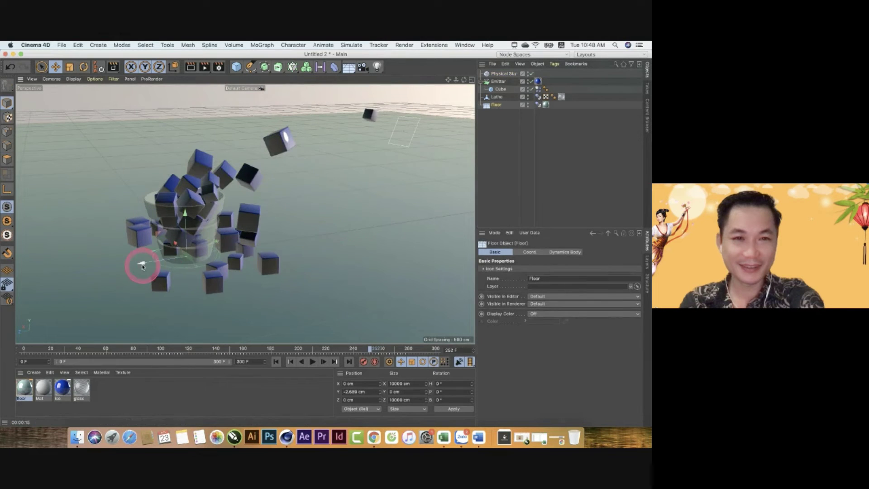
pyautogui.click(339, 243)
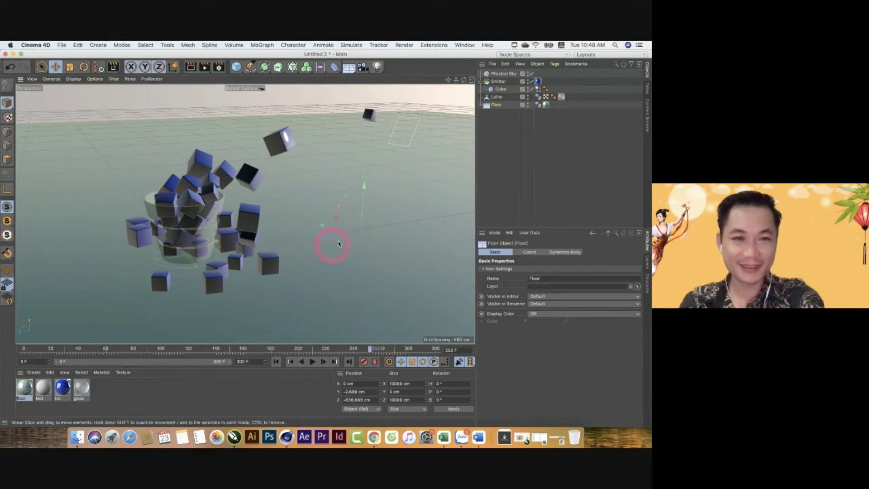
pyautogui.click(83, 67)
pyautogui.moveTo(358, 246)
pyautogui.mouseDown()
pyautogui.moveTo(185, 214)
pyautogui.moveTo(399, 240)
pyautogui.mouseUp()
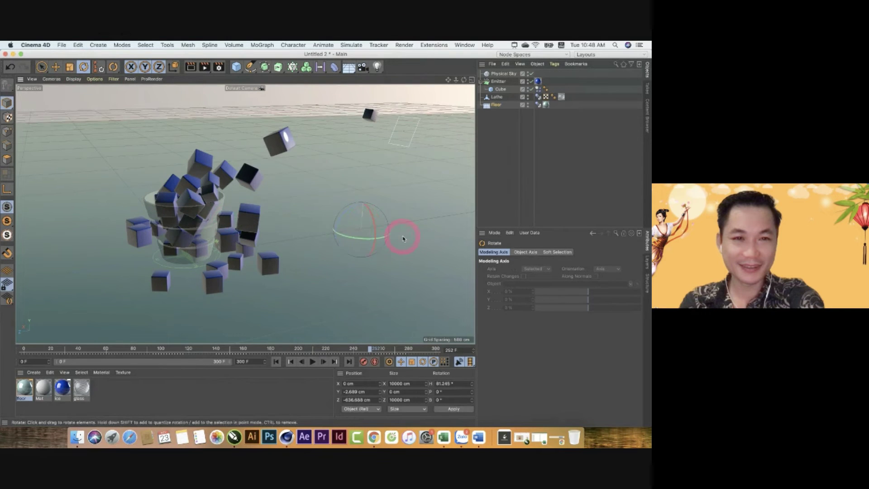
pyautogui.hotkey('ctrl', 'z')
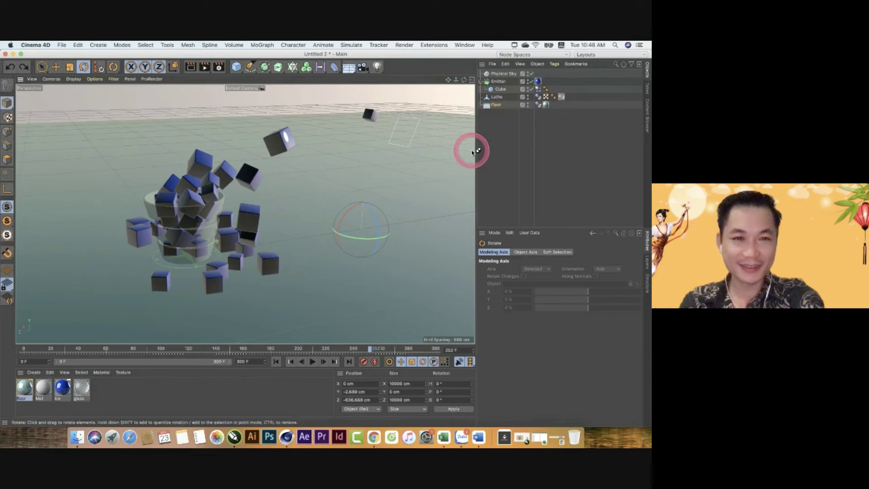
pyautogui.hotkey('ctrl', 'z')
# - Rotate the Physical Sky to swing the sun around, then delete it
pyautogui.click(502, 73)
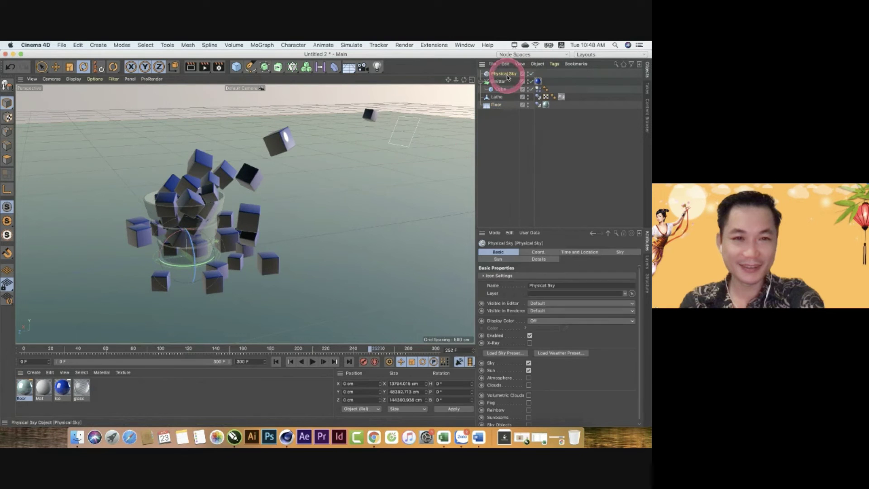
pyautogui.moveTo(176, 268)
pyautogui.mouseDown()
pyautogui.moveTo(392, 242)
pyautogui.moveTo(441, 226)
pyautogui.moveTo(351, 258)
pyautogui.moveTo(54, 191)
pyautogui.moveTo(126, 149)
pyautogui.moveTo(327, 206)
pyautogui.moveTo(111, 219)
pyautogui.moveTo(31, 155)
pyautogui.mouseUp()
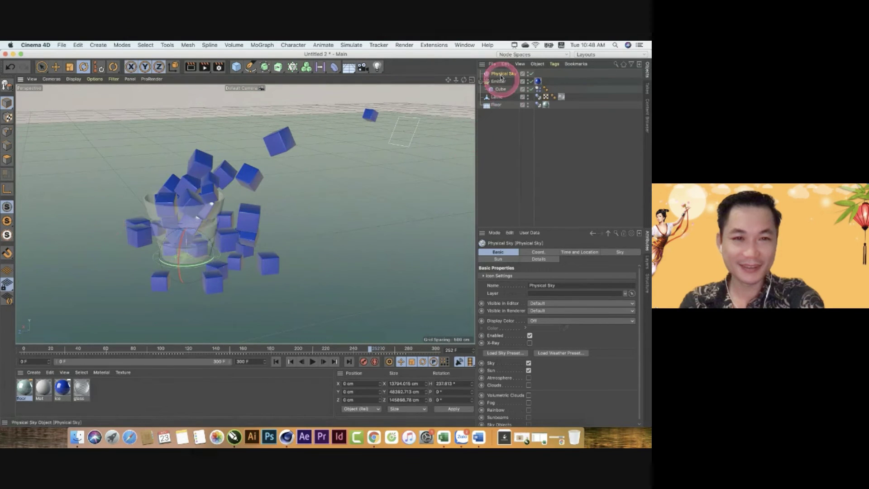
pyautogui.press('Delete')
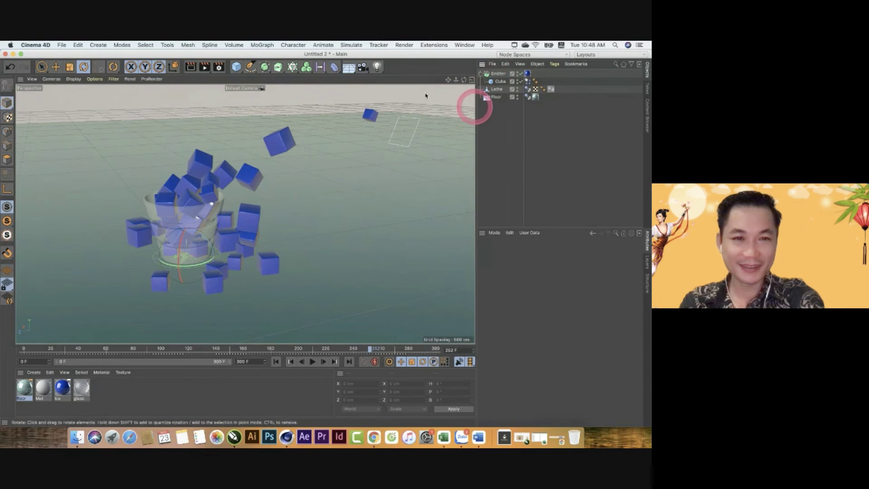
# - Add a Background object under Floor and apply the Floor material to it
pyautogui.click(347, 67)
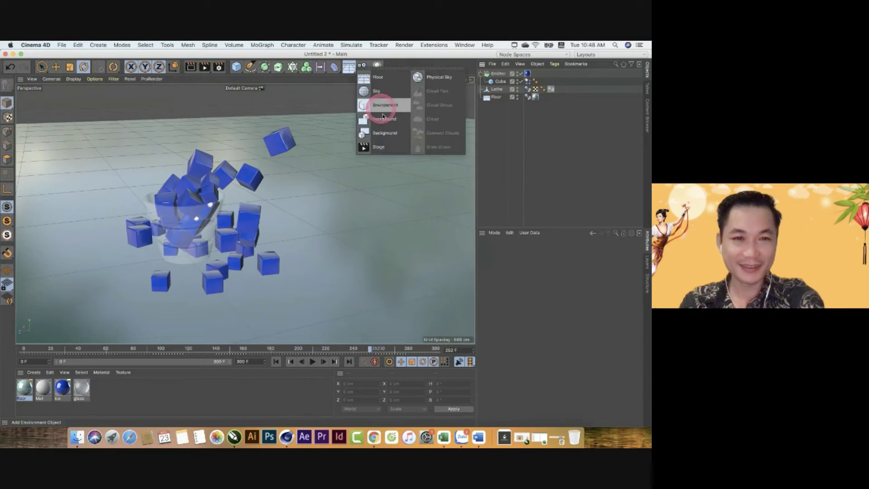
pyautogui.click(392, 134)
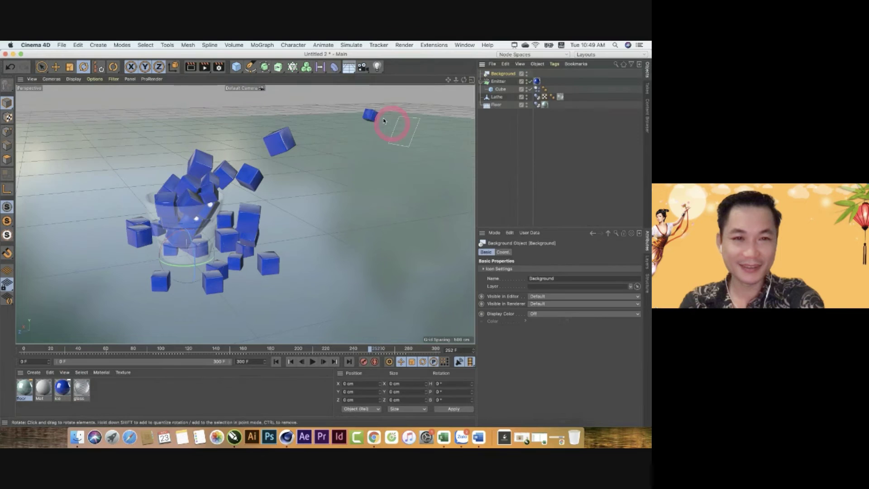
pyautogui.moveTo(500, 98); pyautogui.dragTo(496, 113)
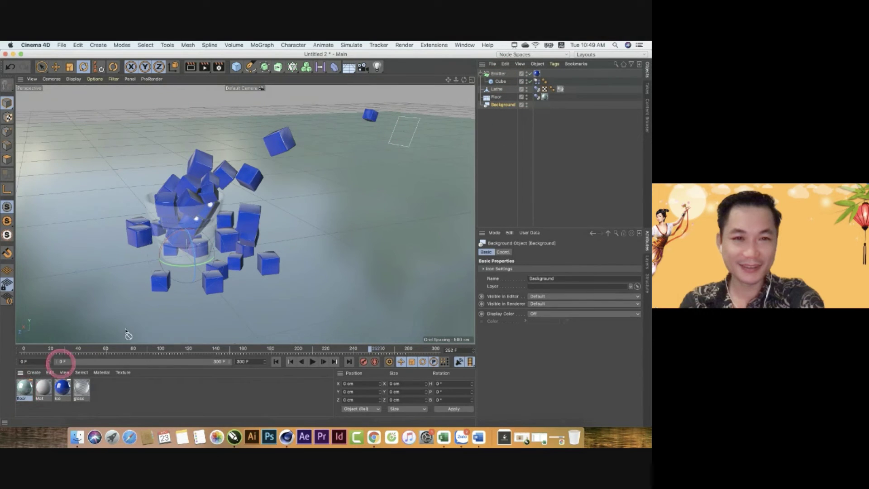
pyautogui.moveTo(128, 335)
pyautogui.mouseDown()
pyautogui.moveTo(508, 119)
pyautogui.moveTo(504, 105)
pyautogui.mouseUp()
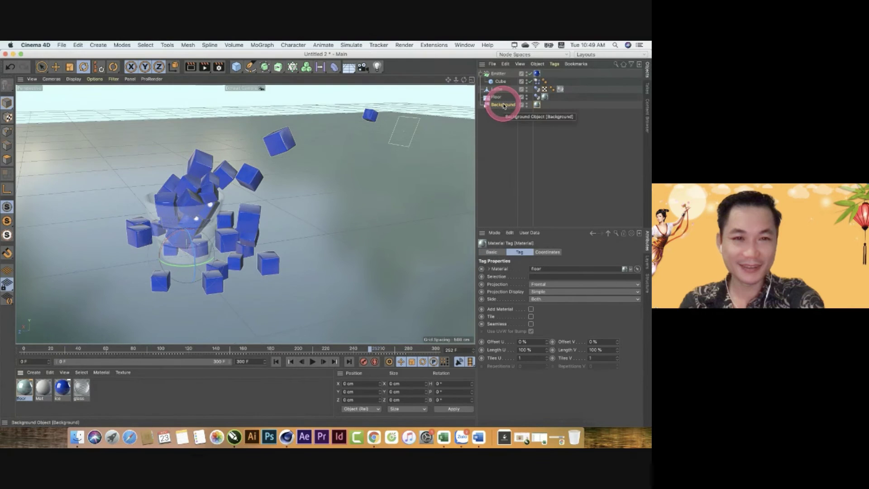
# - Render a viewport preview and reframe the camera closer to the cubes
pyautogui.click(191, 67)
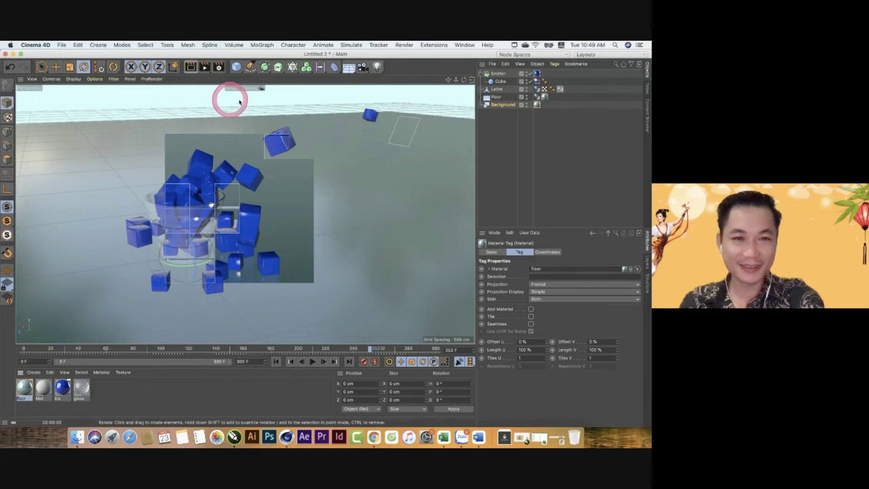
pyautogui.moveTo(455, 80); pyautogui.dragTo(329, 266)
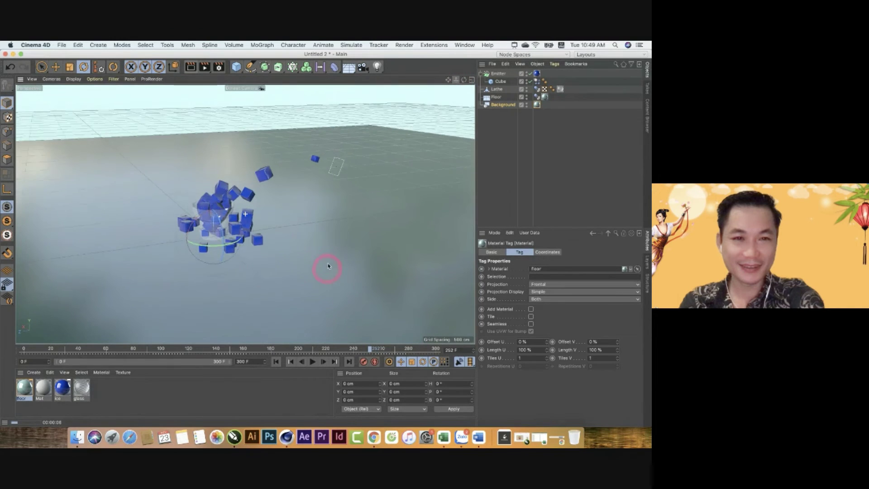
pyautogui.moveTo(464, 80); pyautogui.dragTo(326, 236)
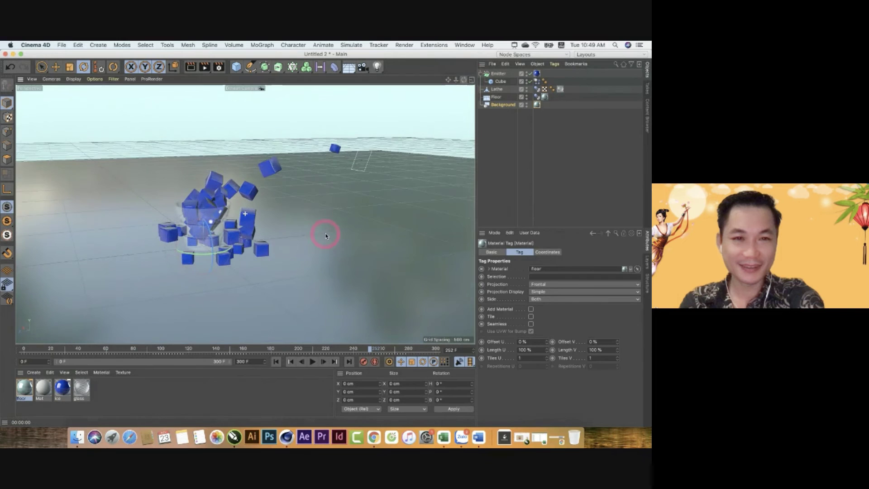
pyautogui.click(201, 68)
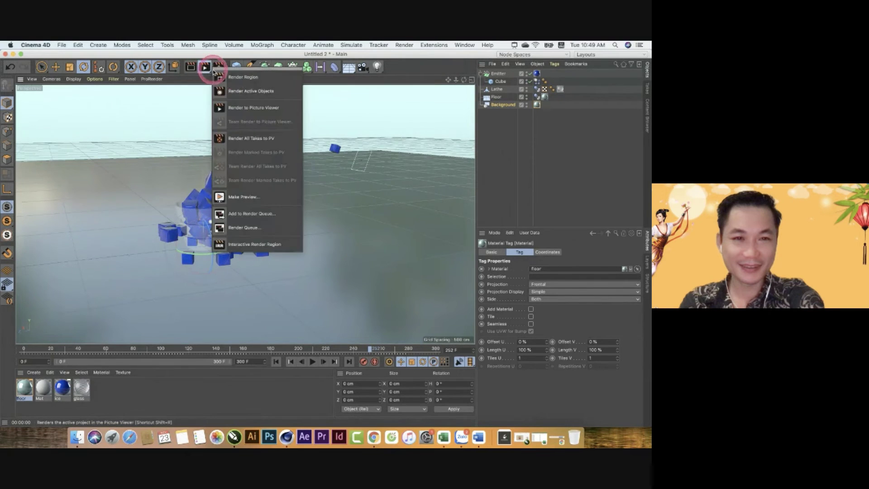
pyautogui.click(219, 90)
pyautogui.moveTo(84, 112); pyautogui.dragTo(344, 280)
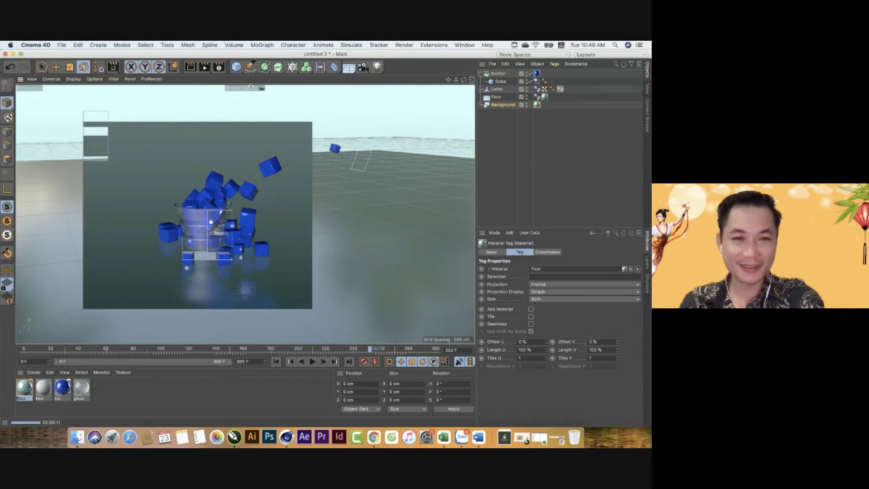
pyautogui.moveTo(271, 92); pyautogui.dragTo(265, 147)
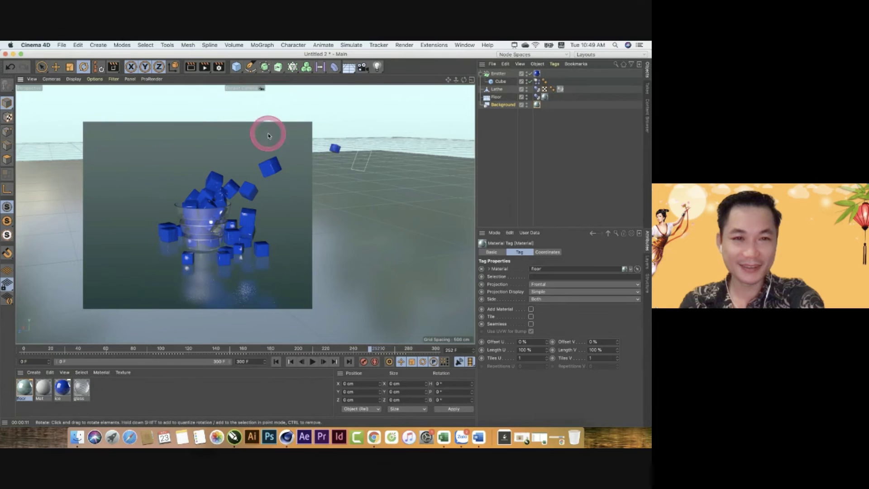
pyautogui.moveTo(227, 125)
pyautogui.mouseDown()
pyautogui.moveTo(127, 115)
pyautogui.moveTo(370, 142)
pyautogui.mouseUp()
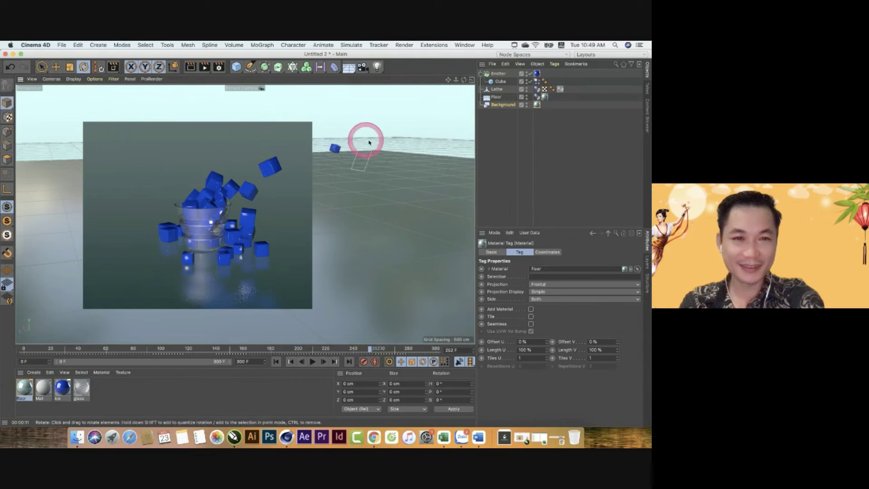
pyautogui.click(379, 138)
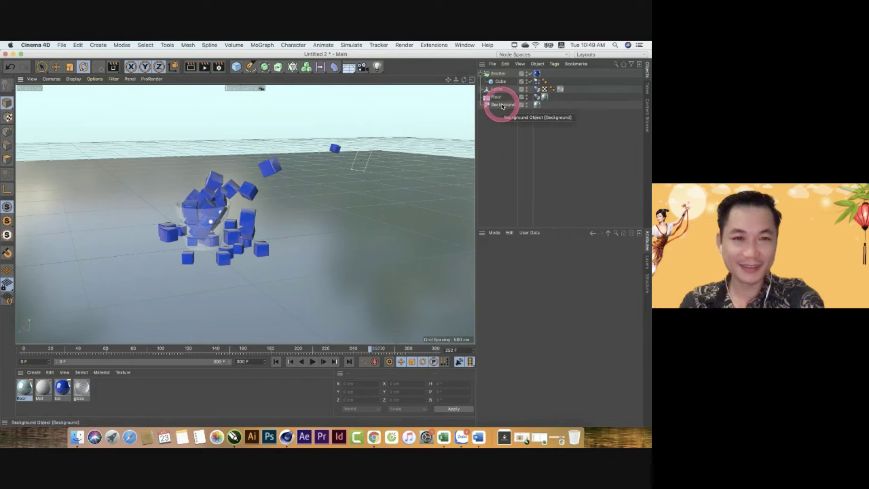
# - Give Floor a Compositing tag with Compositing Background on, then start a region render
pyautogui.moveTo(503, 106); pyautogui.dragTo(496, 107)
pyautogui.rightClick(495, 108)
pyautogui.moveTo(519, 158)
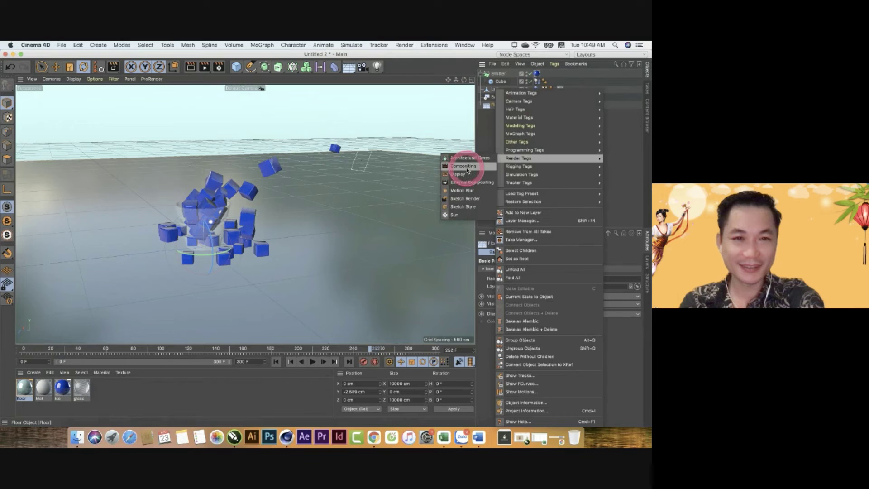
pyautogui.click(465, 170)
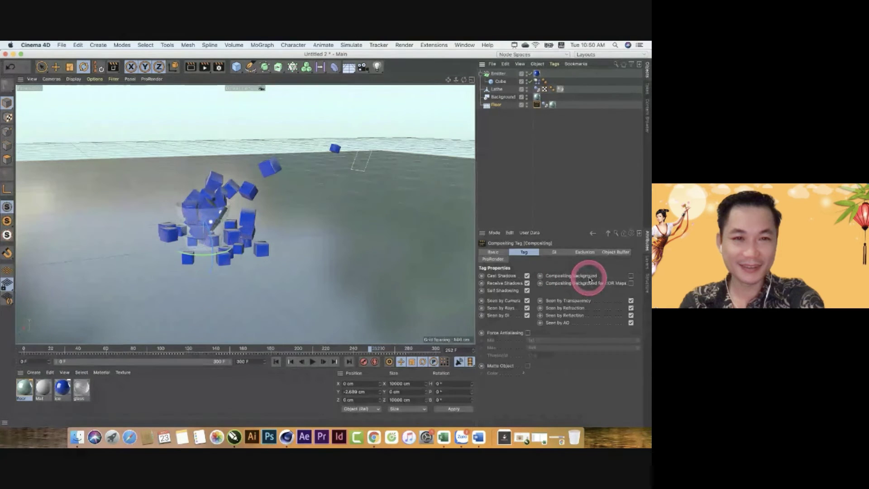
pyautogui.click(631, 276)
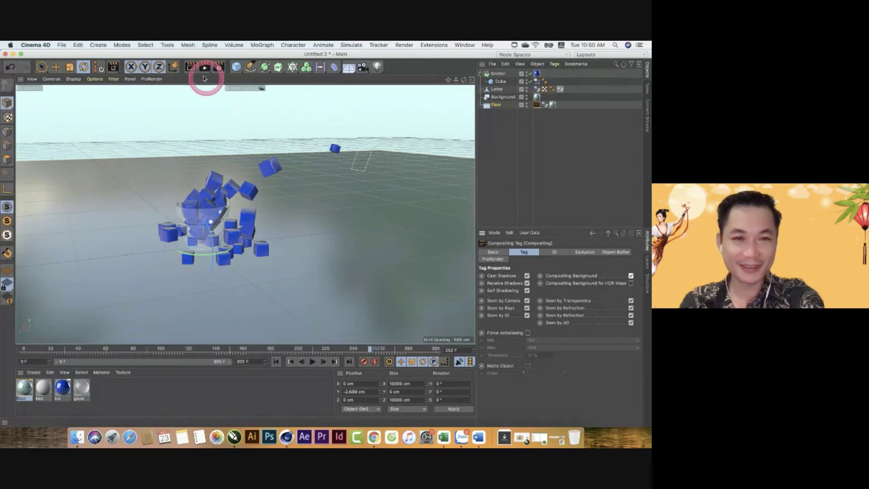
pyautogui.click(191, 67)
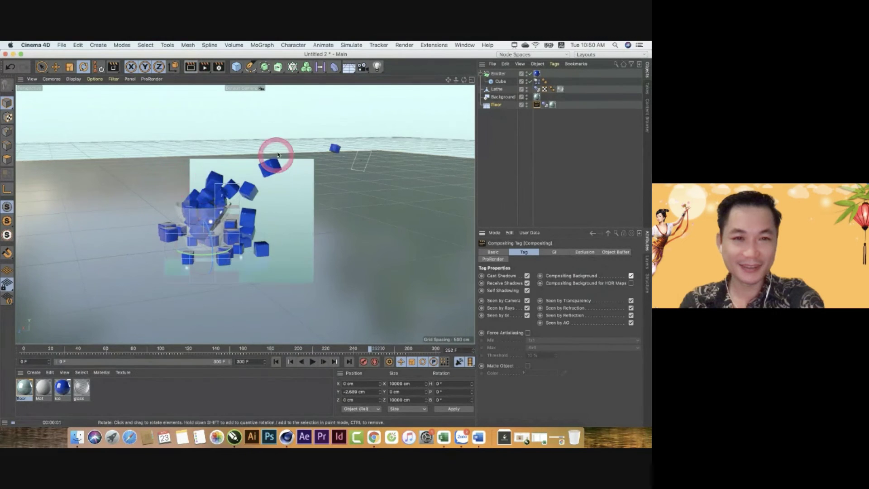
pyautogui.moveTo(314, 159); pyautogui.dragTo(339, 135)
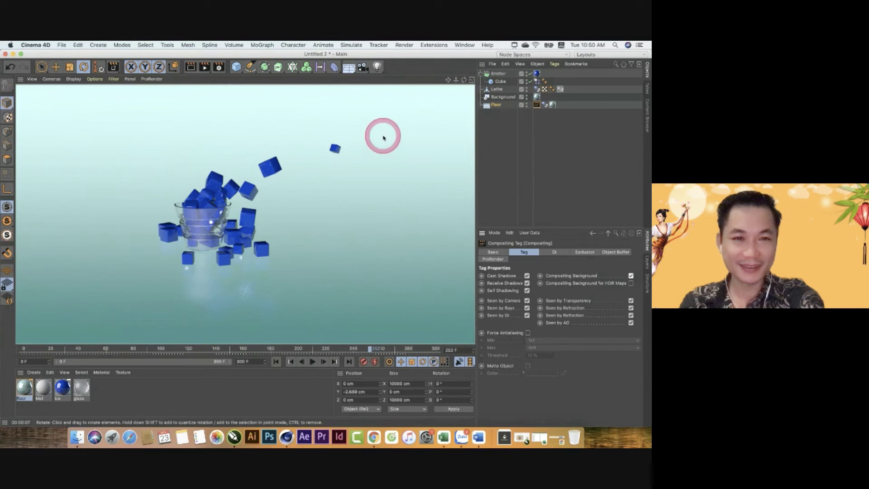
pyautogui.click(331, 113)
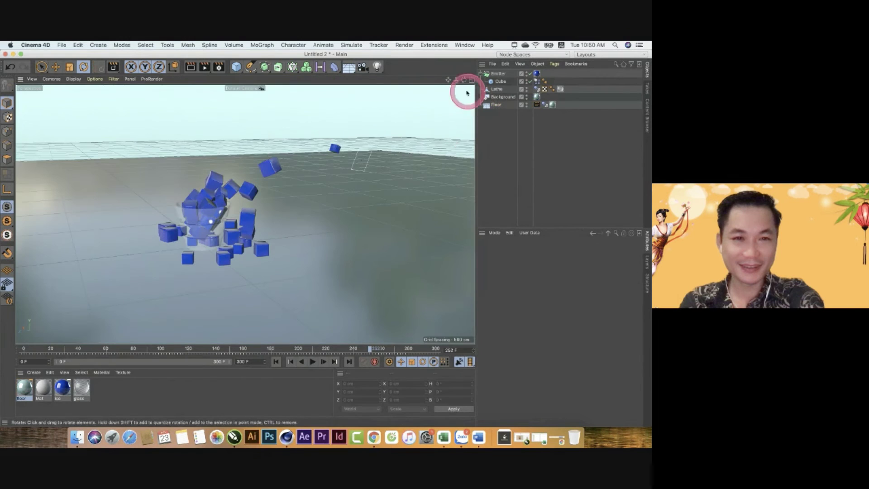
# - Add a Physical Sky and preview-render the cubes' shadows on the teal floor
pyautogui.moveTo(456, 79); pyautogui.dragTo(332, 242)
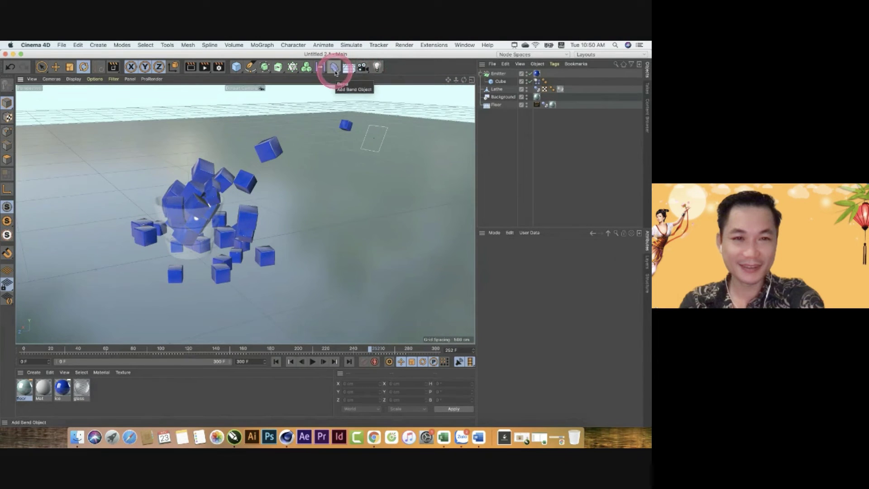
pyautogui.moveTo(350, 73); pyautogui.dragTo(425, 82)
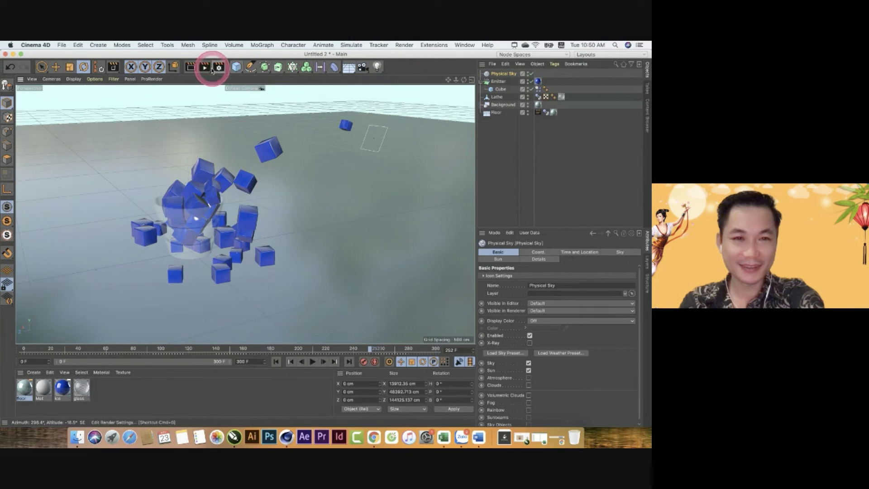
pyautogui.press('super+r')
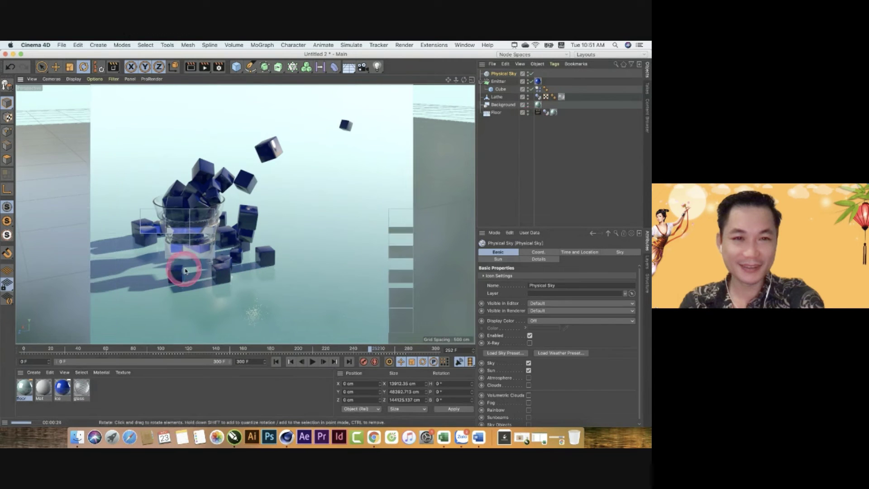
pyautogui.click(352, 144)
# - Undo the last change and rotate the Physical Sky to relight the cubes
pyautogui.click(204, 263)
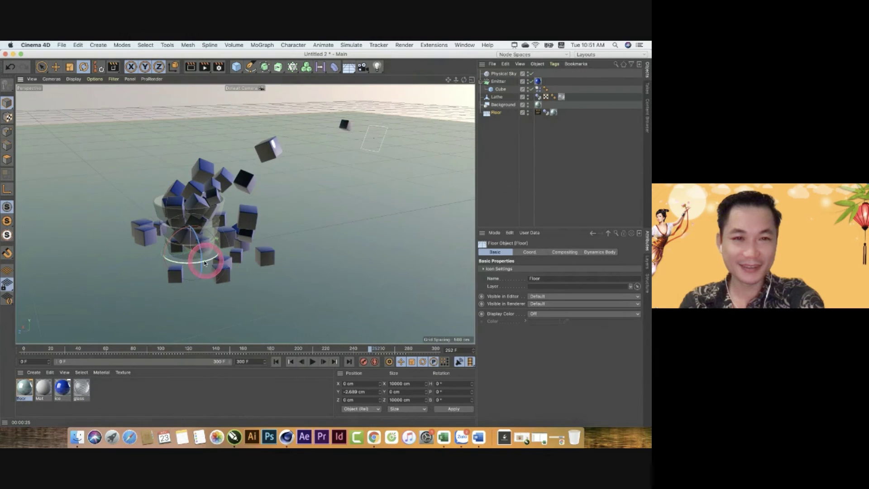
pyautogui.hotkey('ctrl', 'z')
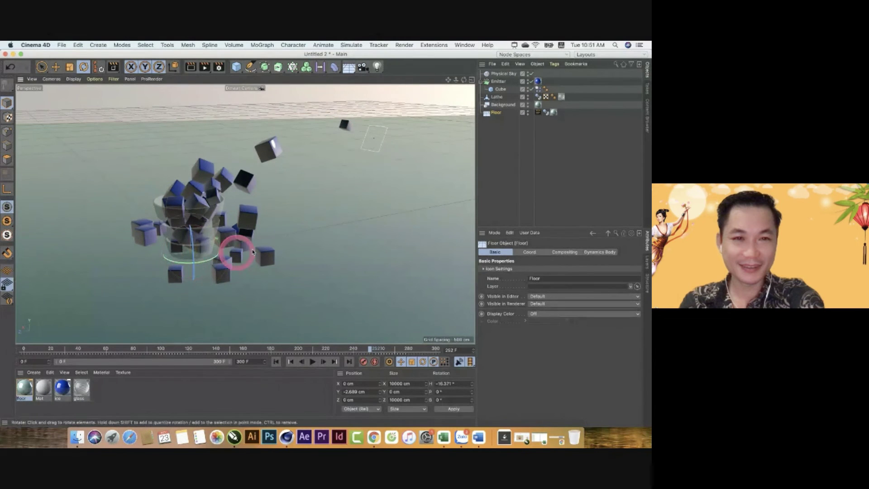
pyautogui.click(370, 148)
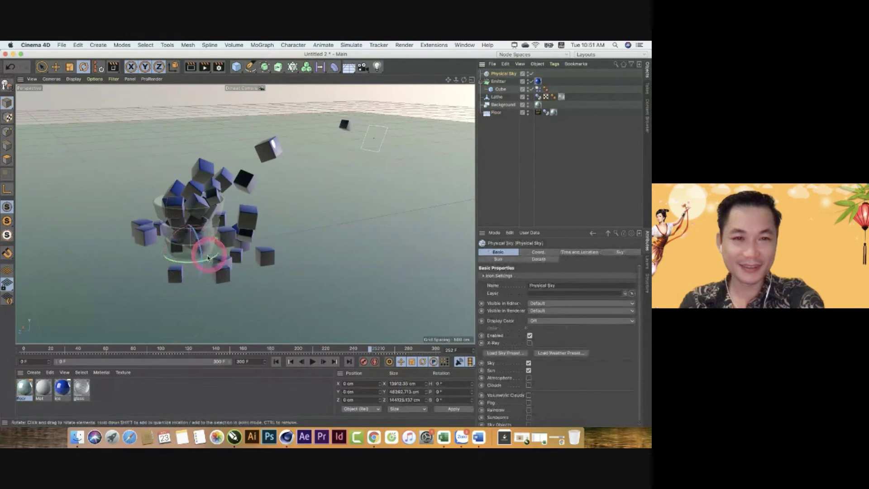
pyautogui.moveTo(207, 258)
pyautogui.mouseDown()
pyautogui.moveTo(123, 256)
pyautogui.moveTo(180, 265)
pyautogui.moveTo(171, 264)
pyautogui.mouseUp()
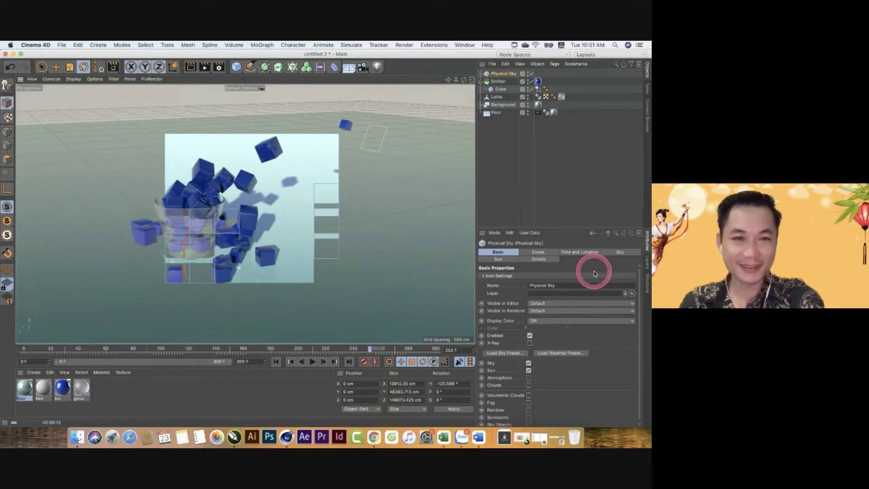
# - Reselect the Physical Sky and bring up Render Settings at 1280 x 720, 30 fps
pyautogui.click(385, 204)
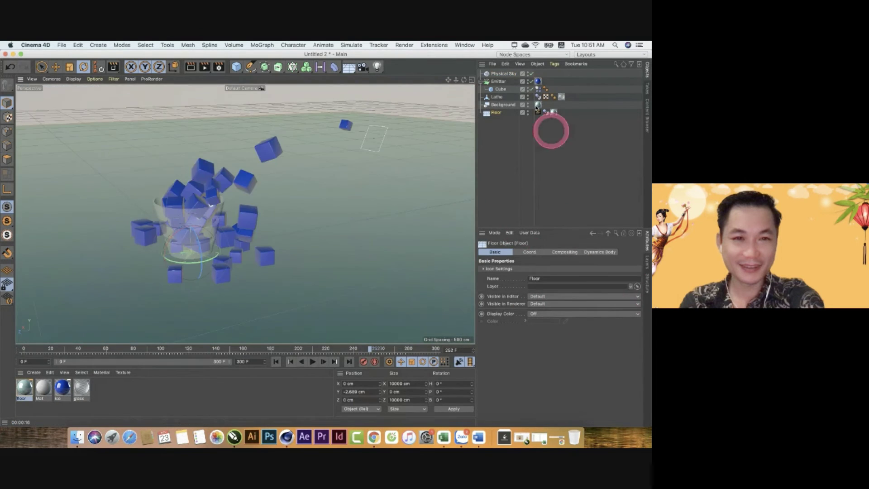
pyautogui.click(504, 76)
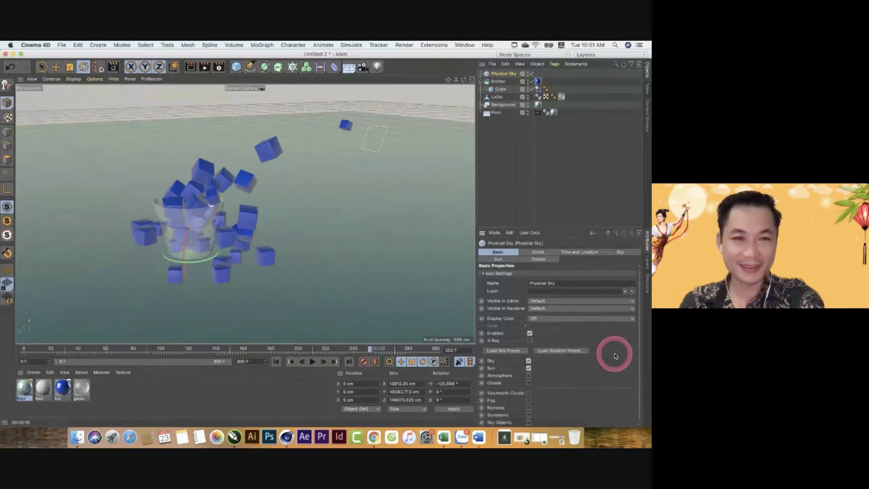
pyautogui.click(219, 68)
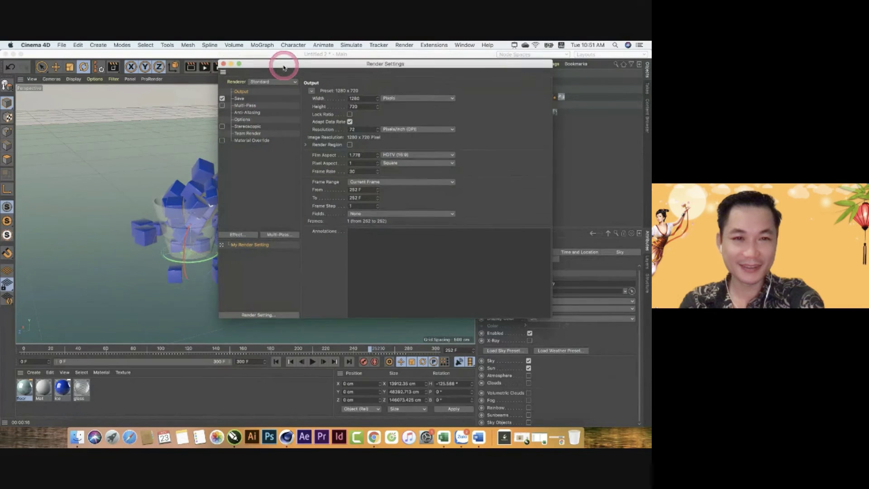
pyautogui.moveTo(285, 65)
pyautogui.mouseDown()
pyautogui.moveTo(316, 68)
pyautogui.moveTo(413, 176)
pyautogui.moveTo(413, 154)
pyautogui.moveTo(401, 148)
pyautogui.mouseUp()
pyautogui.click(341, 88)
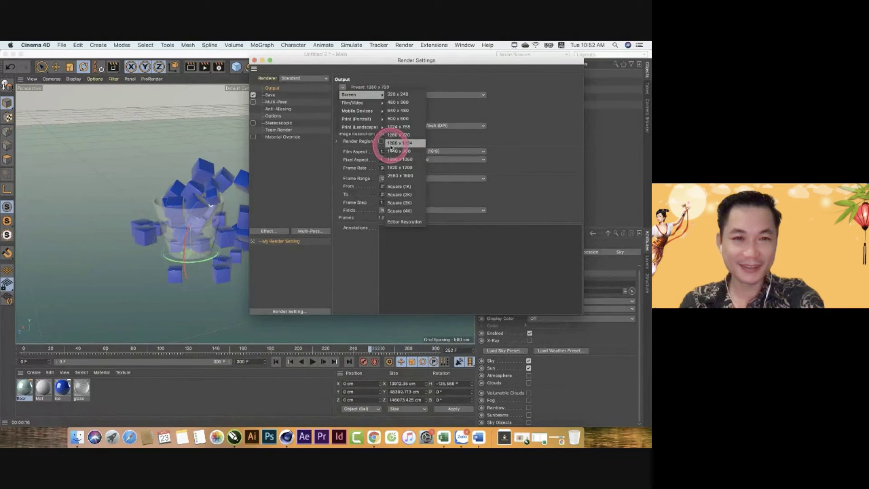
pyautogui.moveTo(394, 149); pyautogui.dragTo(404, 148)
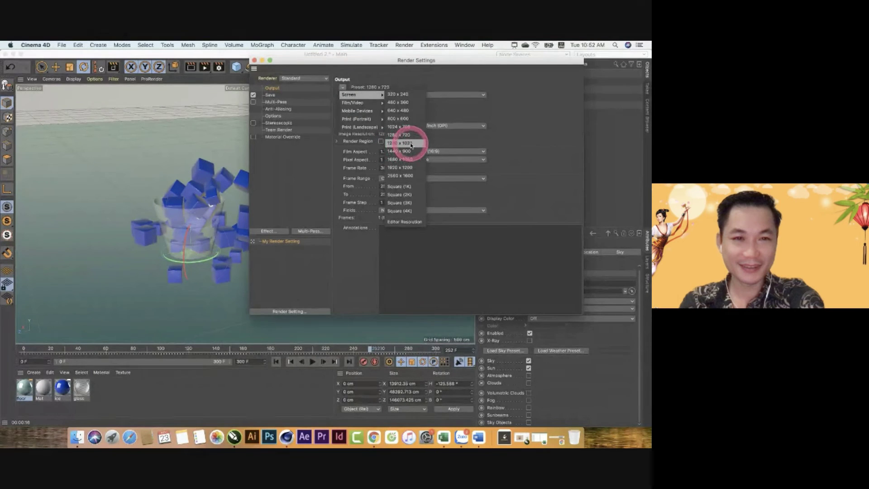
pyautogui.moveTo(416, 145); pyautogui.dragTo(401, 143)
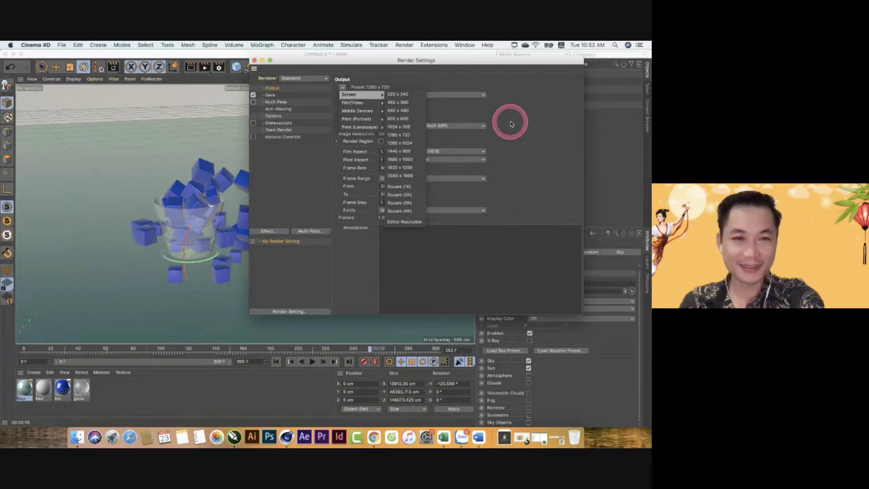
pyautogui.click(511, 123)
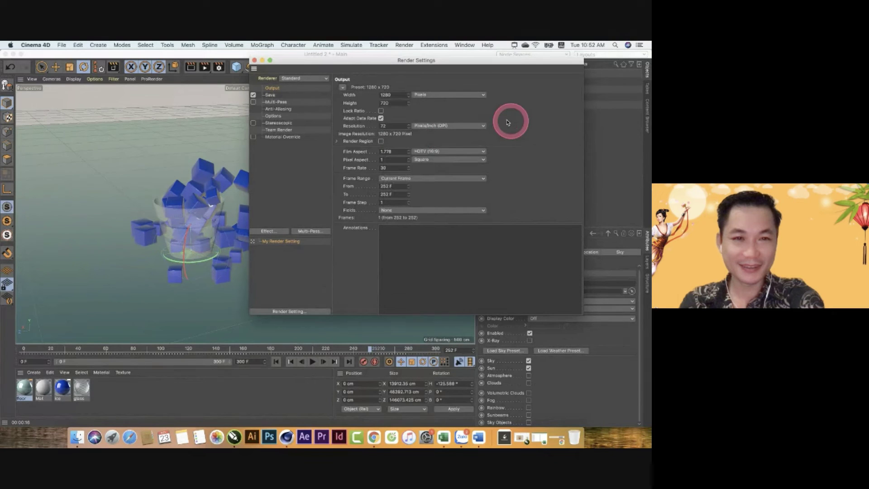
pyautogui.click(343, 87)
pyautogui.moveTo(353, 102)
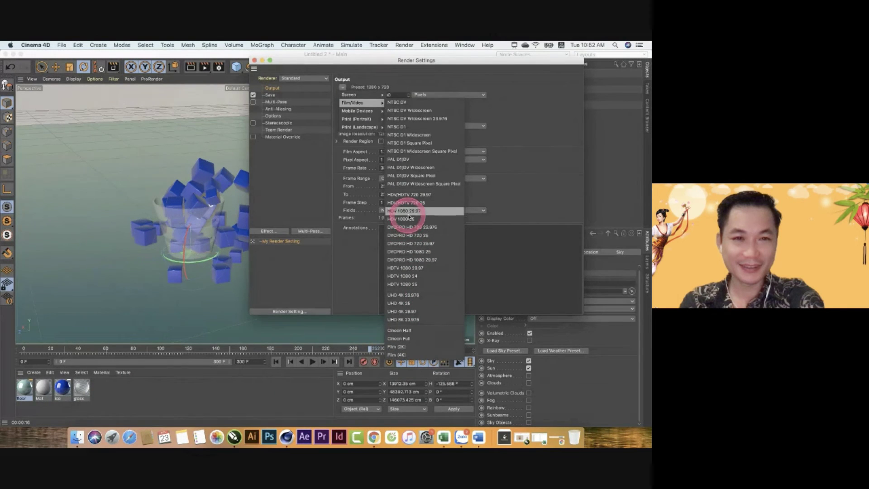
pyautogui.click(531, 177)
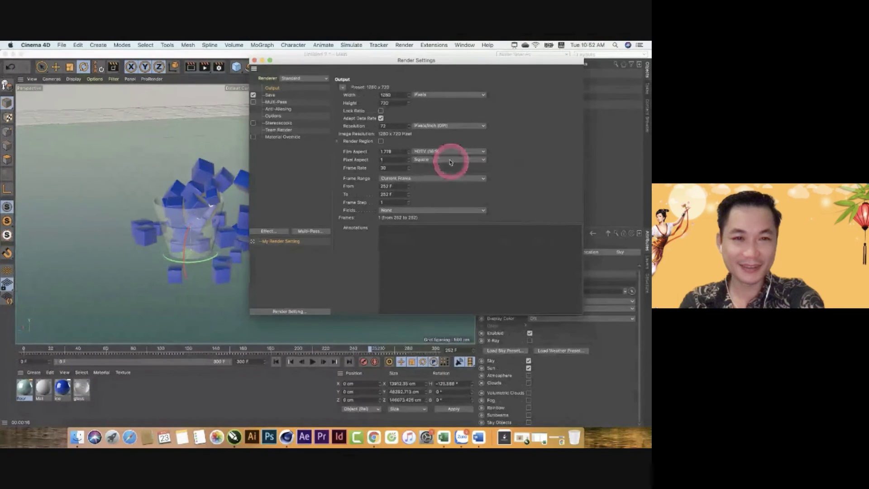
pyautogui.click(438, 151)
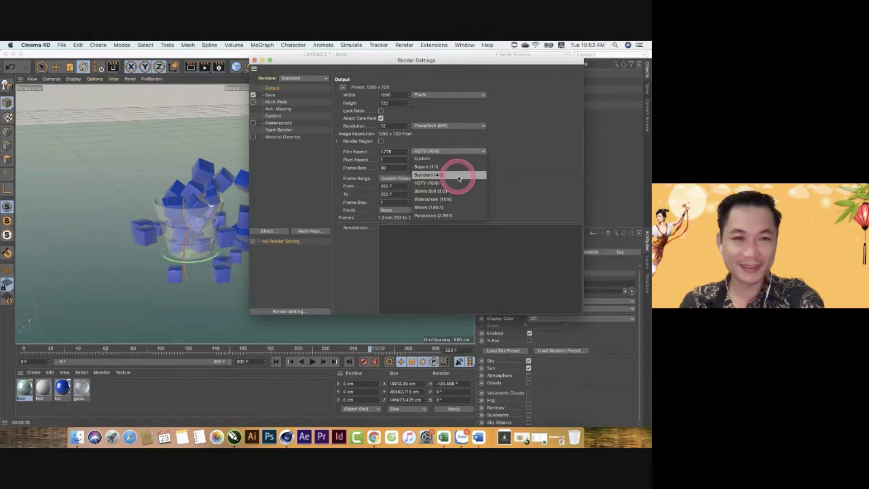
pyautogui.click(422, 184)
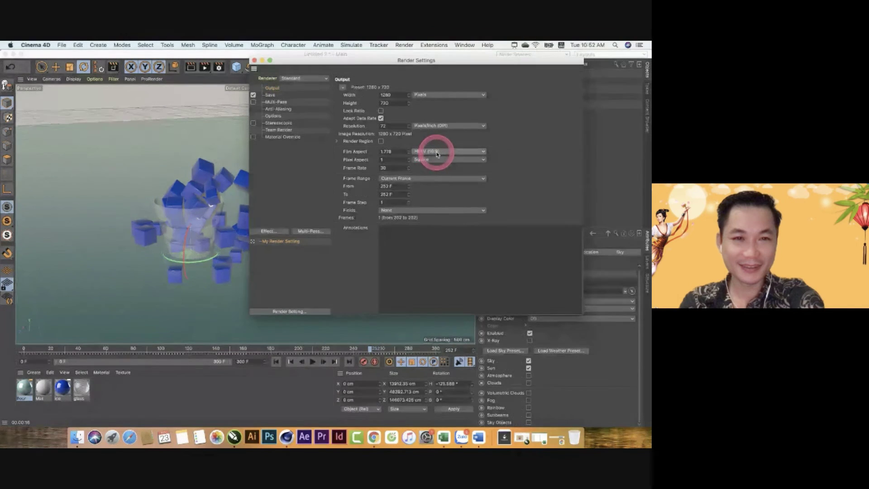
pyautogui.click(393, 166)
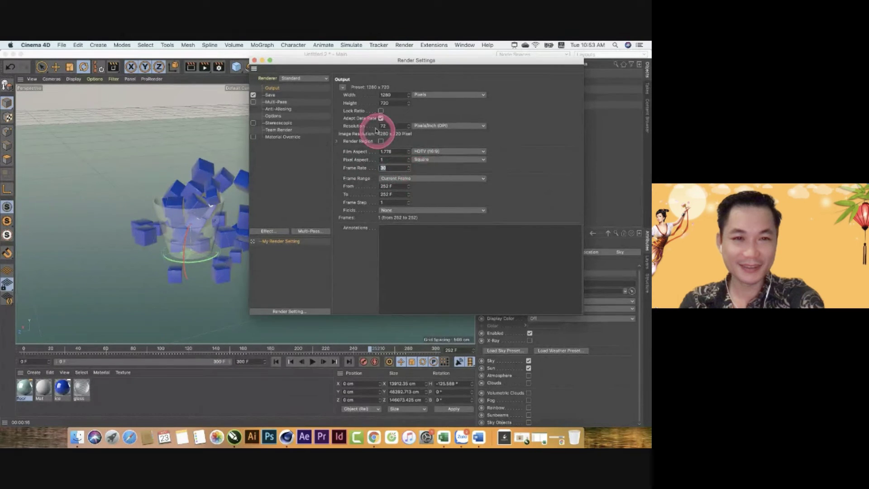
# - Apply the HDV 1080 25 preset (1440 x 1080, 25 fps) and render All Frames 0–300
pyautogui.click(343, 87)
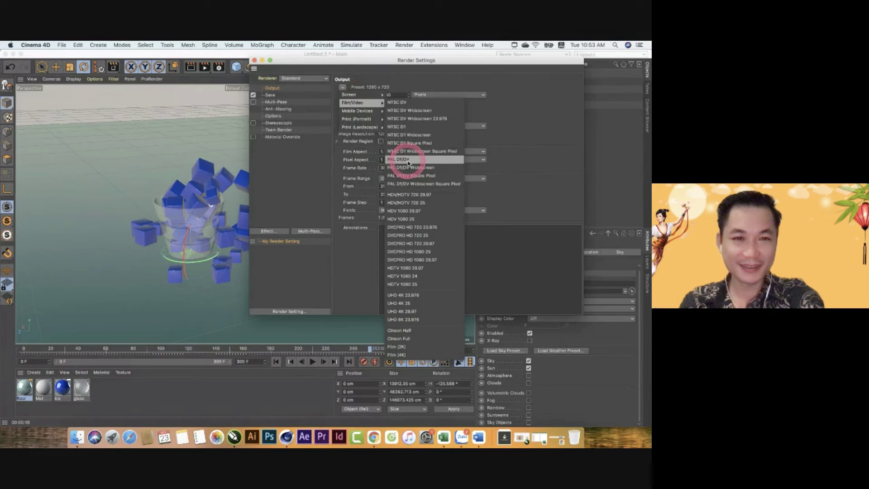
pyautogui.click(412, 221)
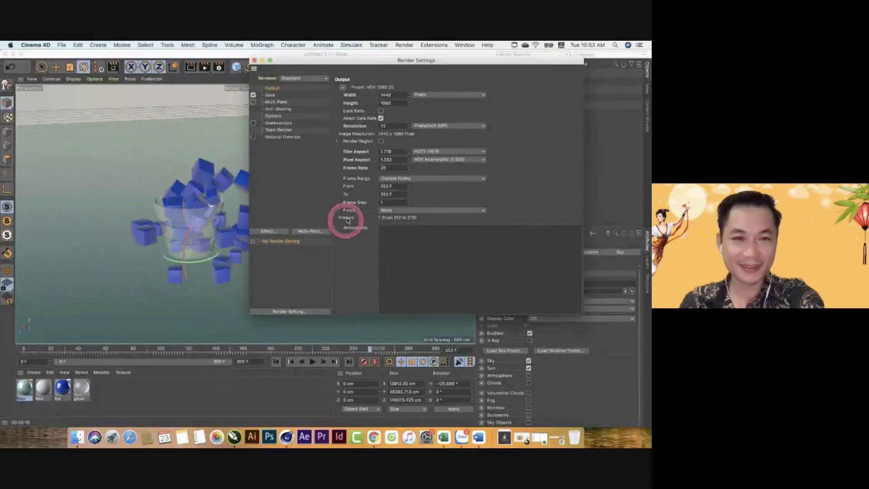
pyautogui.doubleClick(392, 187)
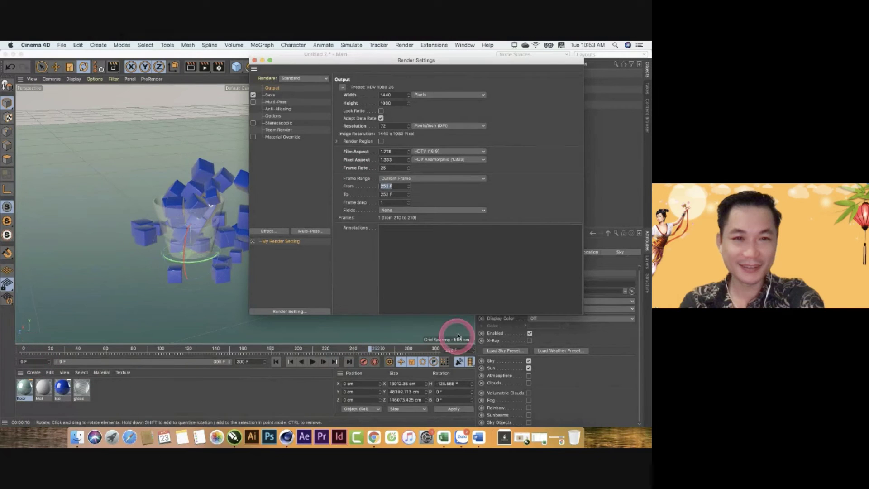
pyautogui.click(398, 178)
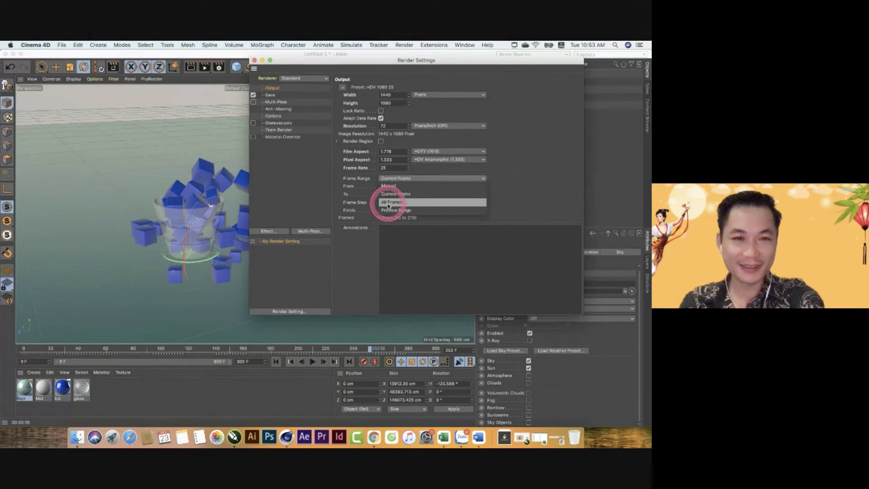
pyautogui.click(396, 202)
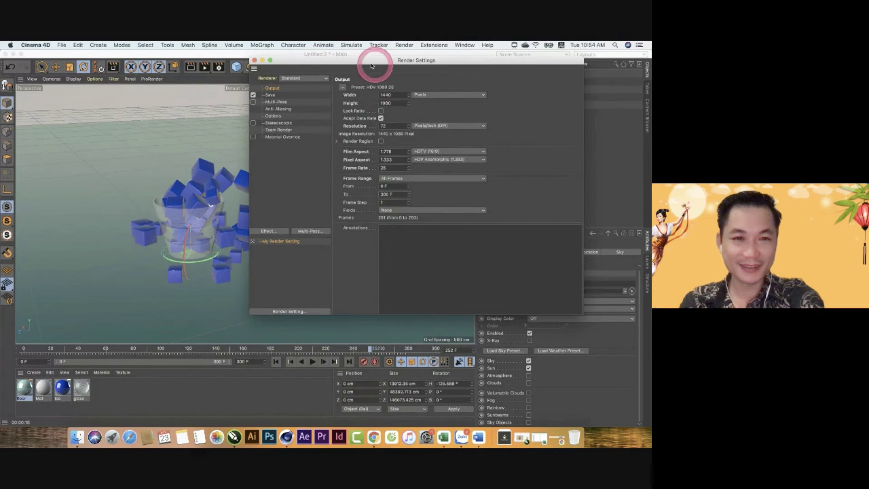
pyautogui.moveTo(372, 66); pyautogui.dragTo(394, 66)
# - Set the Save output file to 'Emitter' in Downloads with MOV format
pyautogui.click(419, 194)
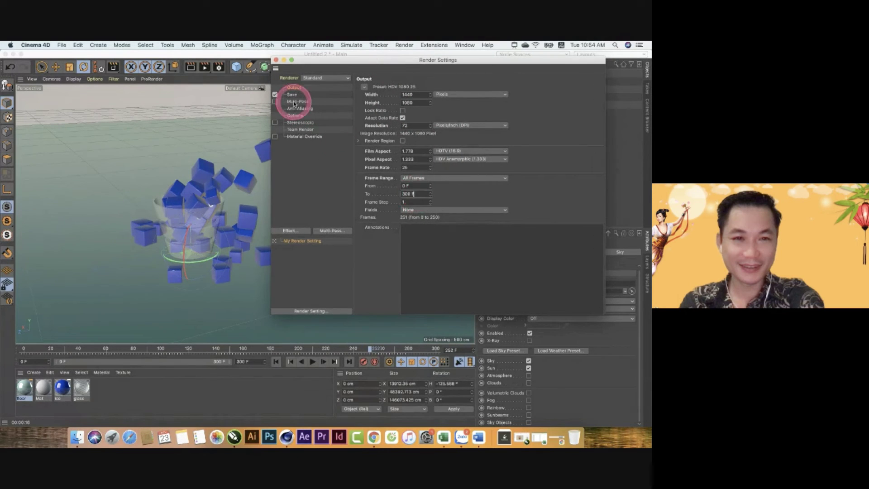
pyautogui.click(293, 97)
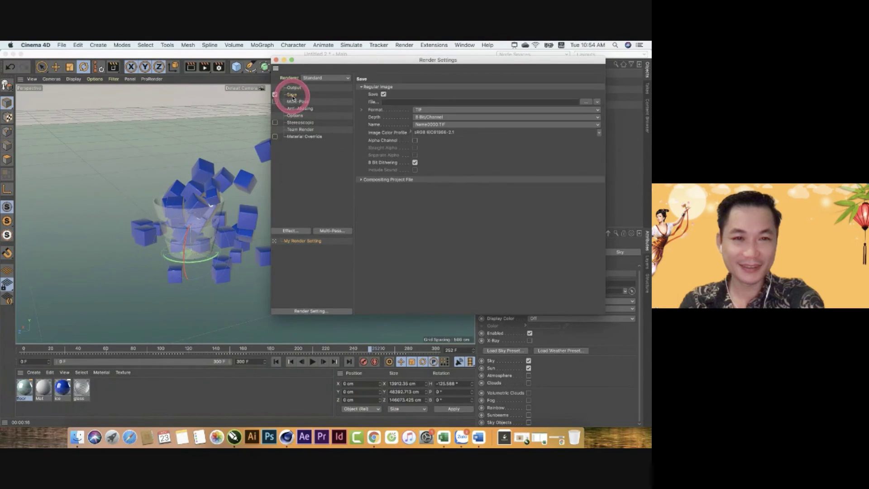
pyautogui.click(588, 104)
pyautogui.write('Emitter')
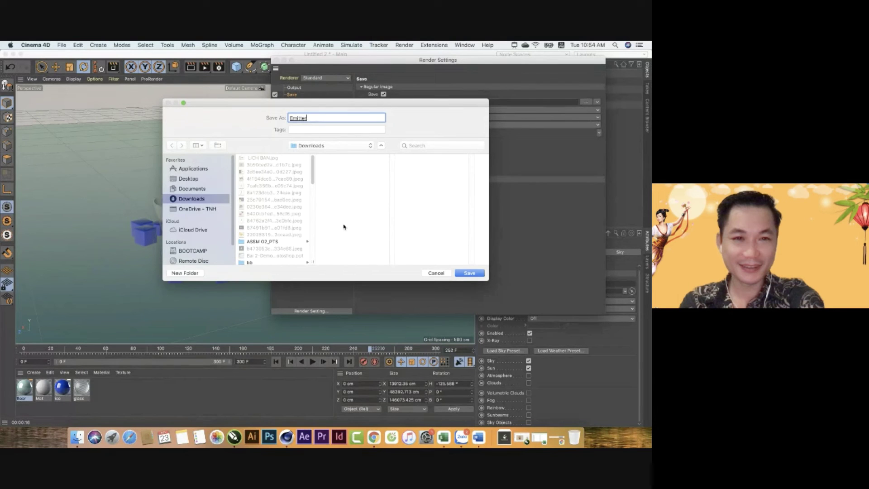
pyautogui.click(473, 275)
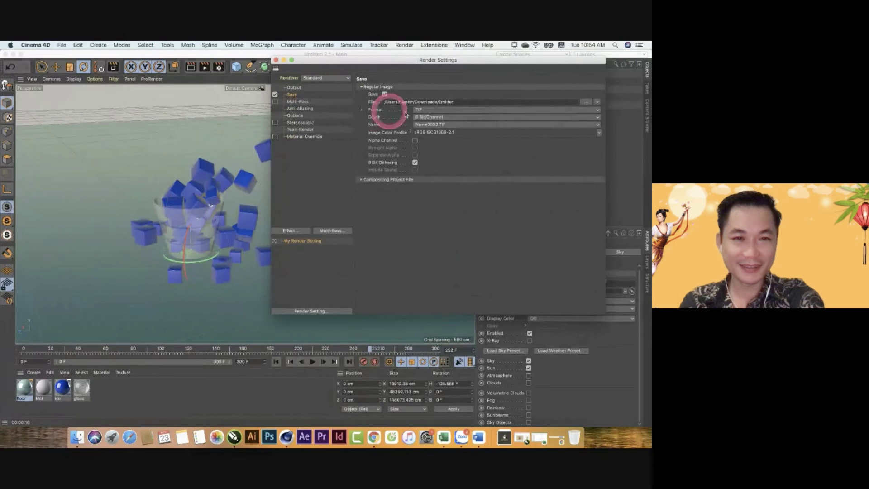
pyautogui.click(420, 110)
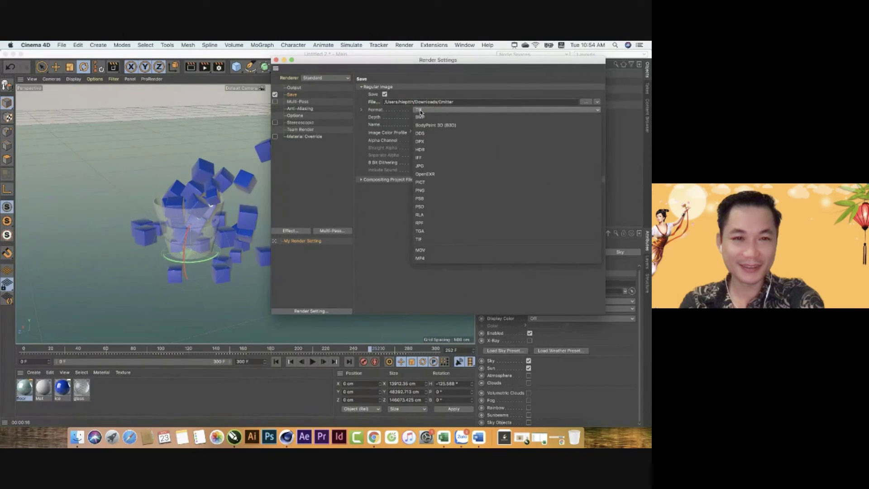
pyautogui.moveTo(411, 112); pyautogui.dragTo(425, 253)
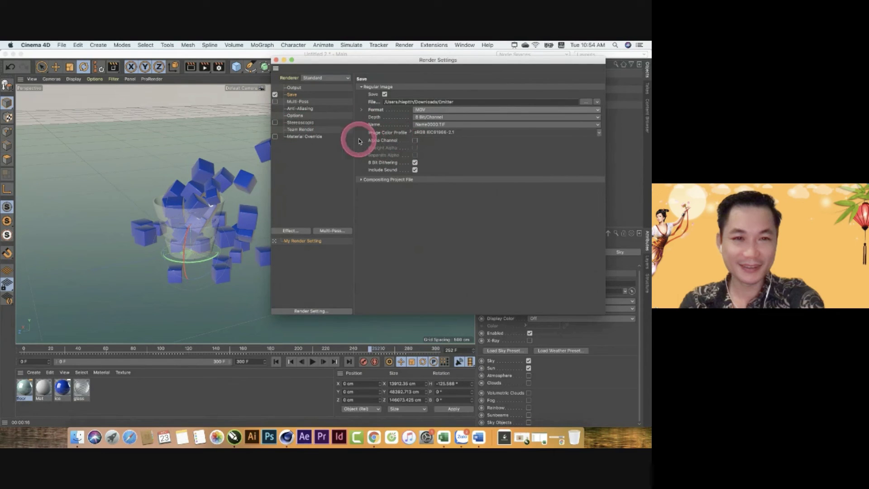
# - Keep Anti-Aliasing on Geometry and move to the Render Settings Options page
pyautogui.click(297, 108)
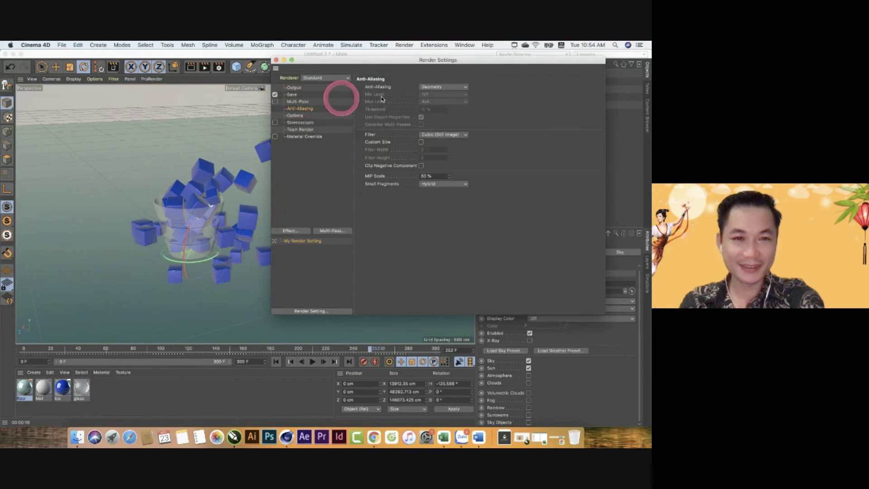
pyautogui.click(445, 87)
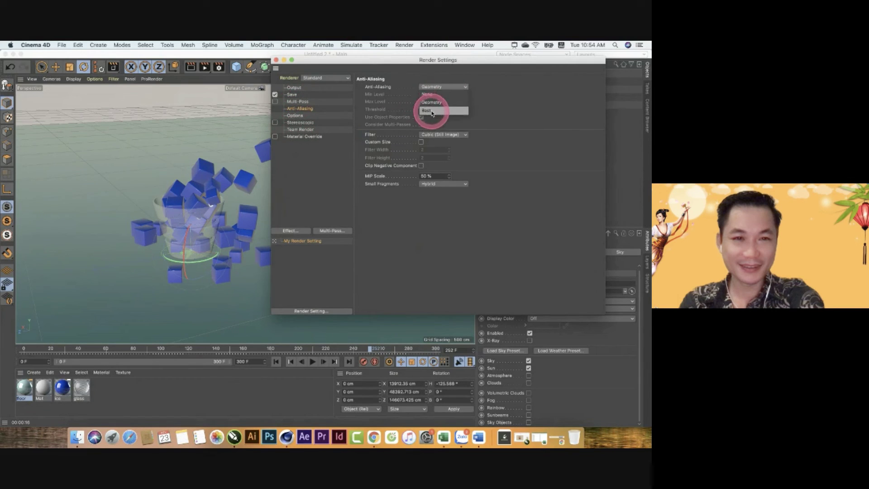
pyautogui.click(425, 102)
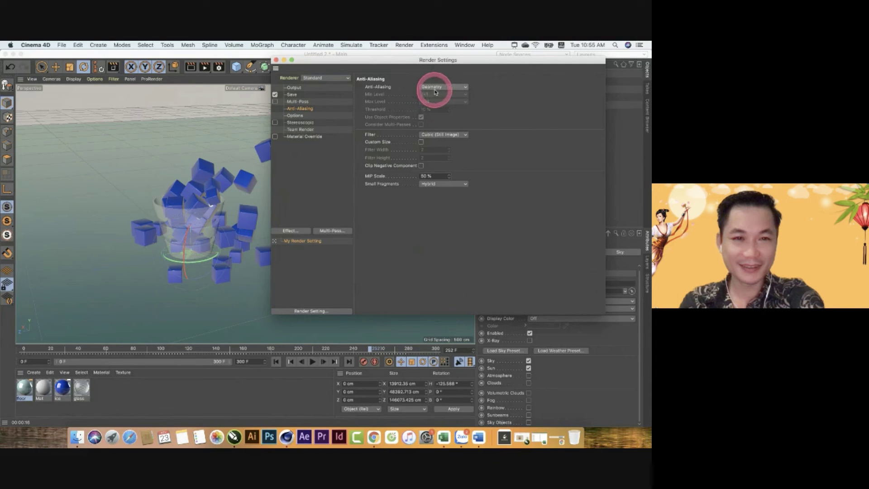
pyautogui.click(294, 116)
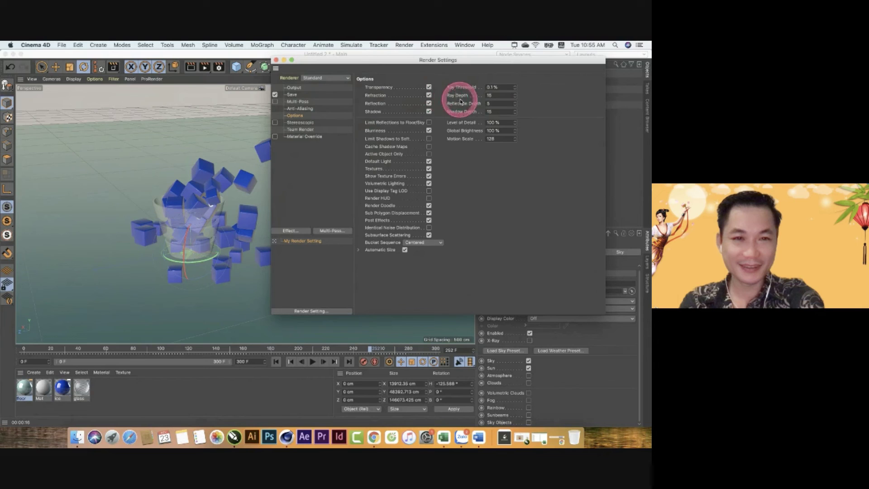
# - Set Ray Depth to 5, Reflection Depth to 3 and Shadow Depth to 5
pyautogui.doubleClick(490, 96)
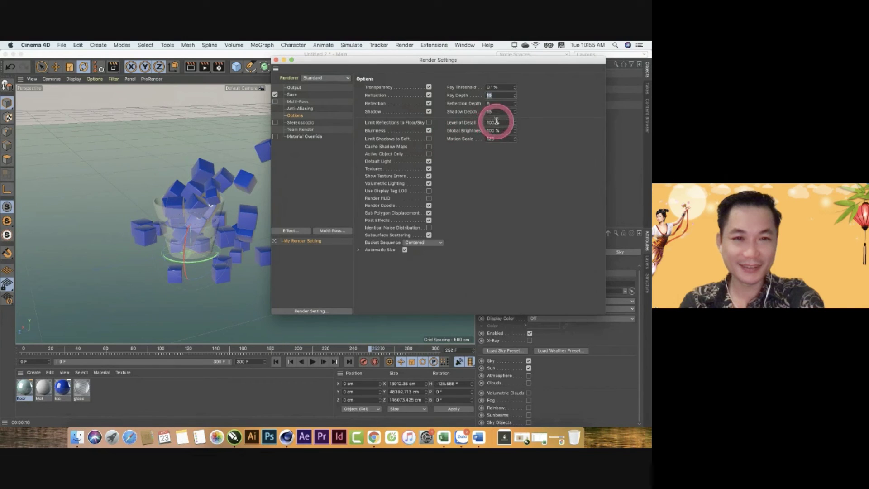
pyautogui.write('5')
pyautogui.press('Tab')
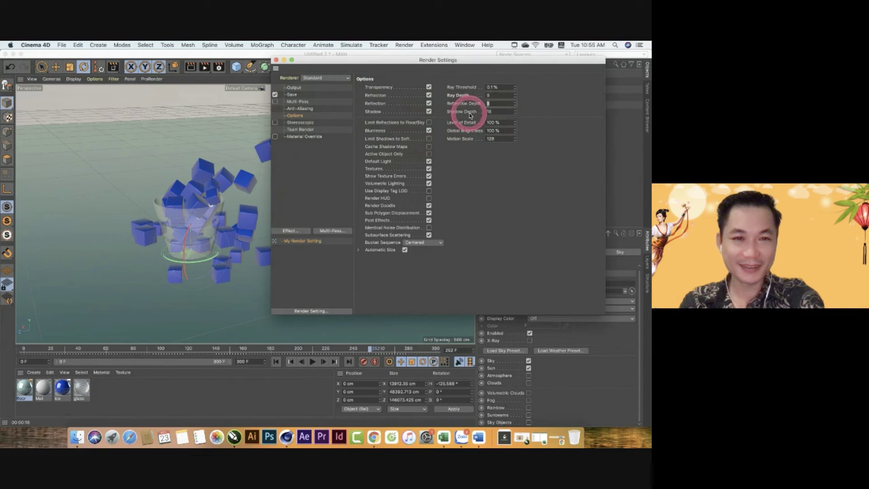
pyautogui.write('3')
pyautogui.press('Tab')
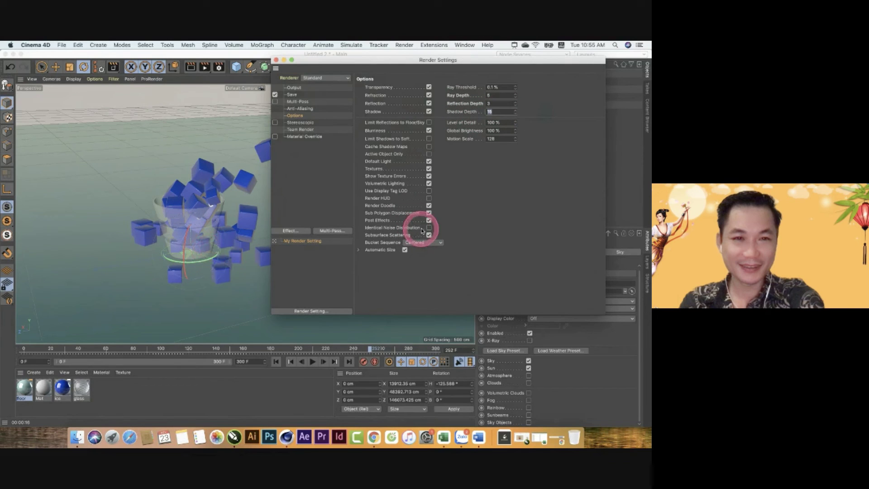
pyautogui.write('5')
pyautogui.press('Return')
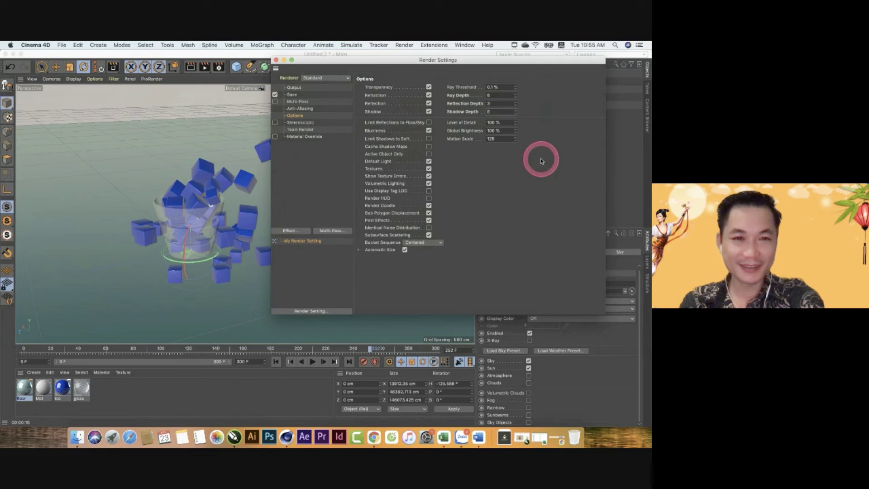
# - Recheck and adjust the ray, reflection and shadow depth values, then view Team Render settings
pyautogui.click(499, 96)
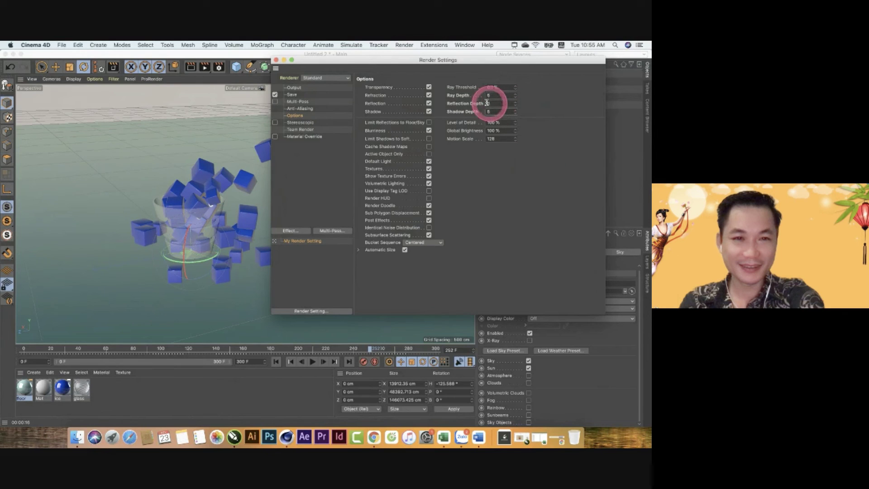
pyautogui.moveTo(496, 105); pyautogui.dragTo(472, 110)
pyautogui.click(489, 95)
pyautogui.doubleClick(494, 111)
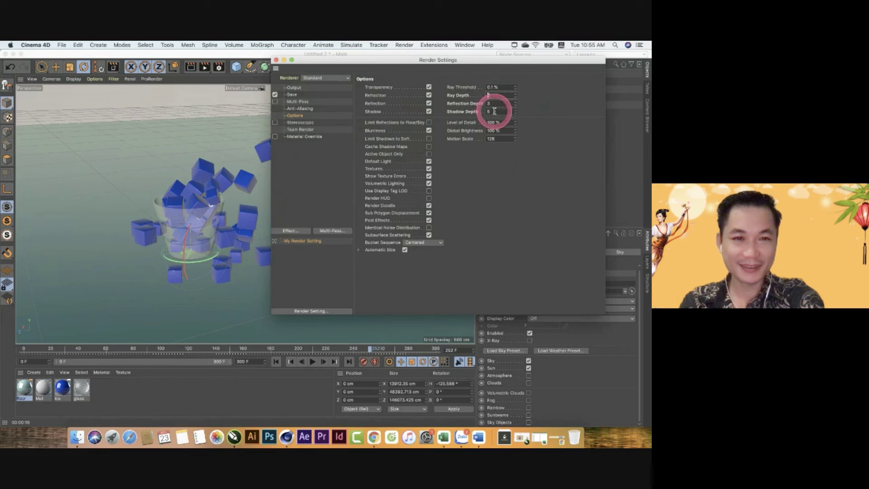
pyautogui.click(488, 104)
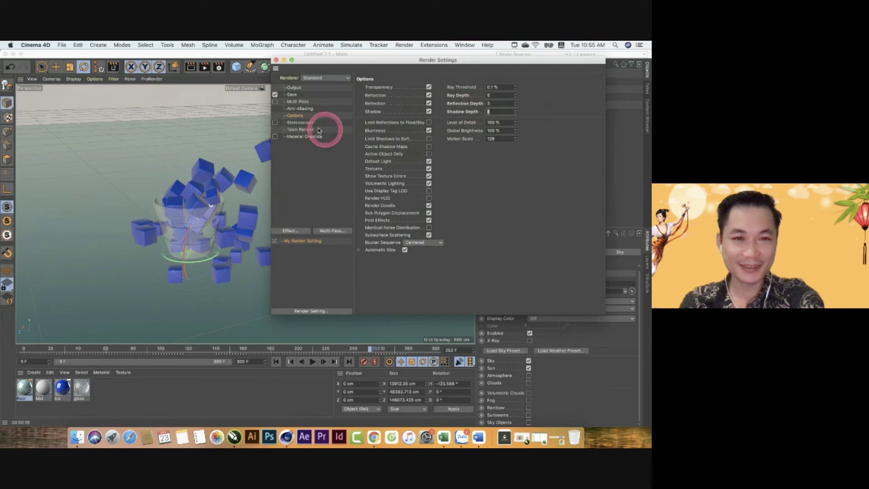
pyautogui.click(300, 130)
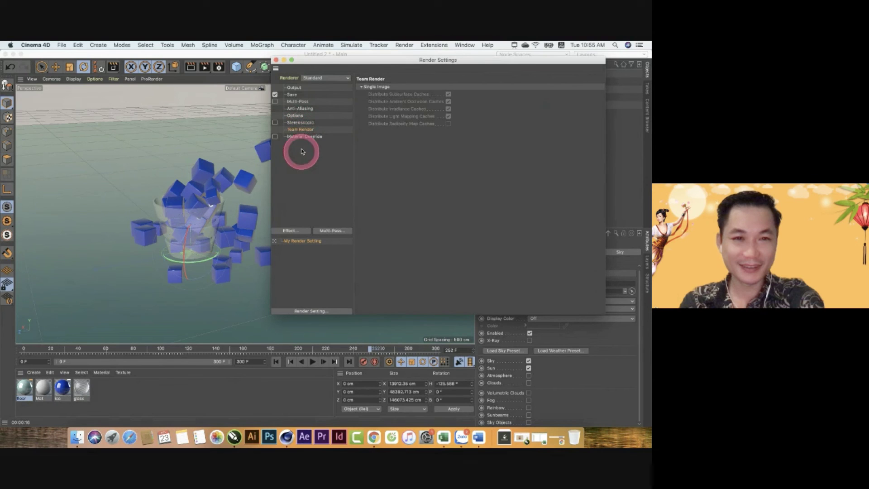
# - Add the Ambient Occlusion render effect
pyautogui.click(298, 180)
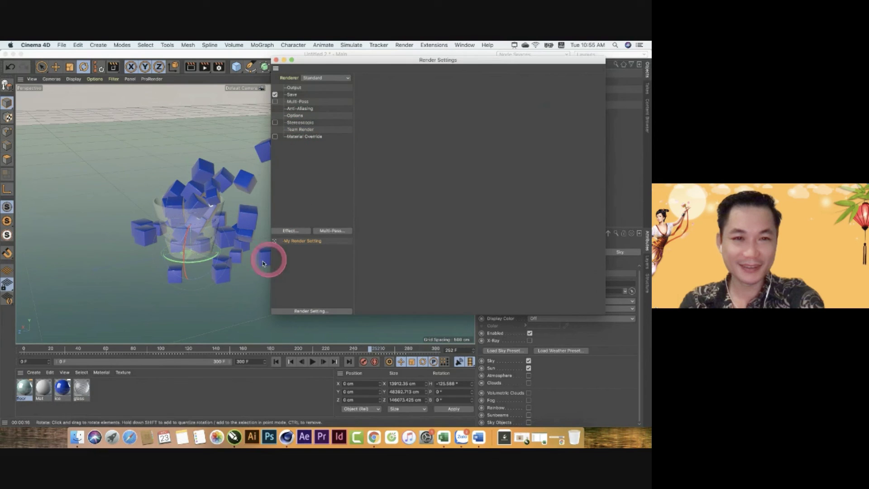
pyautogui.click(291, 231)
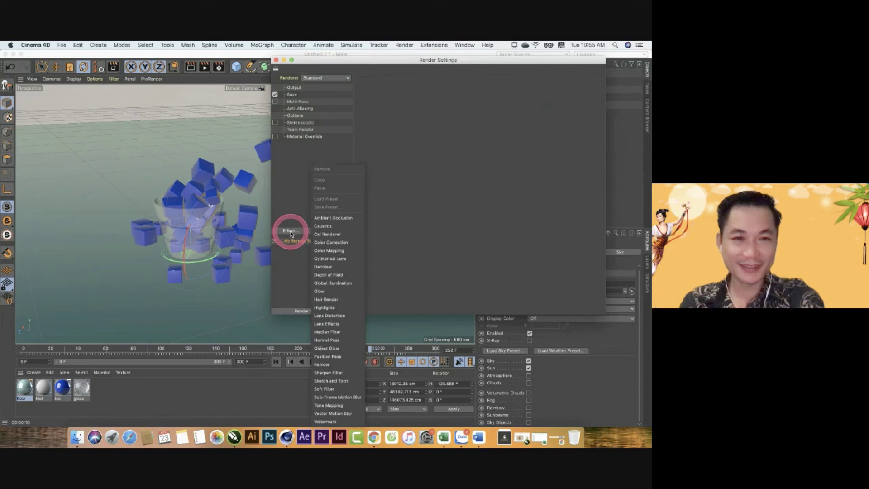
pyautogui.click(345, 222)
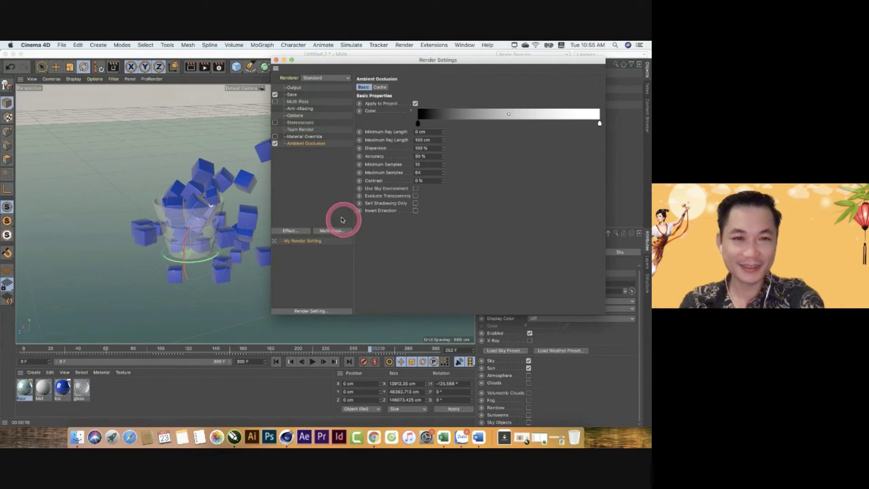
pyautogui.click(380, 87)
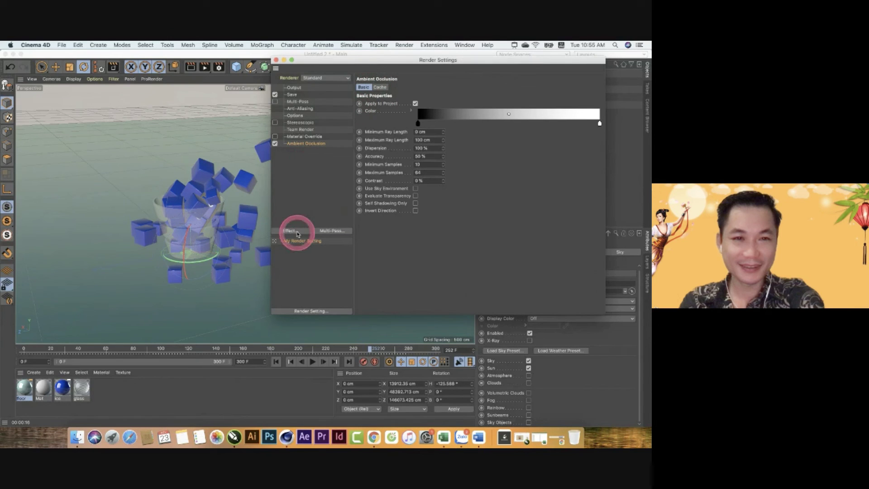
# - Add Global Illumination with Low irradiance cache record density, then close Render Settings
pyautogui.click(292, 231)
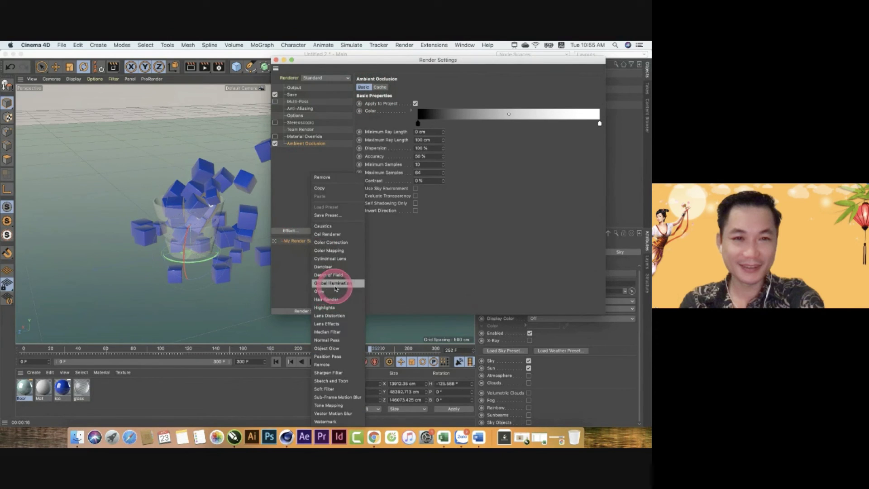
pyautogui.click(344, 283)
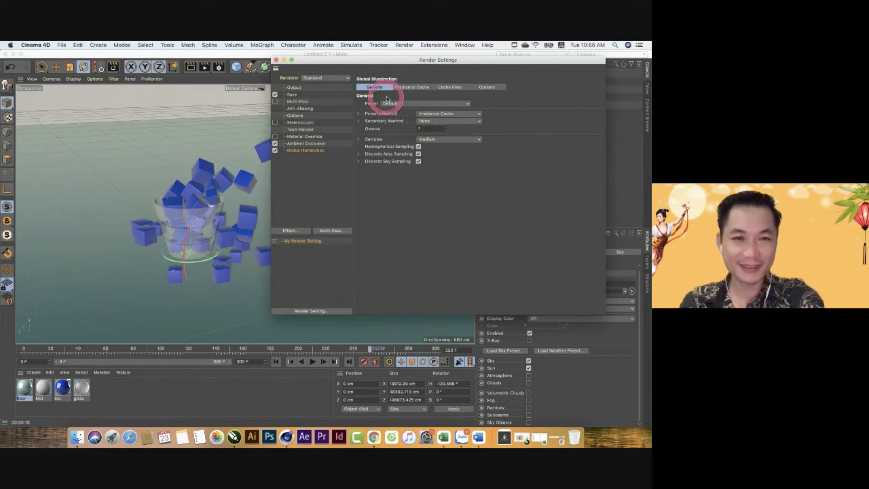
pyautogui.click(408, 88)
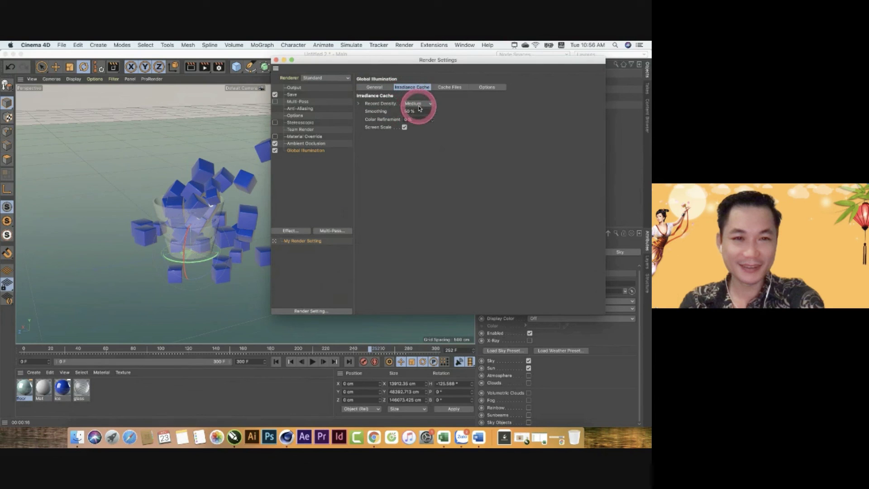
pyautogui.click(417, 104)
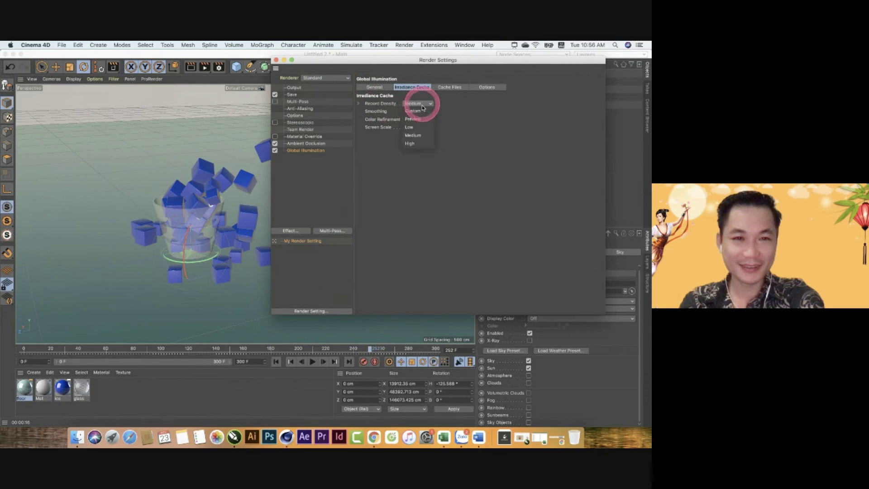
pyautogui.click(414, 127)
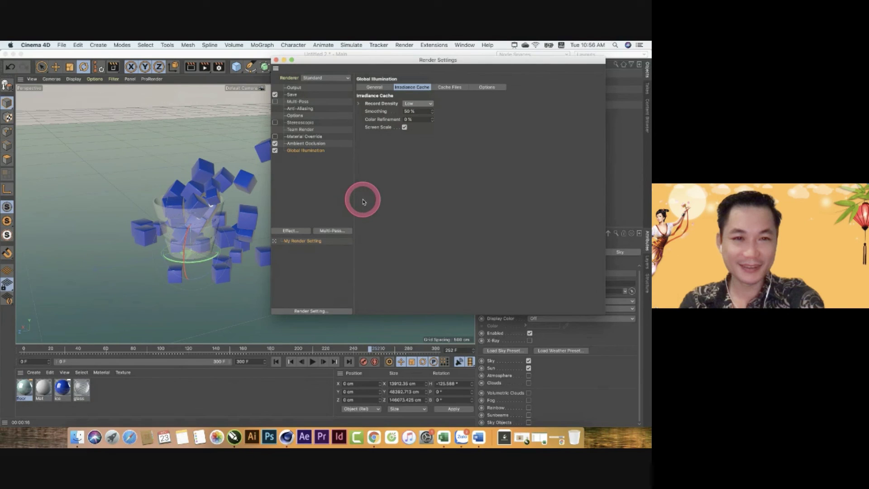
pyautogui.click(276, 61)
# - Render an interactive region around the glass and cubes, then stop the preview
pyautogui.click(219, 66)
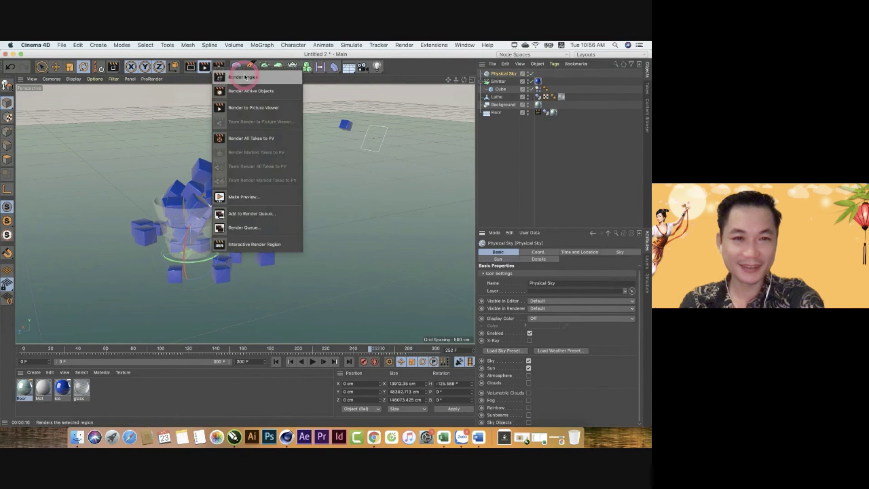
pyautogui.click(245, 77)
pyautogui.moveTo(143, 94); pyautogui.dragTo(329, 306)
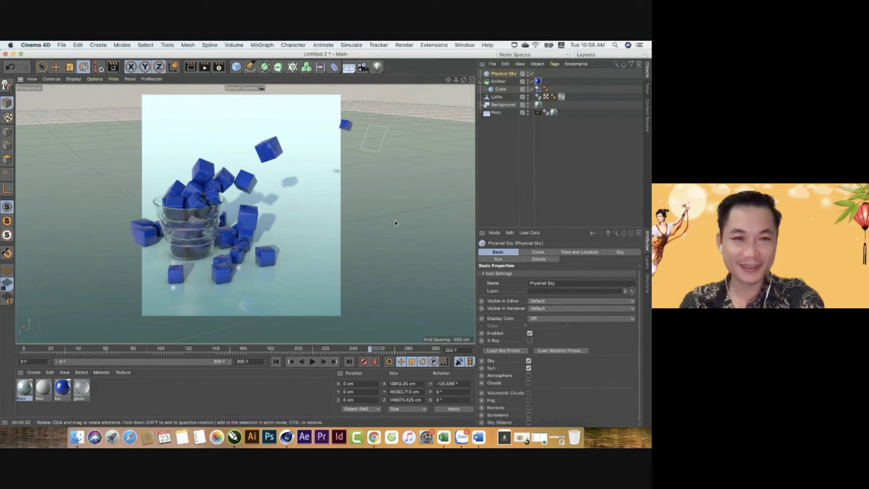
pyautogui.hotkey('alt', 'r')
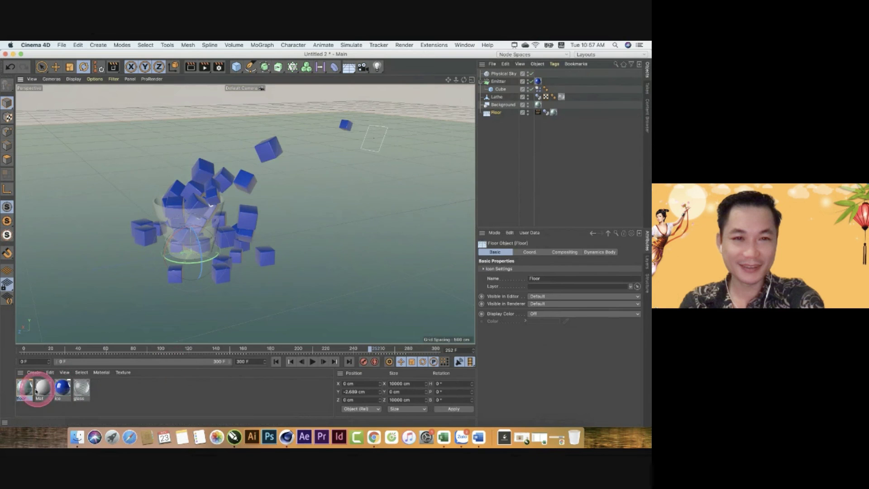
# - In the floor material's Color gradient, shift the midpoint to about 53% and make the right stop pale cyan (H 177°, S 28%)
pyautogui.click(25, 389)
pyautogui.doubleClick(25, 388)
pyautogui.click(131, 178)
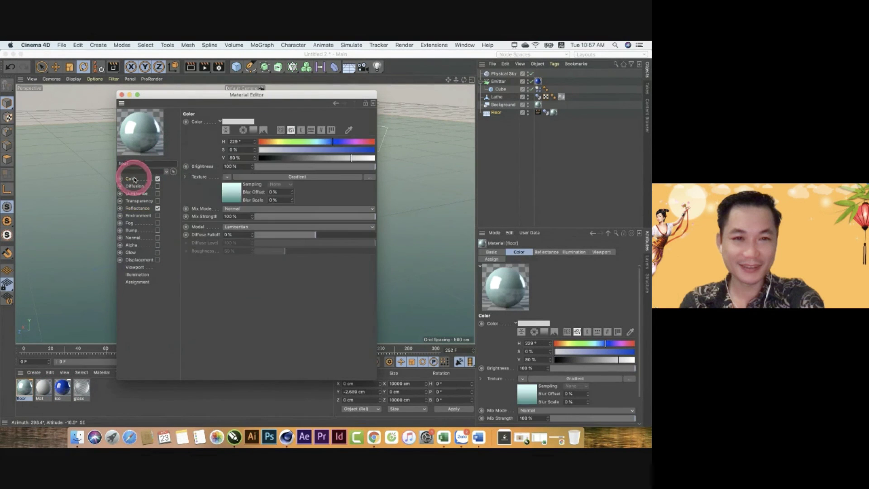
pyautogui.click(234, 190)
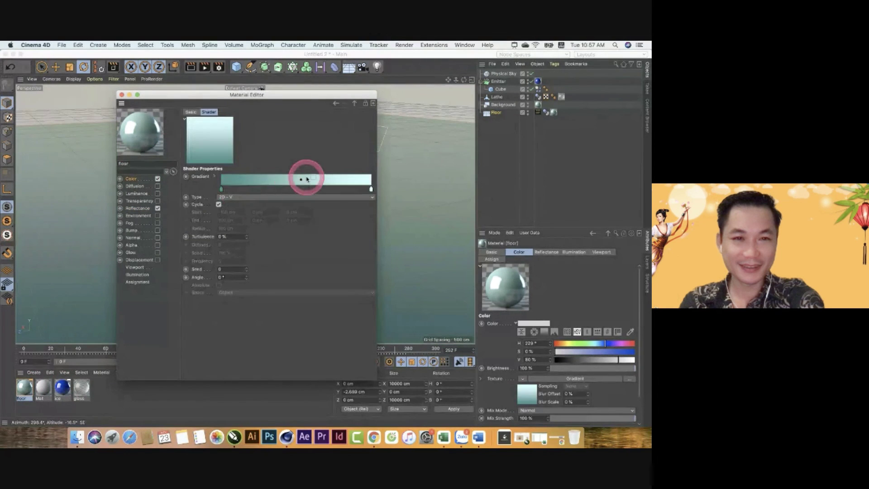
pyautogui.click(352, 189)
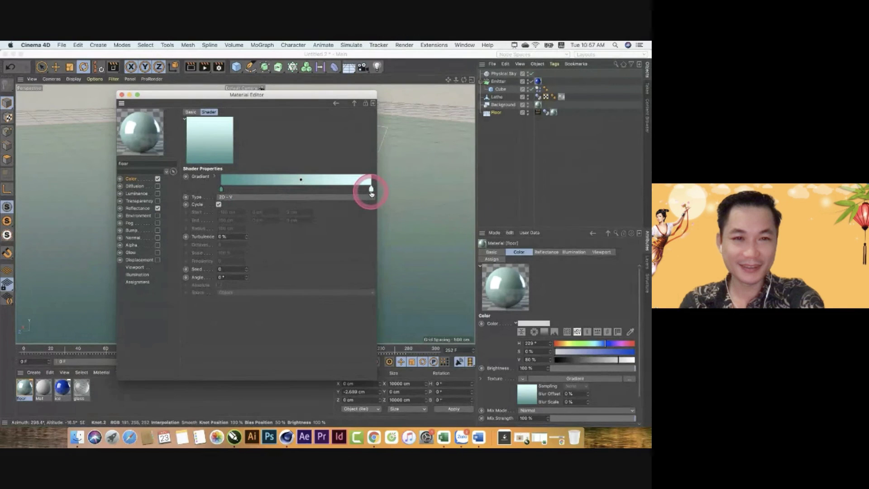
pyautogui.moveTo(301, 179); pyautogui.dragTo(323, 181)
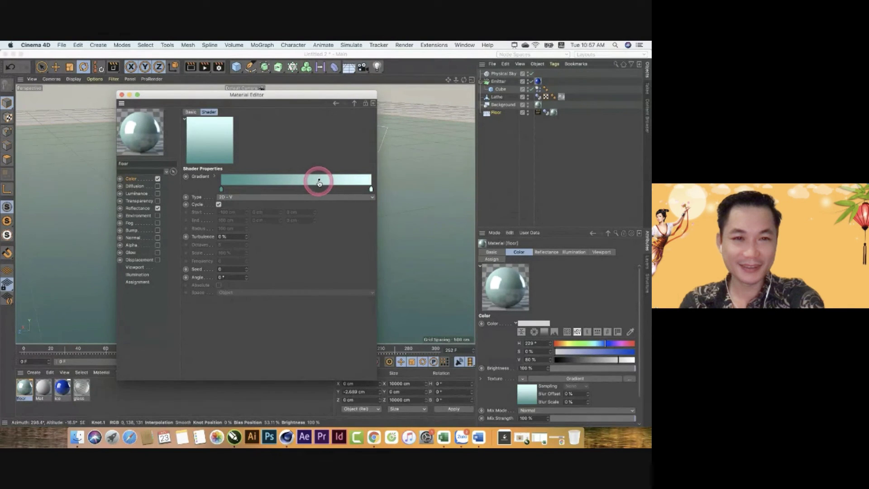
pyautogui.doubleClick(371, 189)
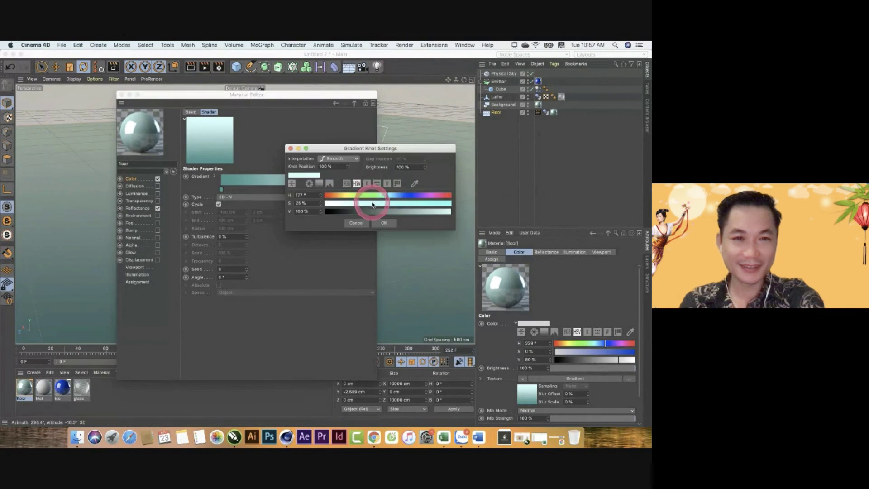
pyautogui.click(383, 223)
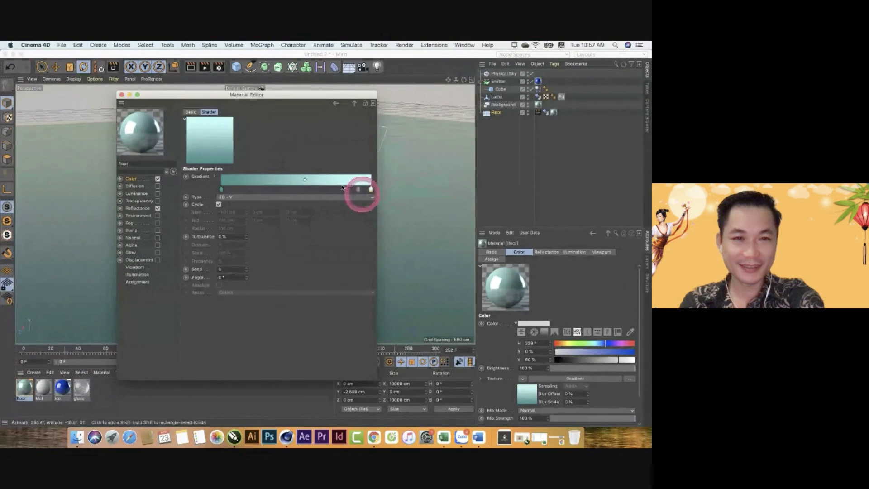
pyautogui.click(121, 94)
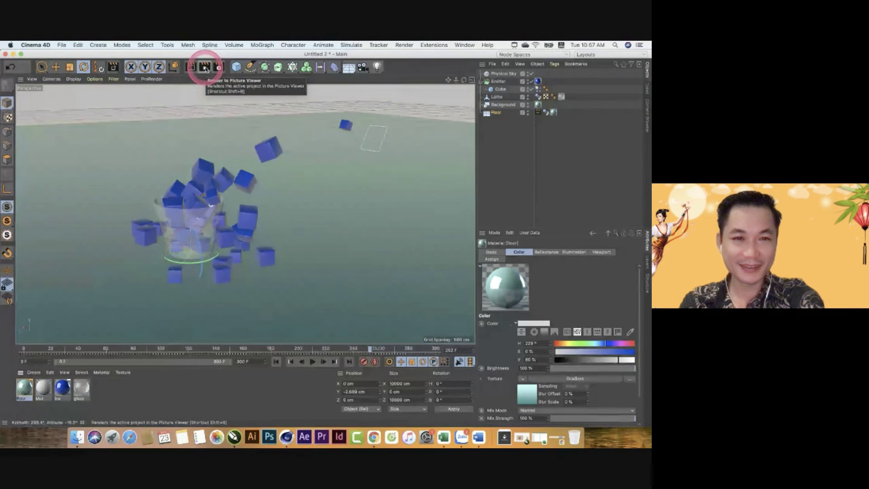
# - Render the Emitter animation at 1440x1080 into the Picture Viewer, then bring up Finder
pyautogui.click(205, 69)
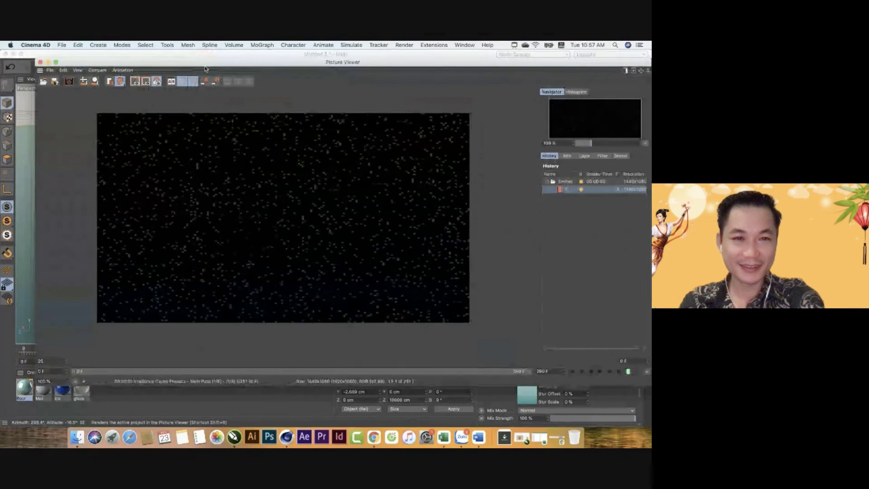
pyautogui.click(261, 176)
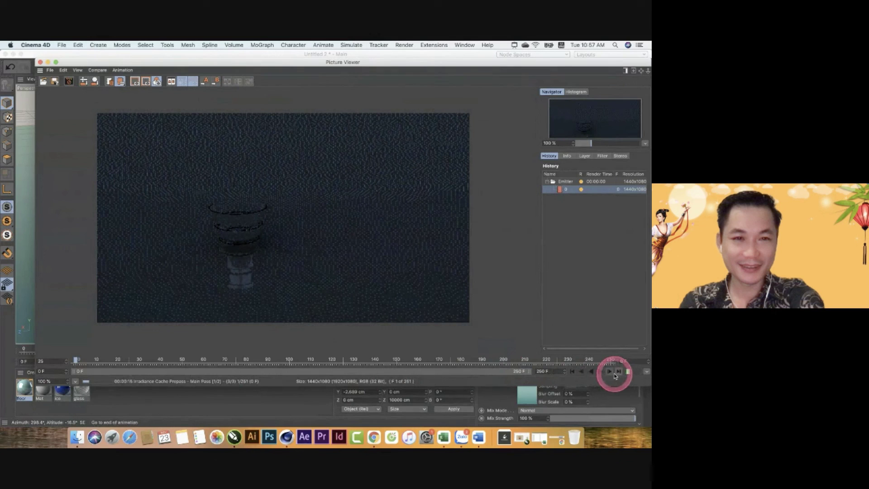
pyautogui.click(53, 381)
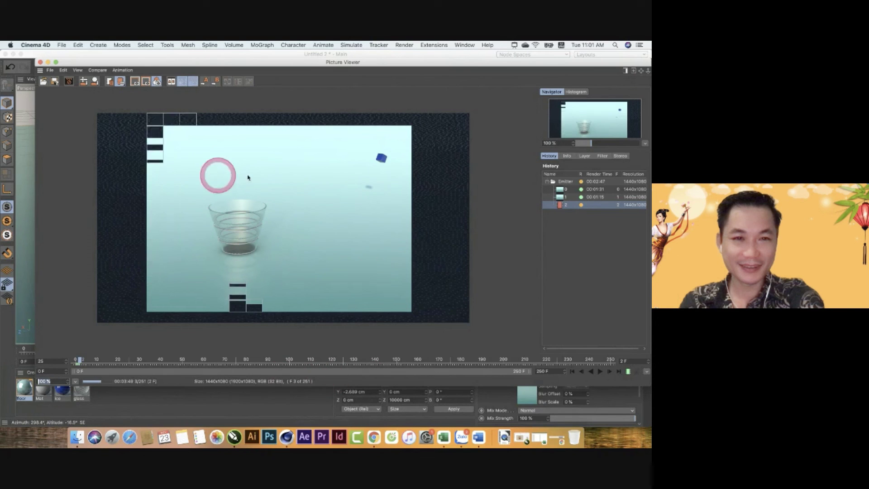
pyautogui.click(88, 417)
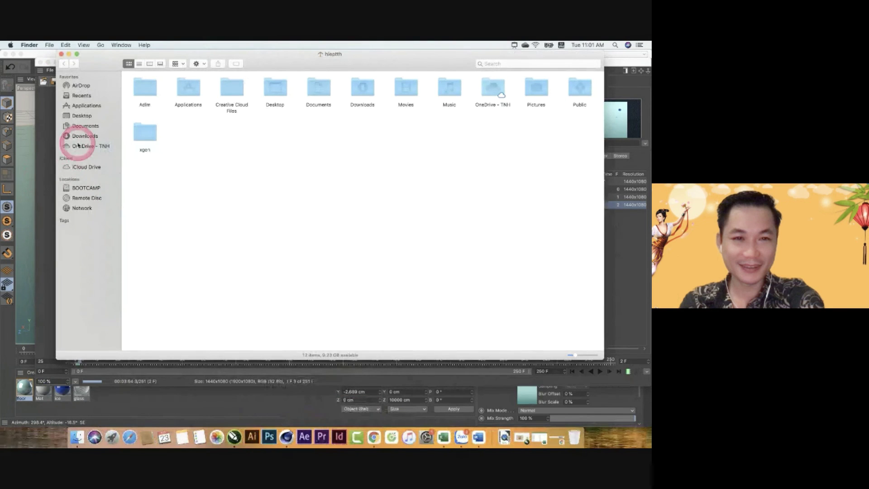
# - Check Finder's Downloads folder for Emitter.mov, then close the Finder window
pyautogui.click(81, 136)
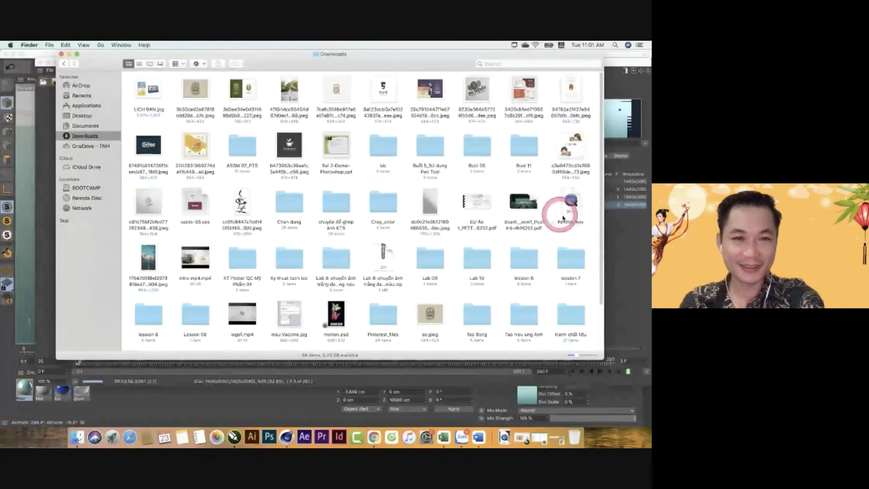
pyautogui.click(61, 55)
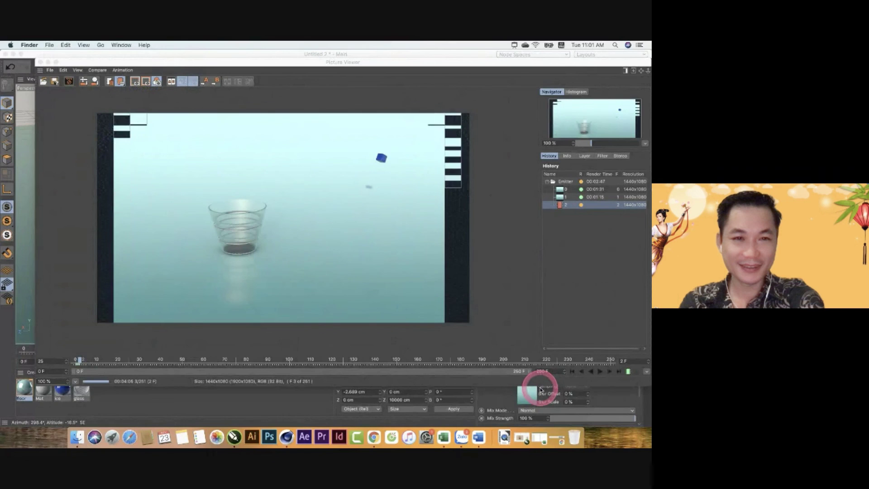
# - Return to the Google Meet call and open the Recording panel under Activities
pyautogui.click(374, 433)
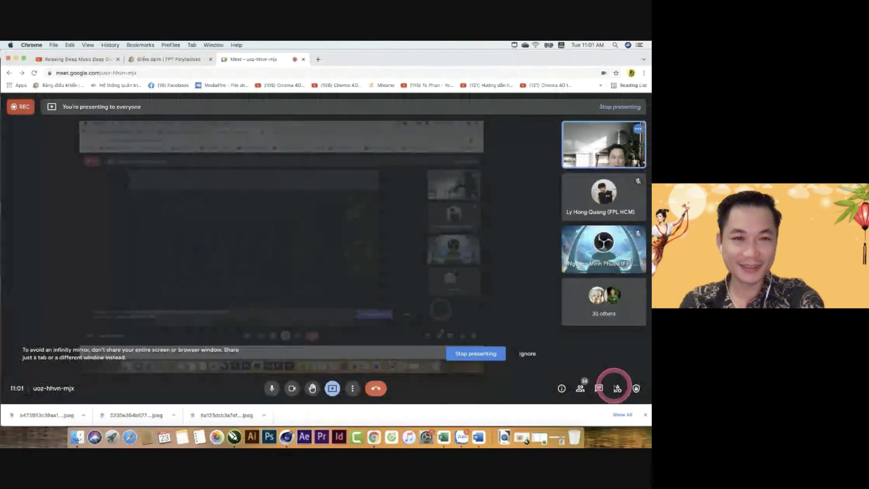
pyautogui.click(618, 388)
pyautogui.click(556, 142)
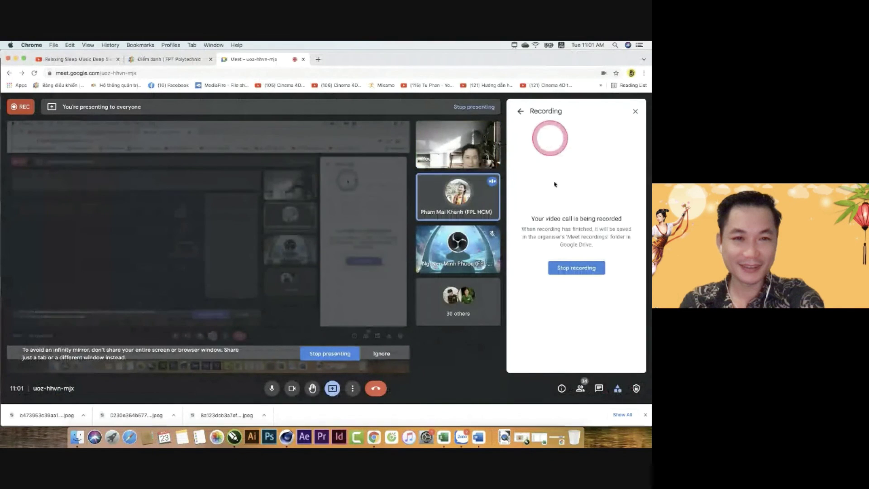